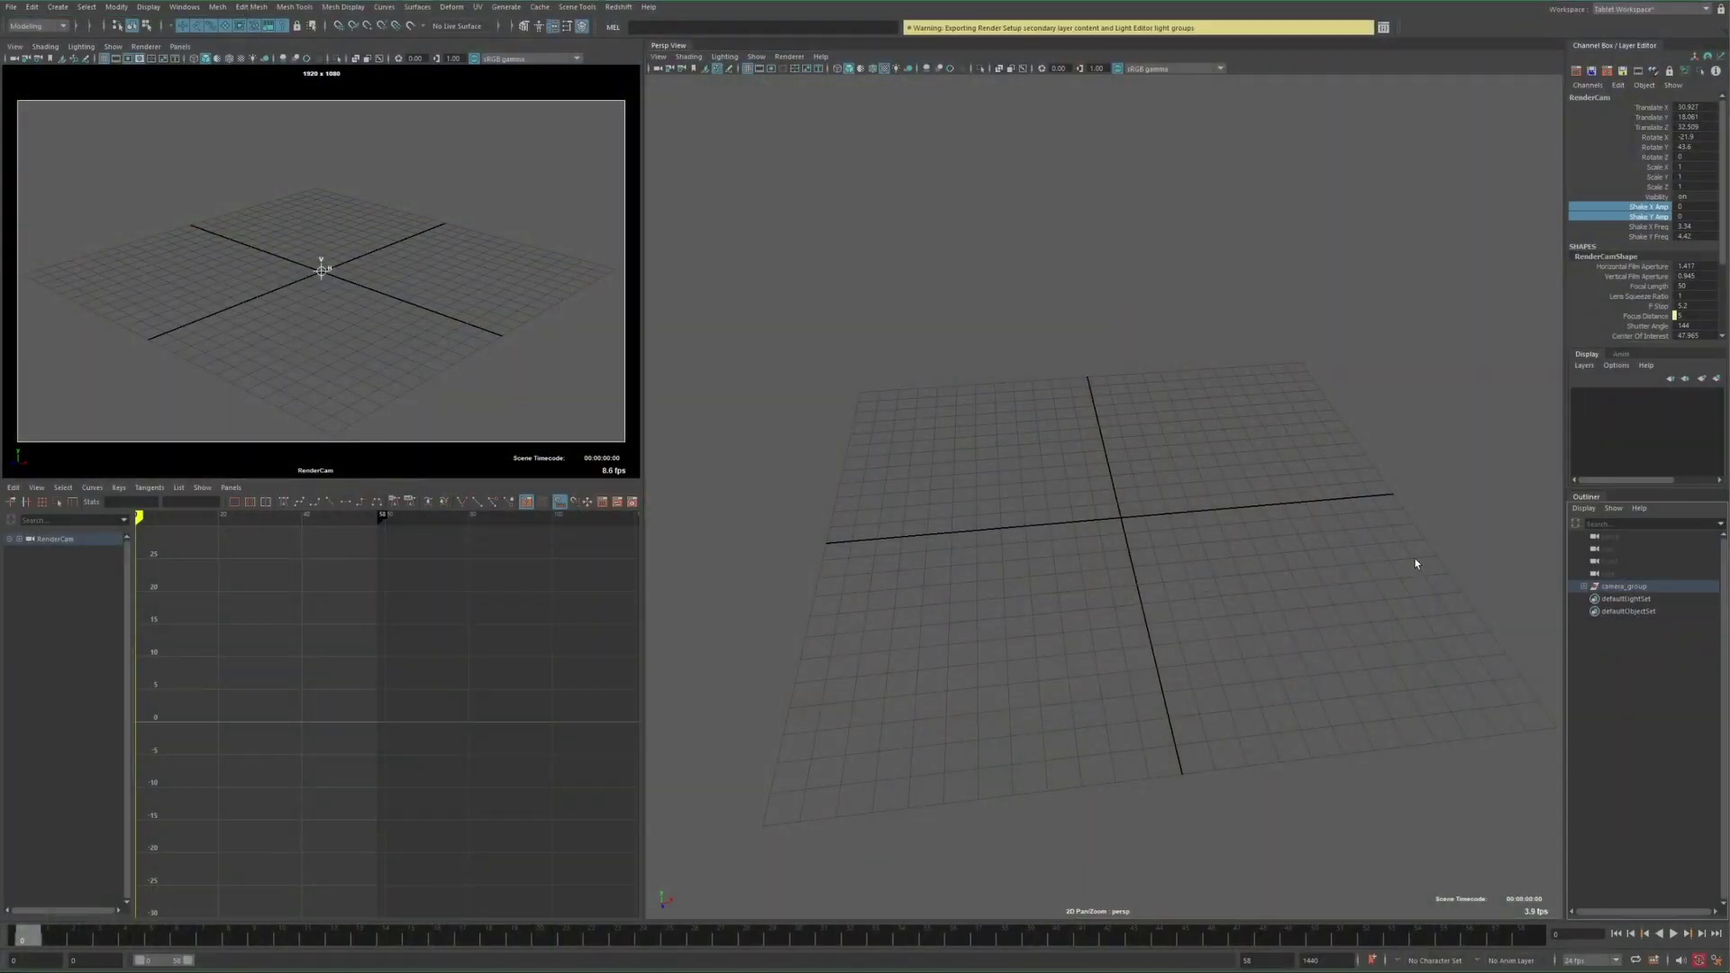
Clear the RenderCam selection in the starting camera_group scene
left_click(1111, 481)
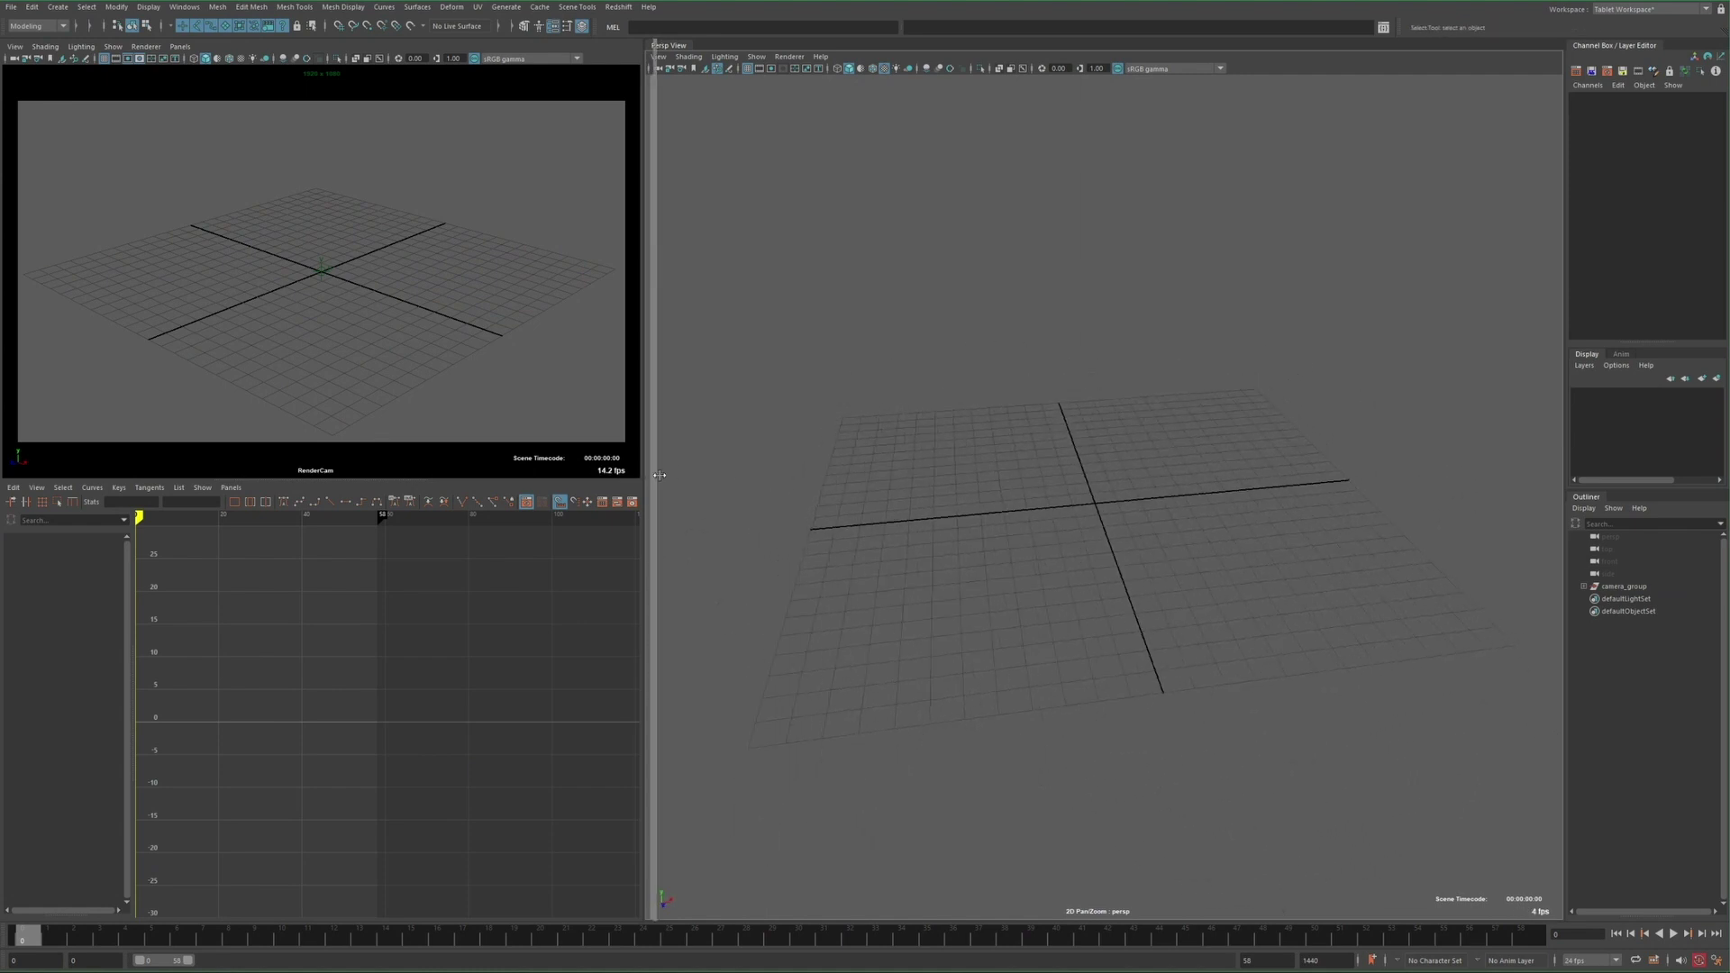
Widen the camera and graph panes, then review Redshift settings: HD 1080 and Irradiance Cache GI
left_click_drag(660, 475, 664, 480)
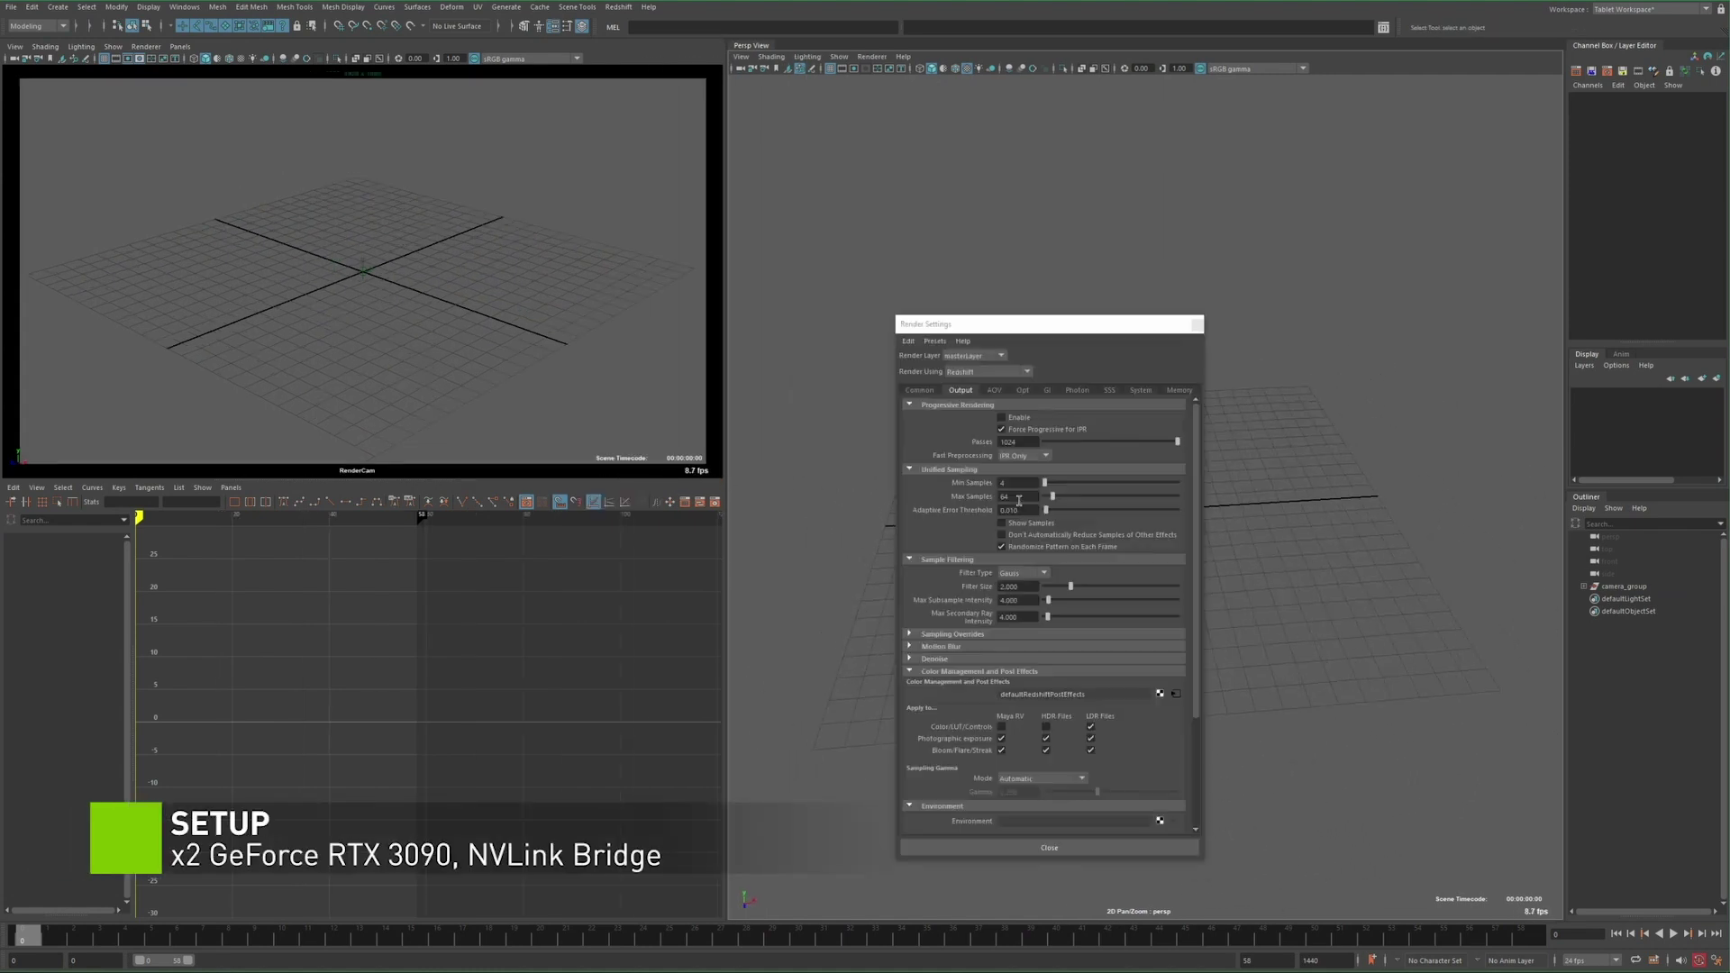
left_click(904, 389)
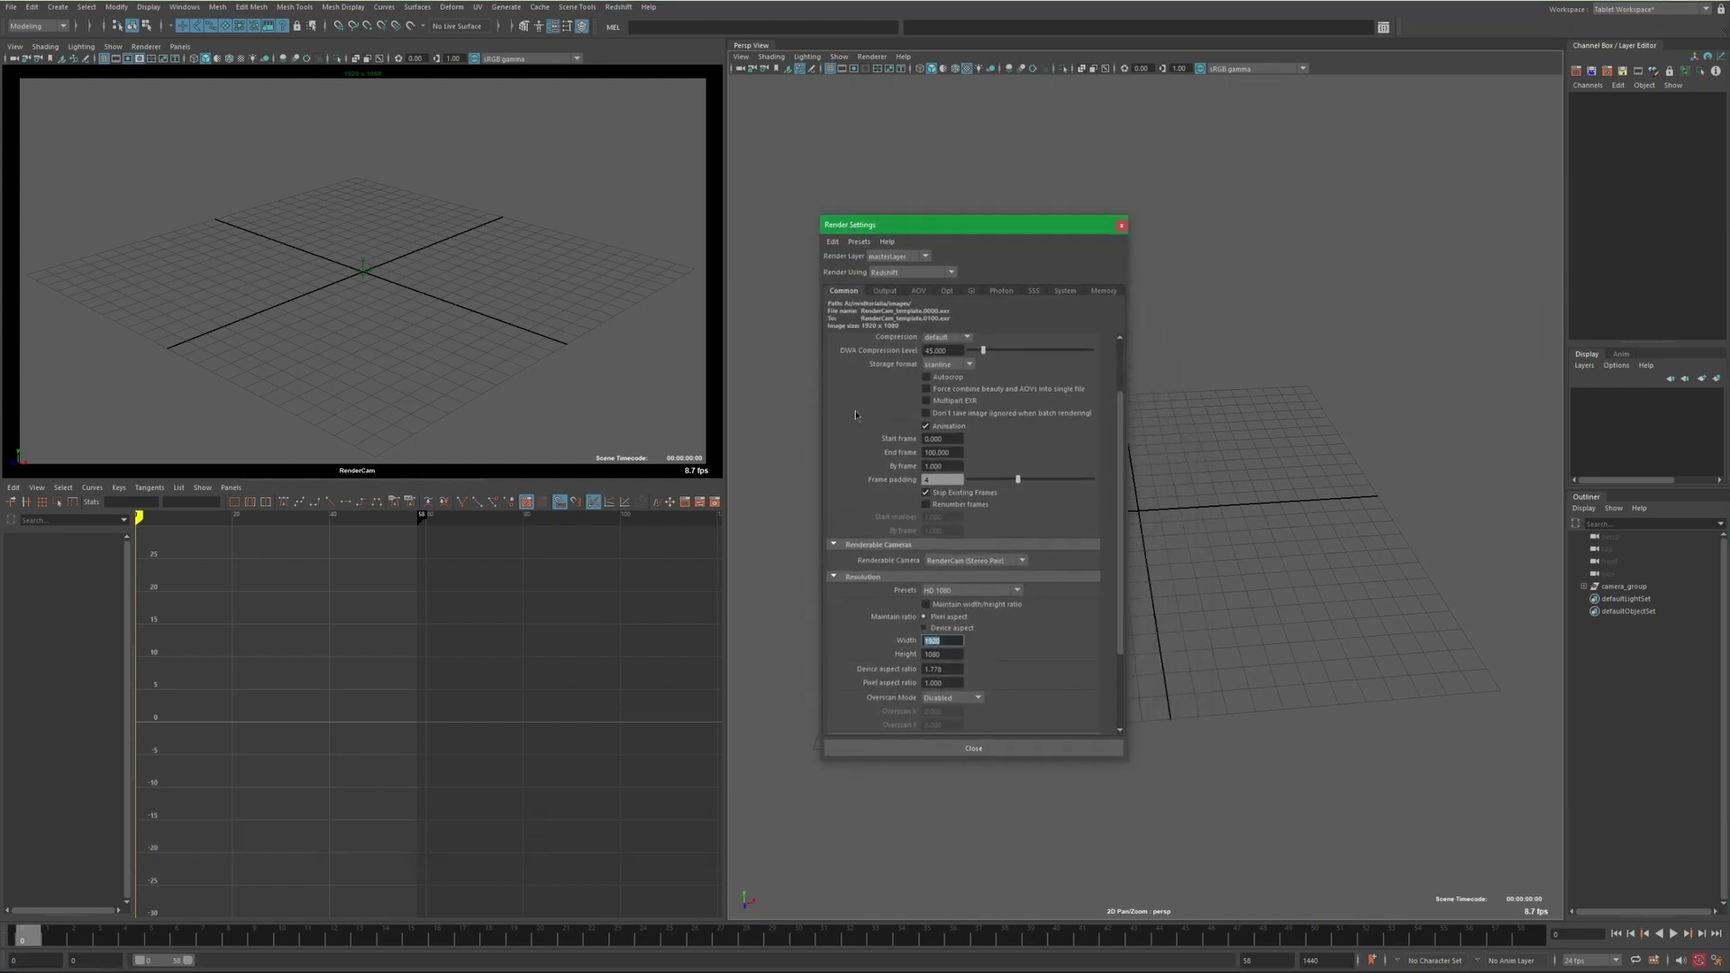
left_click(970, 291)
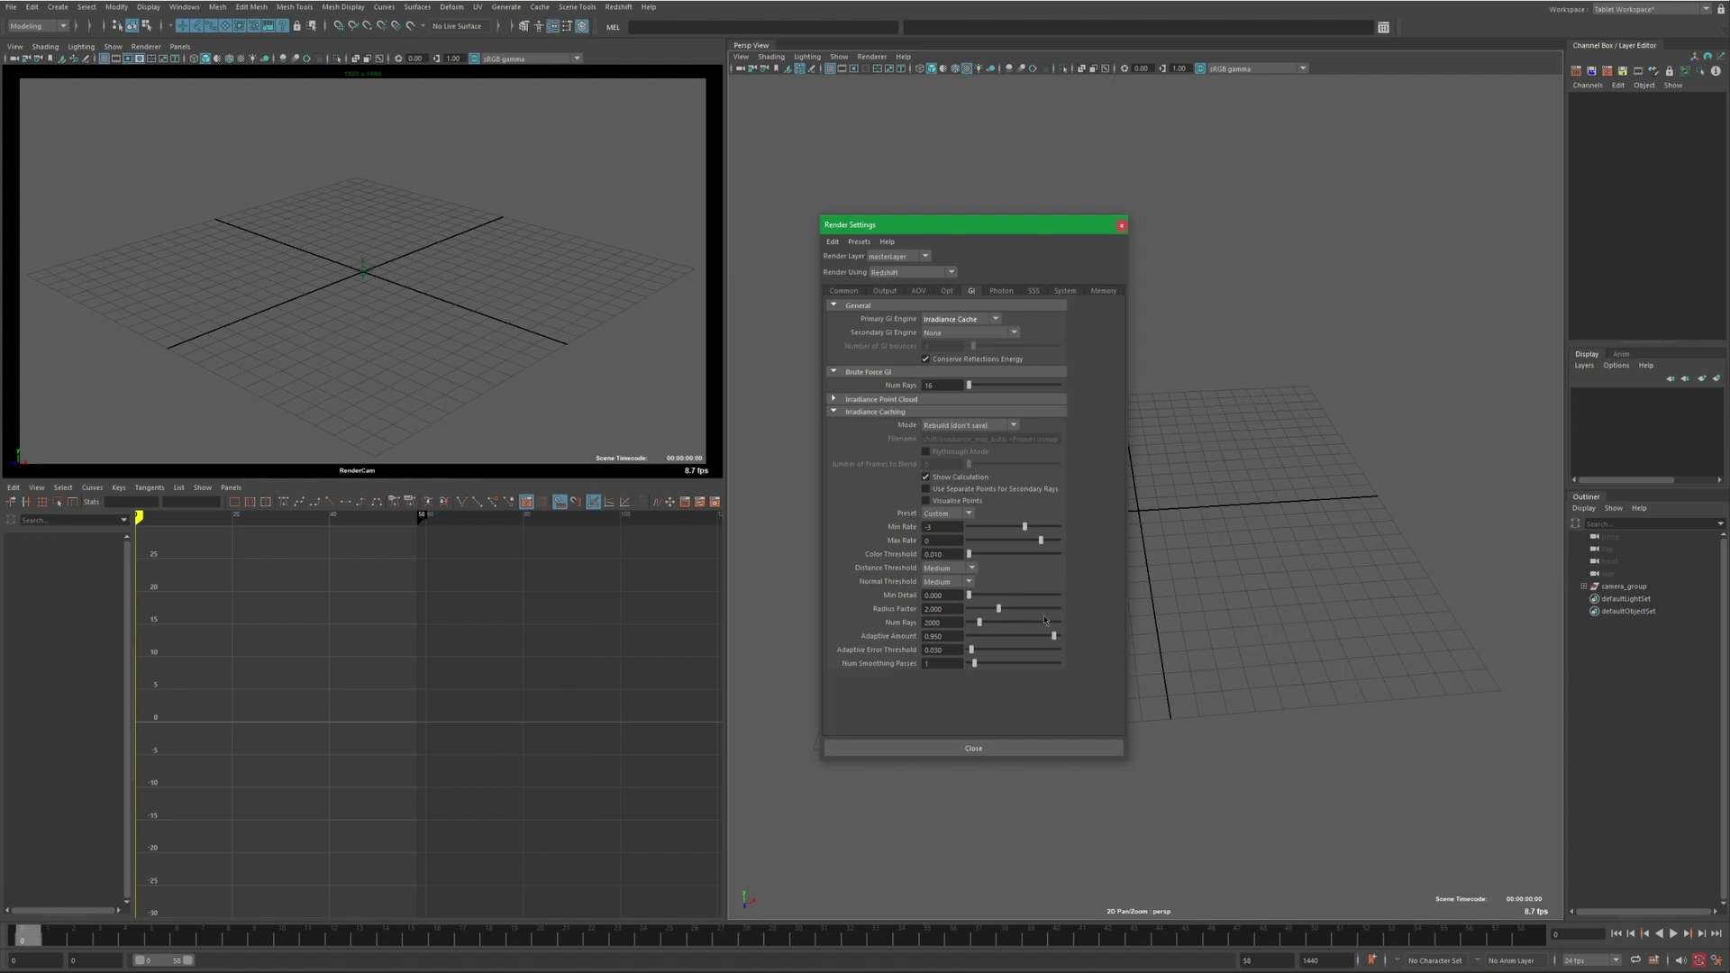
left_click(883, 291)
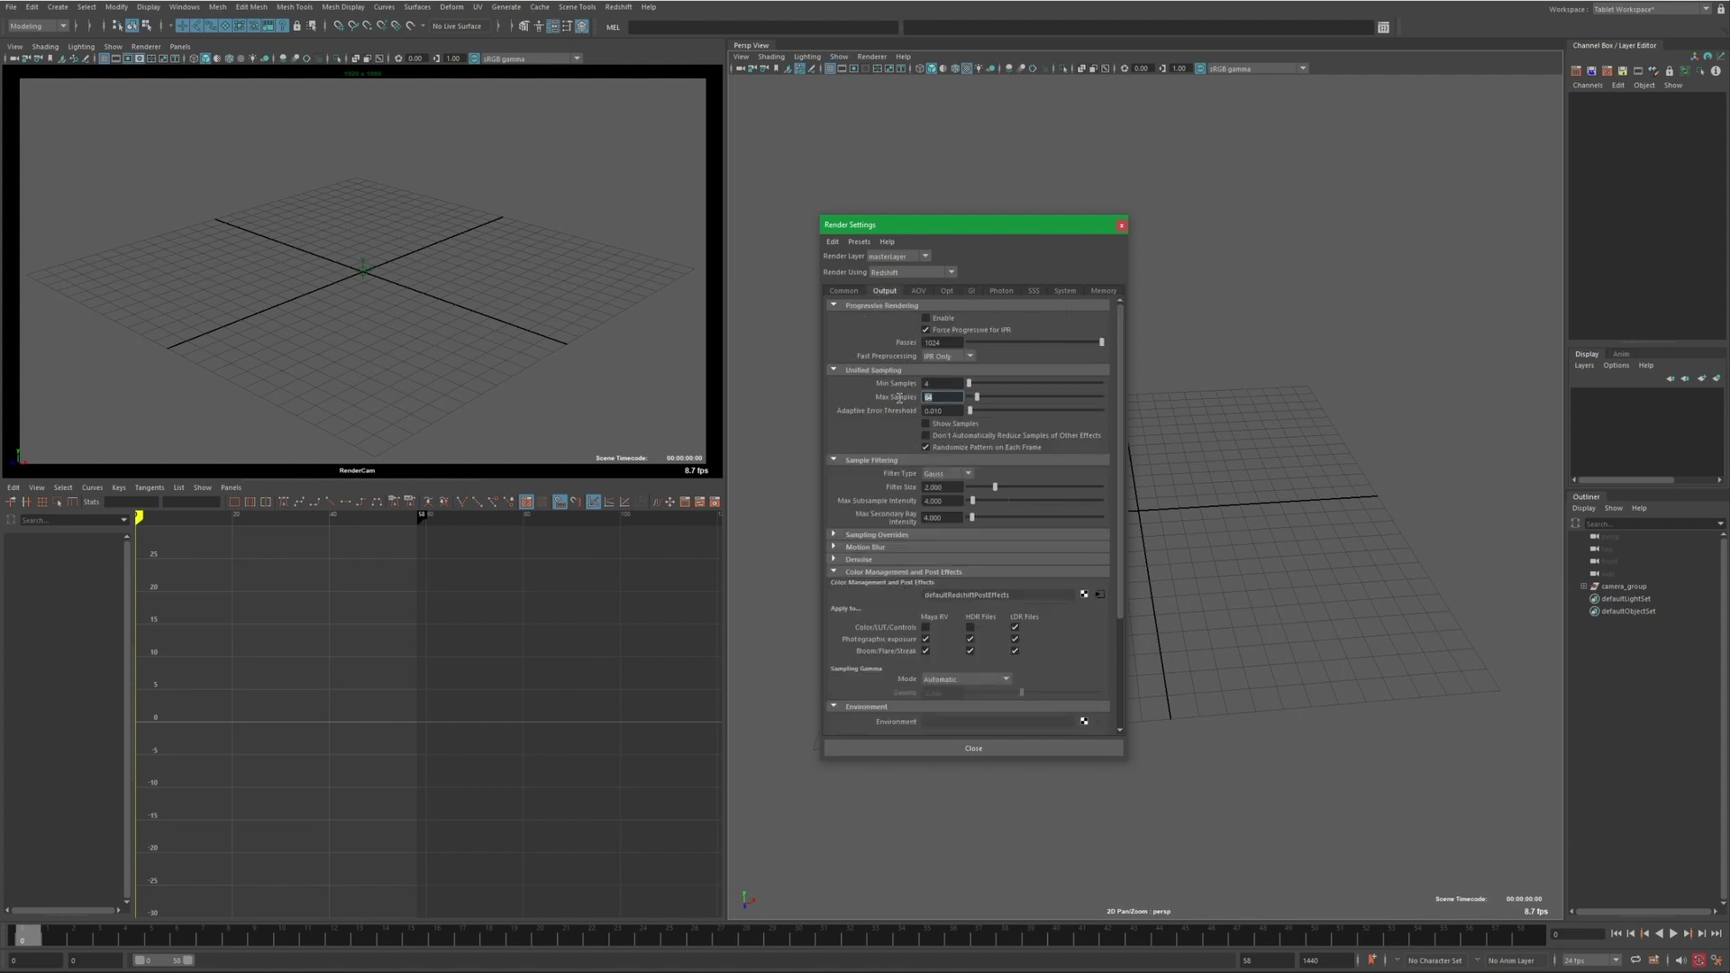
left_click(973, 747)
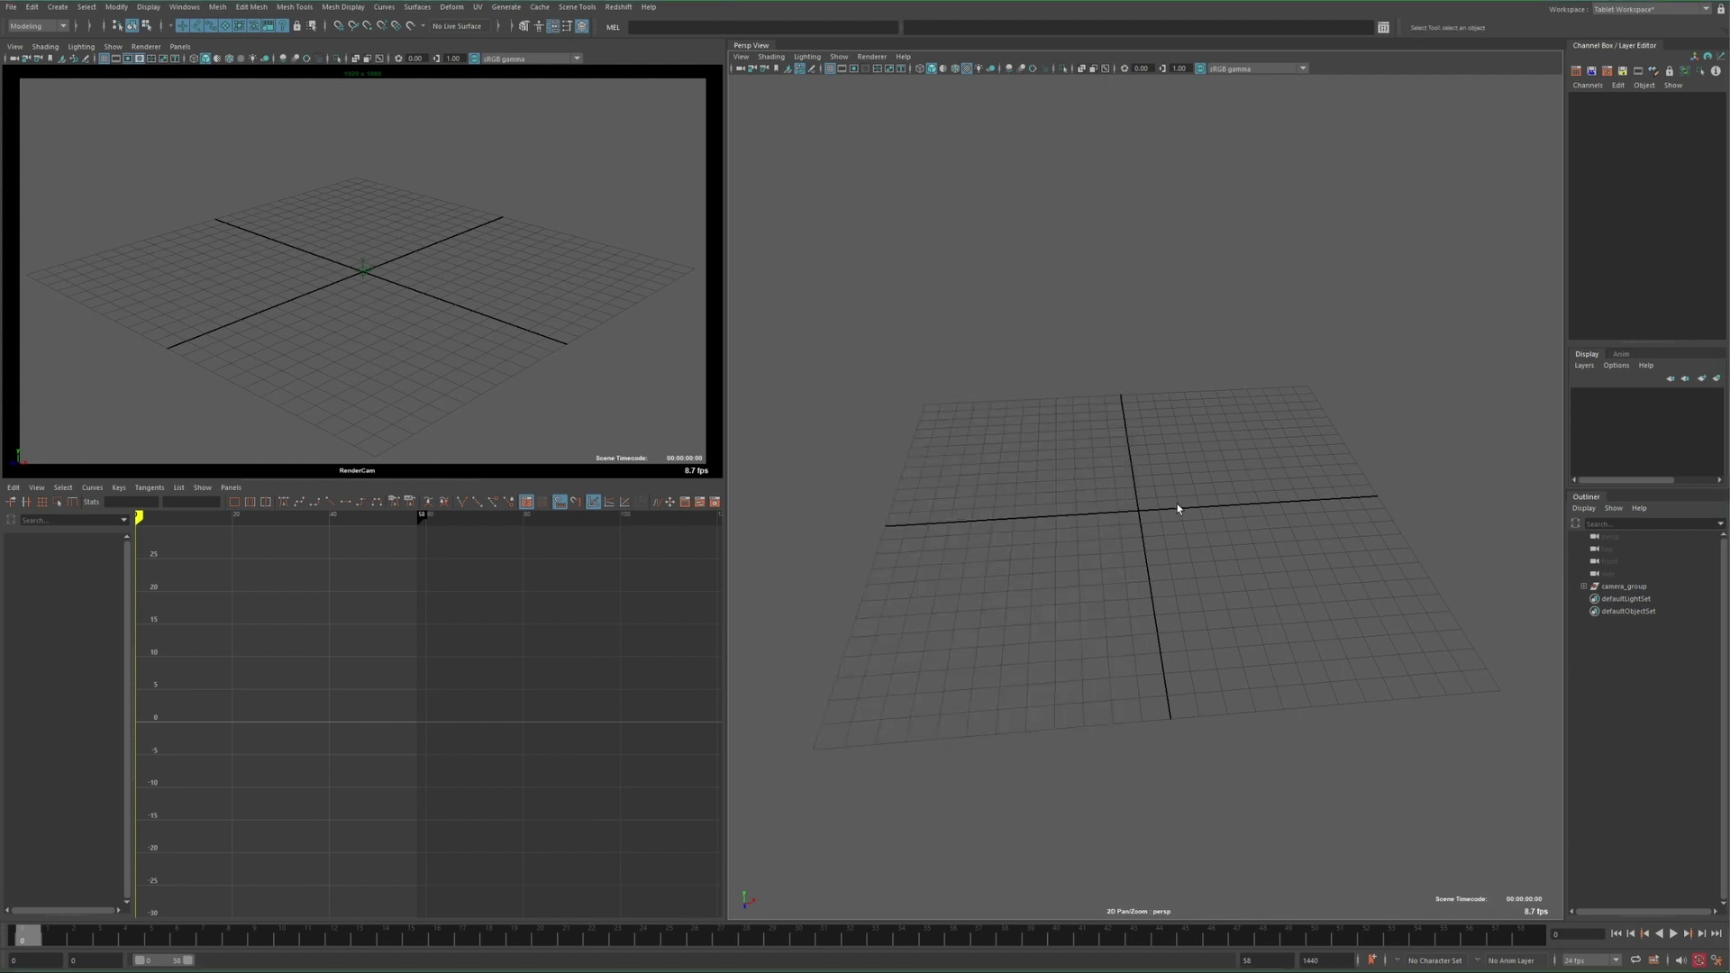
Select RenderCam and review its Display Options in the Attribute Editor
left_click(1584, 586)
left_click(1624, 598)
key("ctrl+a")
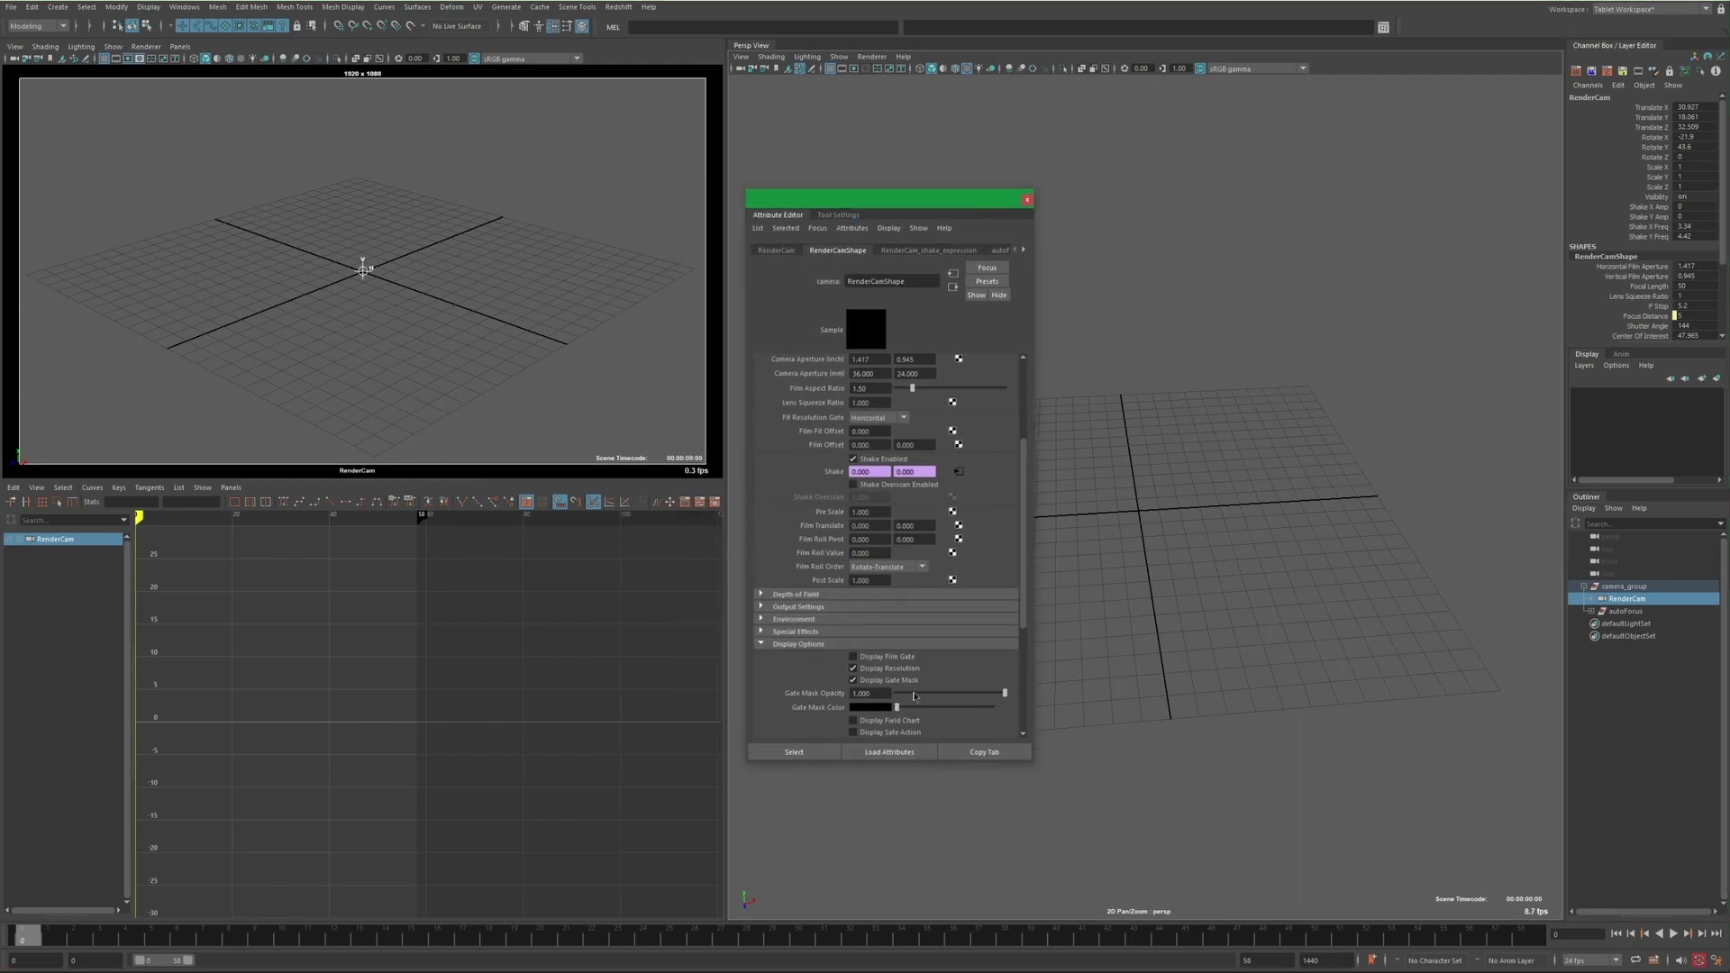
scroll(996, 671, "down", 2)
scroll(995, 671, "down", 1)
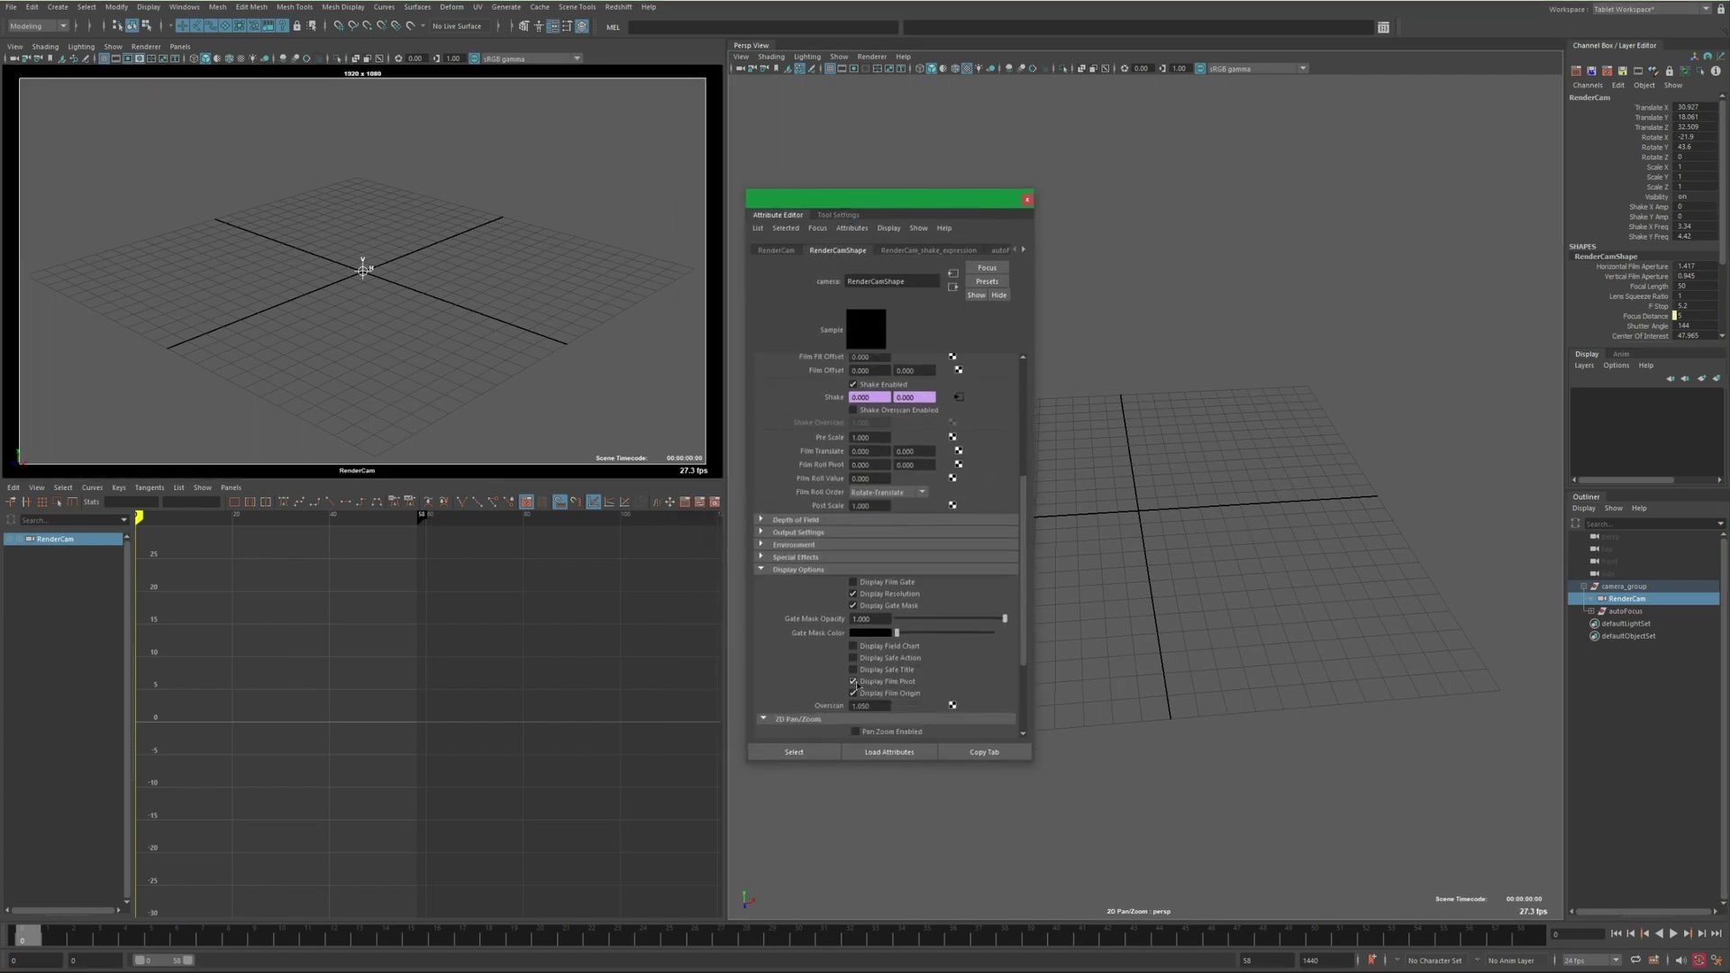
key("ctrl+a")
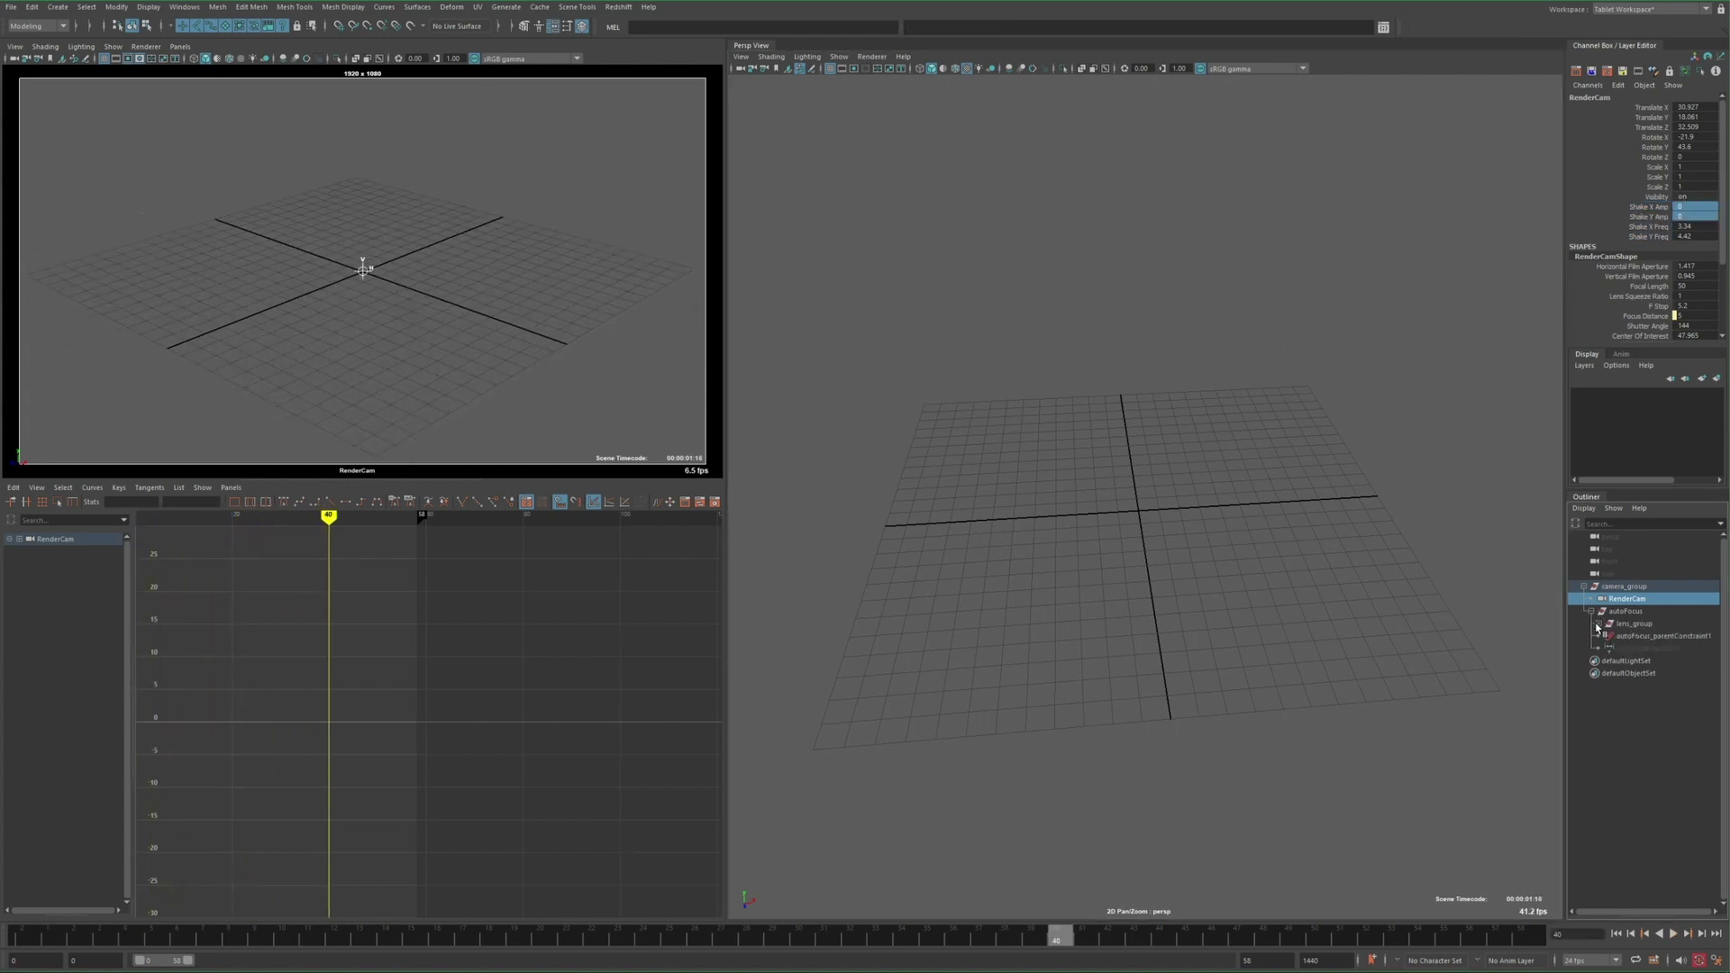
Expand lens_group and select the autoFocus lens locator, then the RenderCam camera
left_click(1596, 625)
left_click(1629, 636)
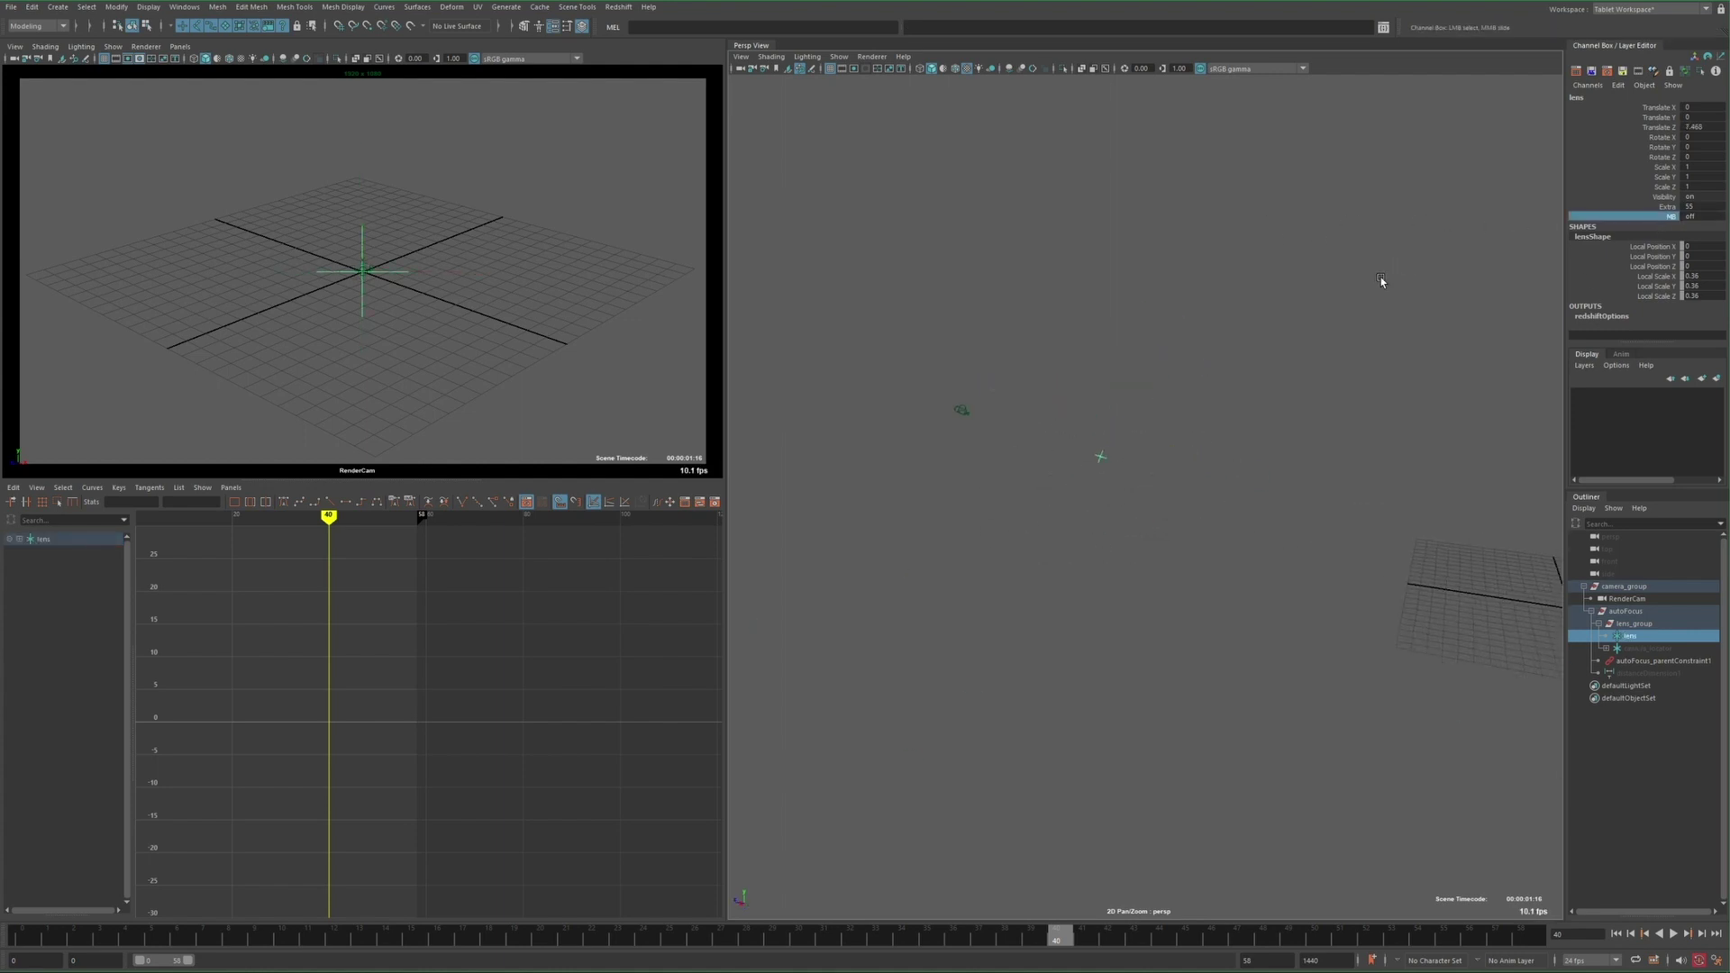
left_click(1135, 383)
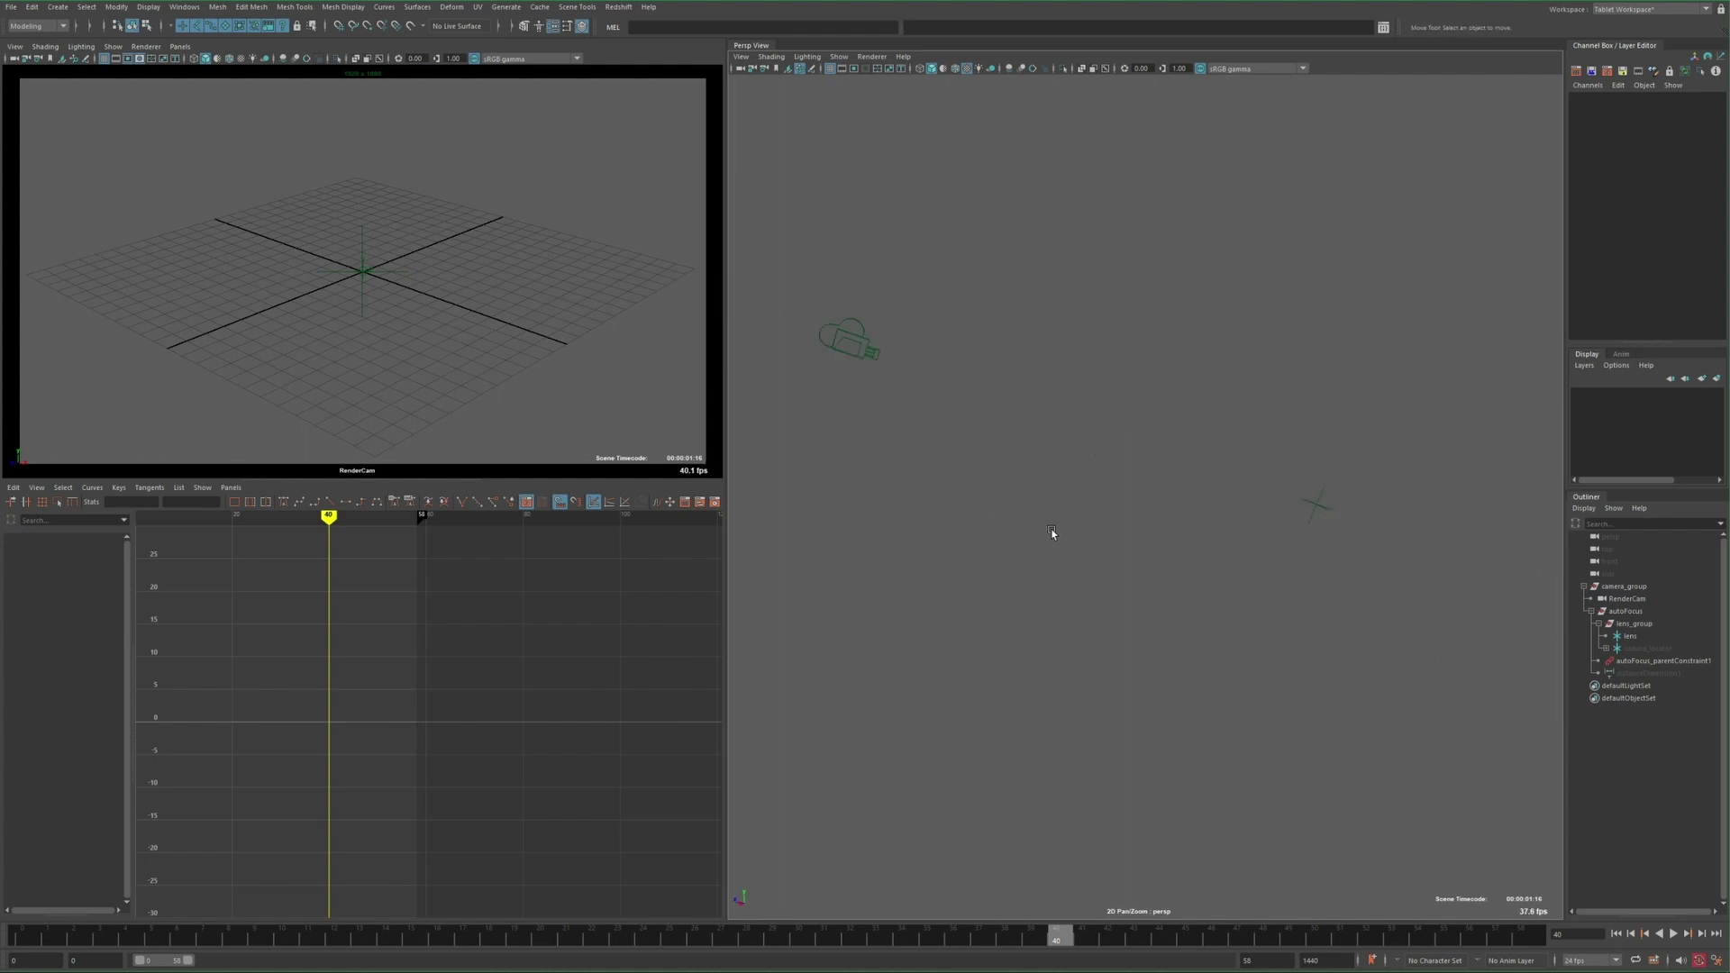
left_click(1315, 507)
left_click(1036, 441)
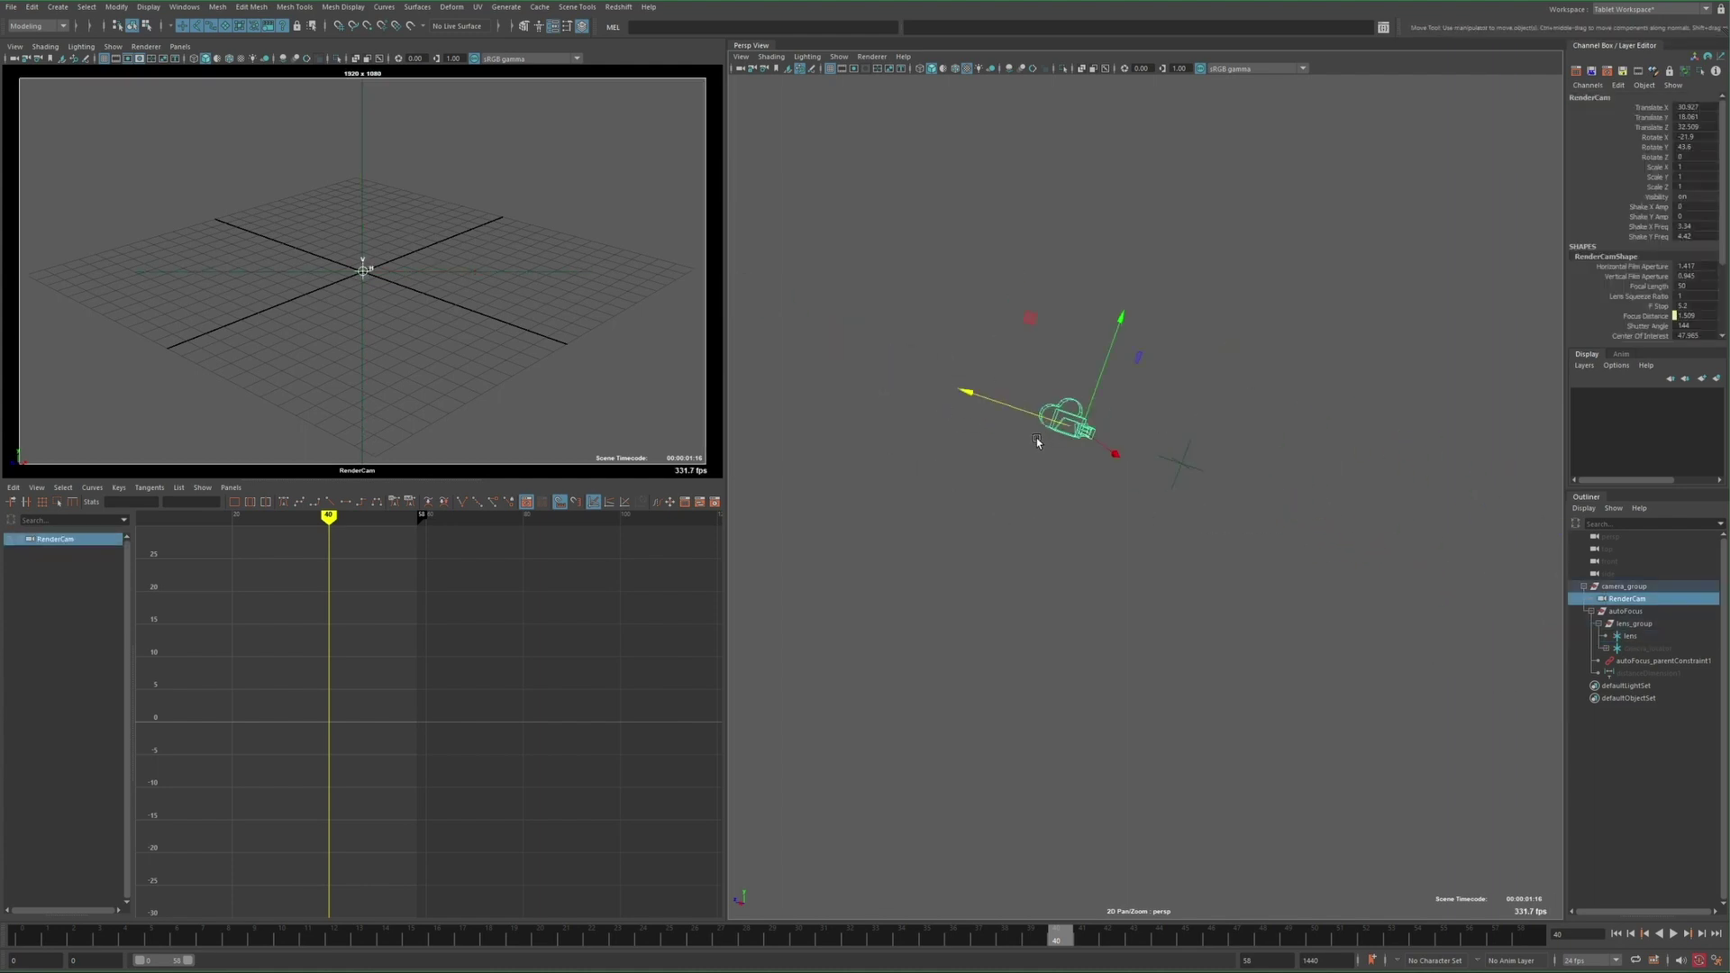
Orbit the view around the RenderCam and its lens locator
left_click(865, 486)
left_click_drag(865, 487, 924, 480, "alt")
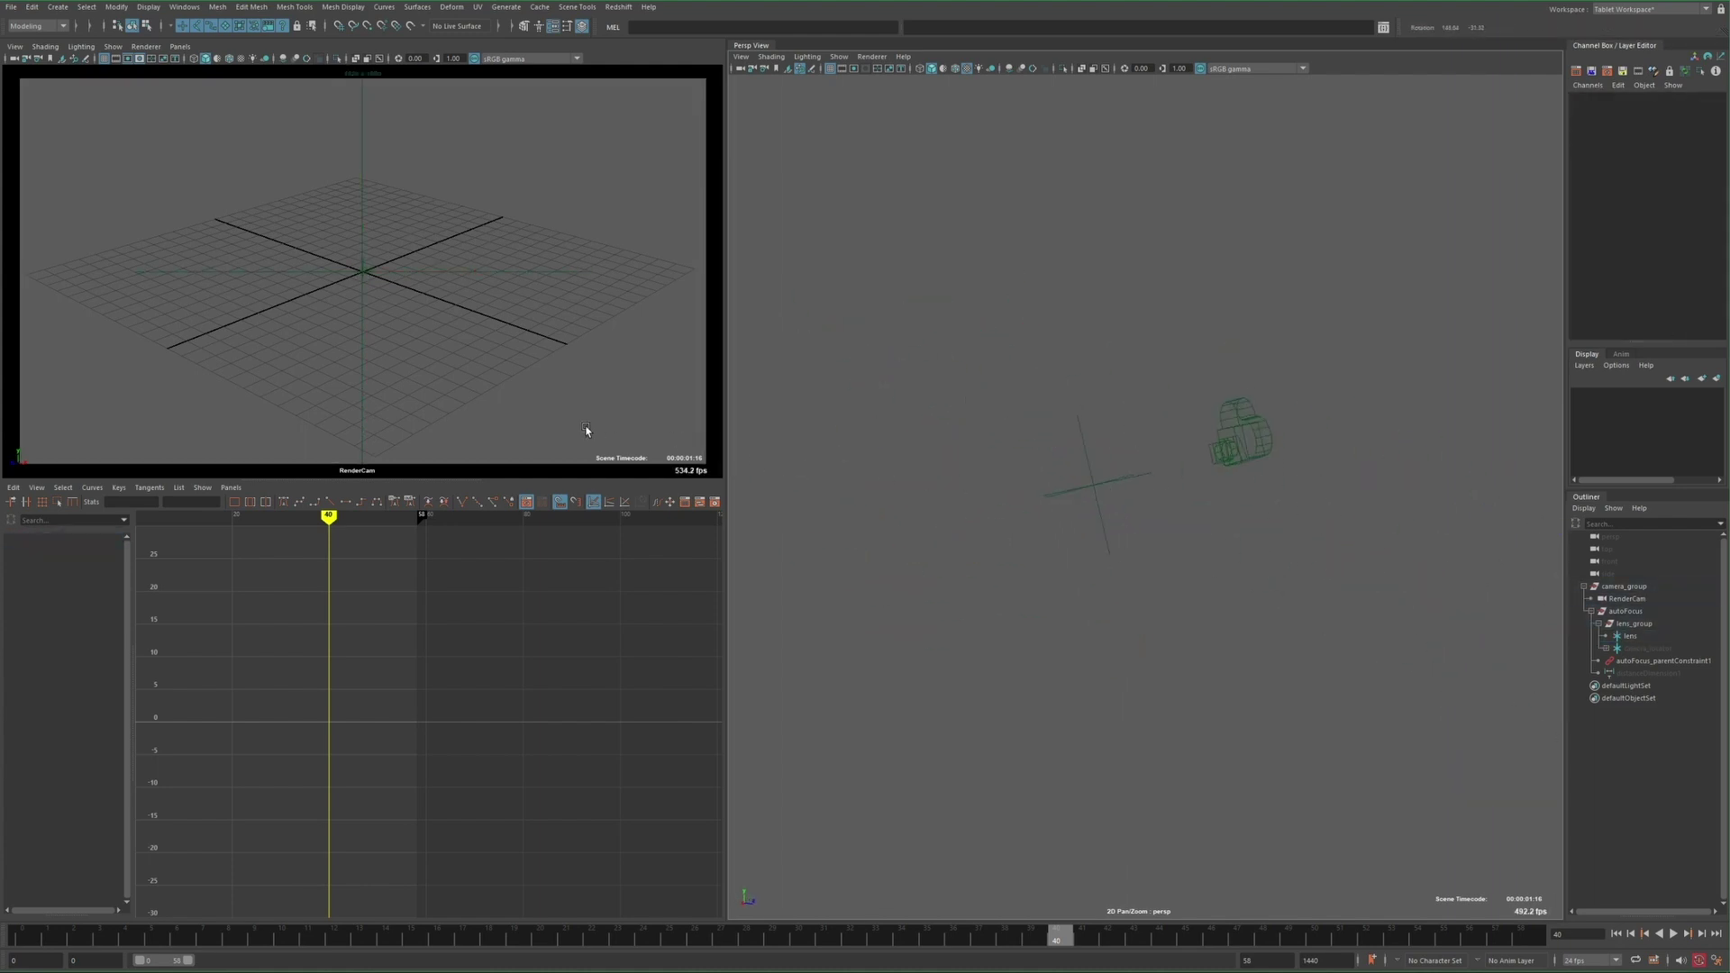
left_click_drag(1159, 508, 1244, 523, "alt")
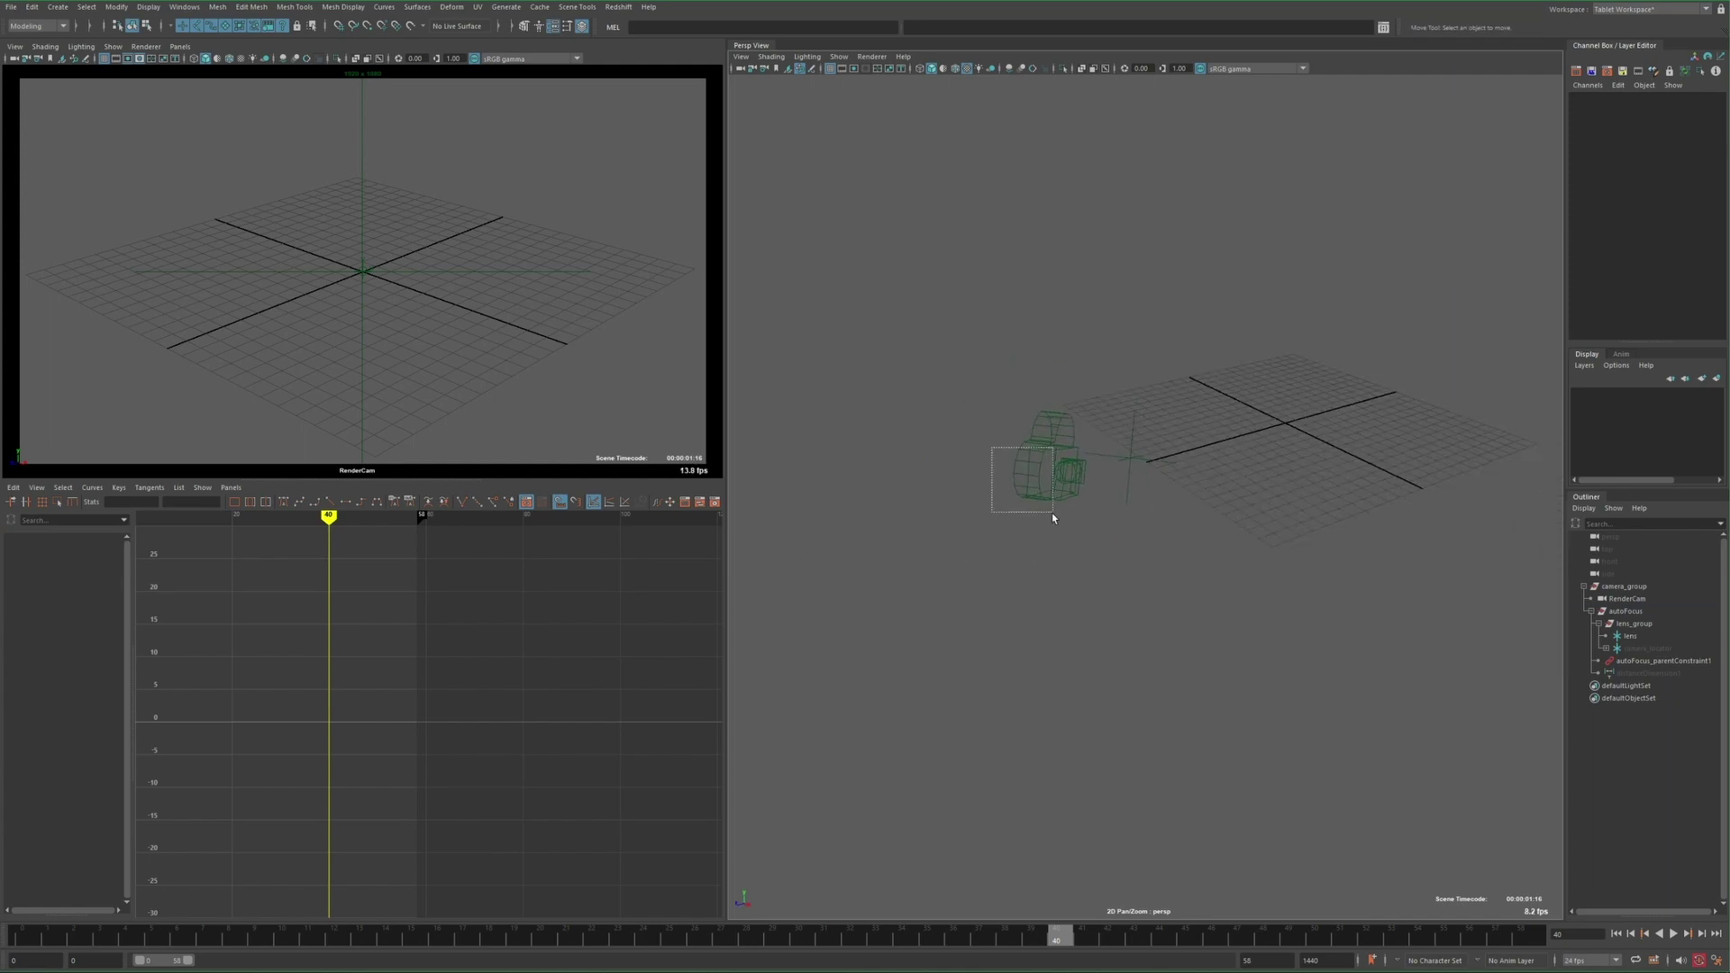
left_click_drag(1052, 517, 1052, 518)
left_click_drag(1052, 518, 1010, 571, "alt")
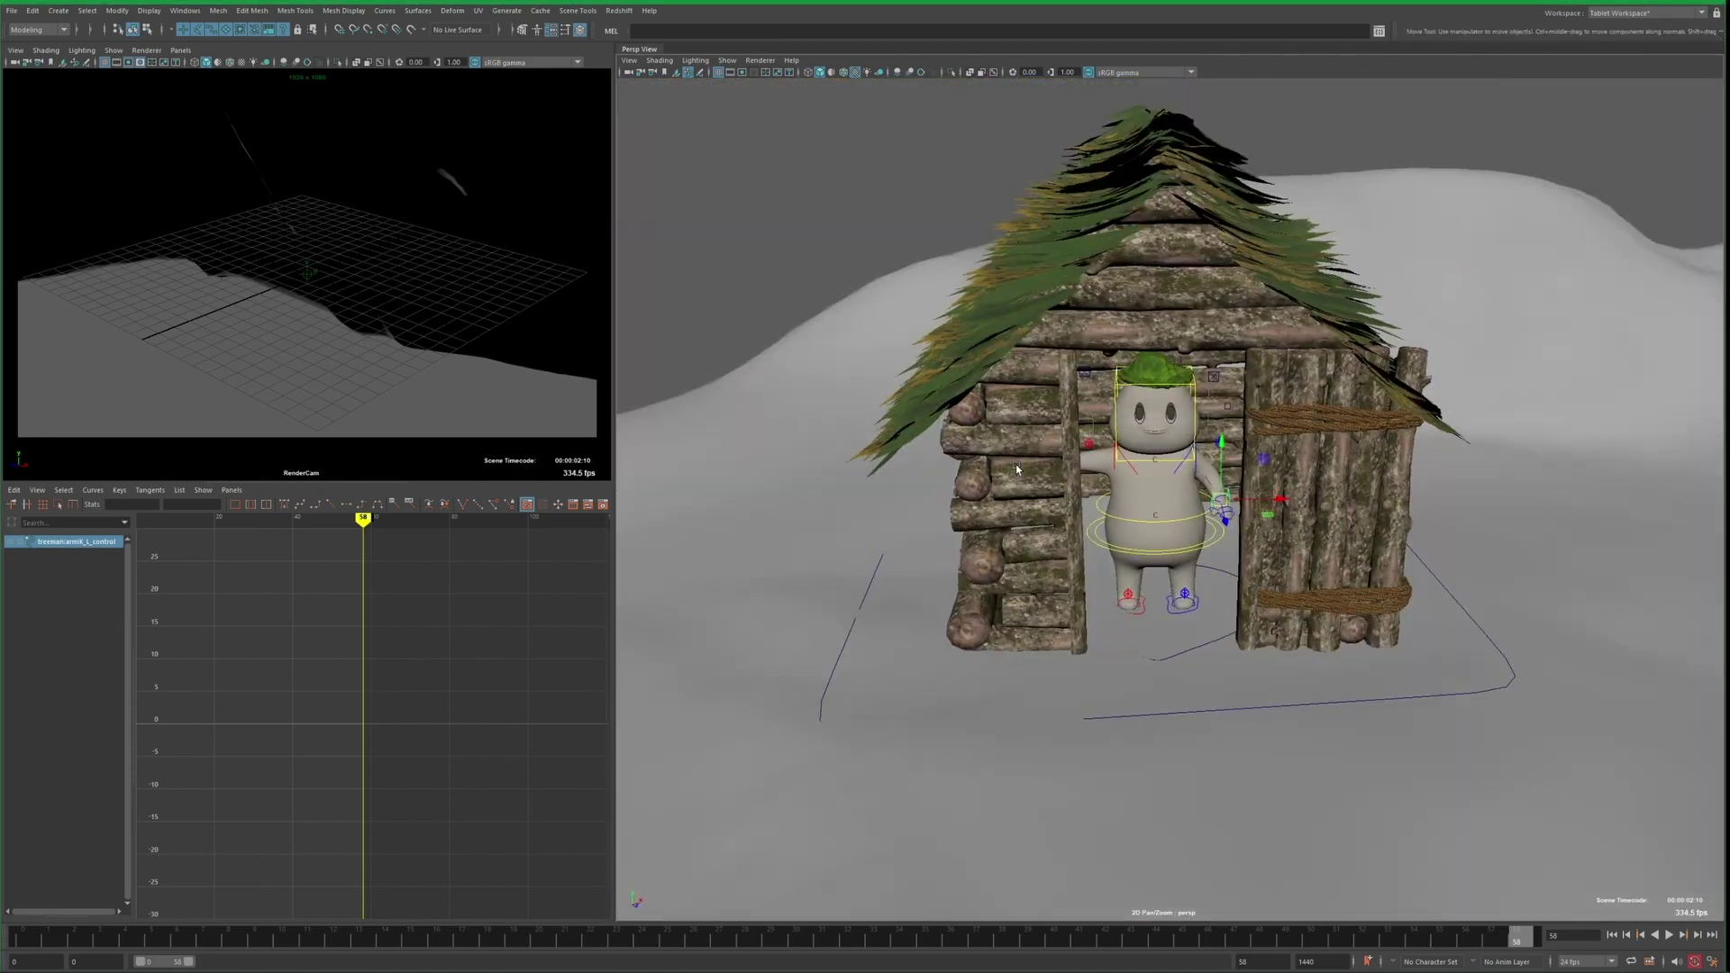
Inspect the log cabin's options in the treeman scene, then bring up the timeline playback menu
right_click(1009, 468)
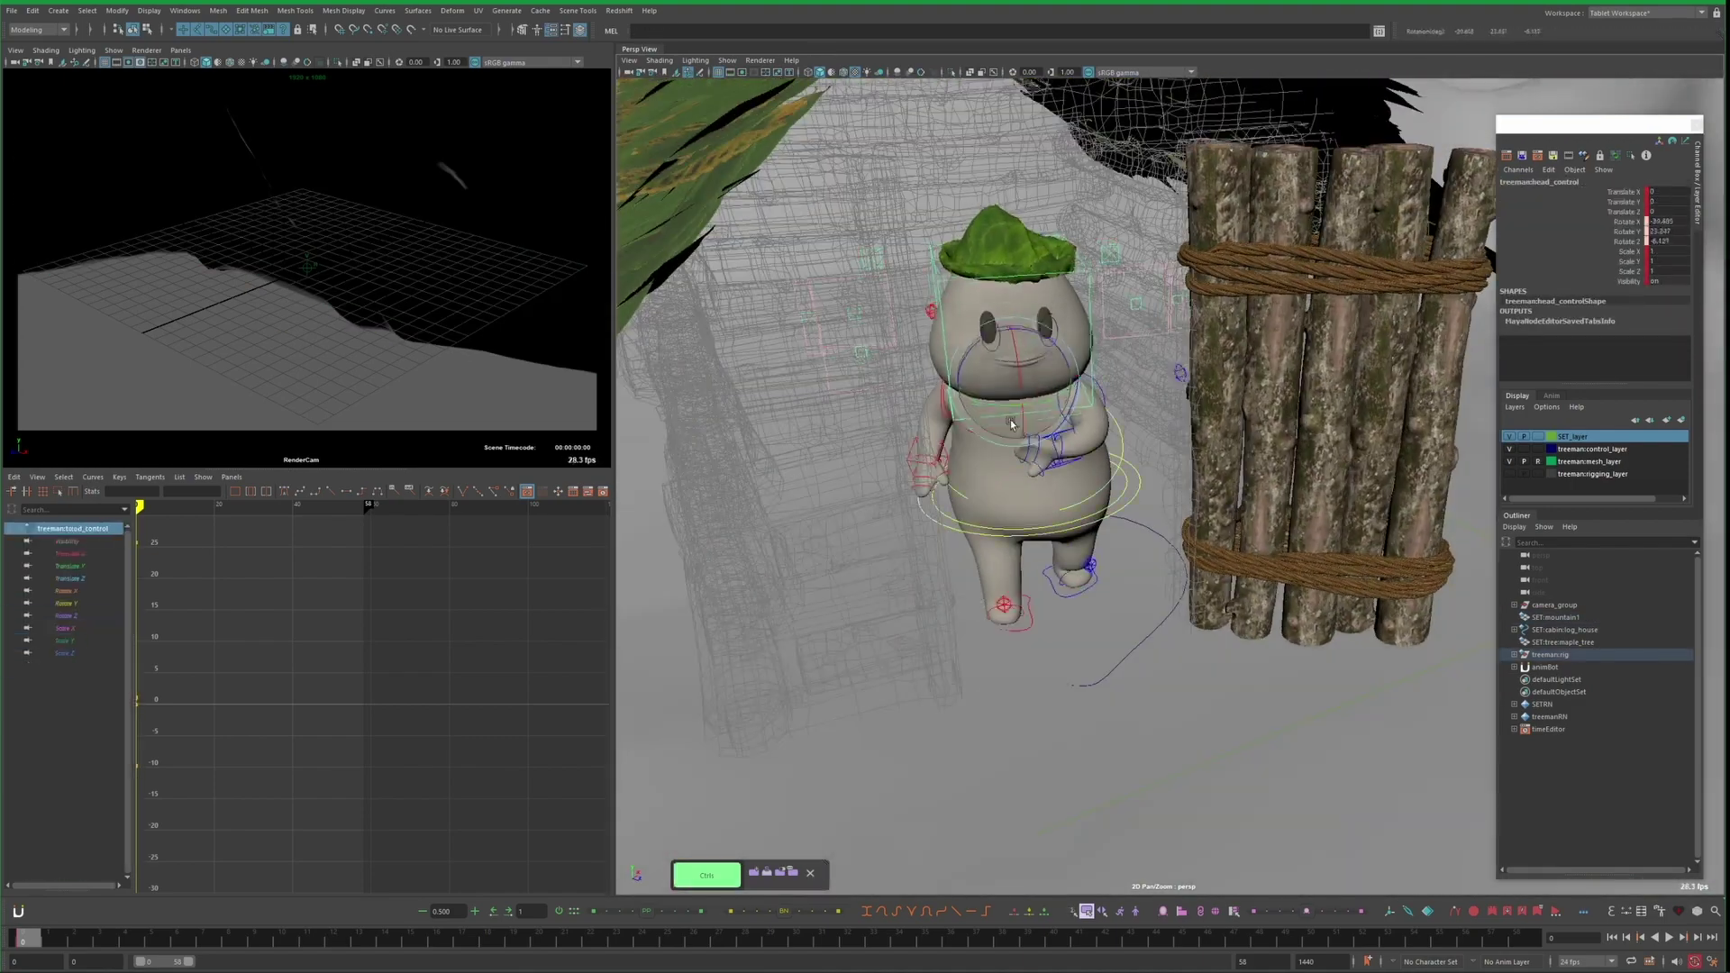
right_click(419, 937)
Set playback speed to Real-time and orbit around the log hut and character
mouse_move(487, 831)
left_click(575, 830)
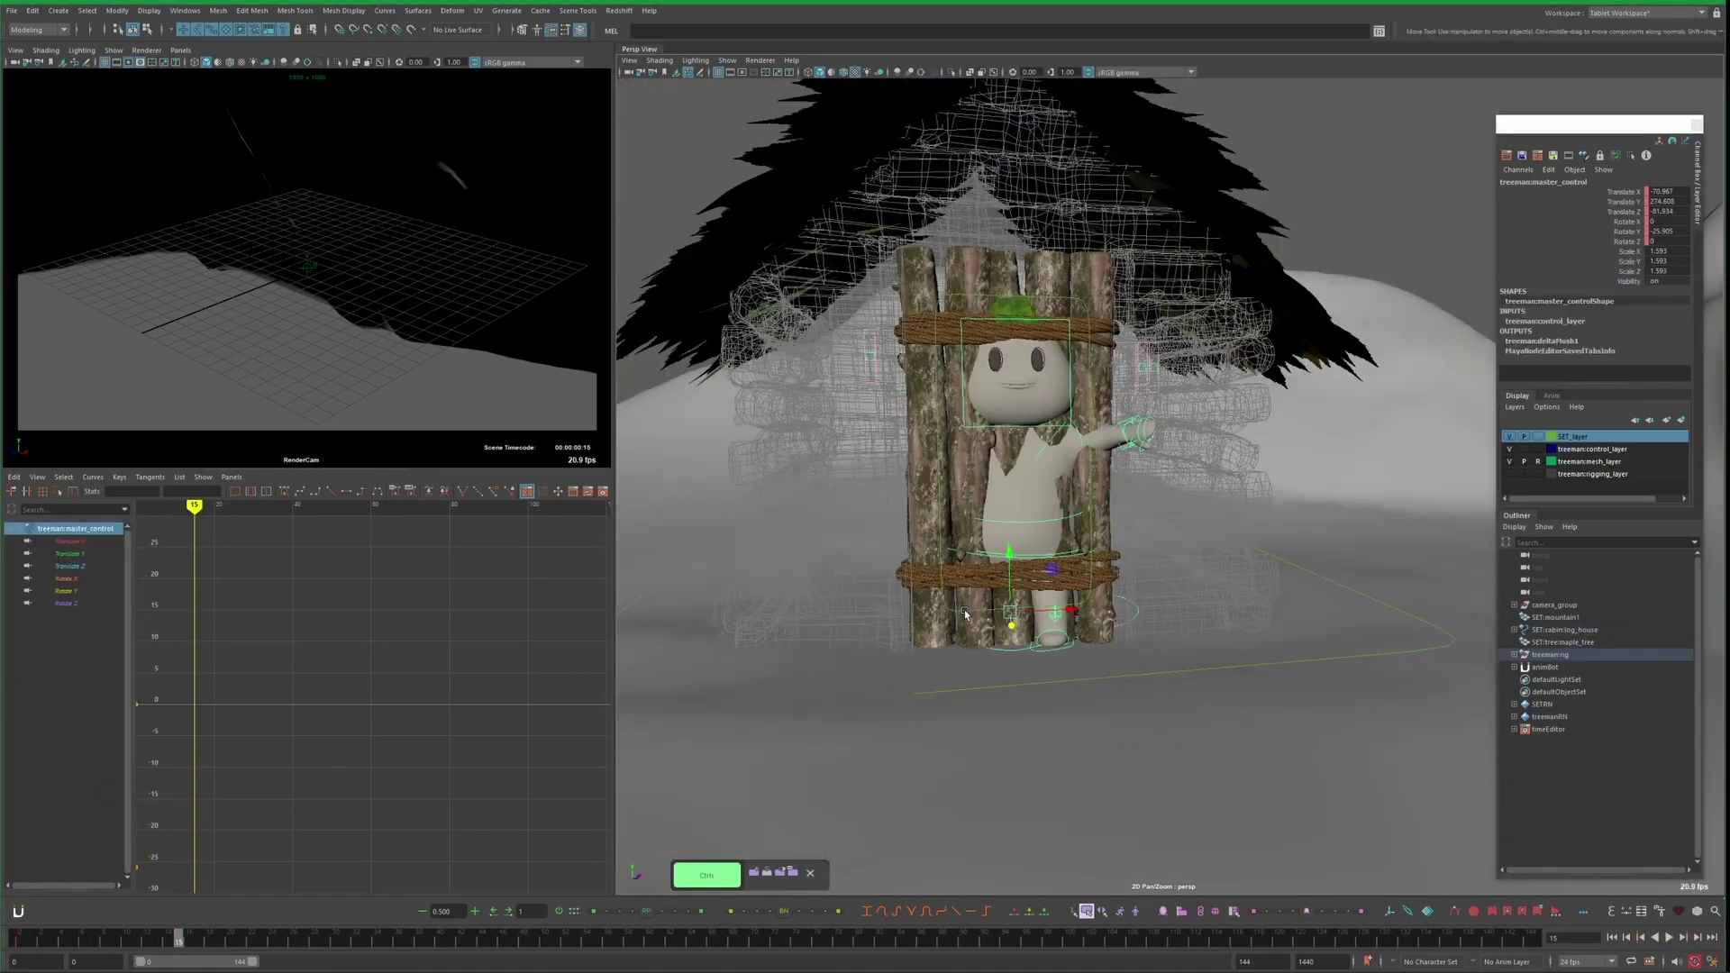
left_click_drag(922, 425, 1077, 180, "alt")
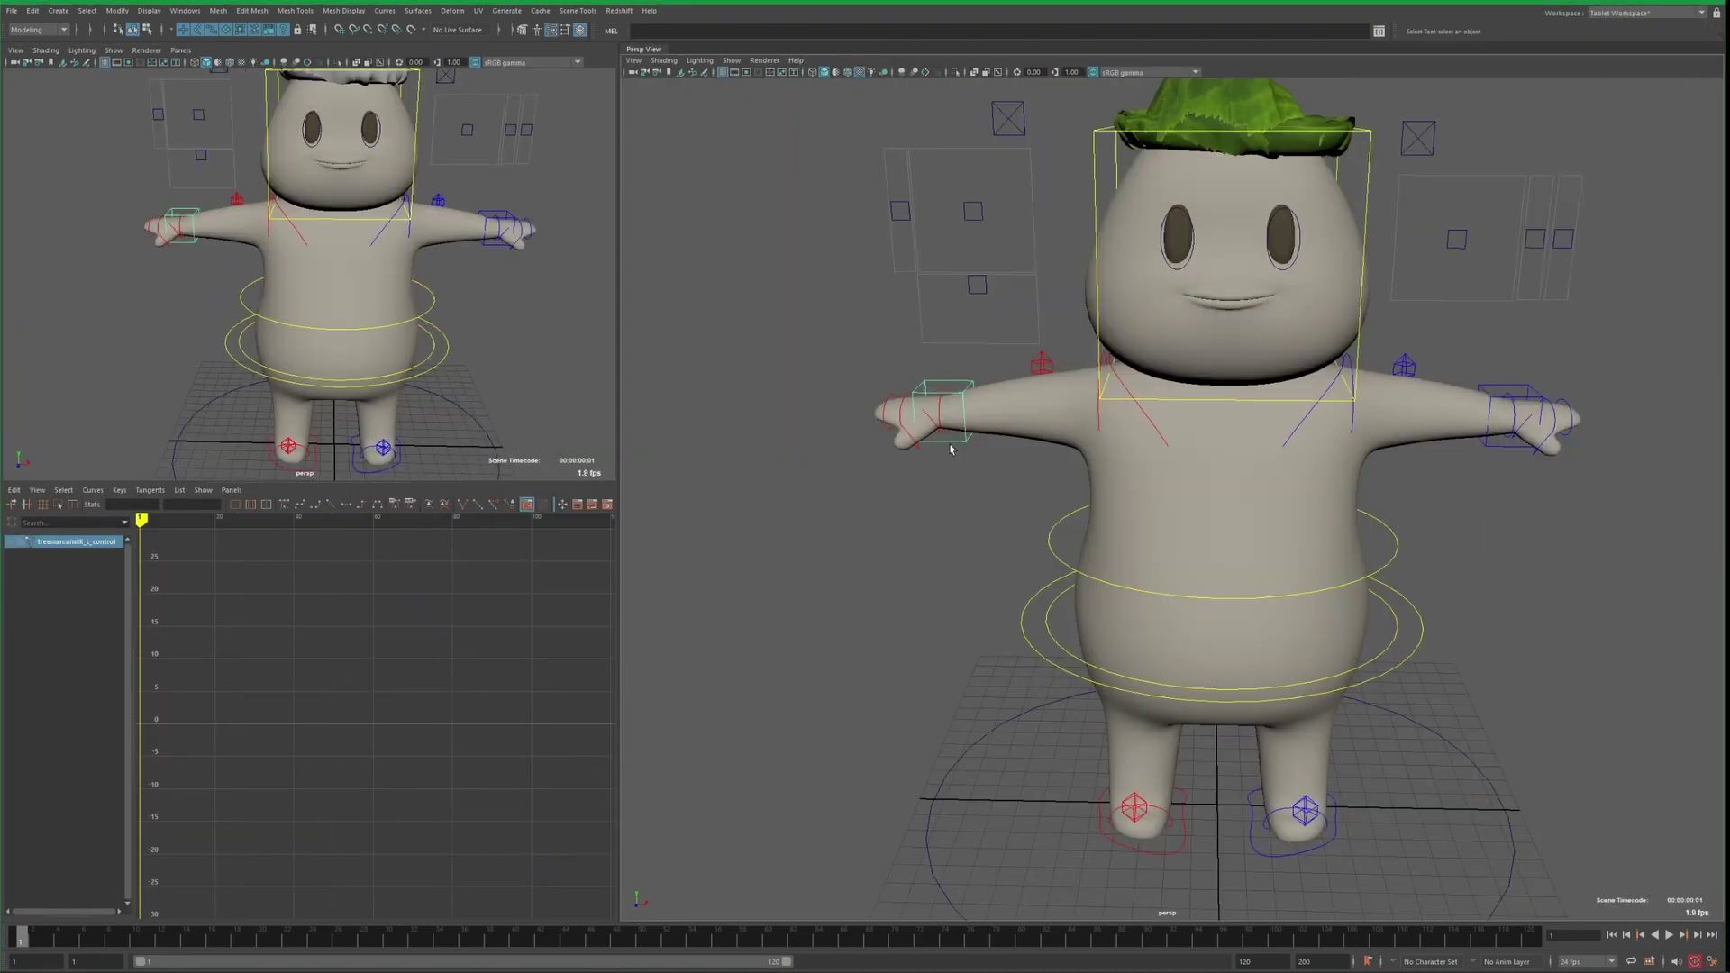
Lower the left arm and rotate root_control to turn the character to a new facing
left_click_drag(946, 436, 927, 495)
scroll(1106, 422, "up", 2)
scroll(1105, 422, "down", 2)
left_click_drag(1105, 422, 1133, 473, "alt")
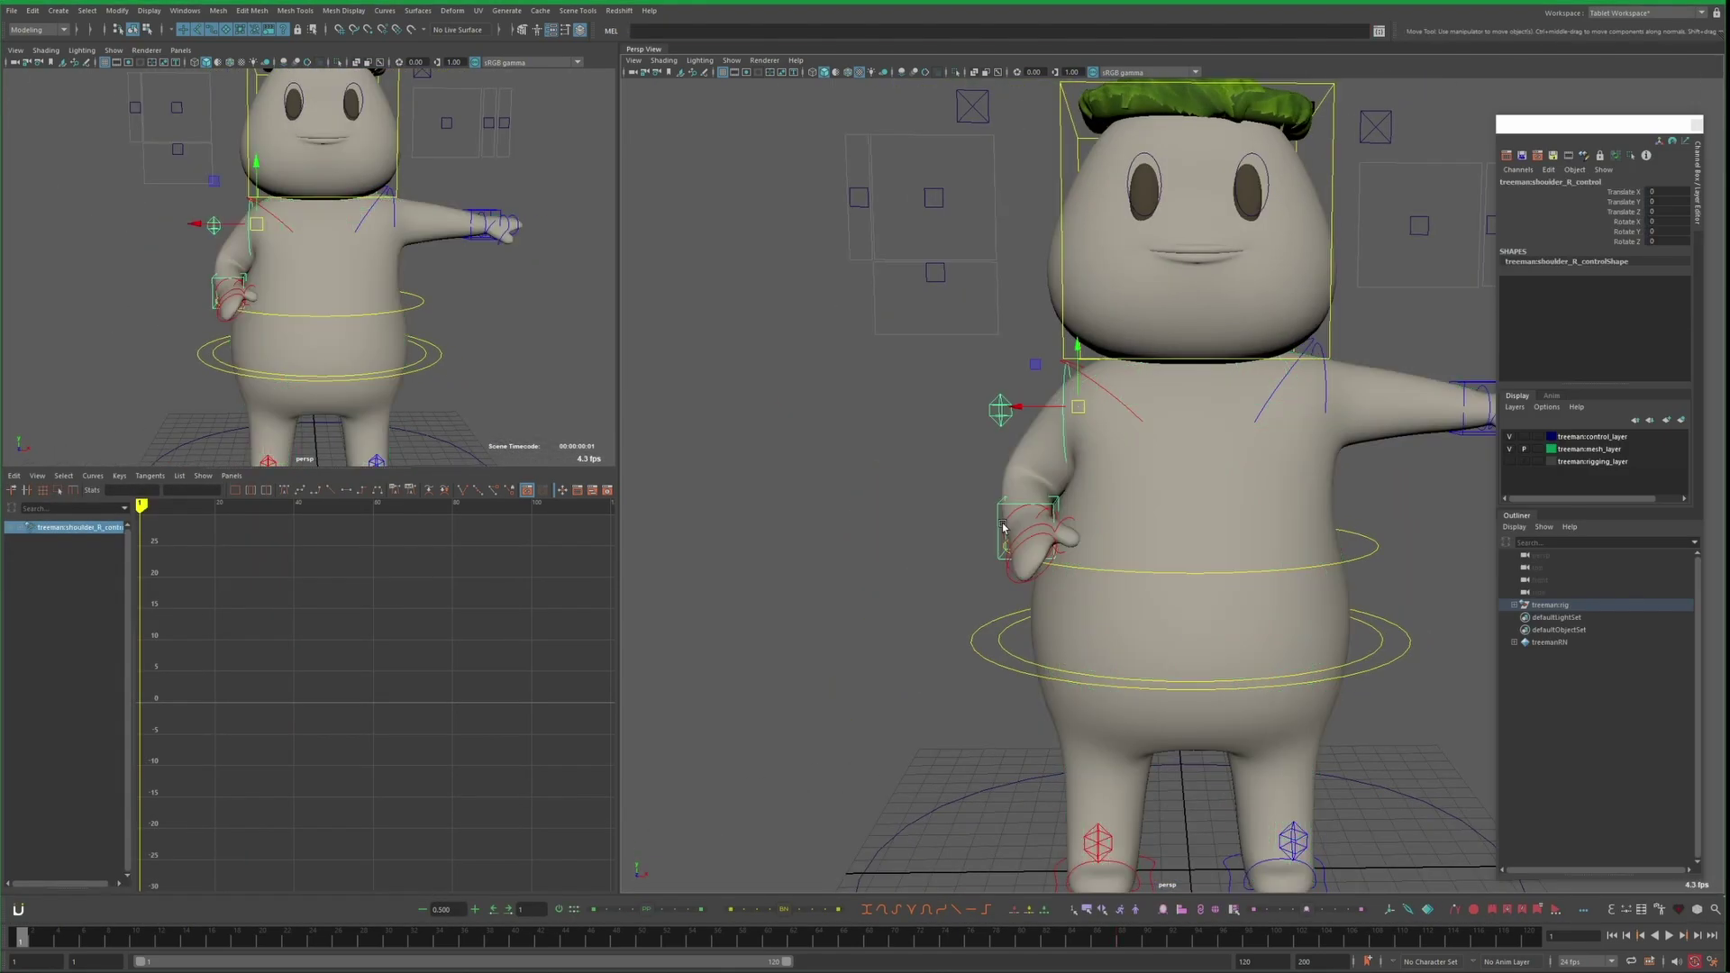
left_click_drag(1003, 527, 1107, 731, "alt")
left_click(1108, 731)
left_click(1107, 732)
key("e")
left_click_drag(1155, 630, 1172, 432)
Move the left arm IK control into the stride pose
left_click(1261, 419)
left_click(1250, 523)
key("w")
left_click_drag(1251, 522, 1171, 528, "alt")
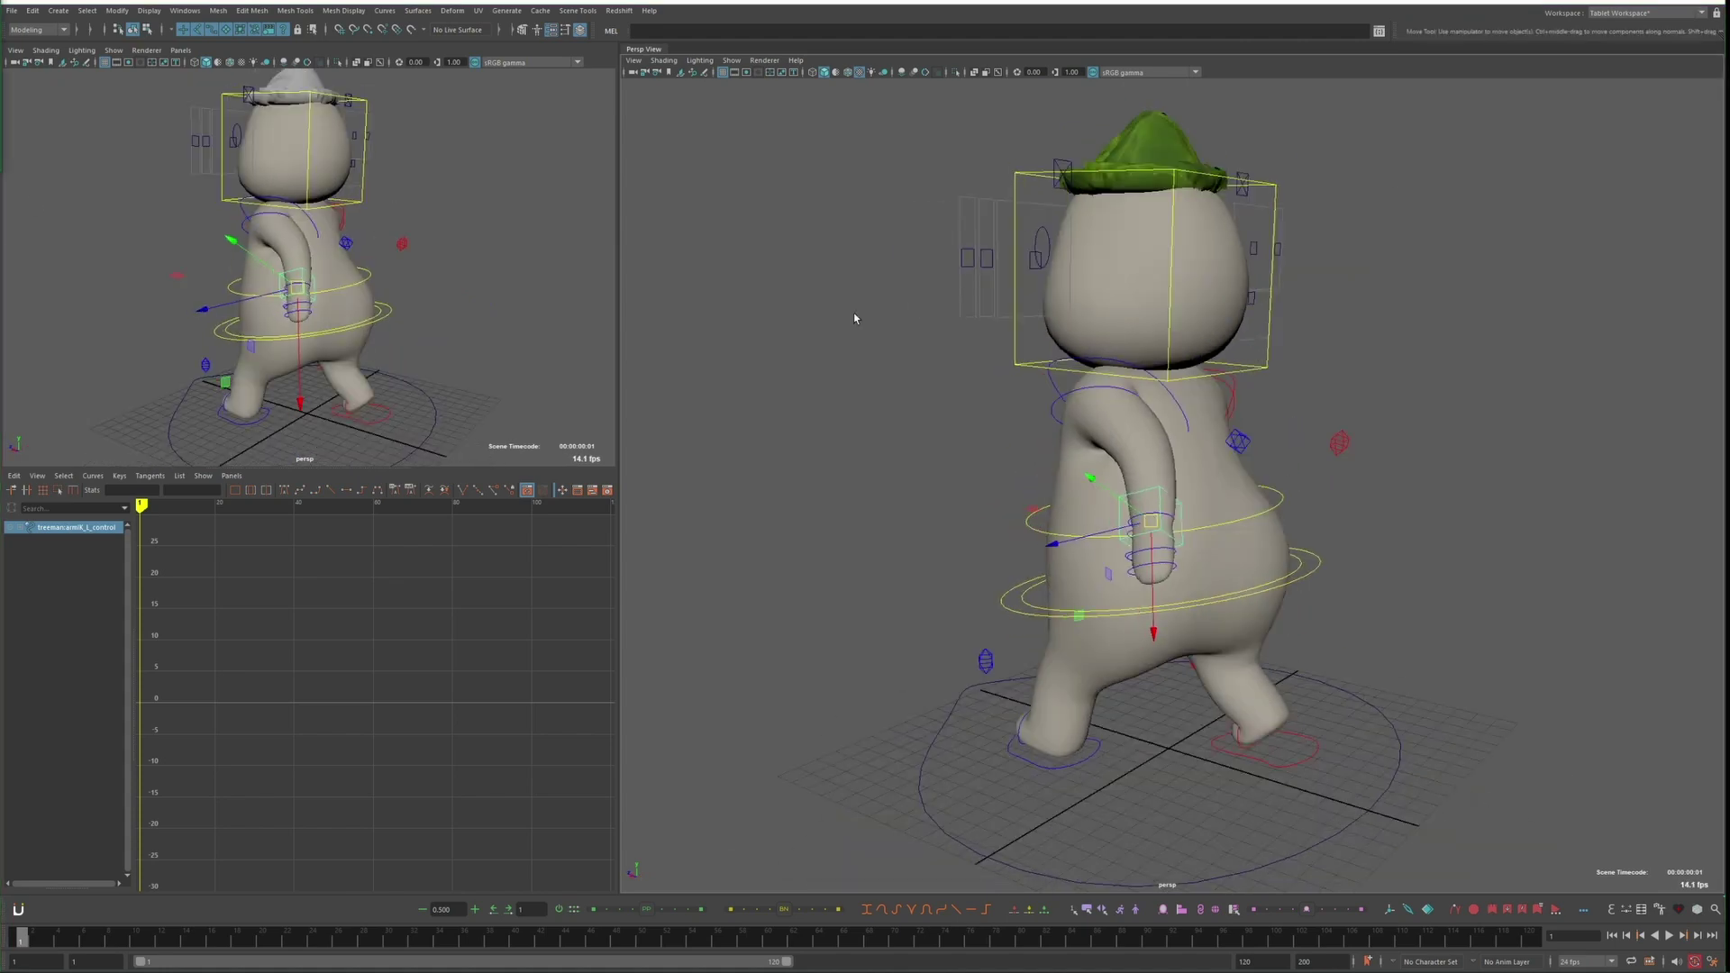
left_click_drag(855, 318, 1203, 498, "alt")
scroll(1202, 498, "down", 3)
Move the right foot control, then marquee-select all rig controls at frame 0
key("ctrl+a")
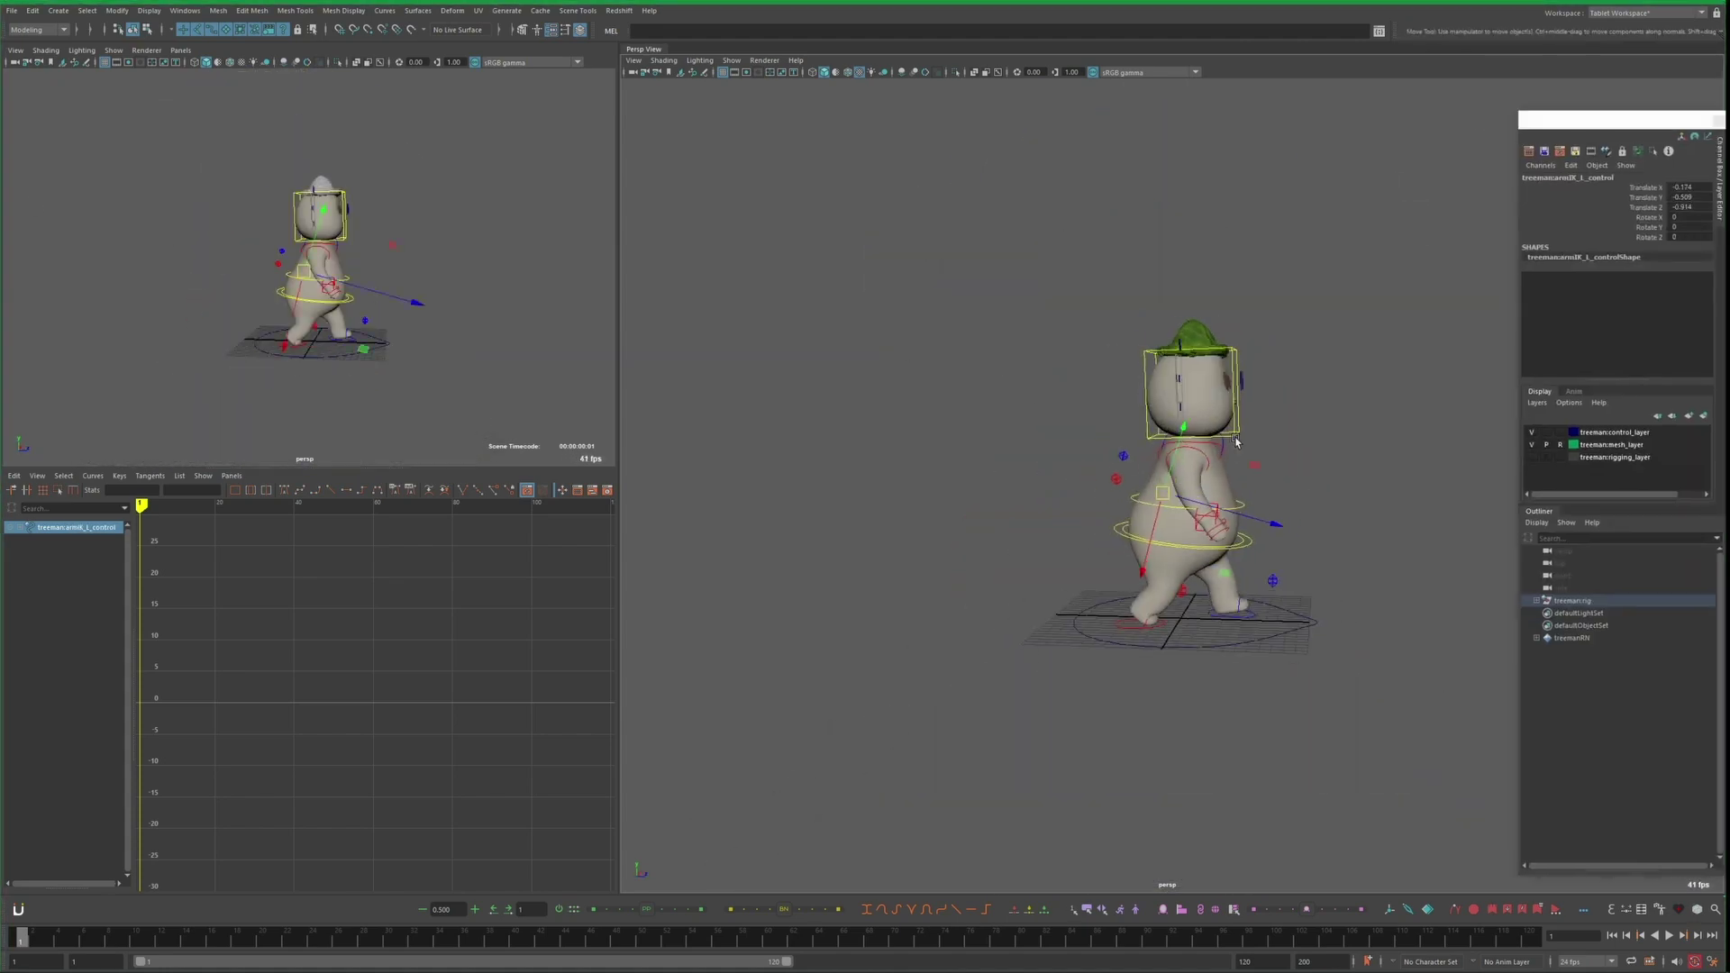
left_click(1052, 647)
key("w")
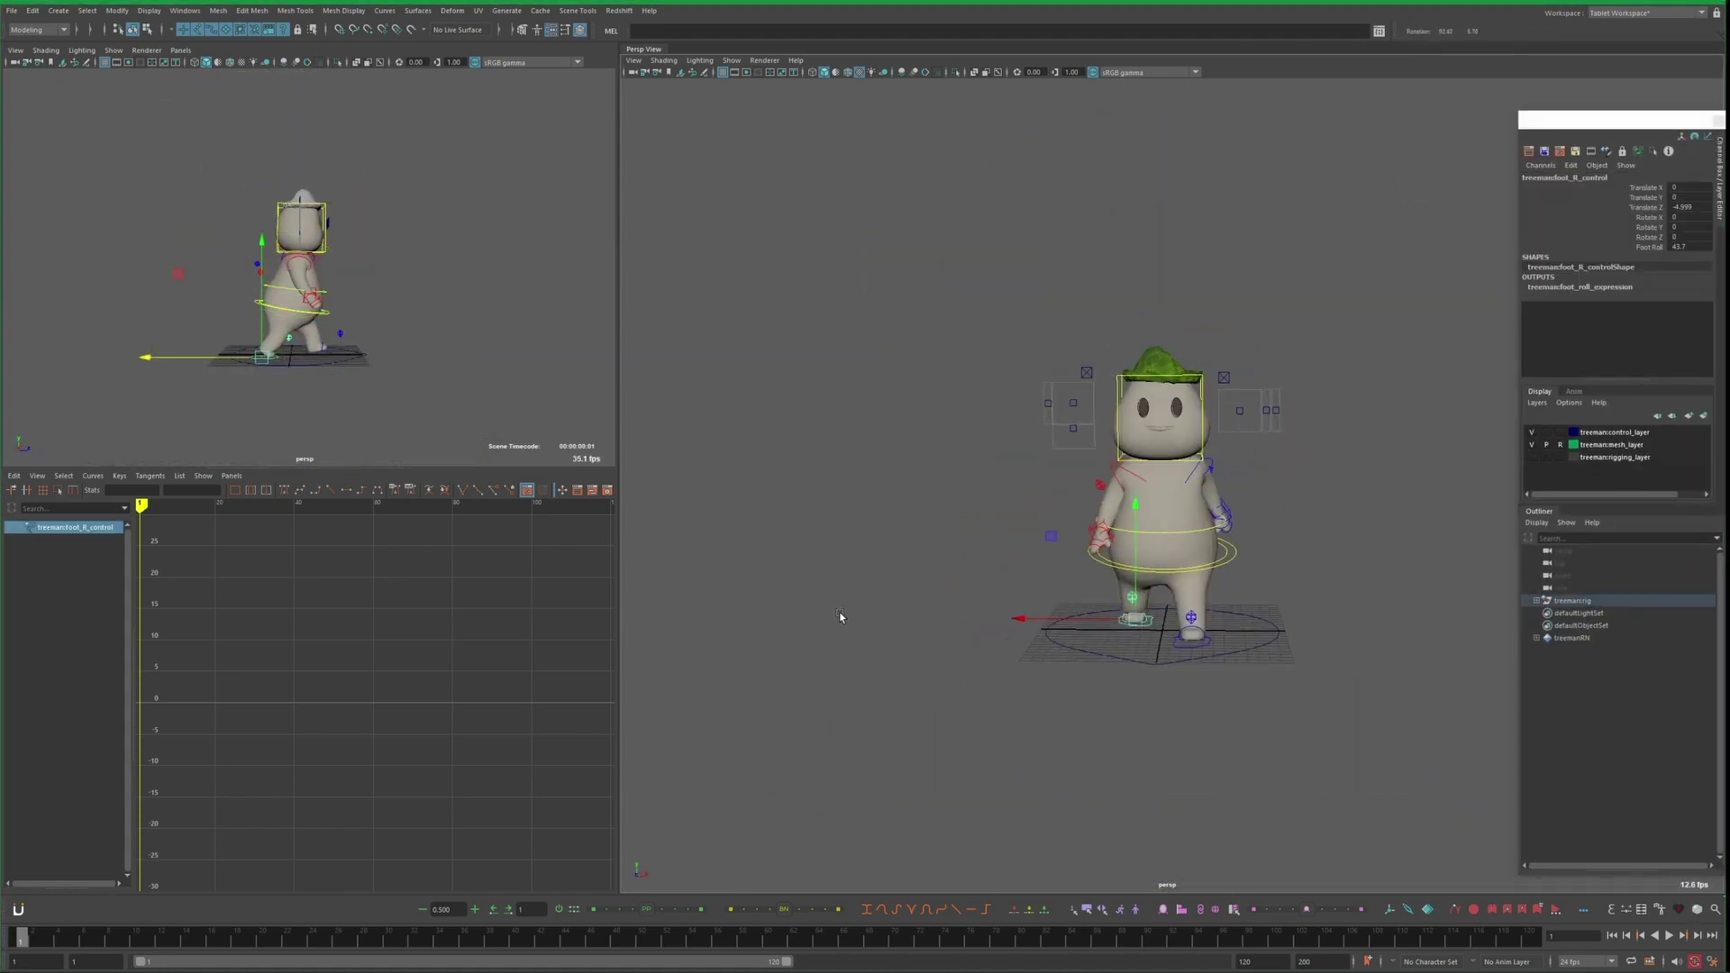
left_click_drag(840, 616, 1063, 631, "alt")
left_click_drag(919, 278, 1191, 636)
left_click(27, 940)
Key all controls at frame 0, mirror the pose, and play the walk
key("s")
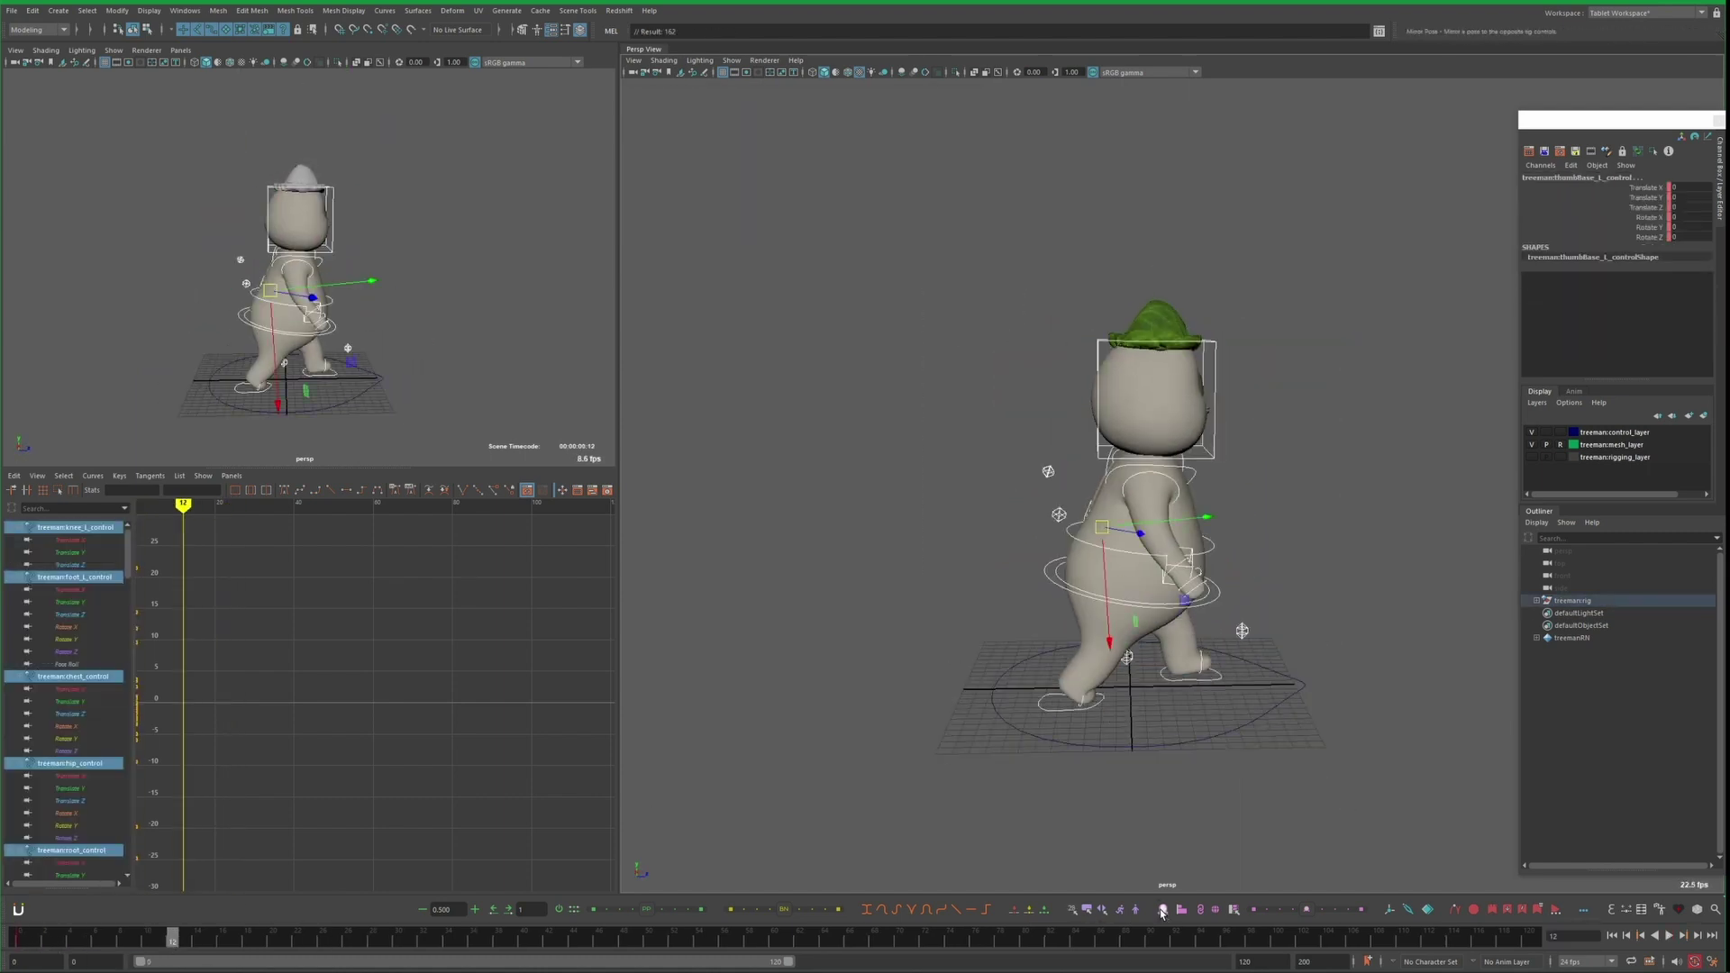
left_click(1161, 911)
key("alt+v")
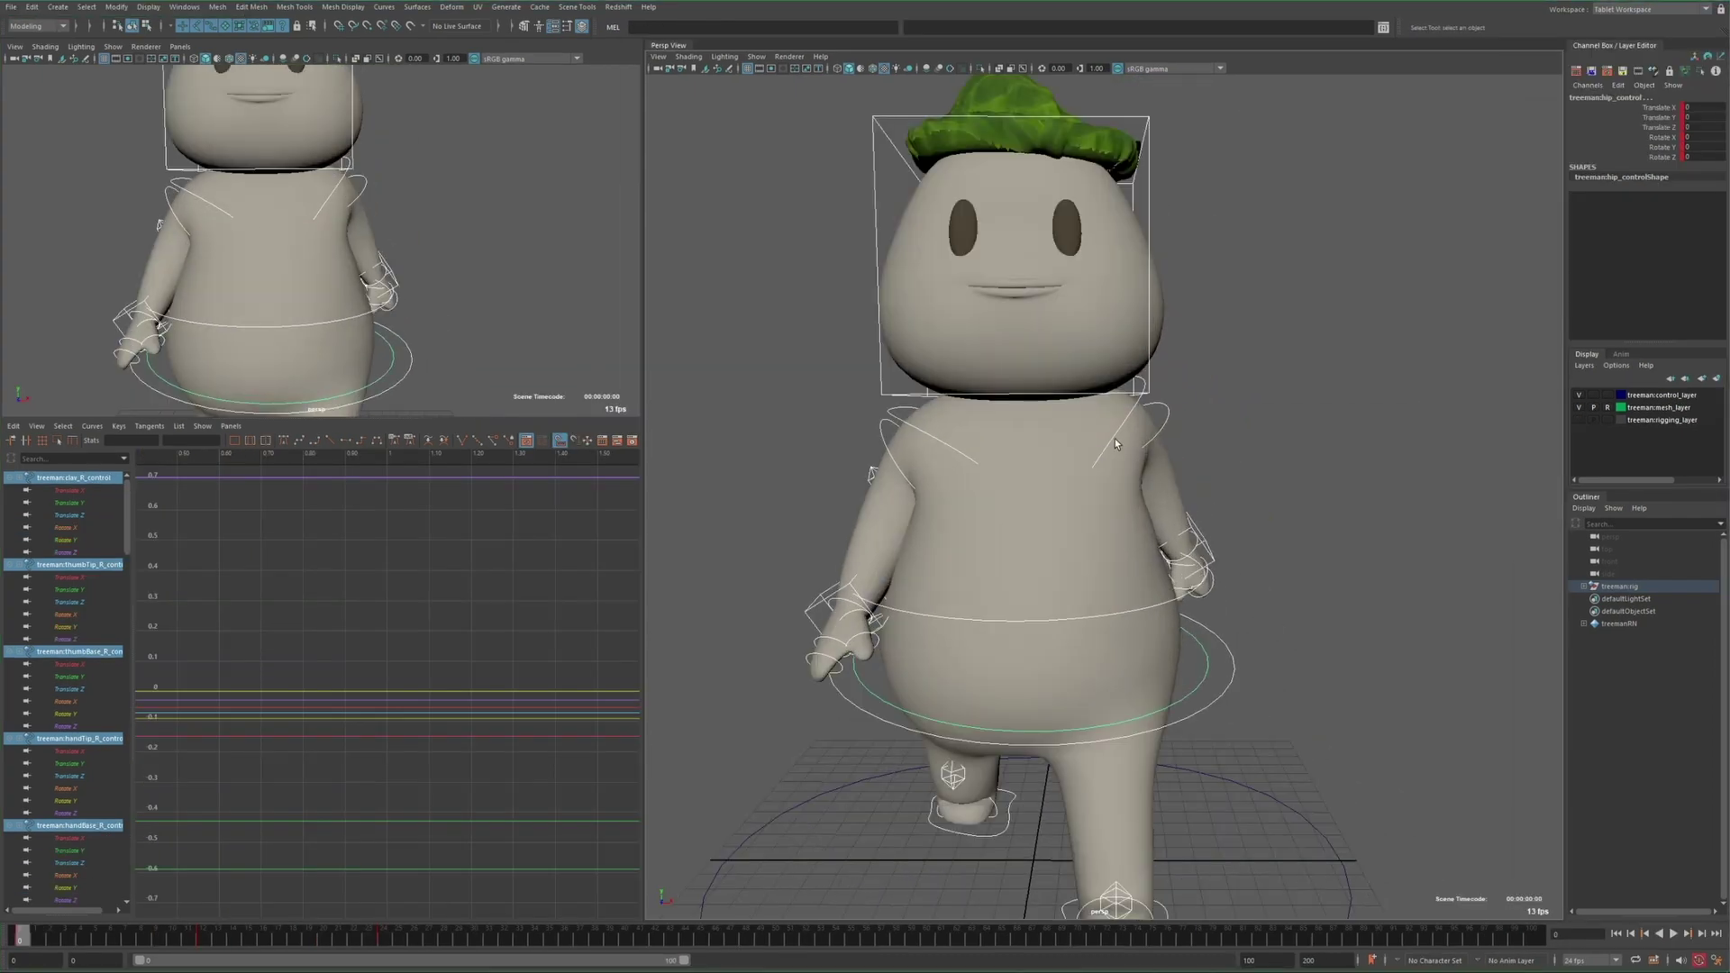
Select the left clavicle, shoulder and wrist controls and frame the torso and head
left_click_drag(1116, 437, 1177, 465)
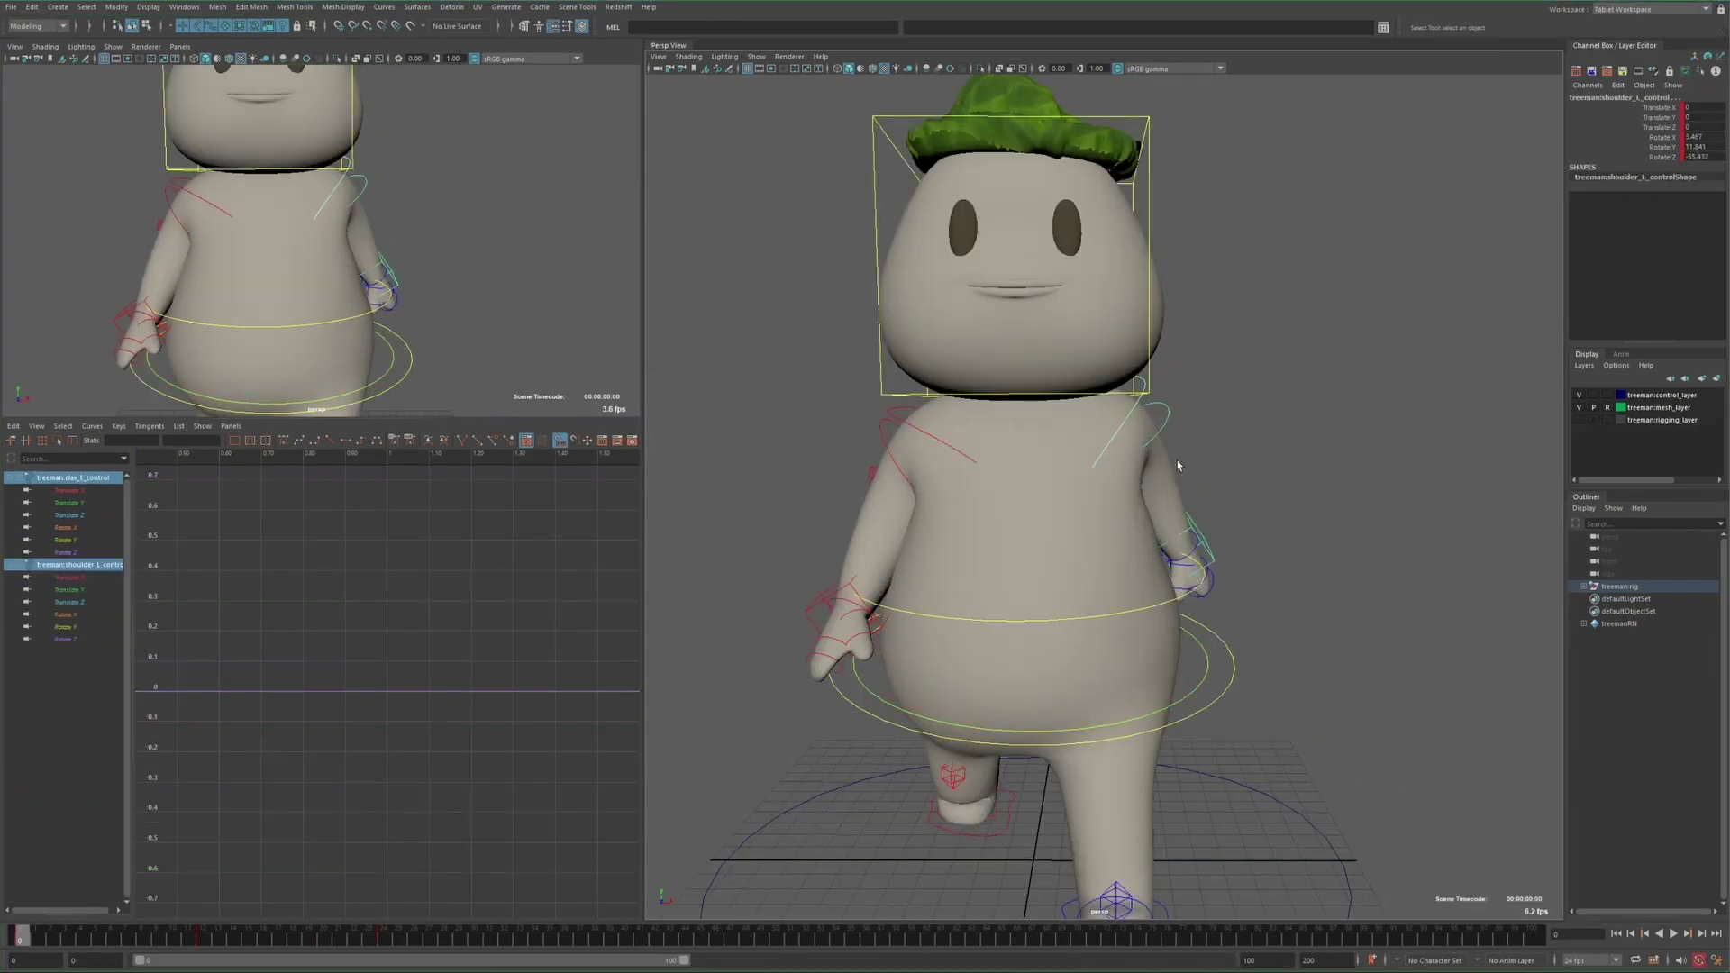
left_click(1202, 554, "shift")
middle_click_drag(1203, 554, 1162, 411, "alt")
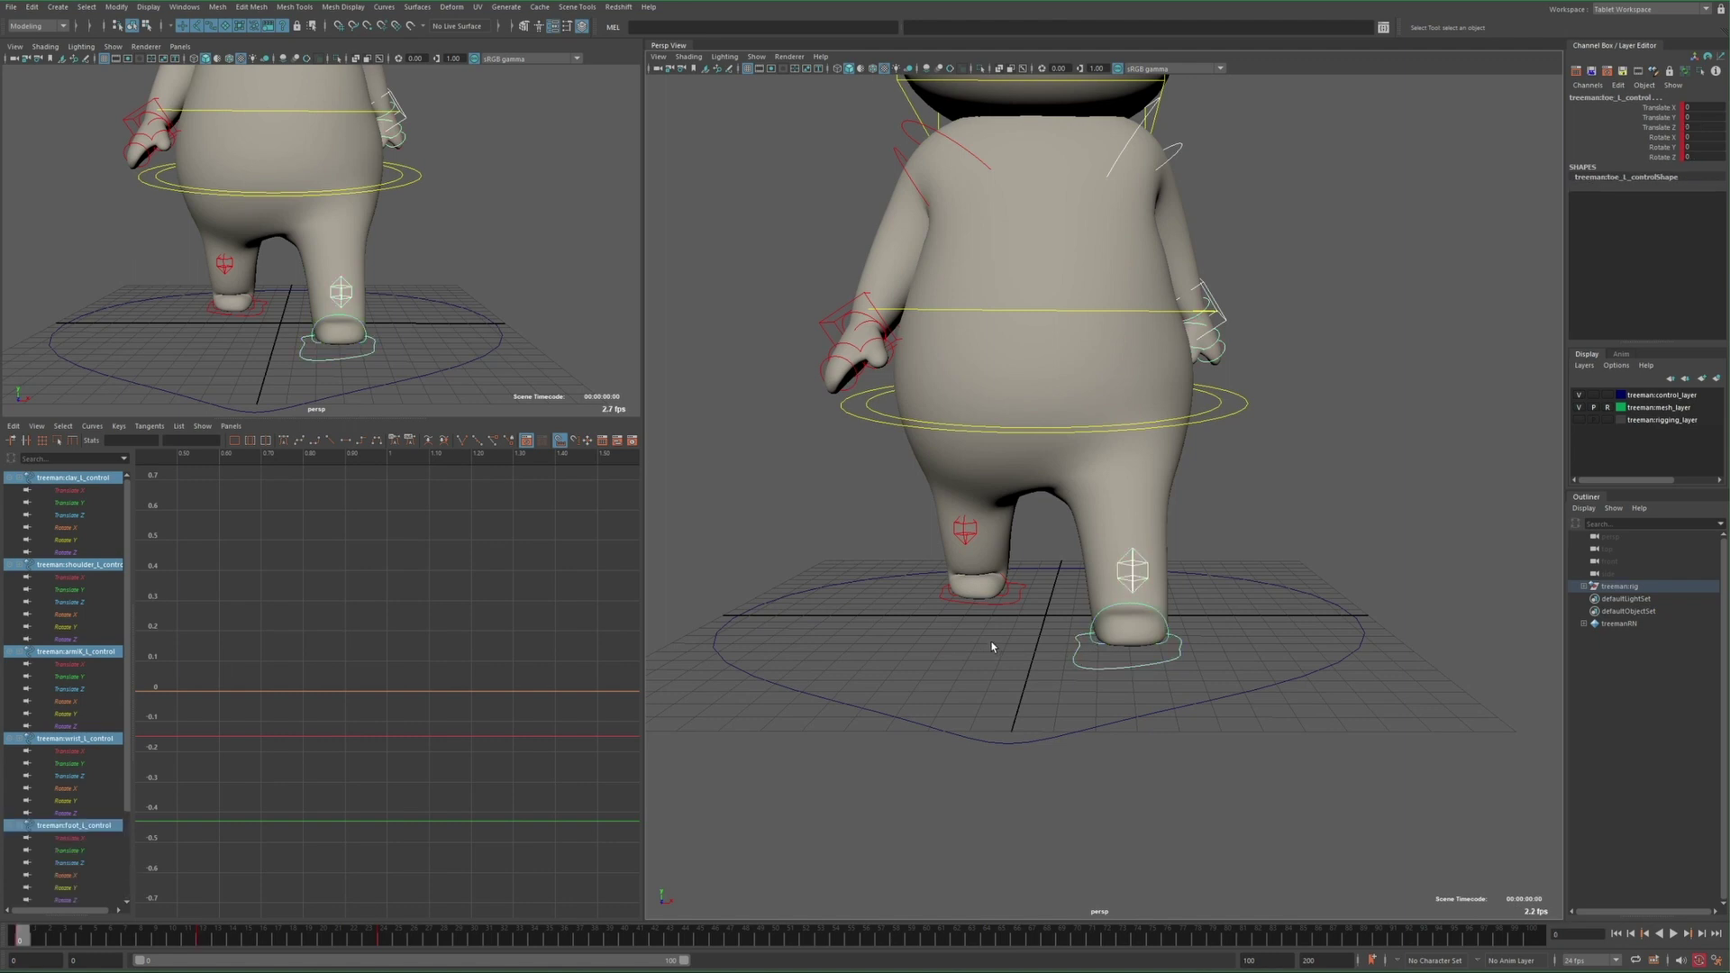
left_click_drag(991, 646, 1105, 354, "alt")
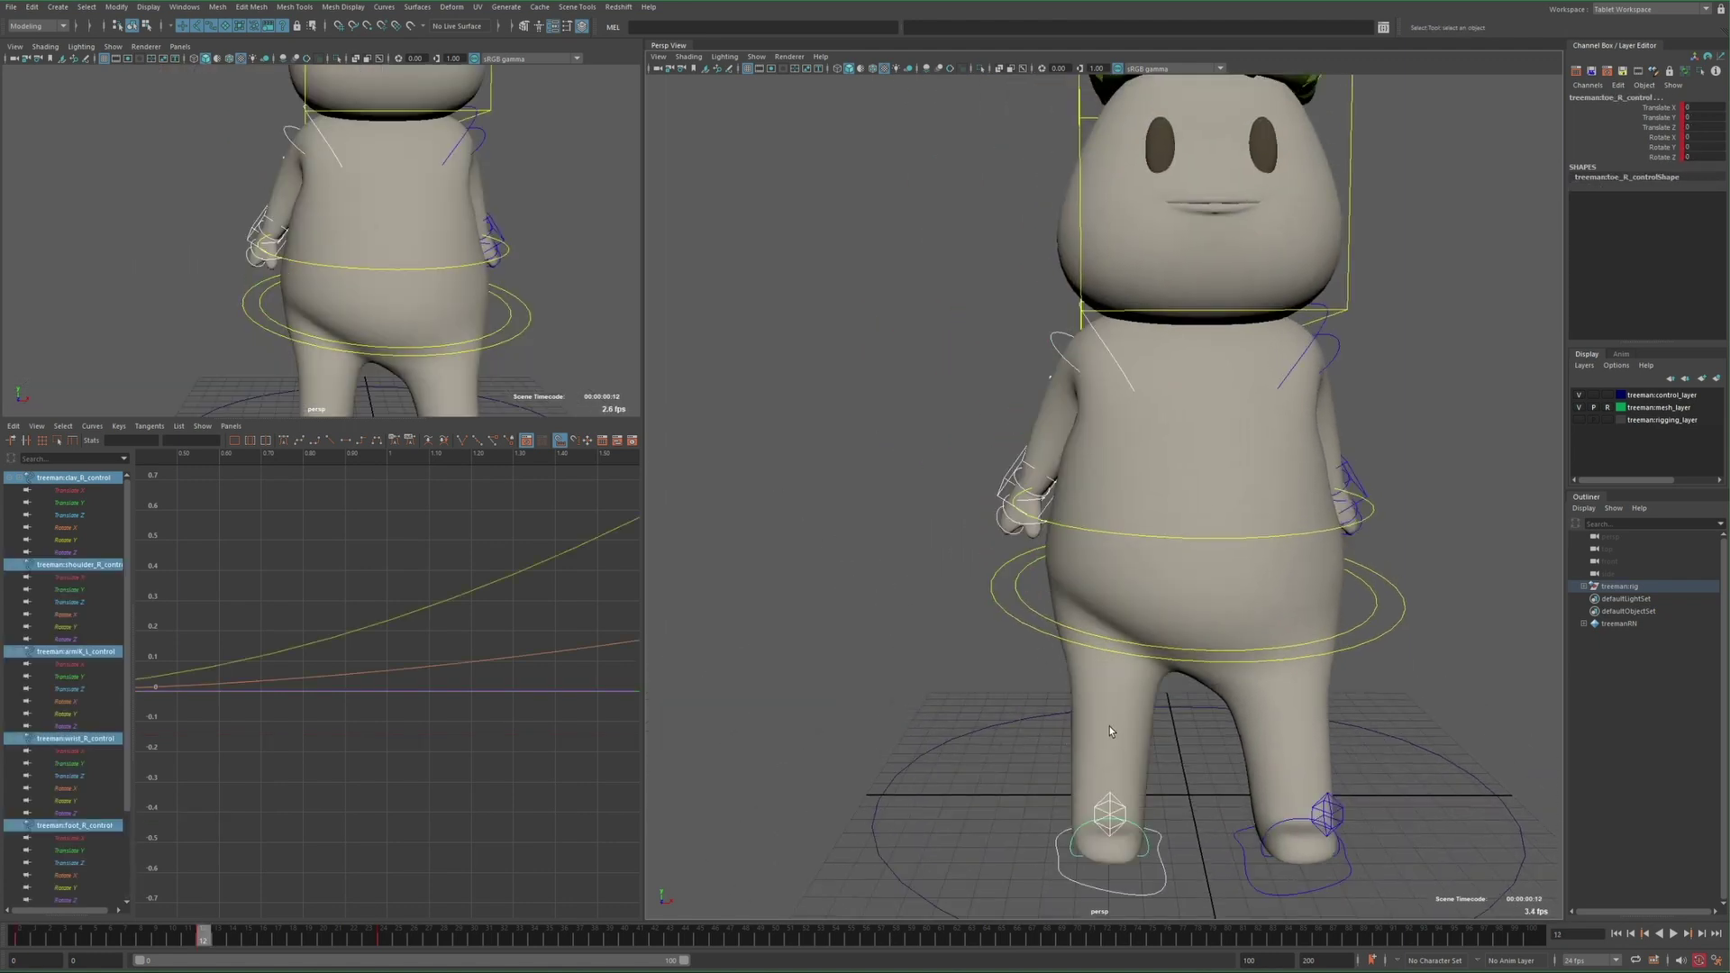
right_click_drag(1110, 726, 1117, 757, "alt")
left_click_drag(1117, 757, 1122, 786, "alt")
At frame 12 select the root and chest controls, then rewind and play the walk
key("period")
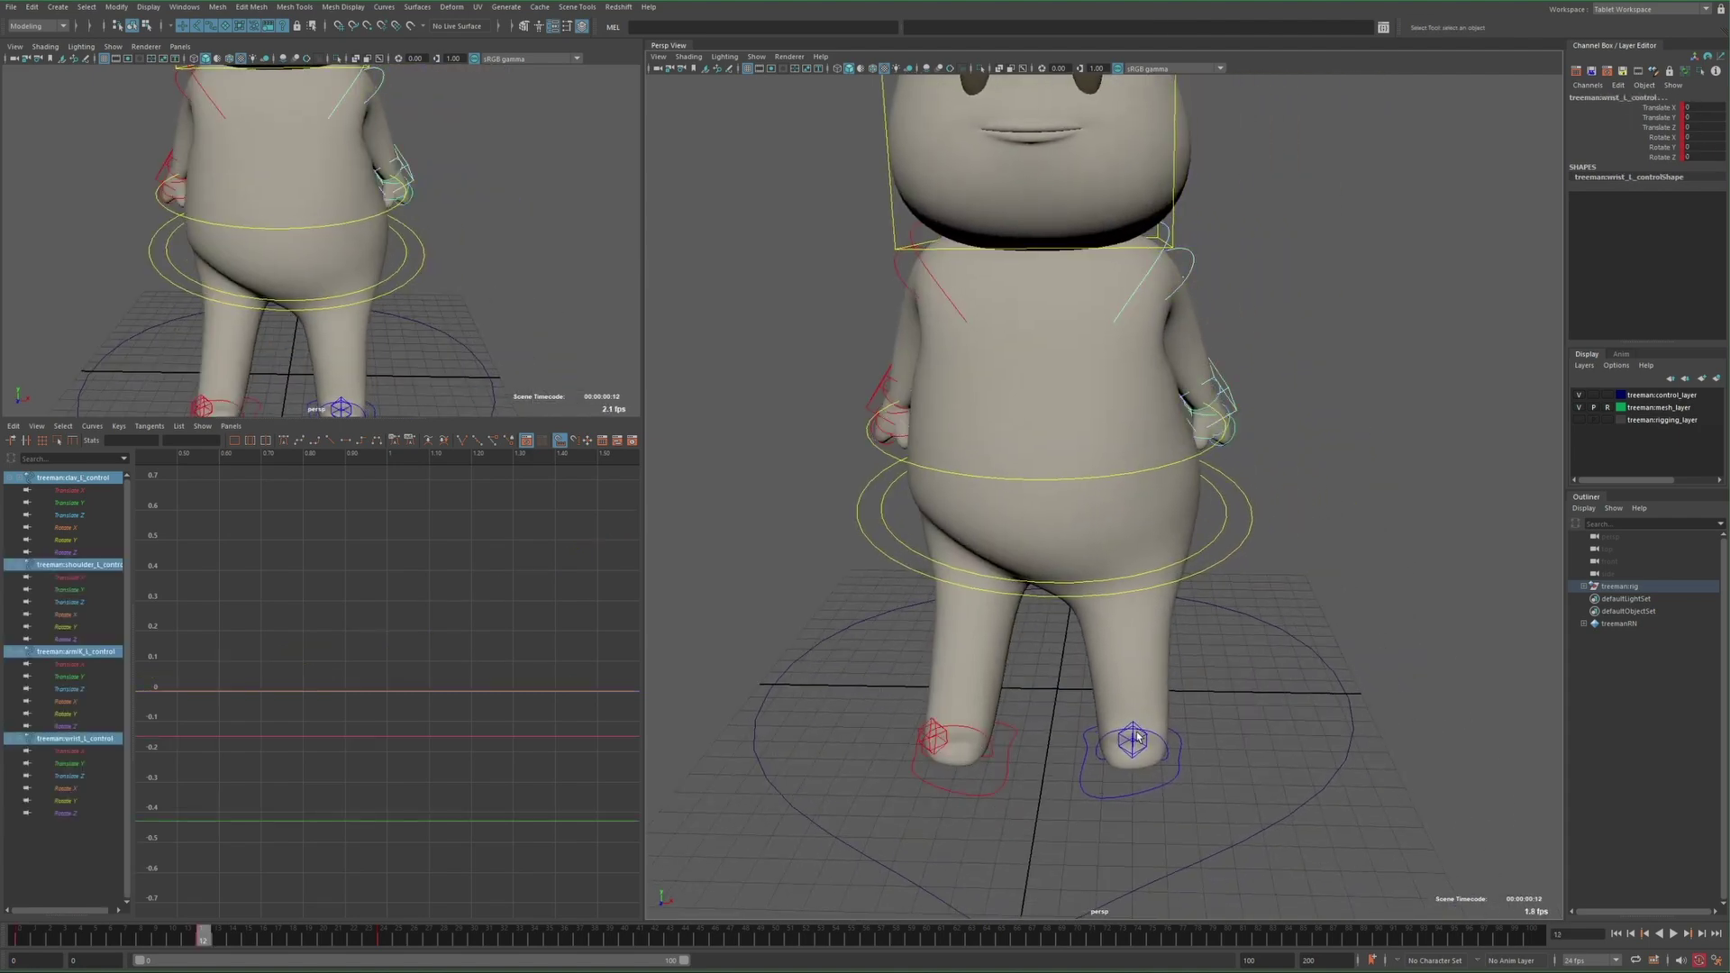
left_click(895, 534)
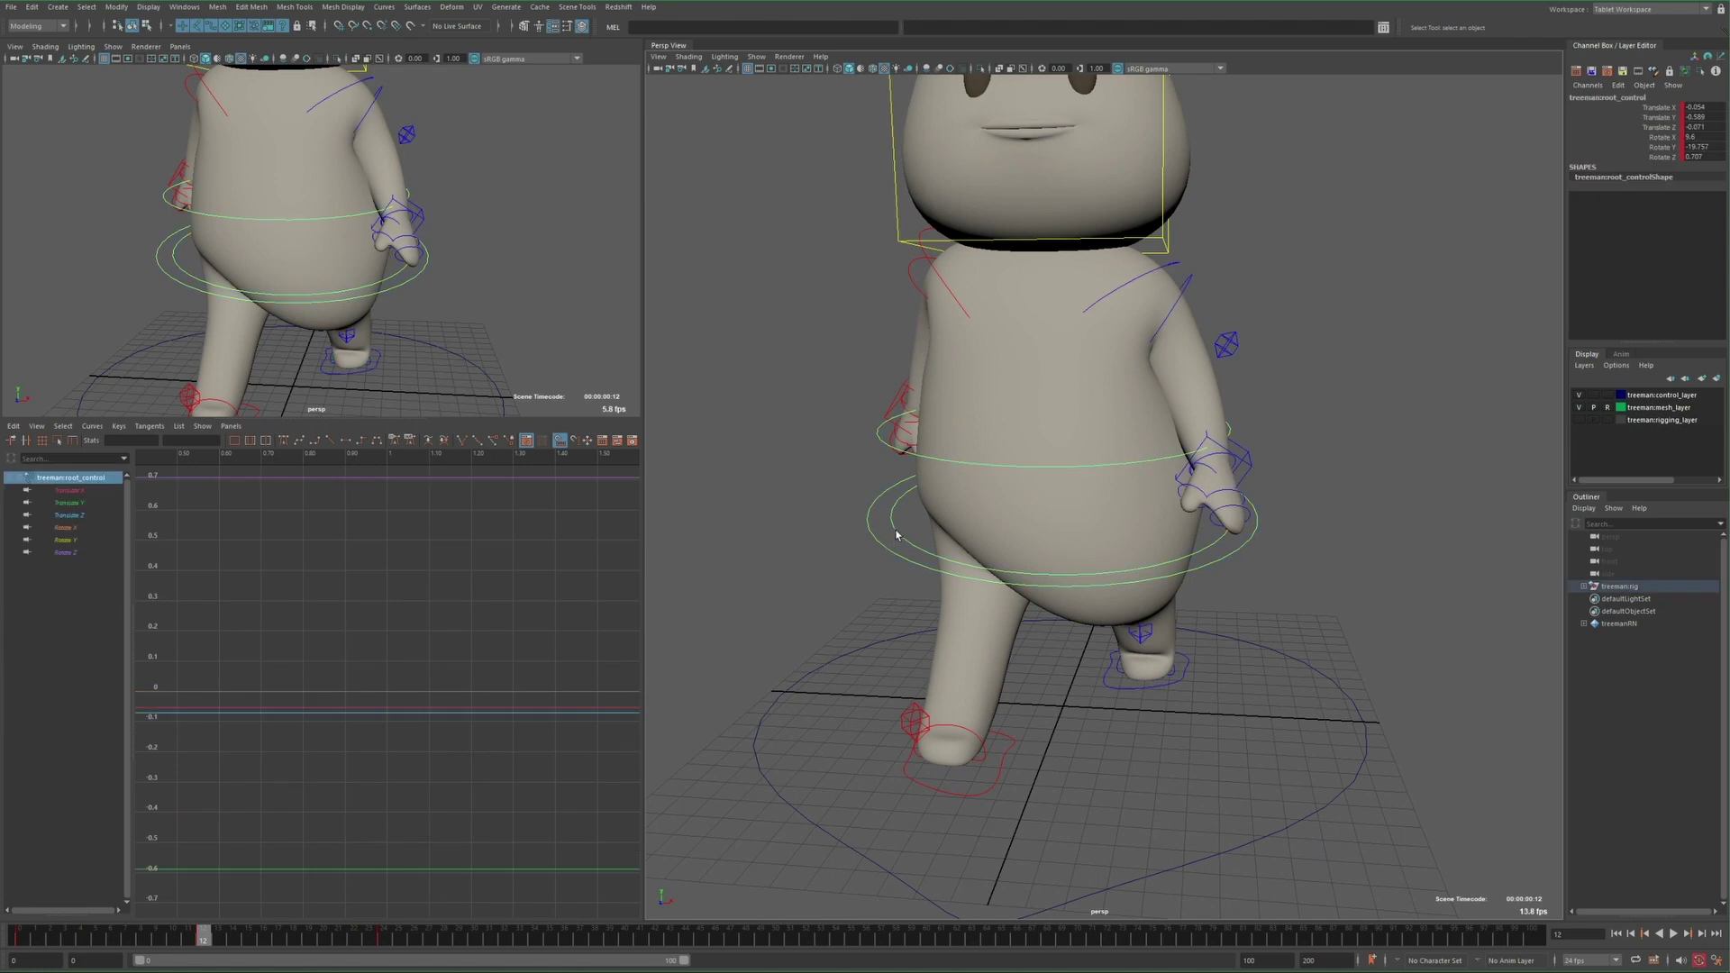
middle_click_drag(878, 439, 922, 403, "alt")
left_click(923, 404, "shift")
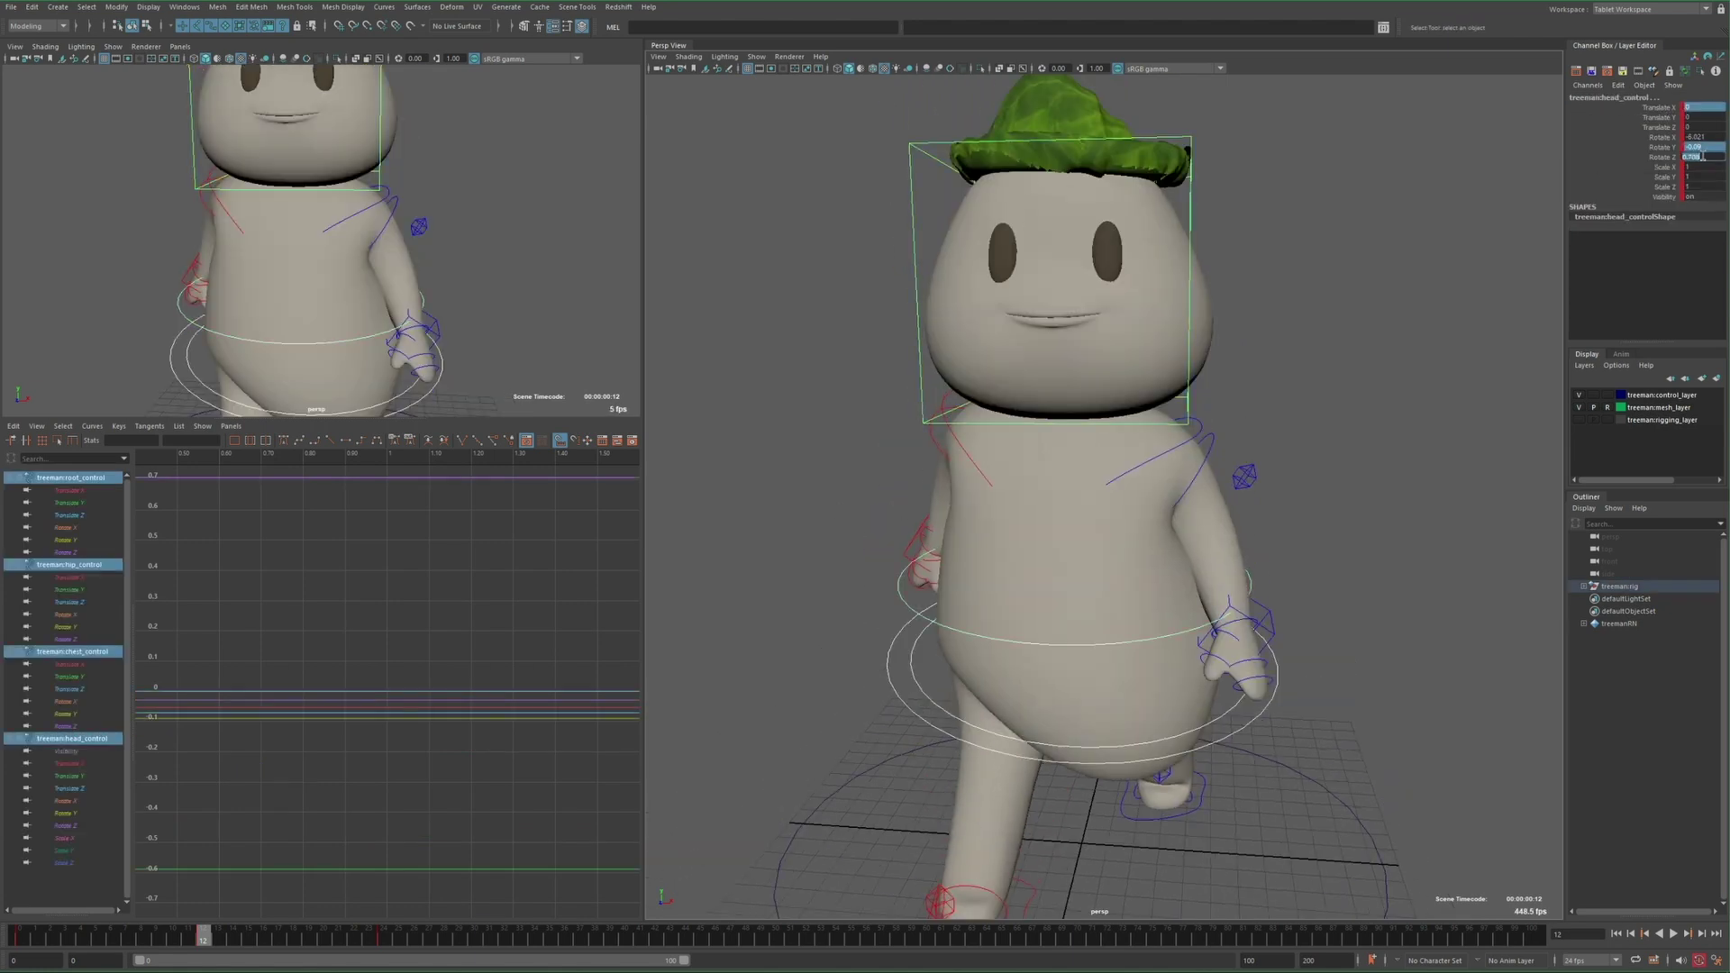
left_click_drag(1108, 360, 1149, 348, "alt")
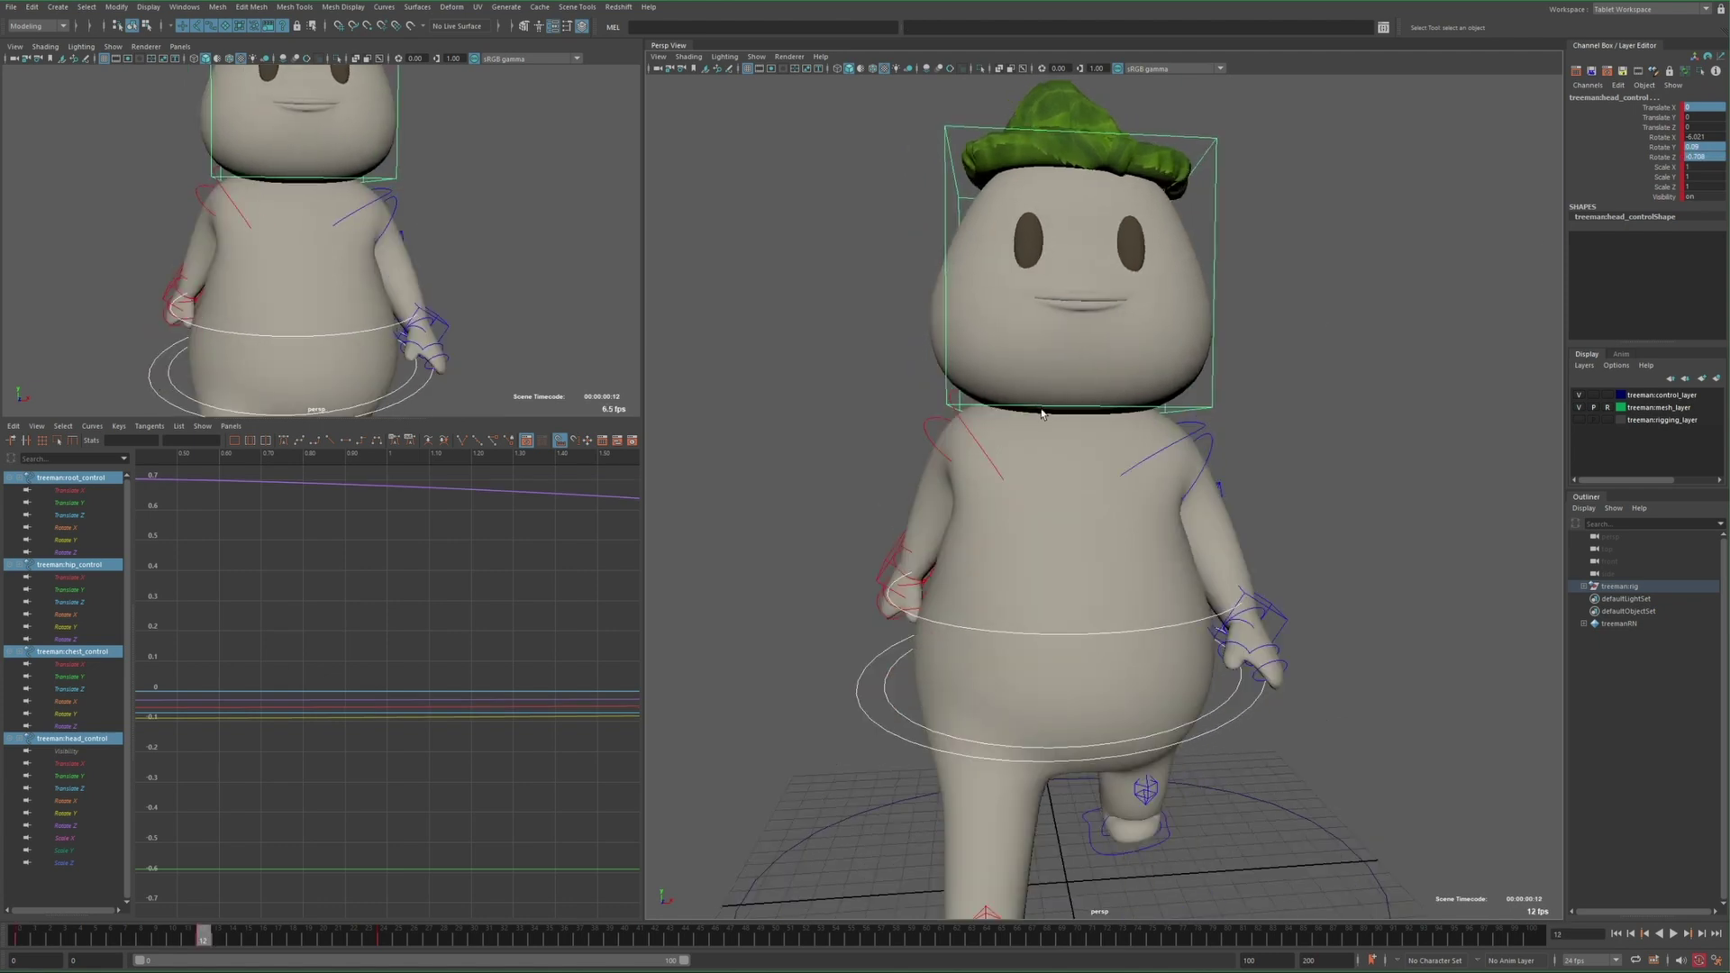
scroll(1042, 414, "down", 5)
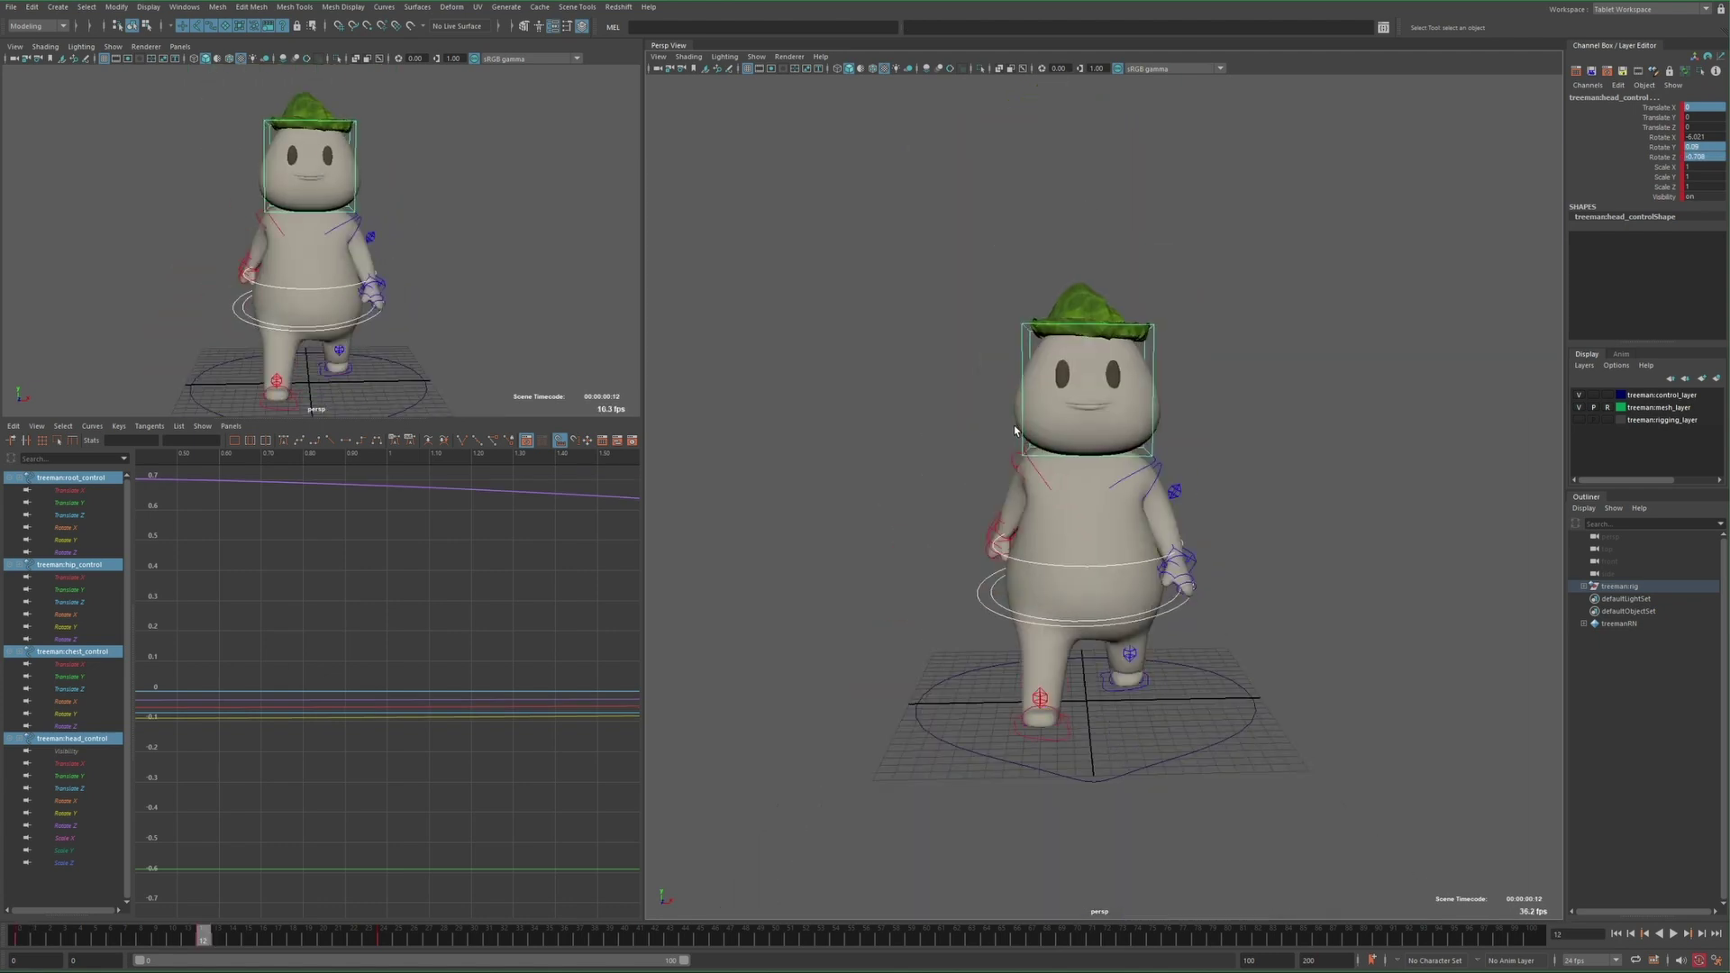
key("alt+shift+v")
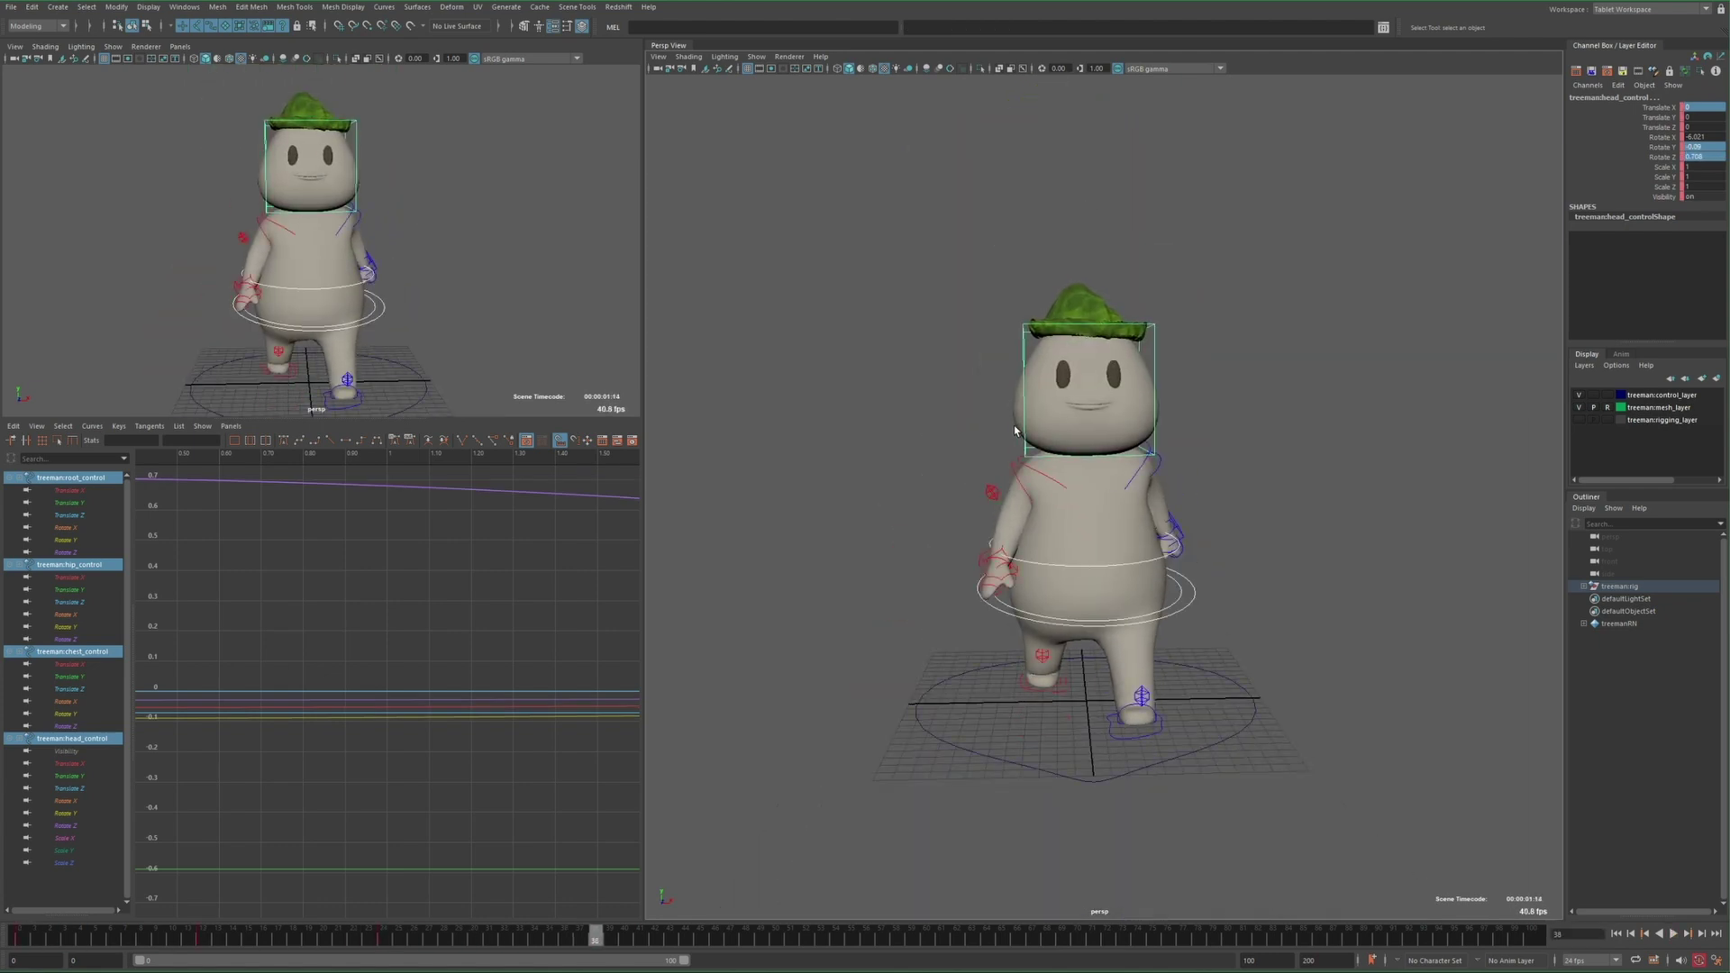
key("alt+v")
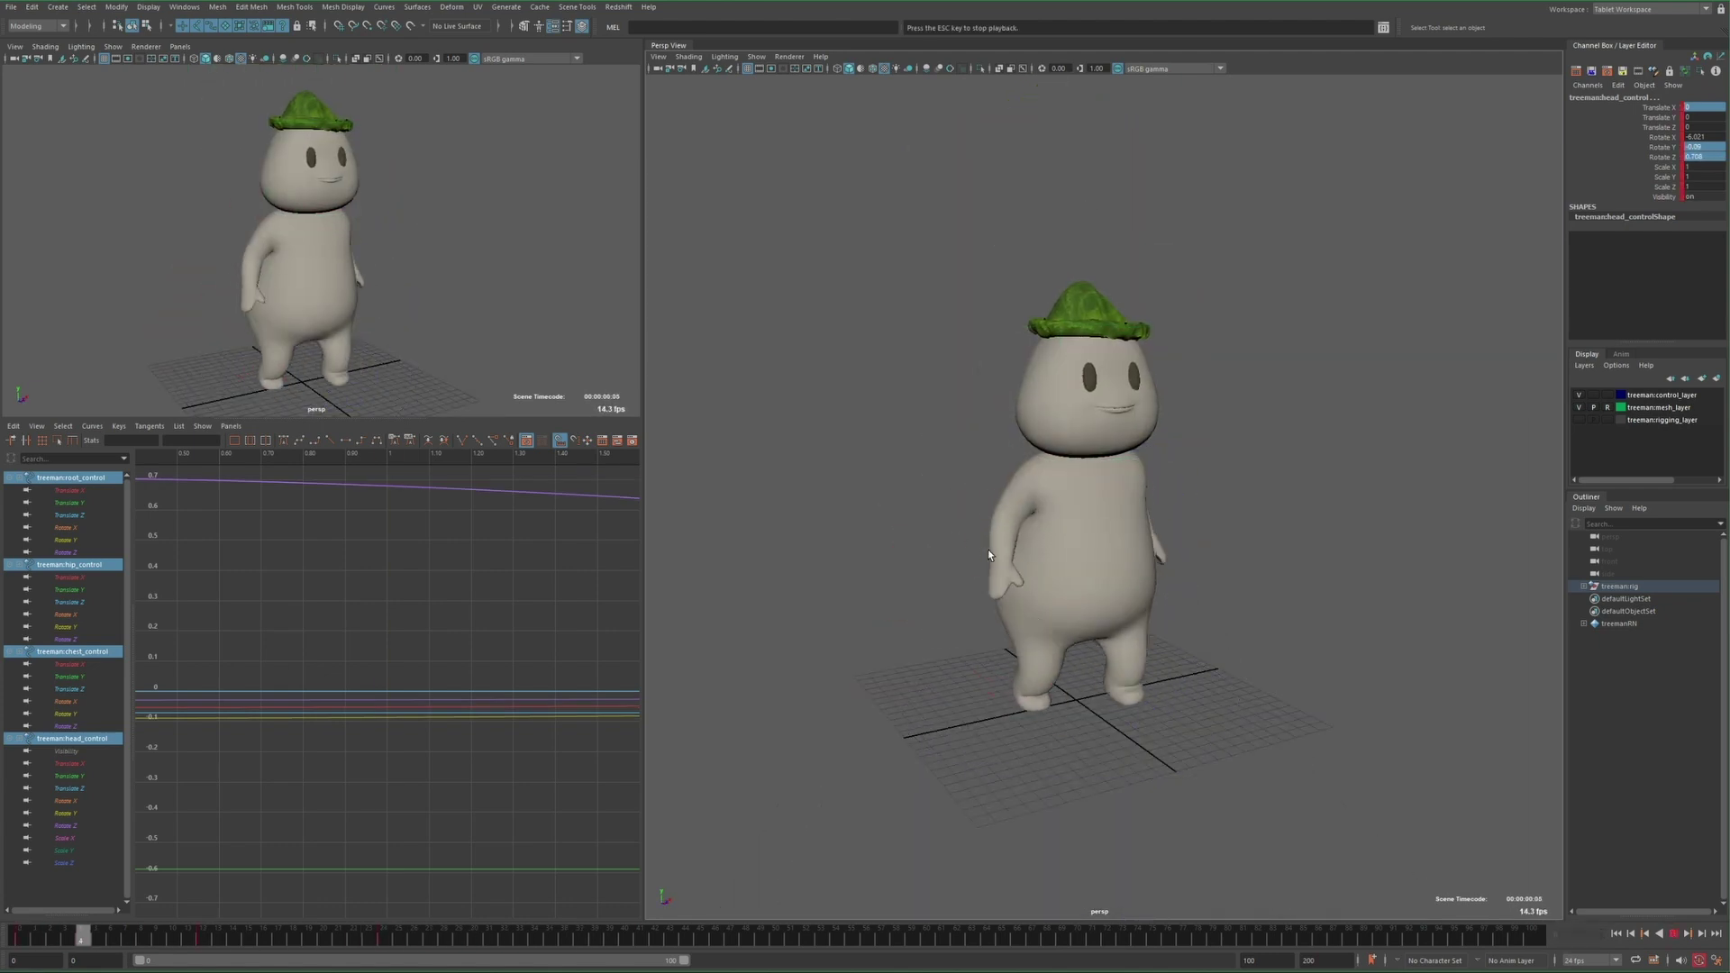
Stop playback, jump to frame 12, and select foot_R_control with wider side-view panes
key("Escape")
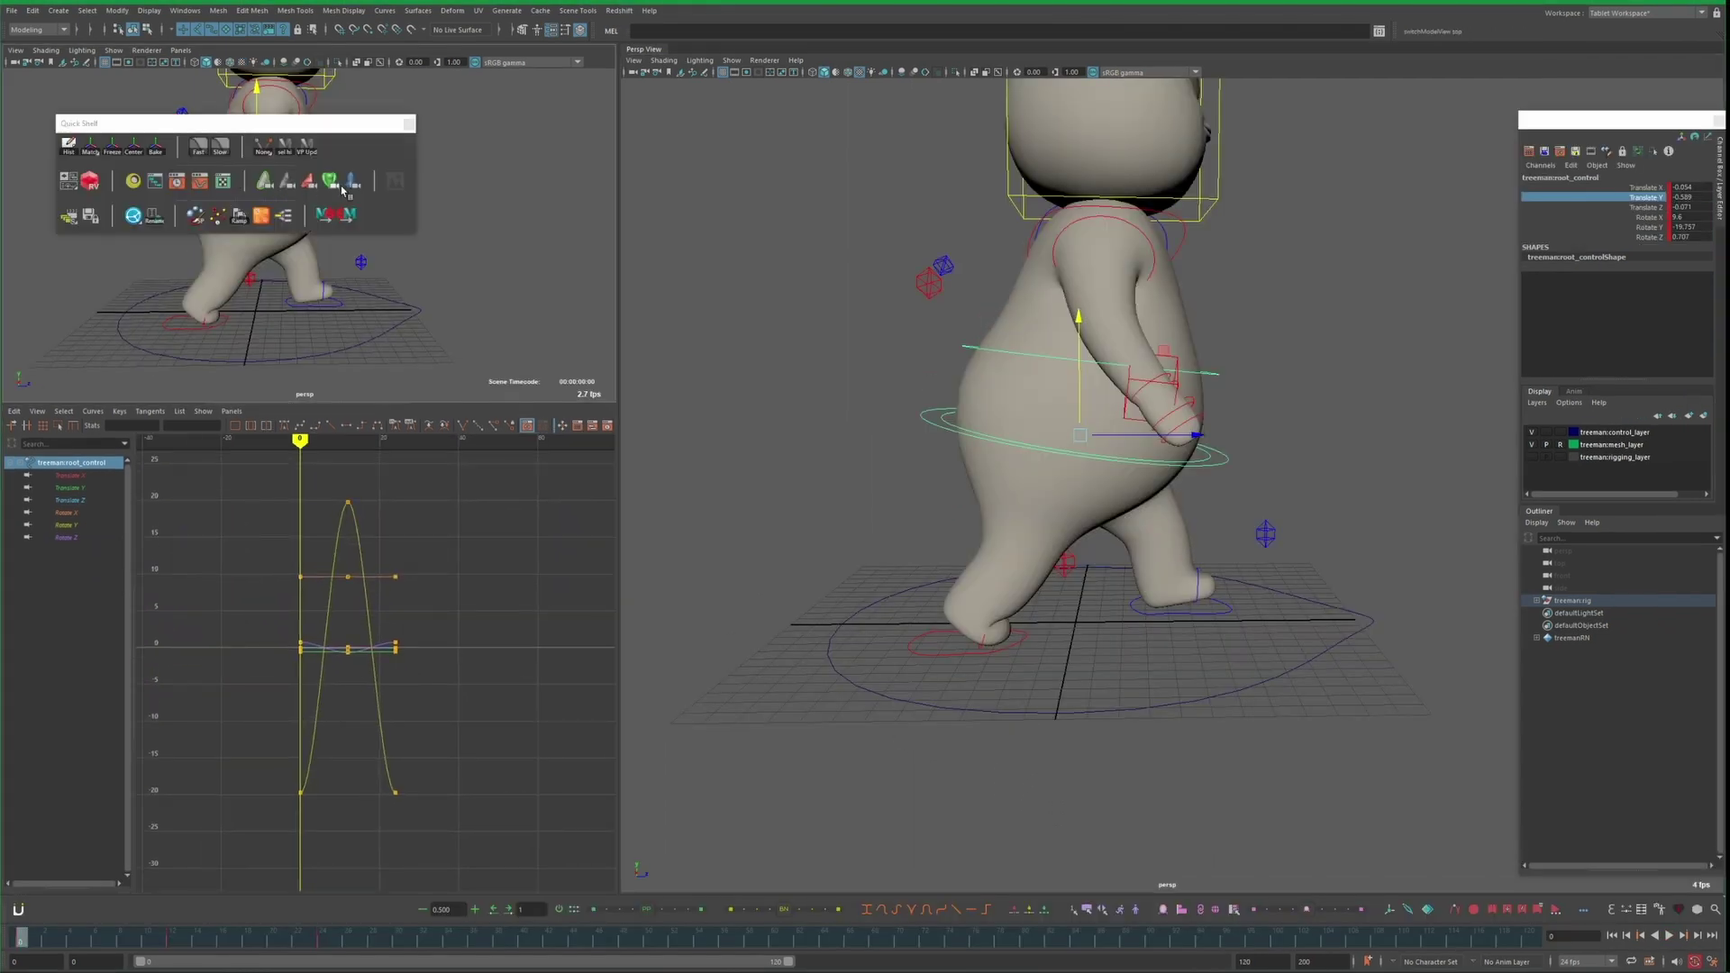
key("alt+v")
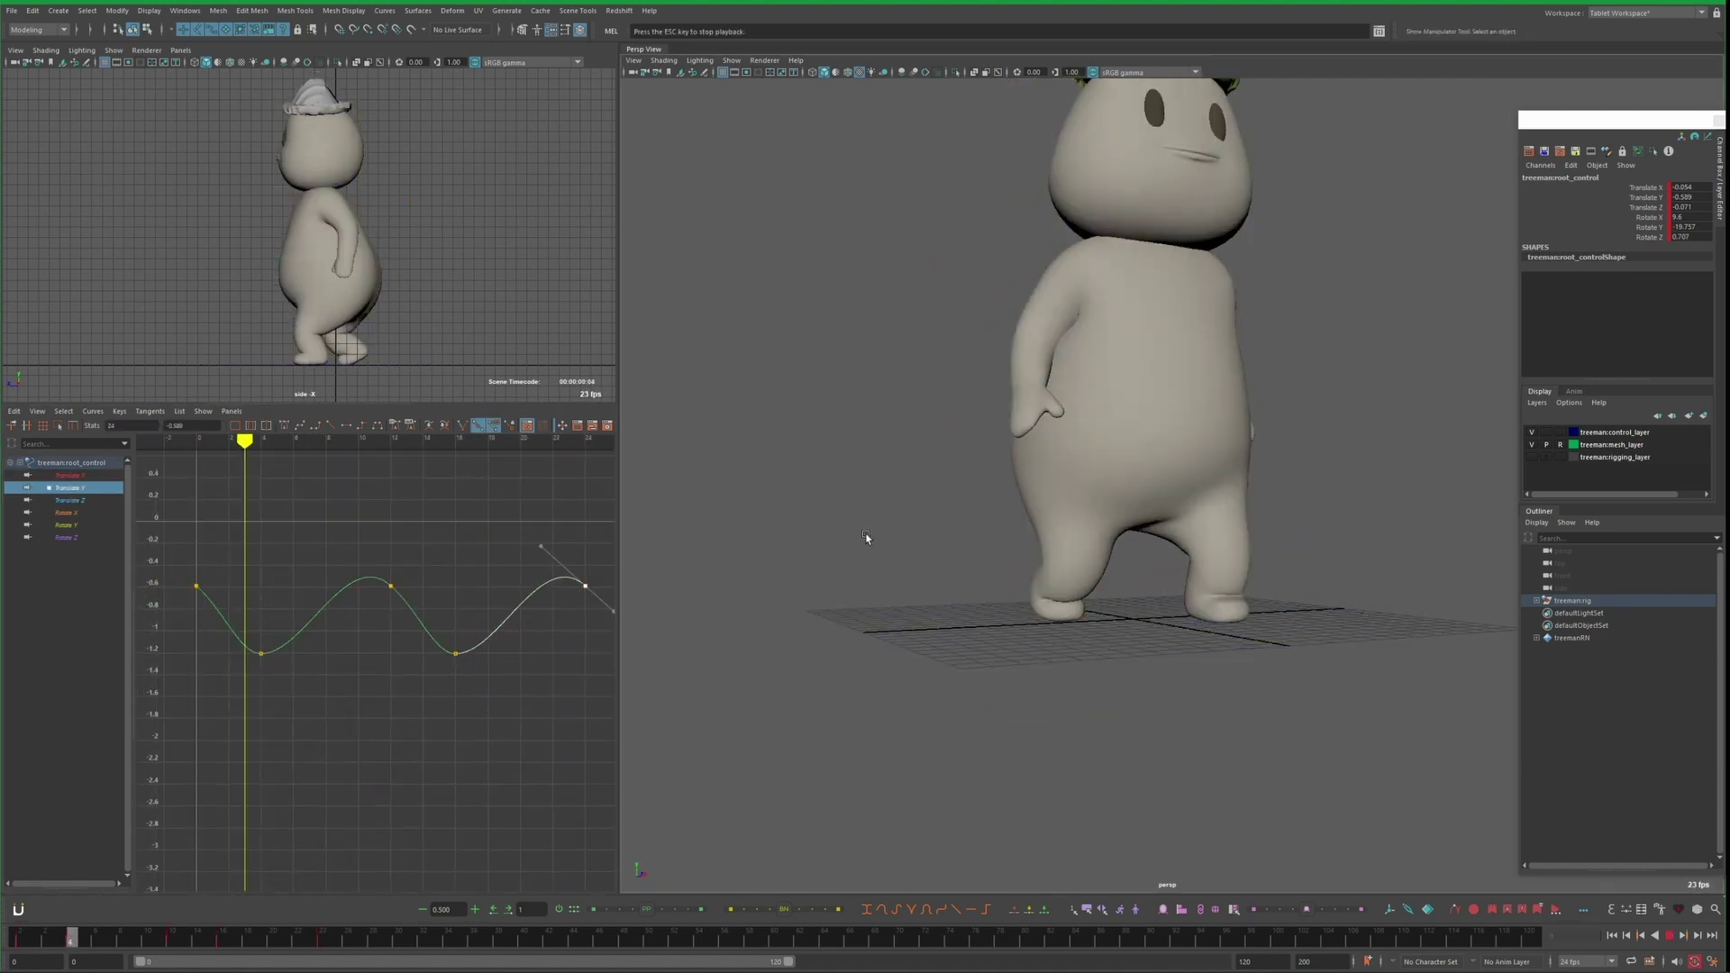
left_click(1075, 625)
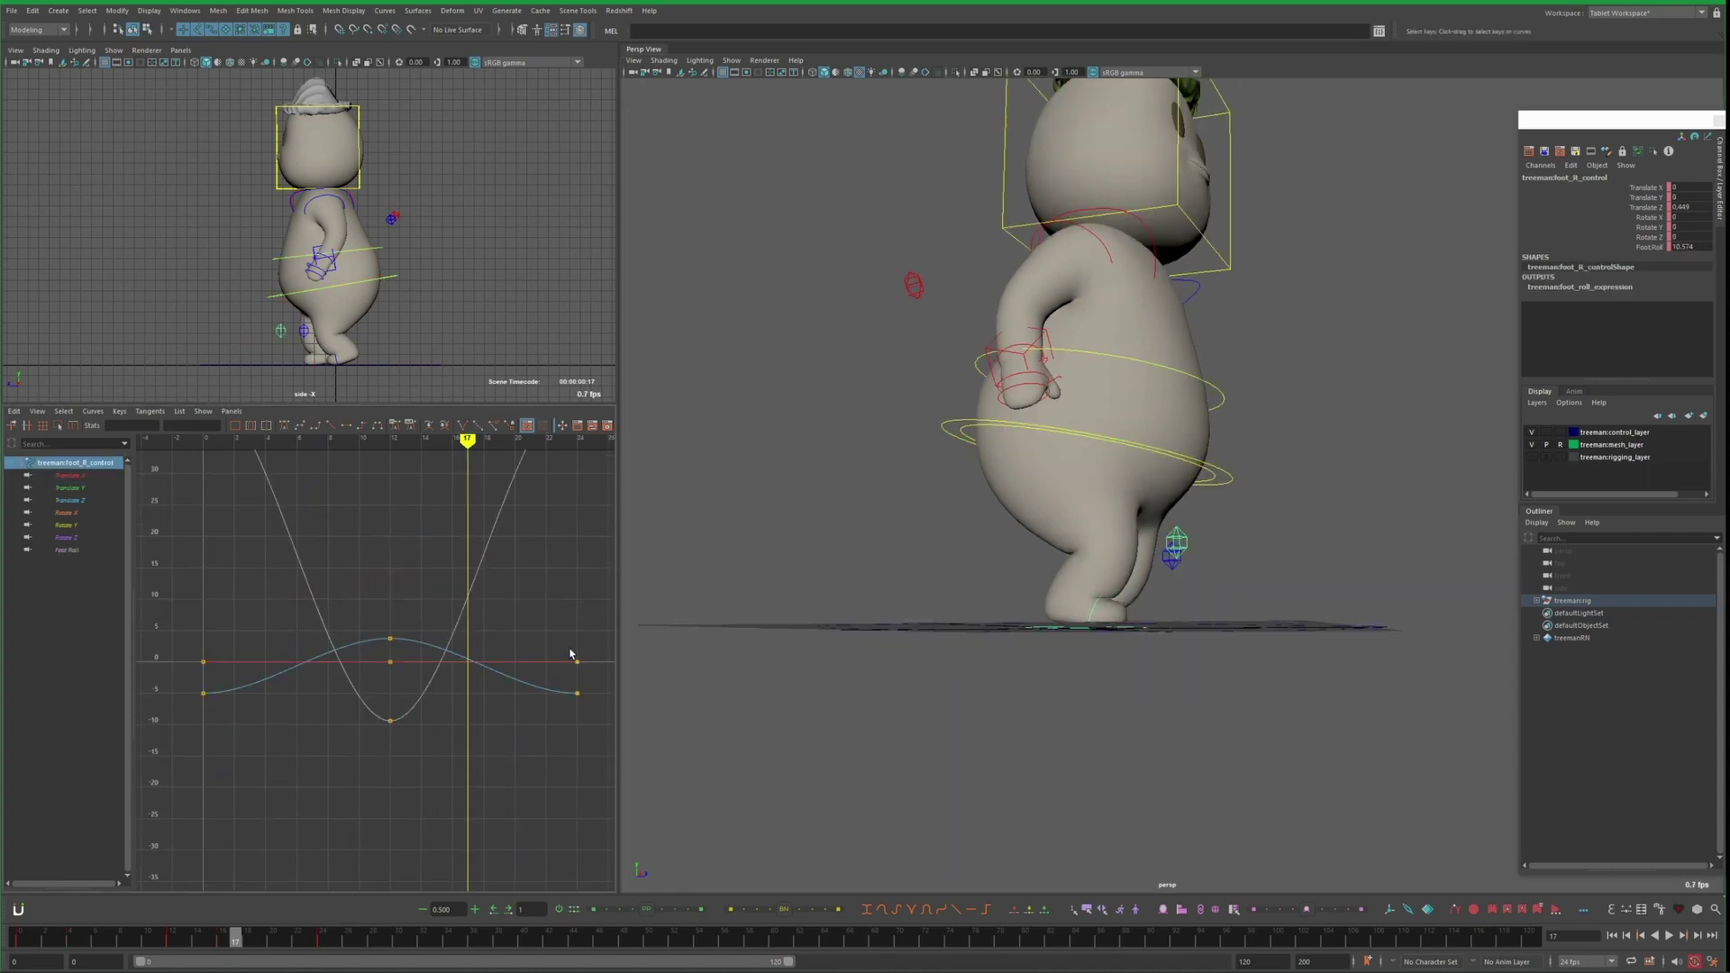
left_click_drag(698, 559, 699, 558)
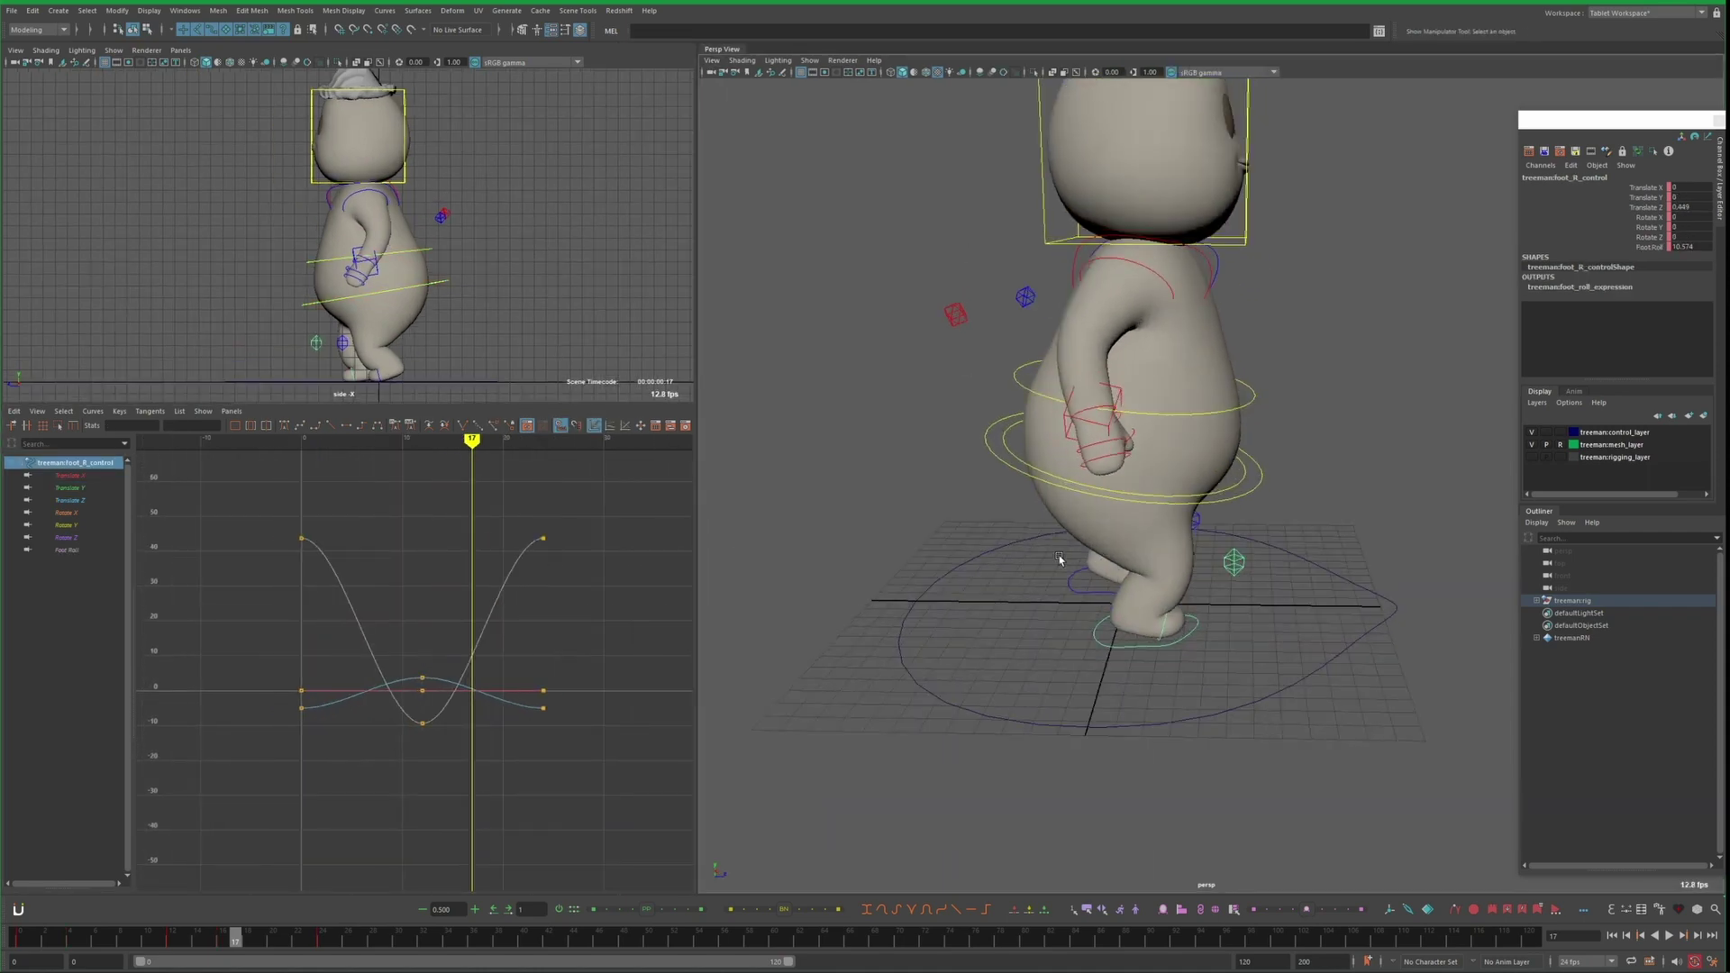
right_click_drag(1058, 555, 975, 616, "alt")
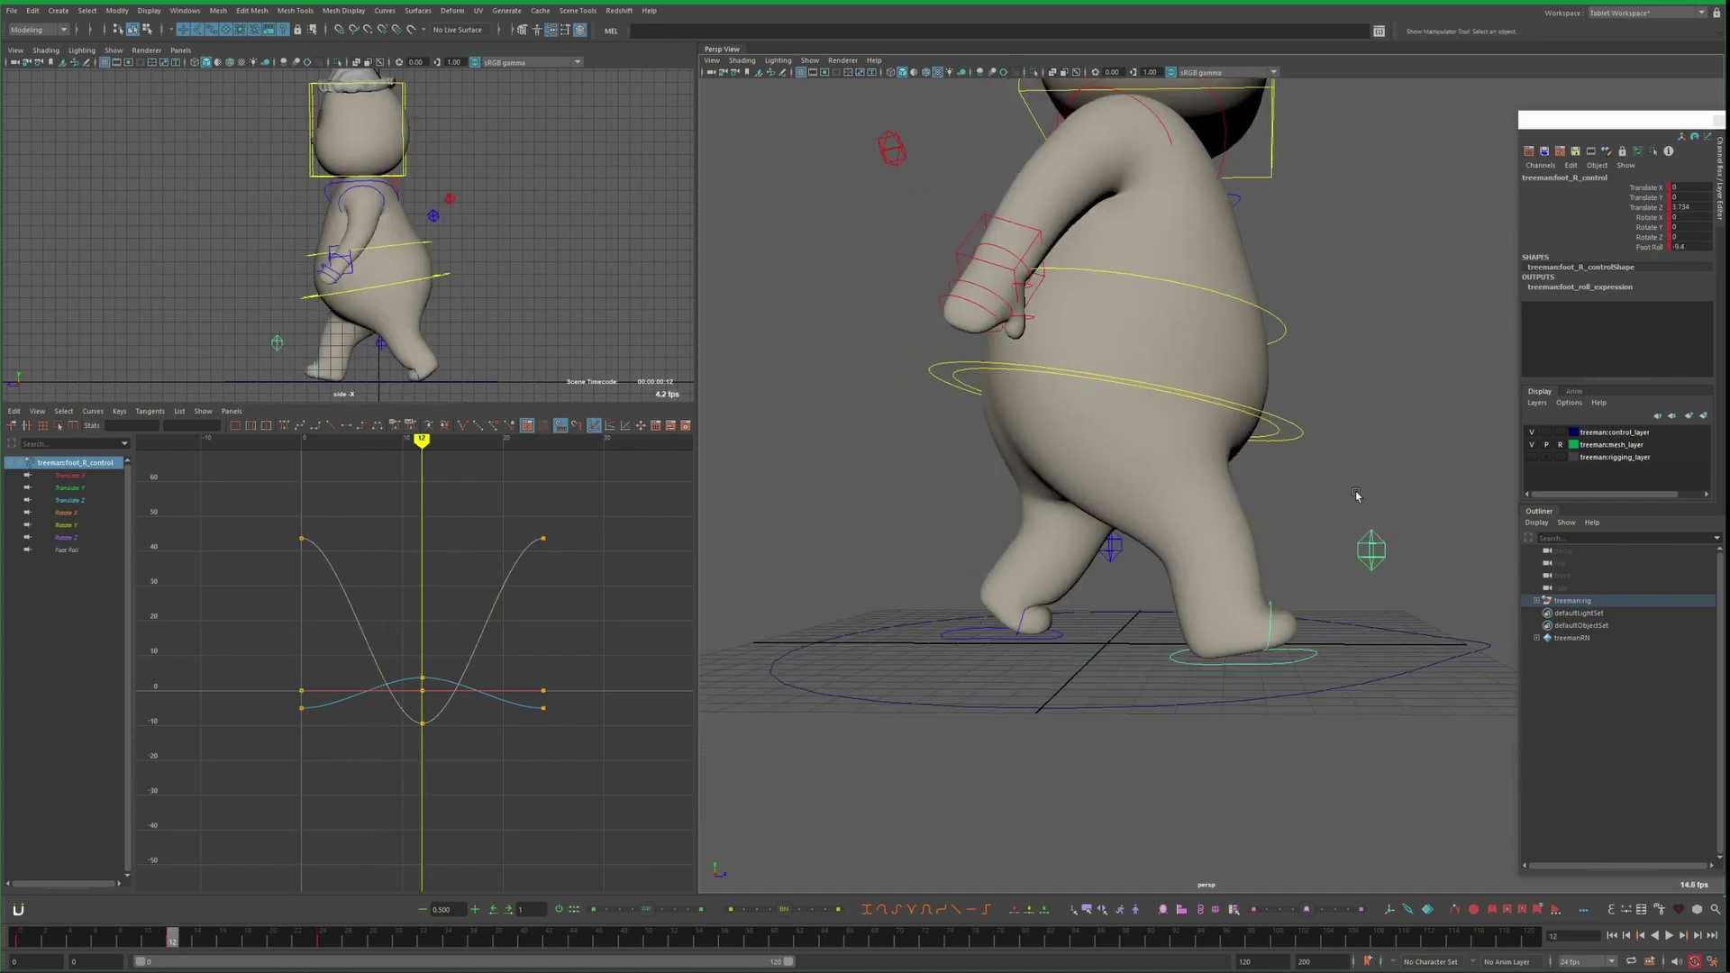
Key the right foot near frame 19, undoing a trial rotation key at frame 4
key("w")
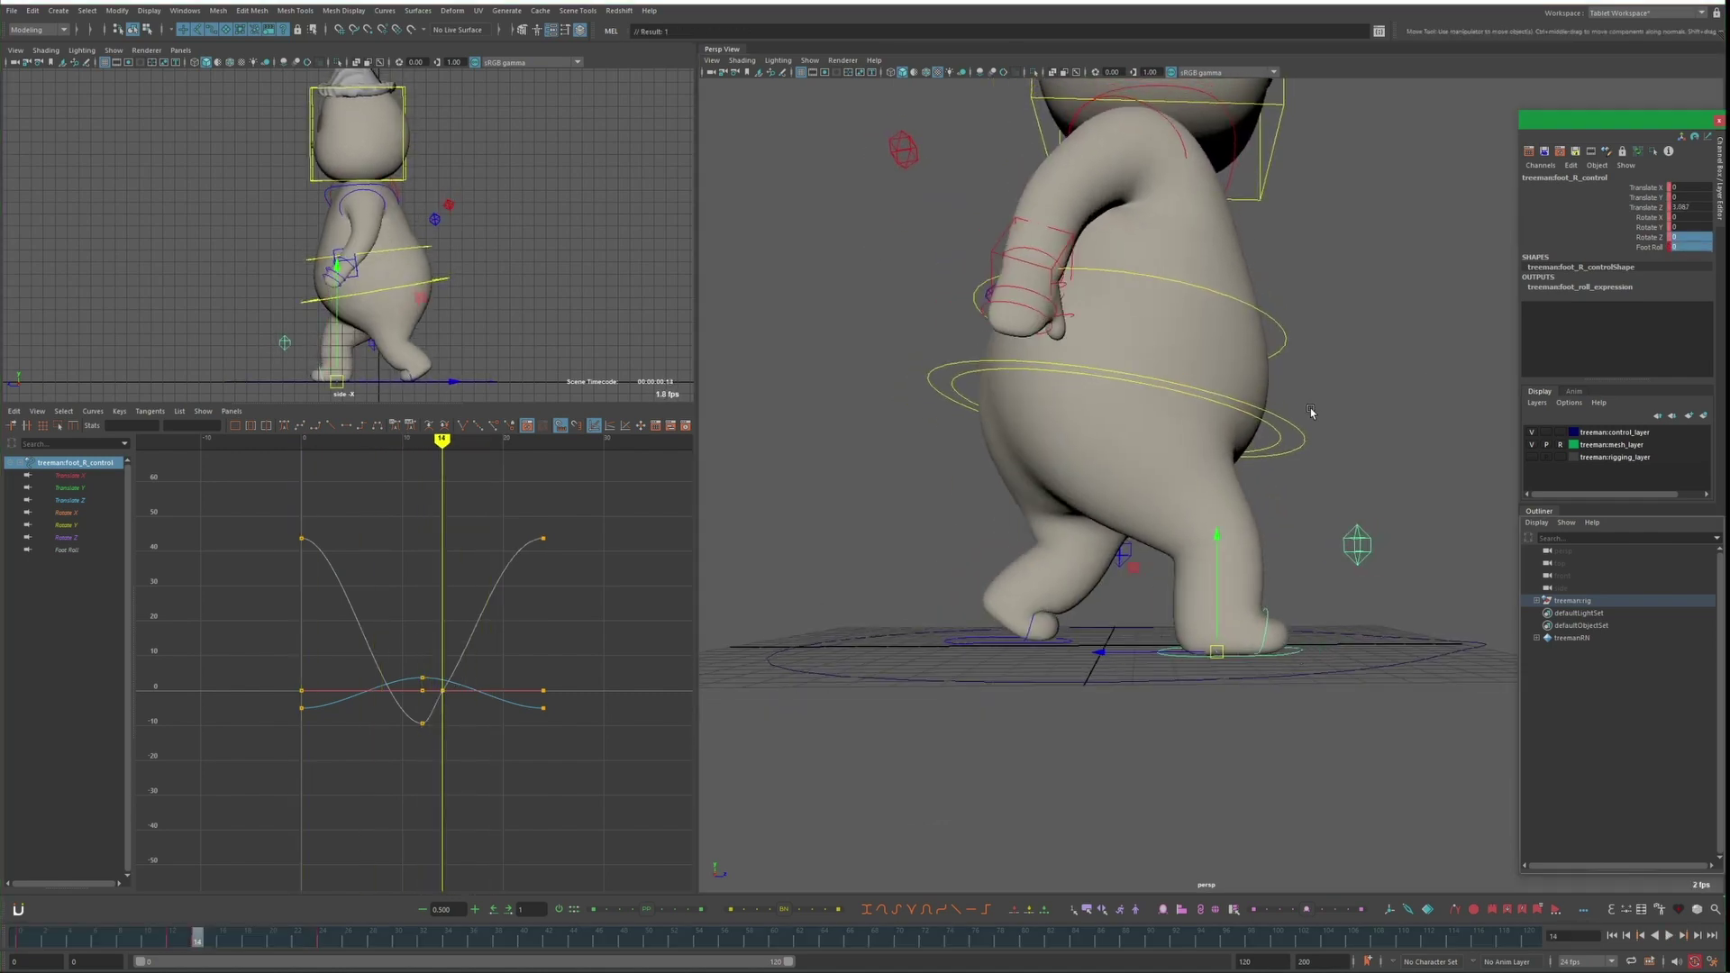
key("s")
left_click_drag(987, 497, 1034, 613, "alt")
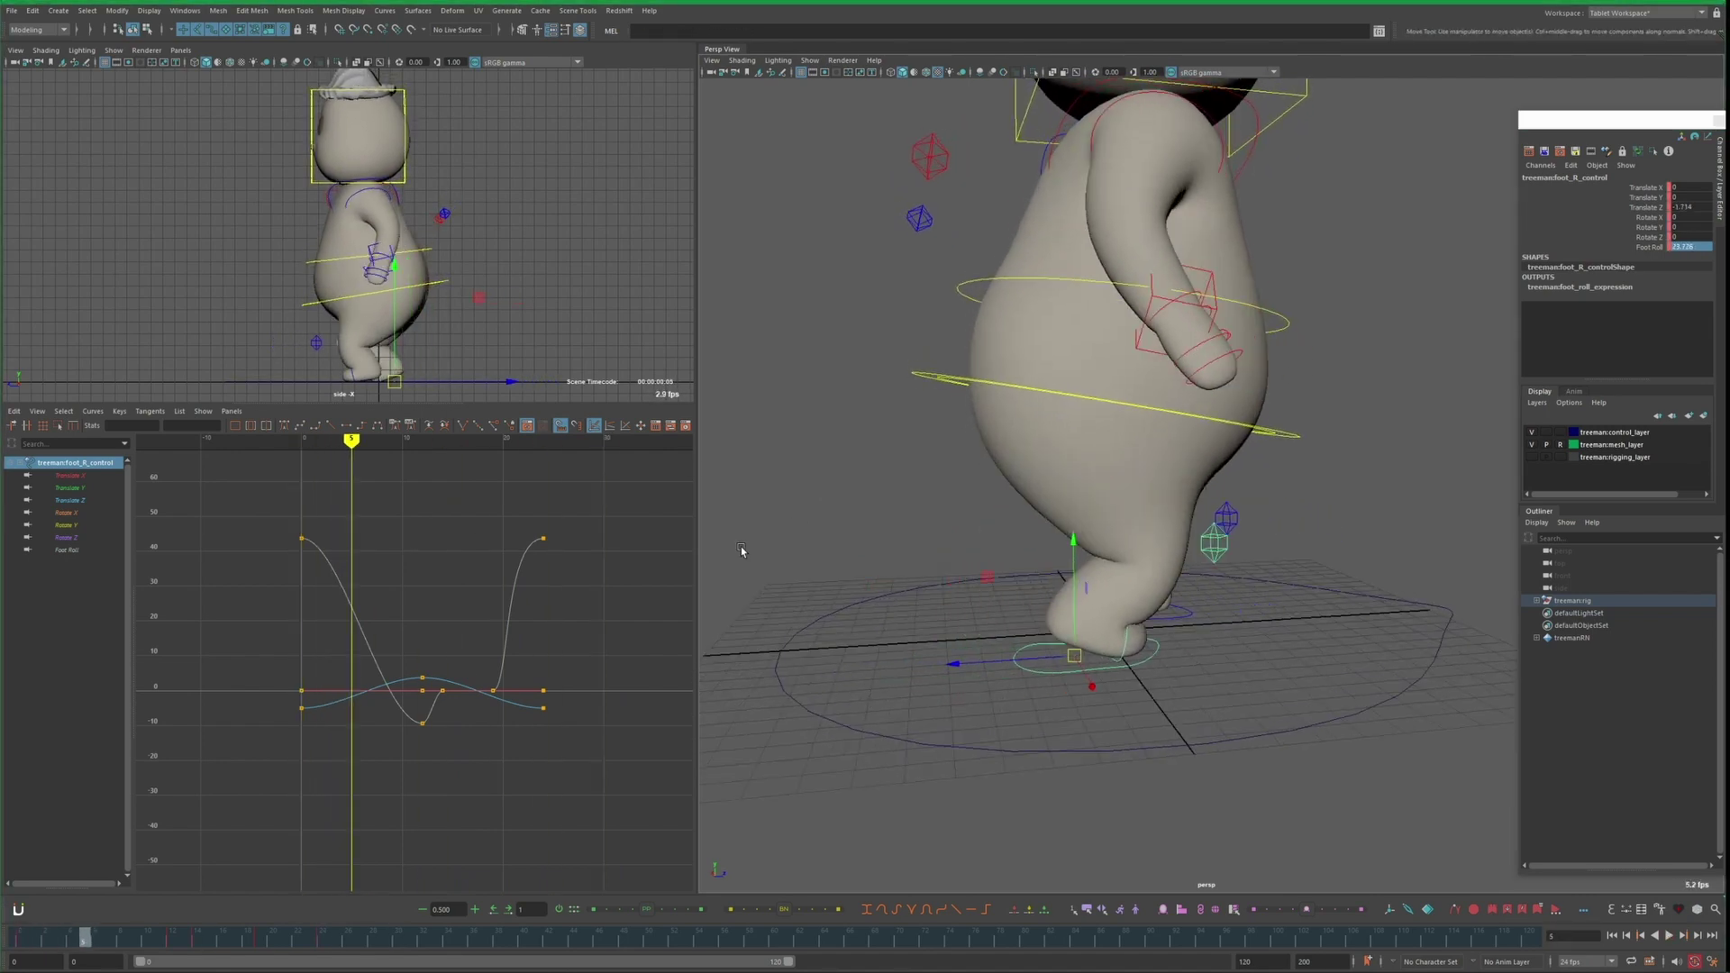
key("e")
key("s")
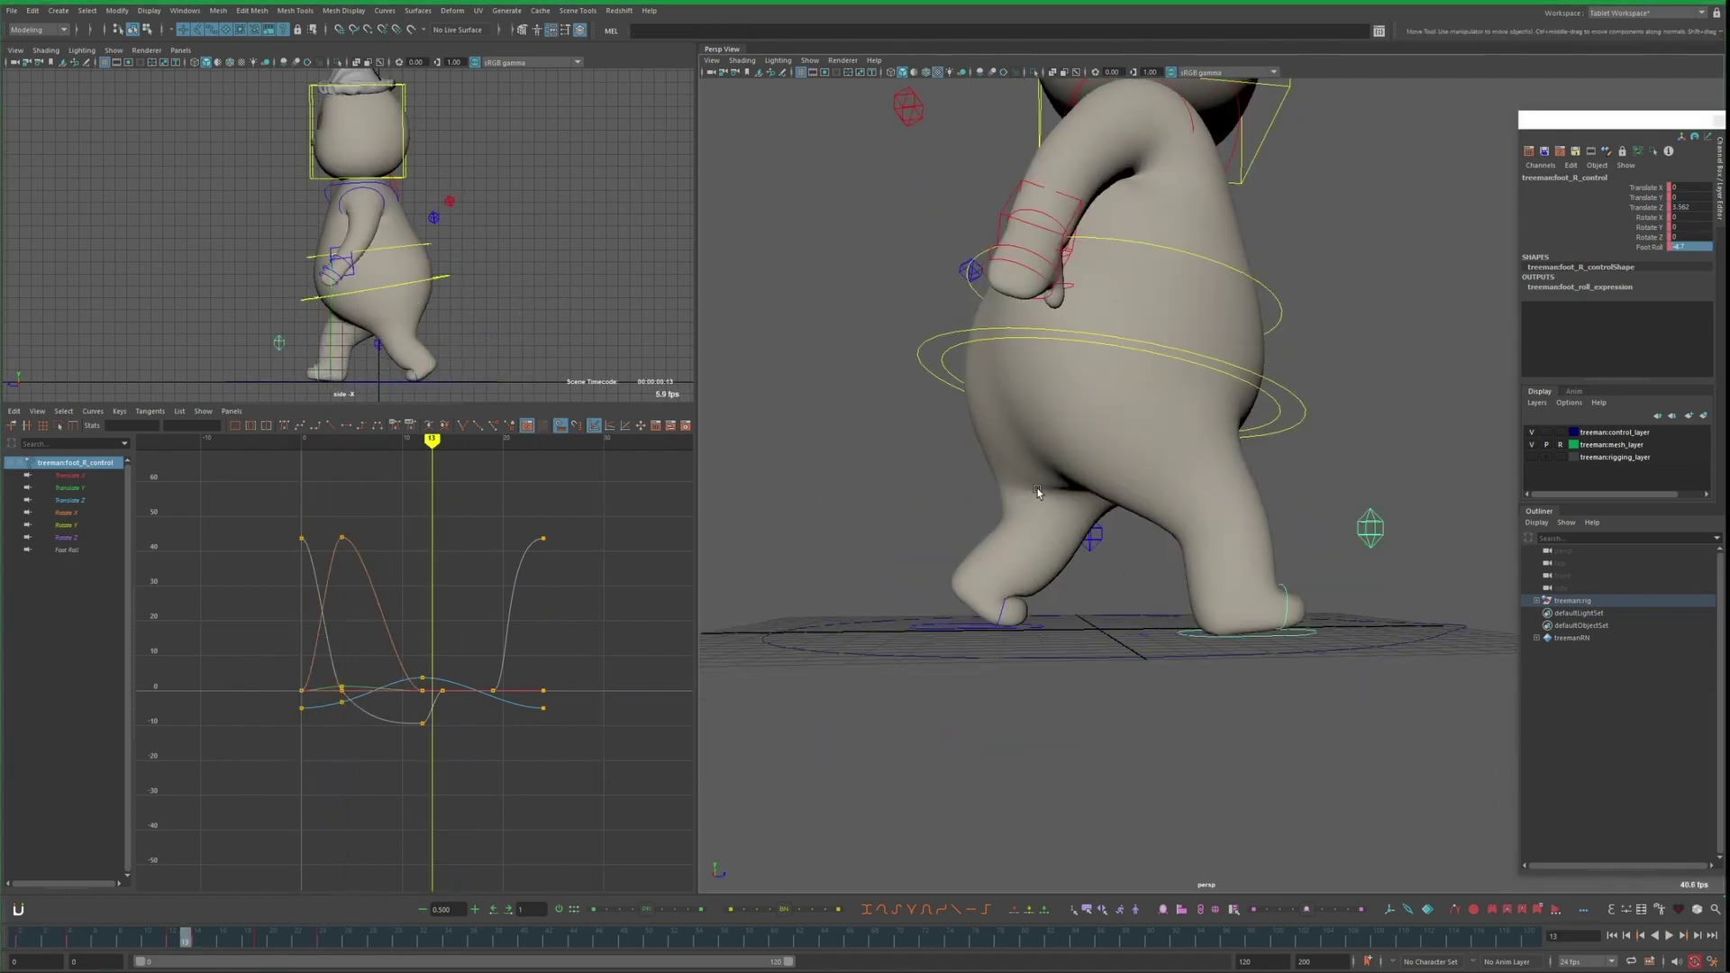
key("ctrl+z")
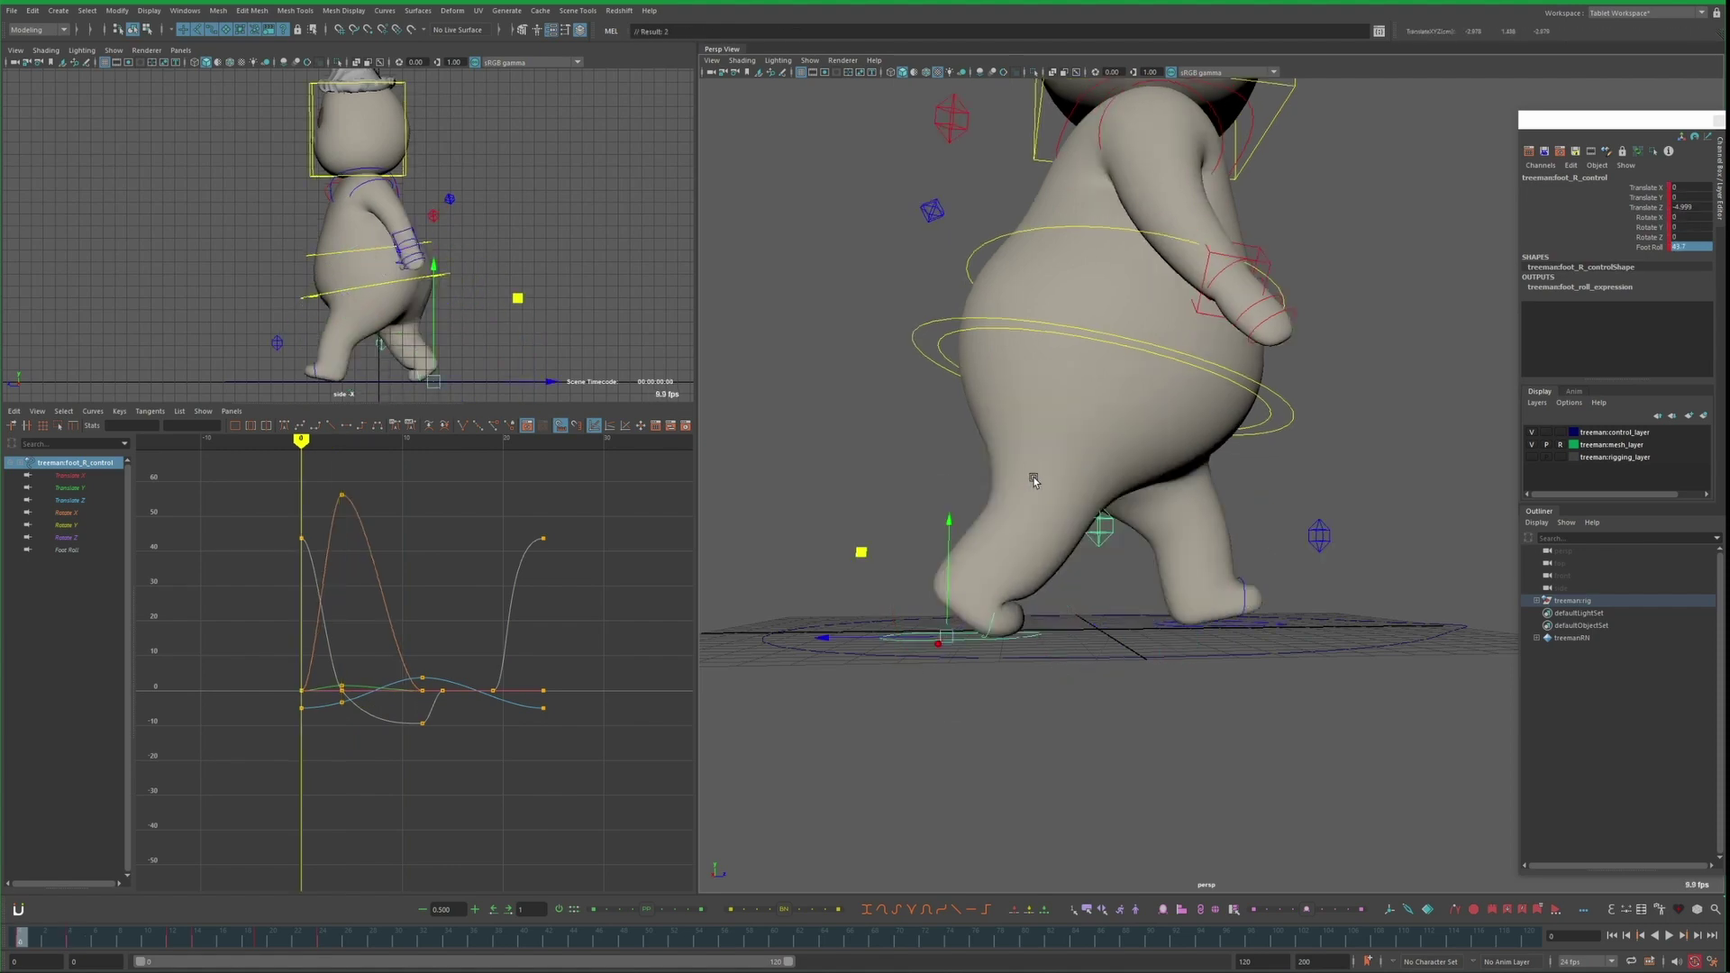
left_click_drag(1049, 539, 1089, 479, "alt")
left_click_drag(1024, 398, 1020, 437, "alt")
Replay the walk from frame 0 to review the first step up to frame 12
key("alt+shift+v")
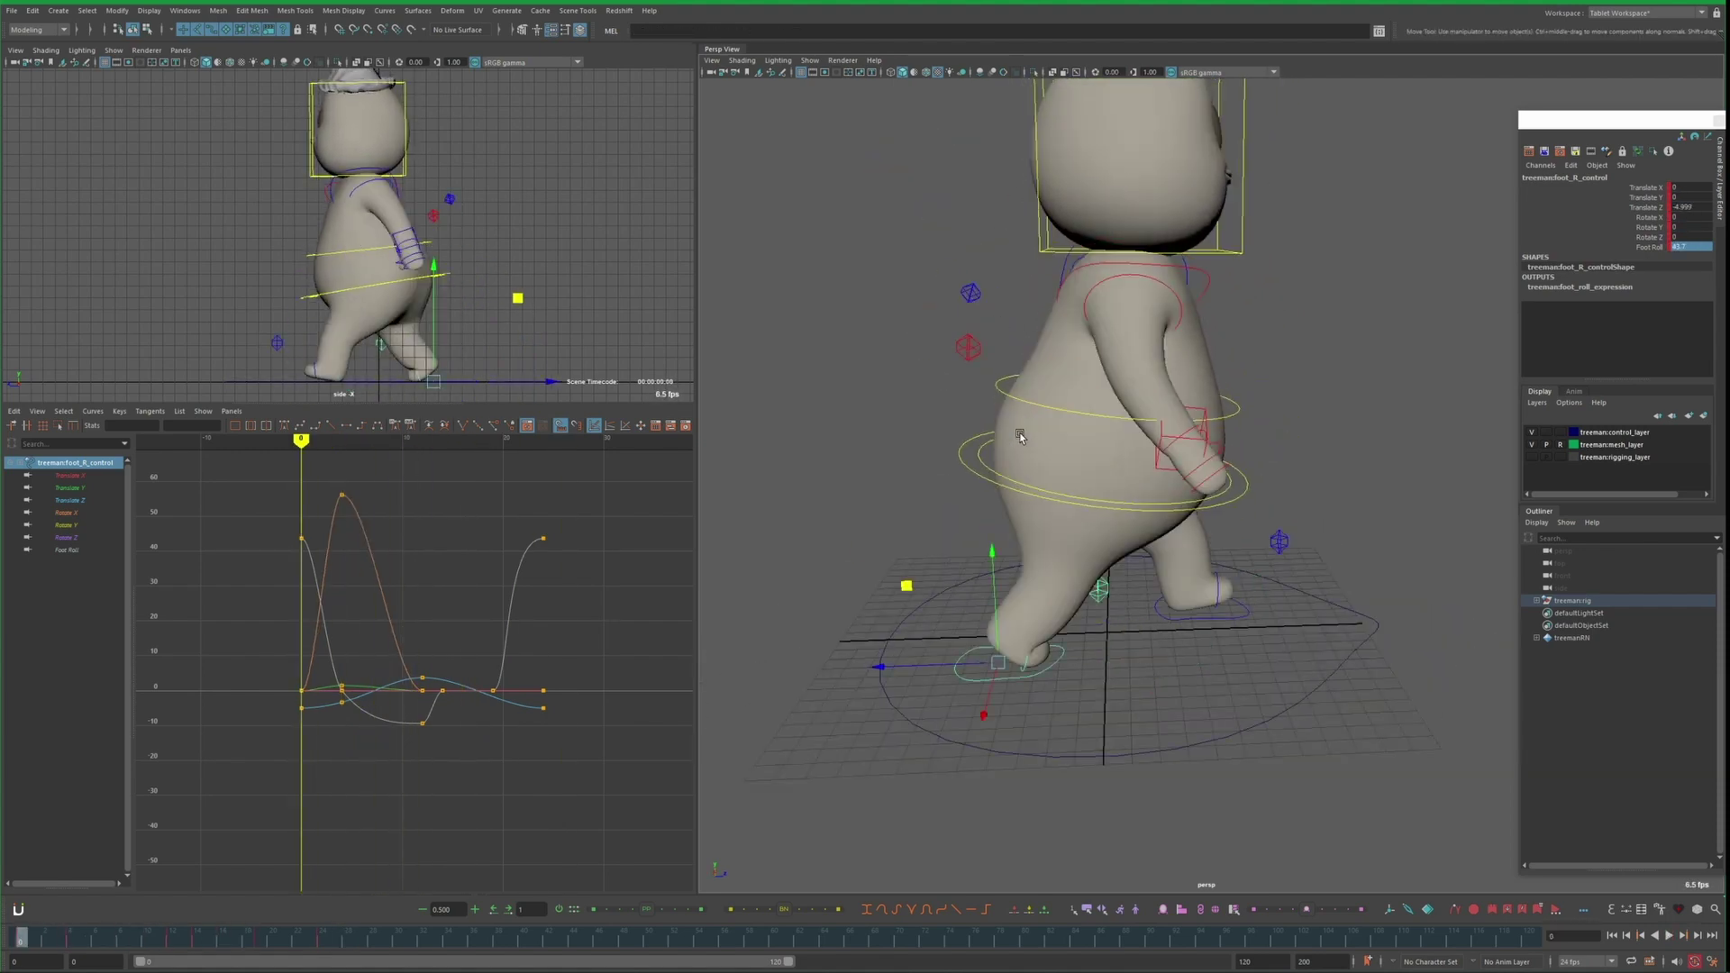
key("alt+v")
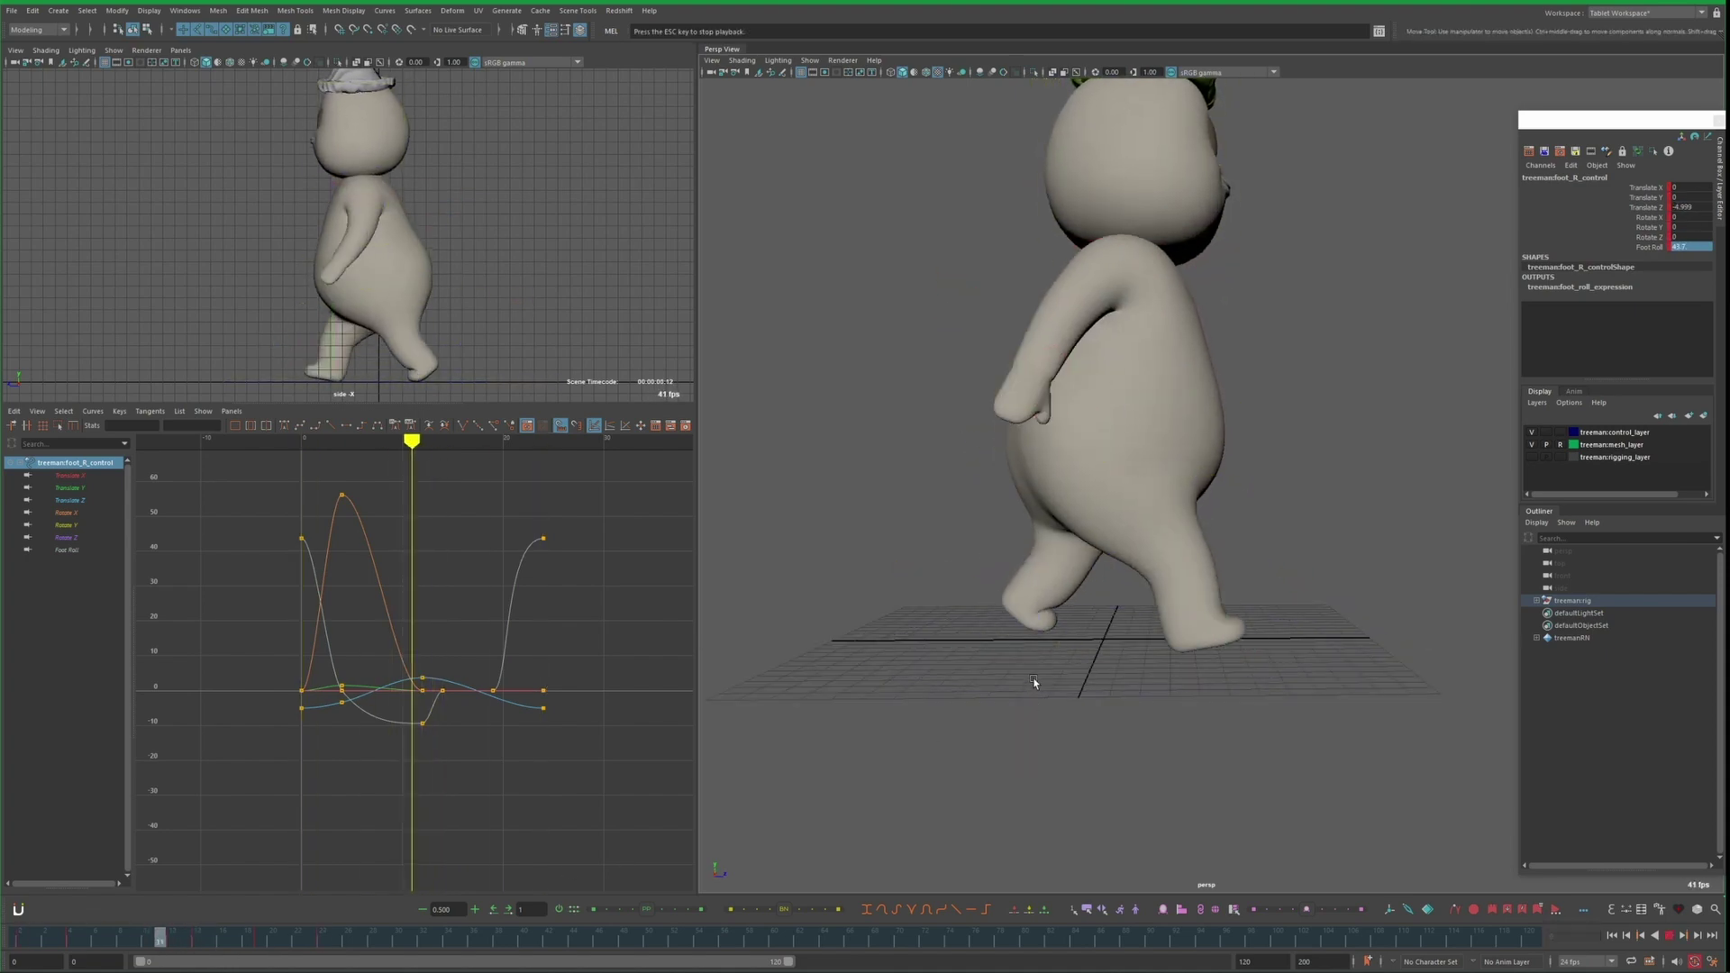
key("alt+v")
key("alt+shift+v")
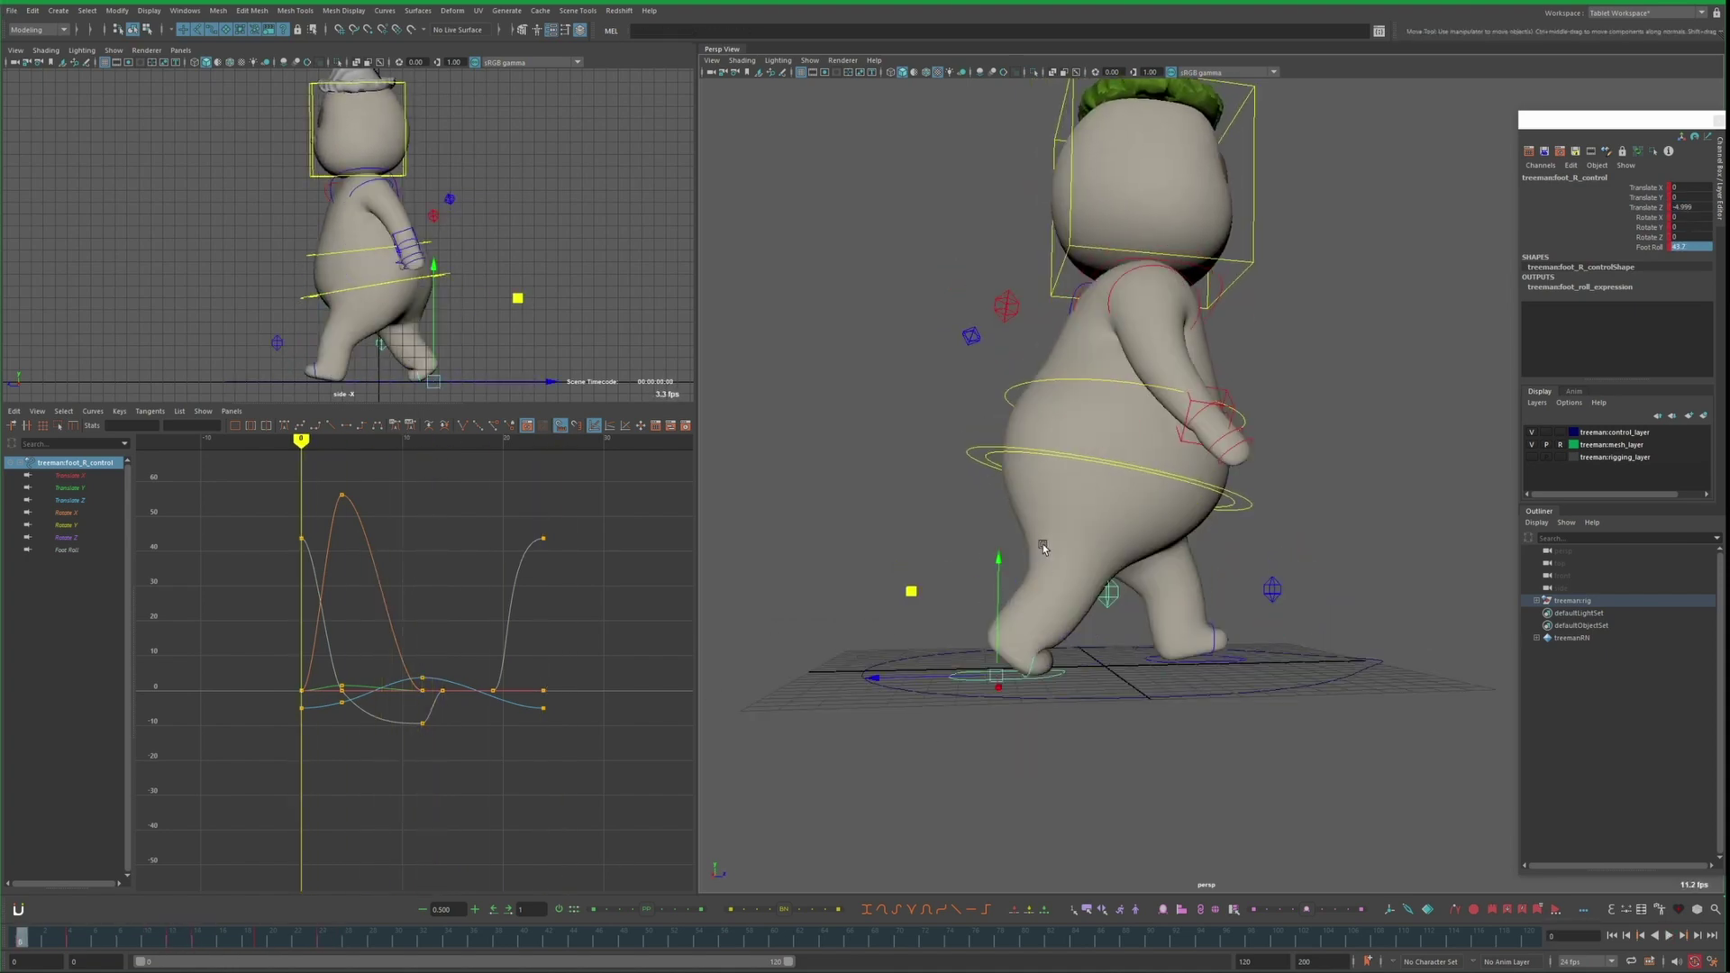
key("alt+v")
key("alt+v")
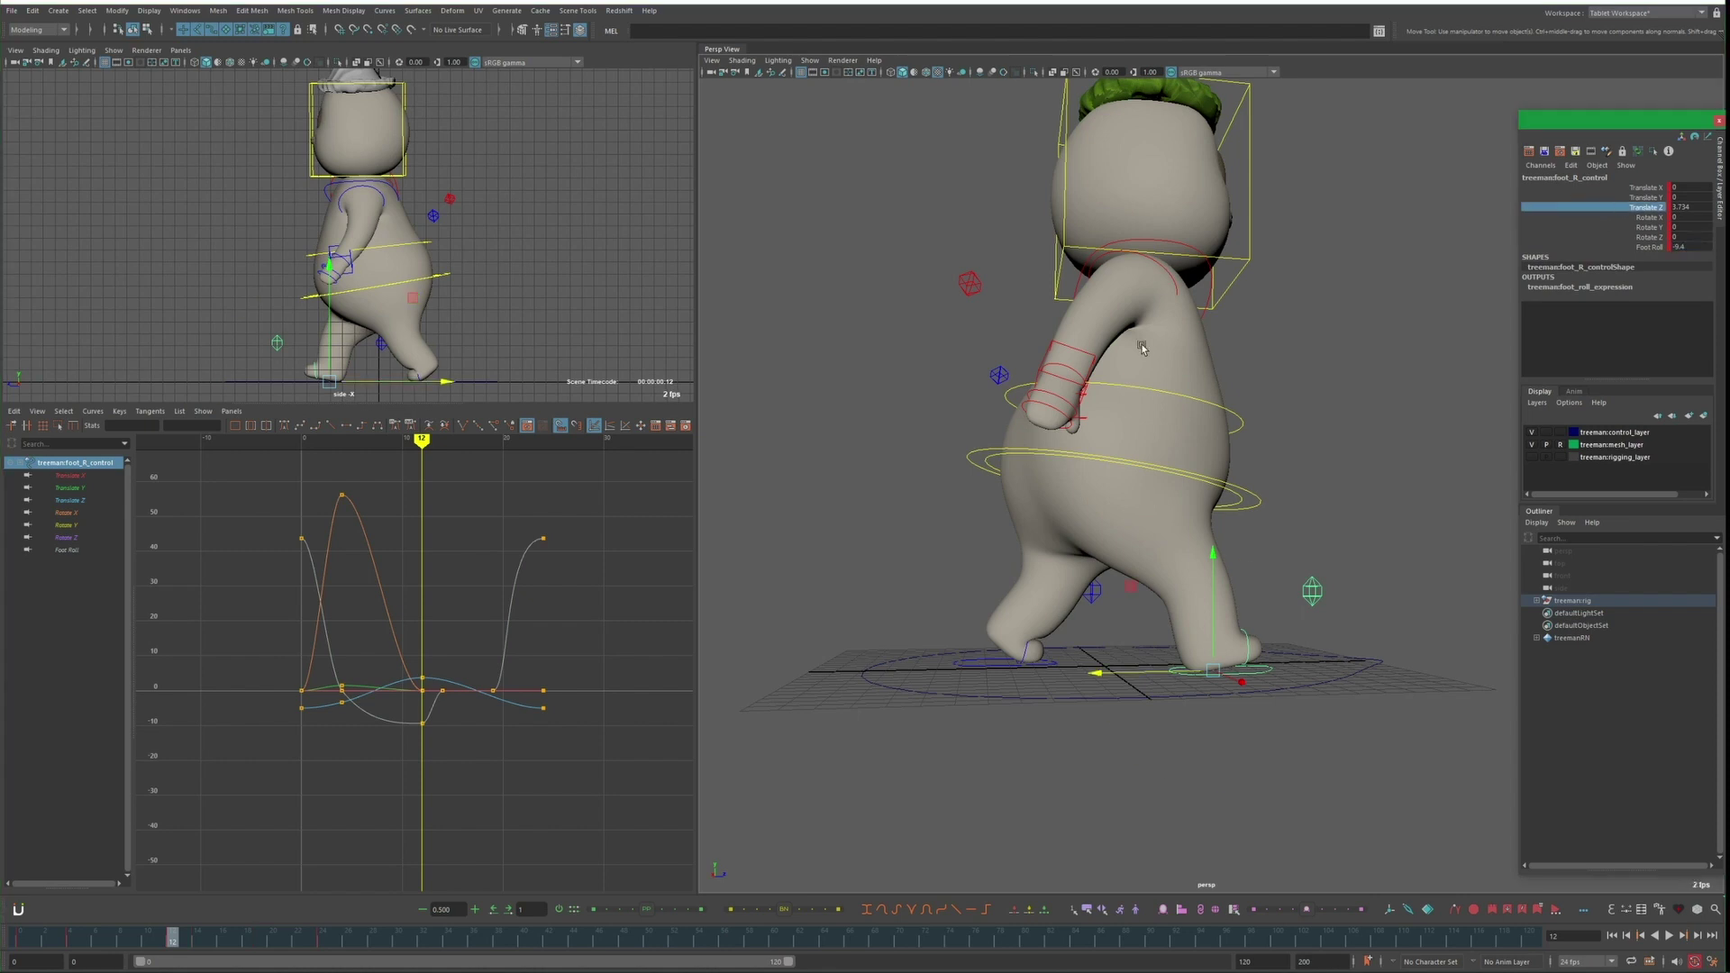
Isolate Translate Z and flatten the frame-12 key's tangents, previewing the smoother step
left_click(72, 501)
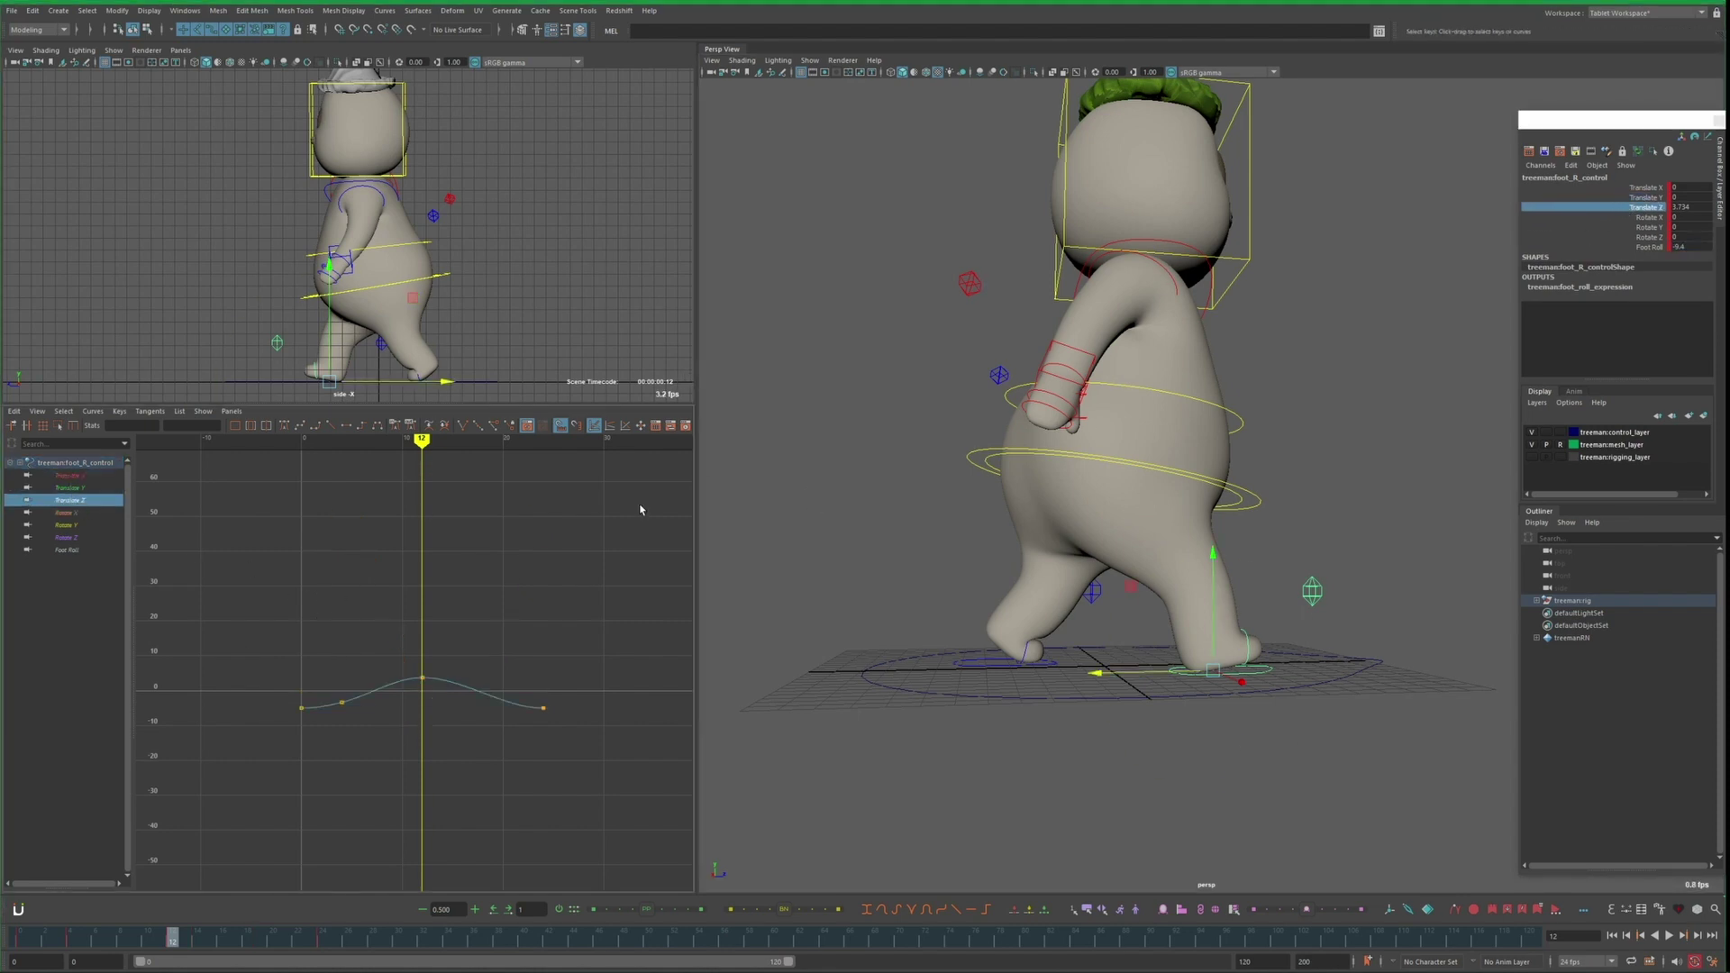
left_click_drag(368, 680, 439, 716)
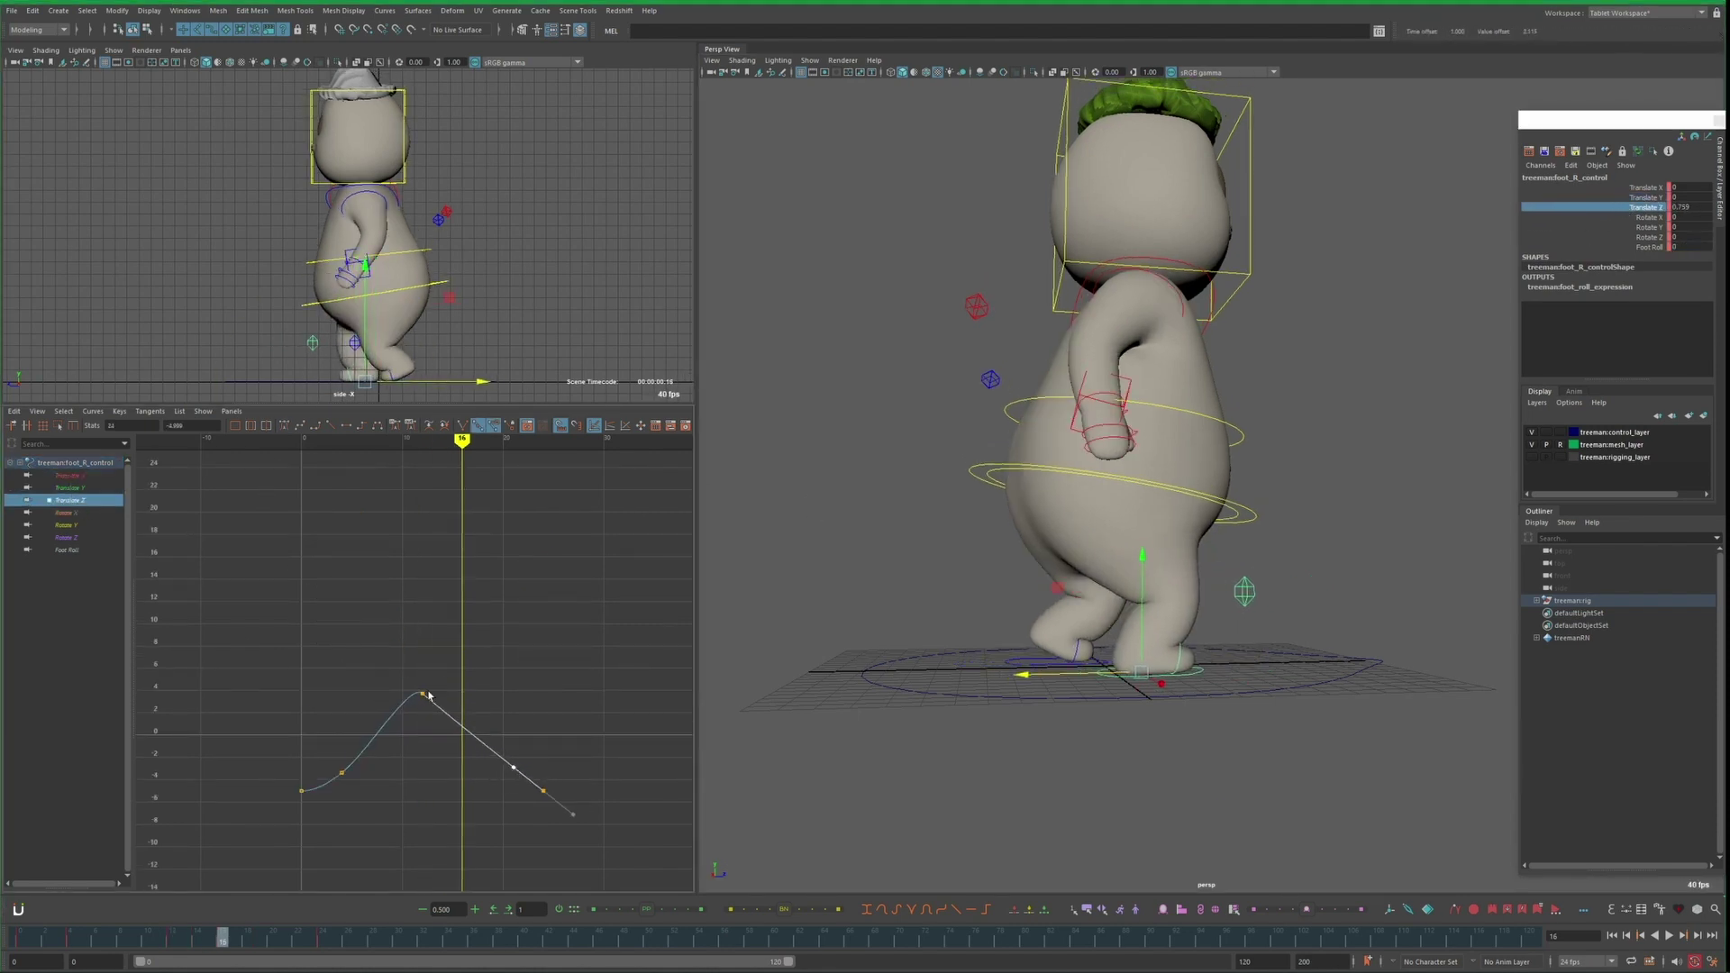
key("alt+v")
key("alt+v")
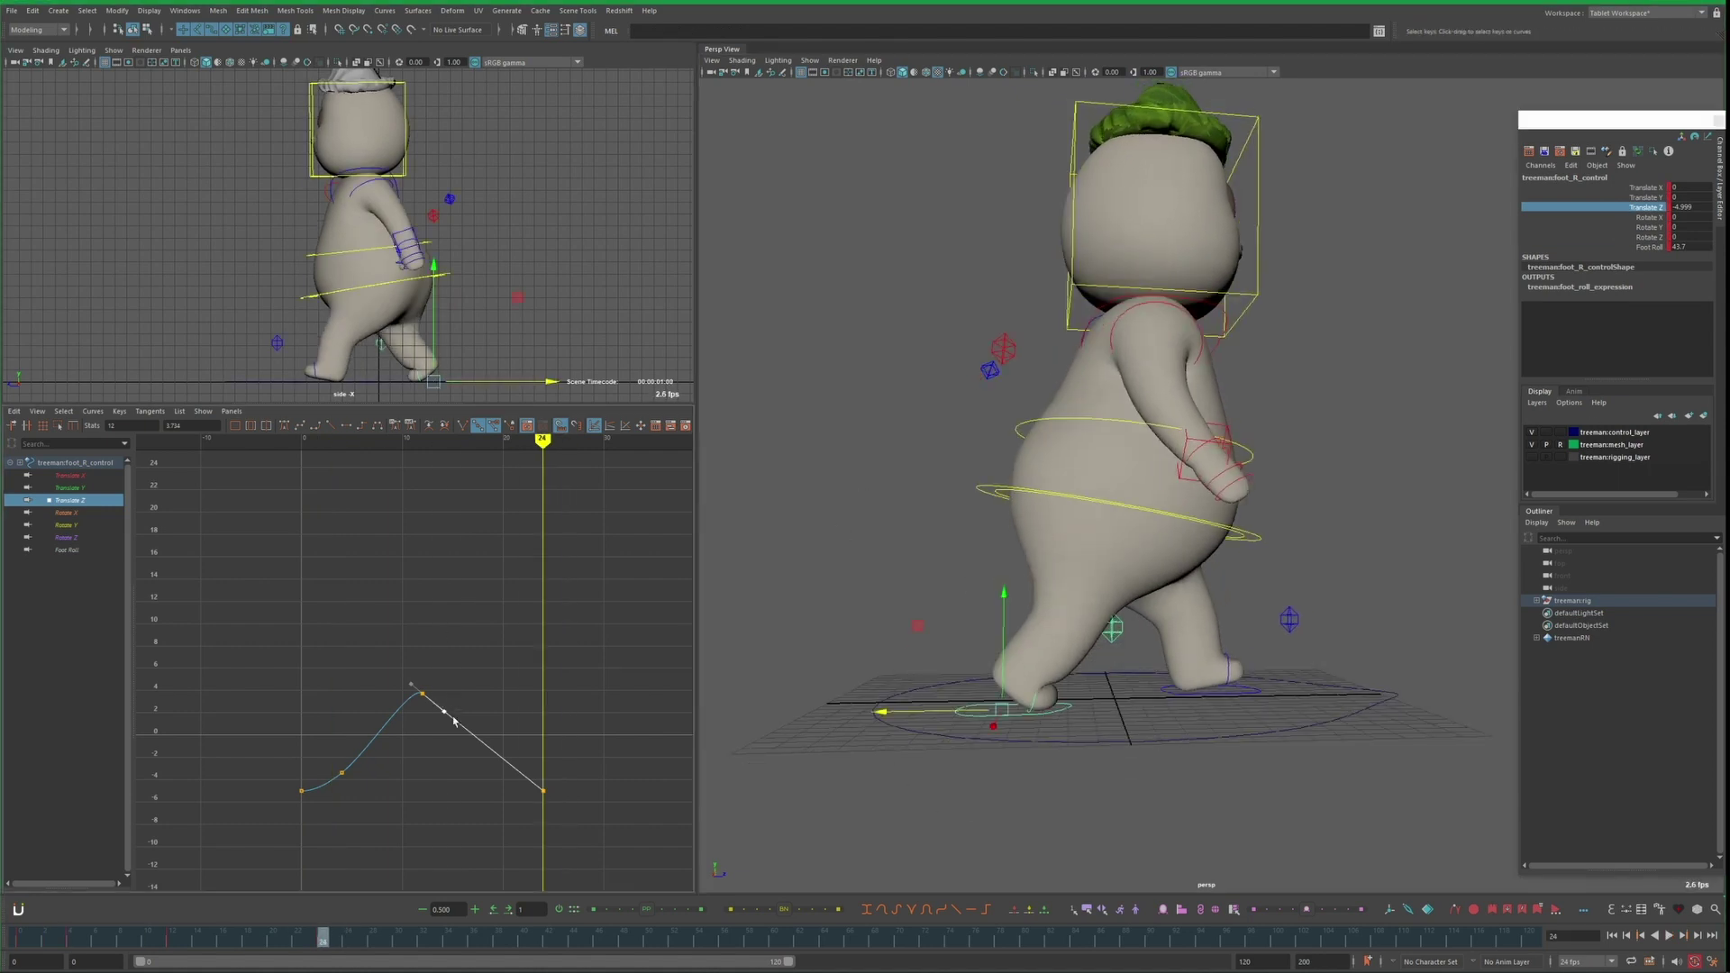
left_click_drag(449, 682, 466, 699)
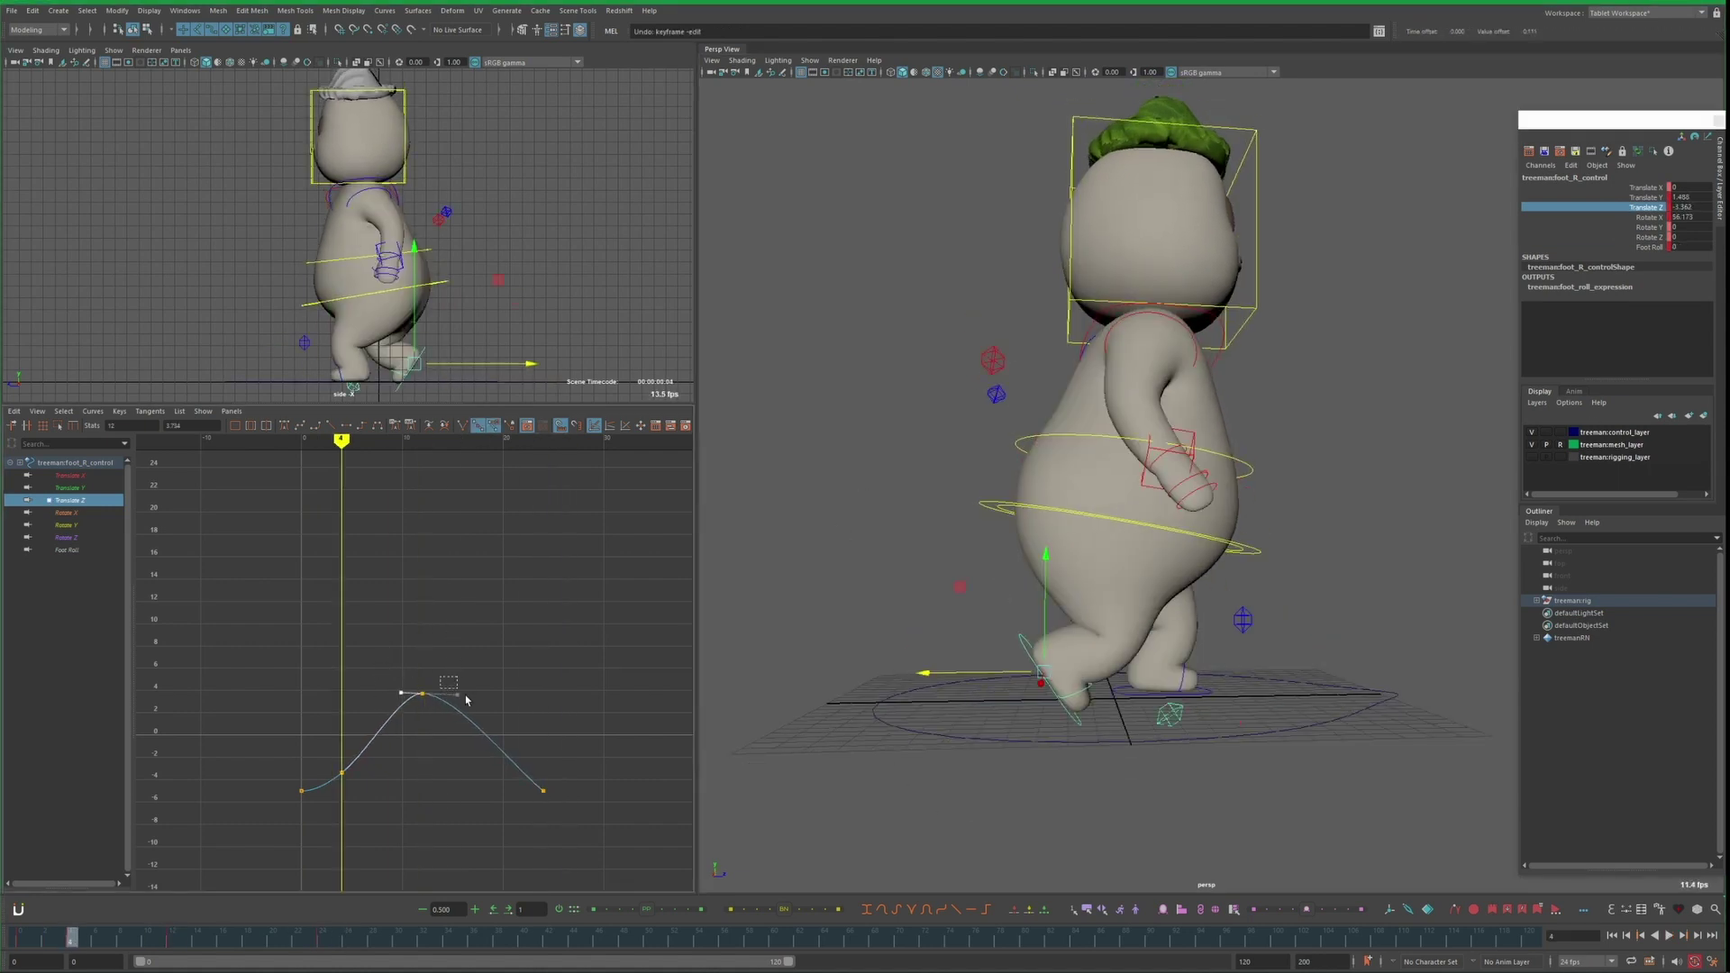
key("alt+v")
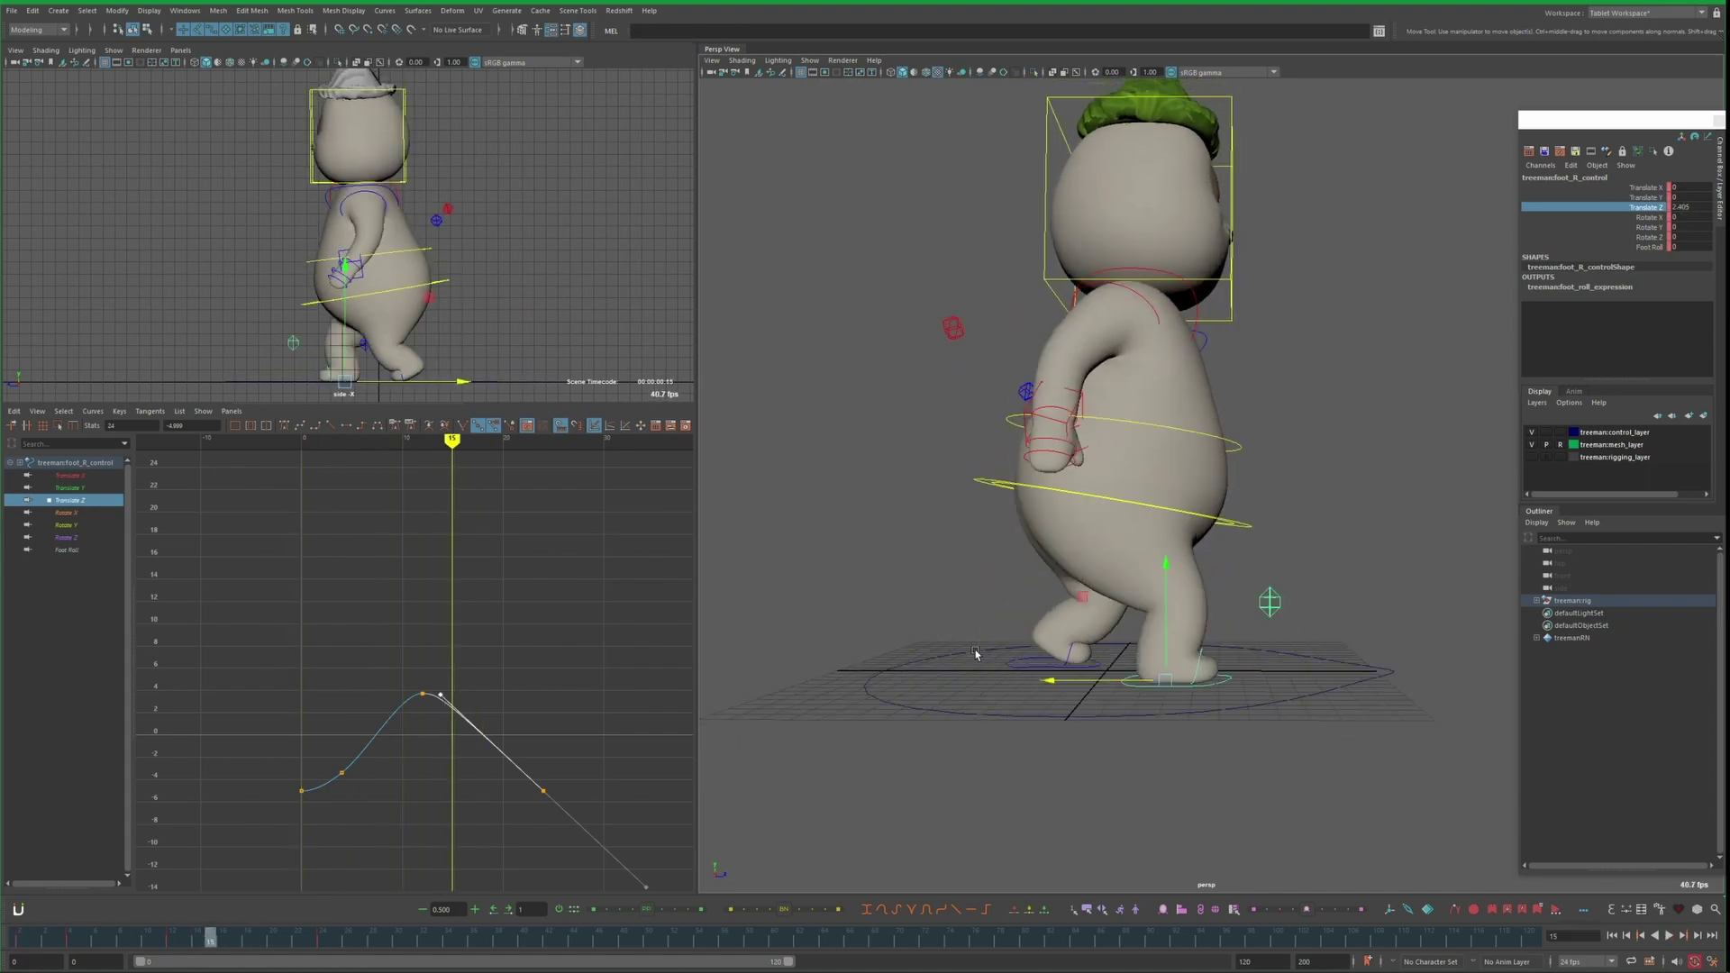
key("Escape")
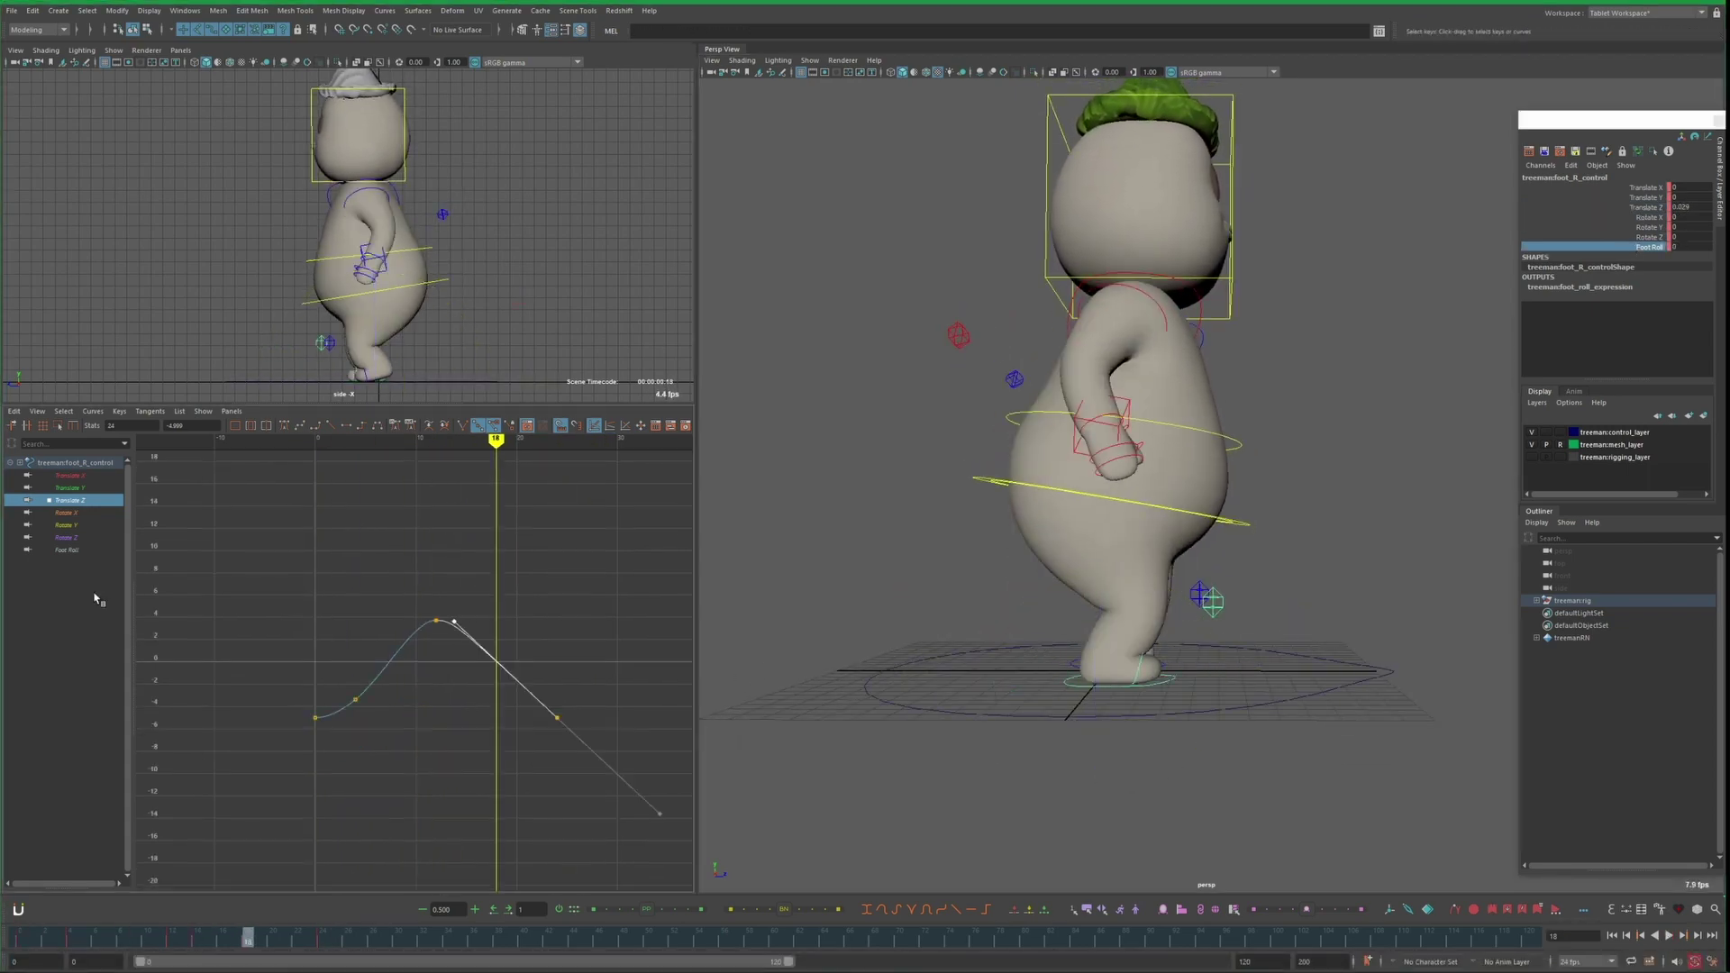
Frame the Foot Roll curve and paste the copied keys at frame 24
left_click(447, 637)
key("a")
key("alt+v")
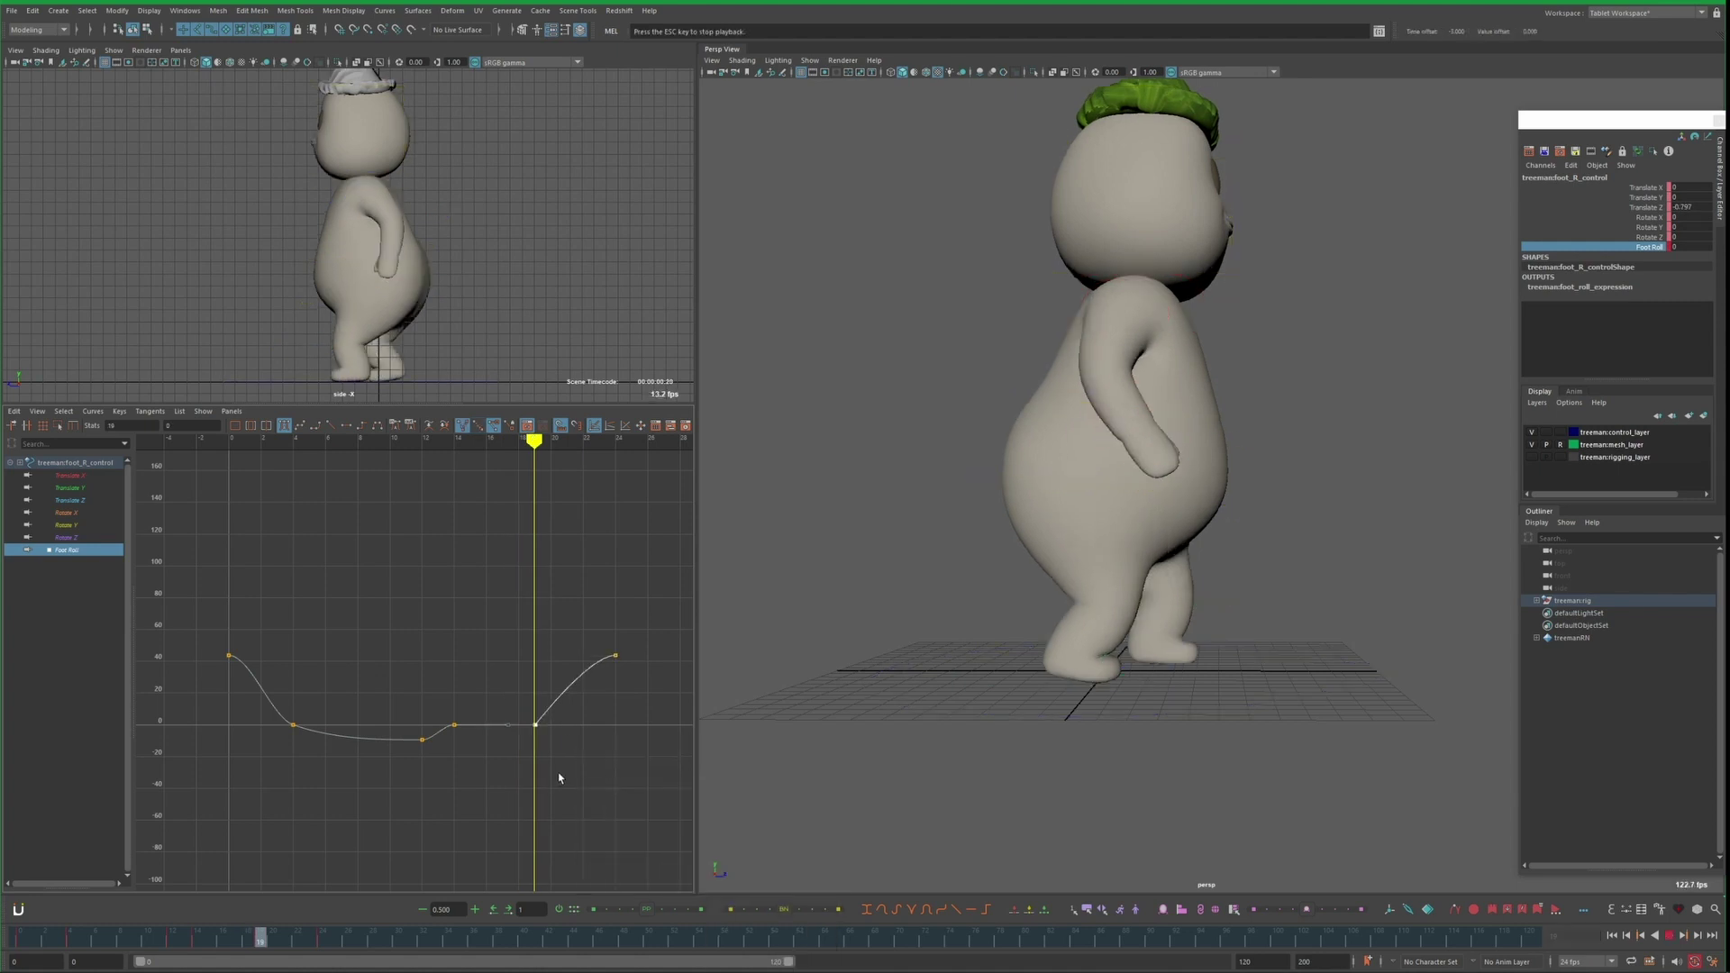
key("Escape")
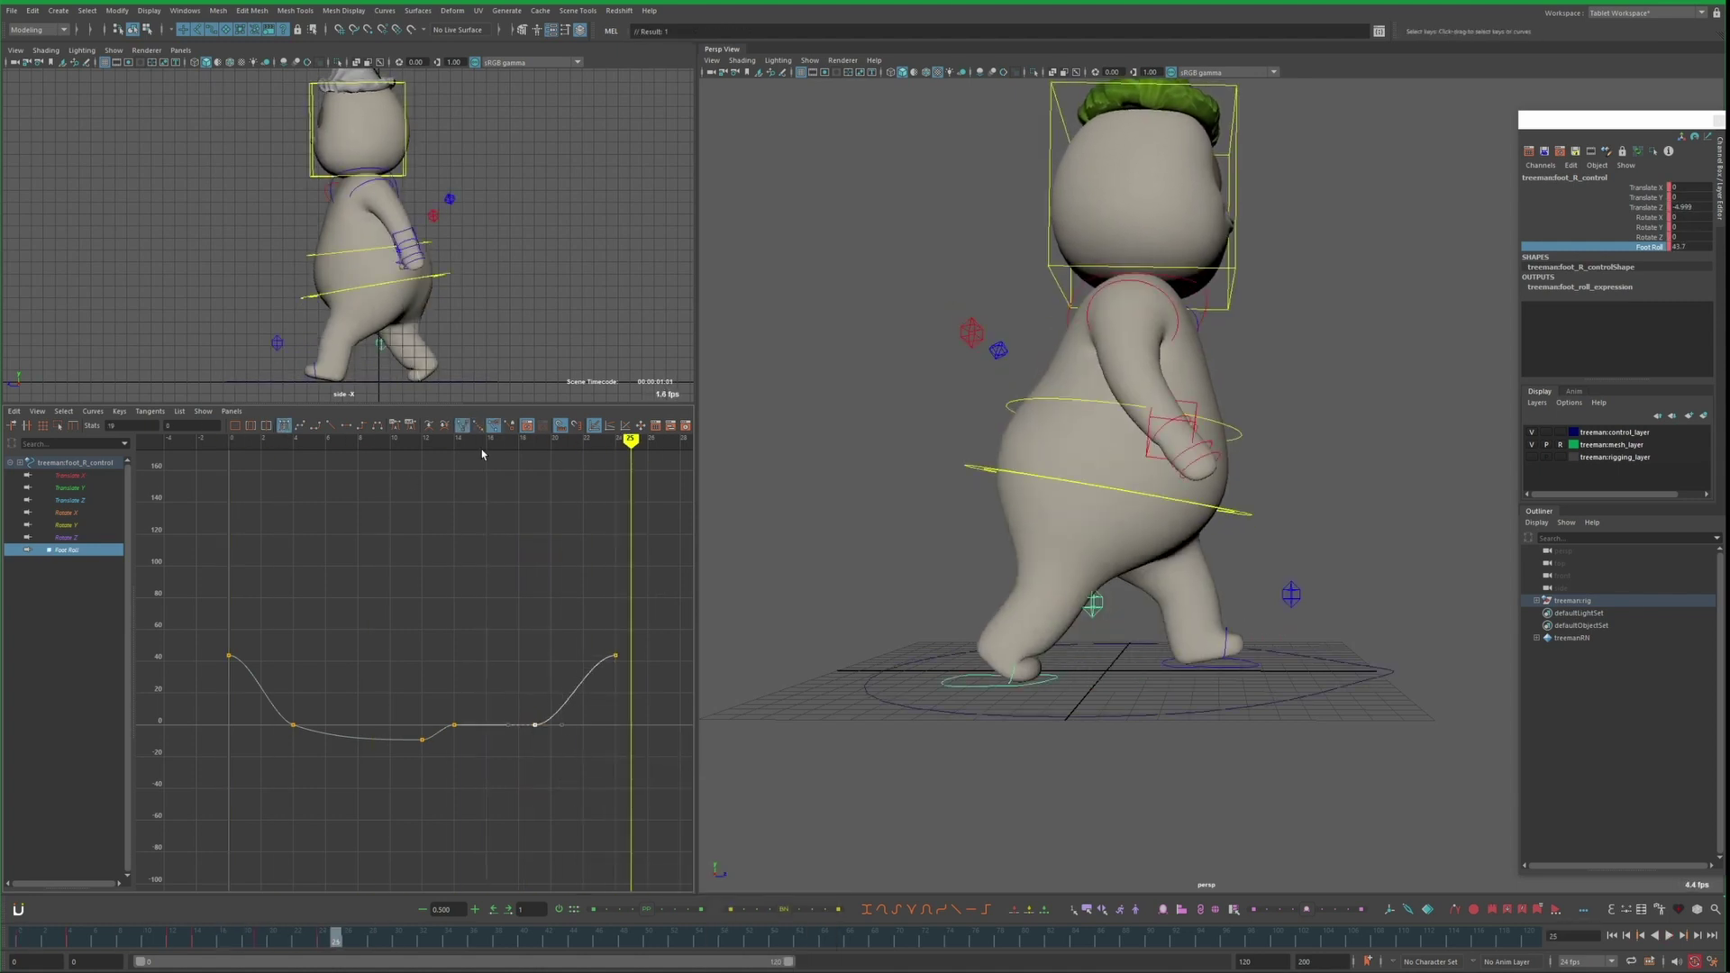
left_click_drag(991, 712, 992, 662, "alt")
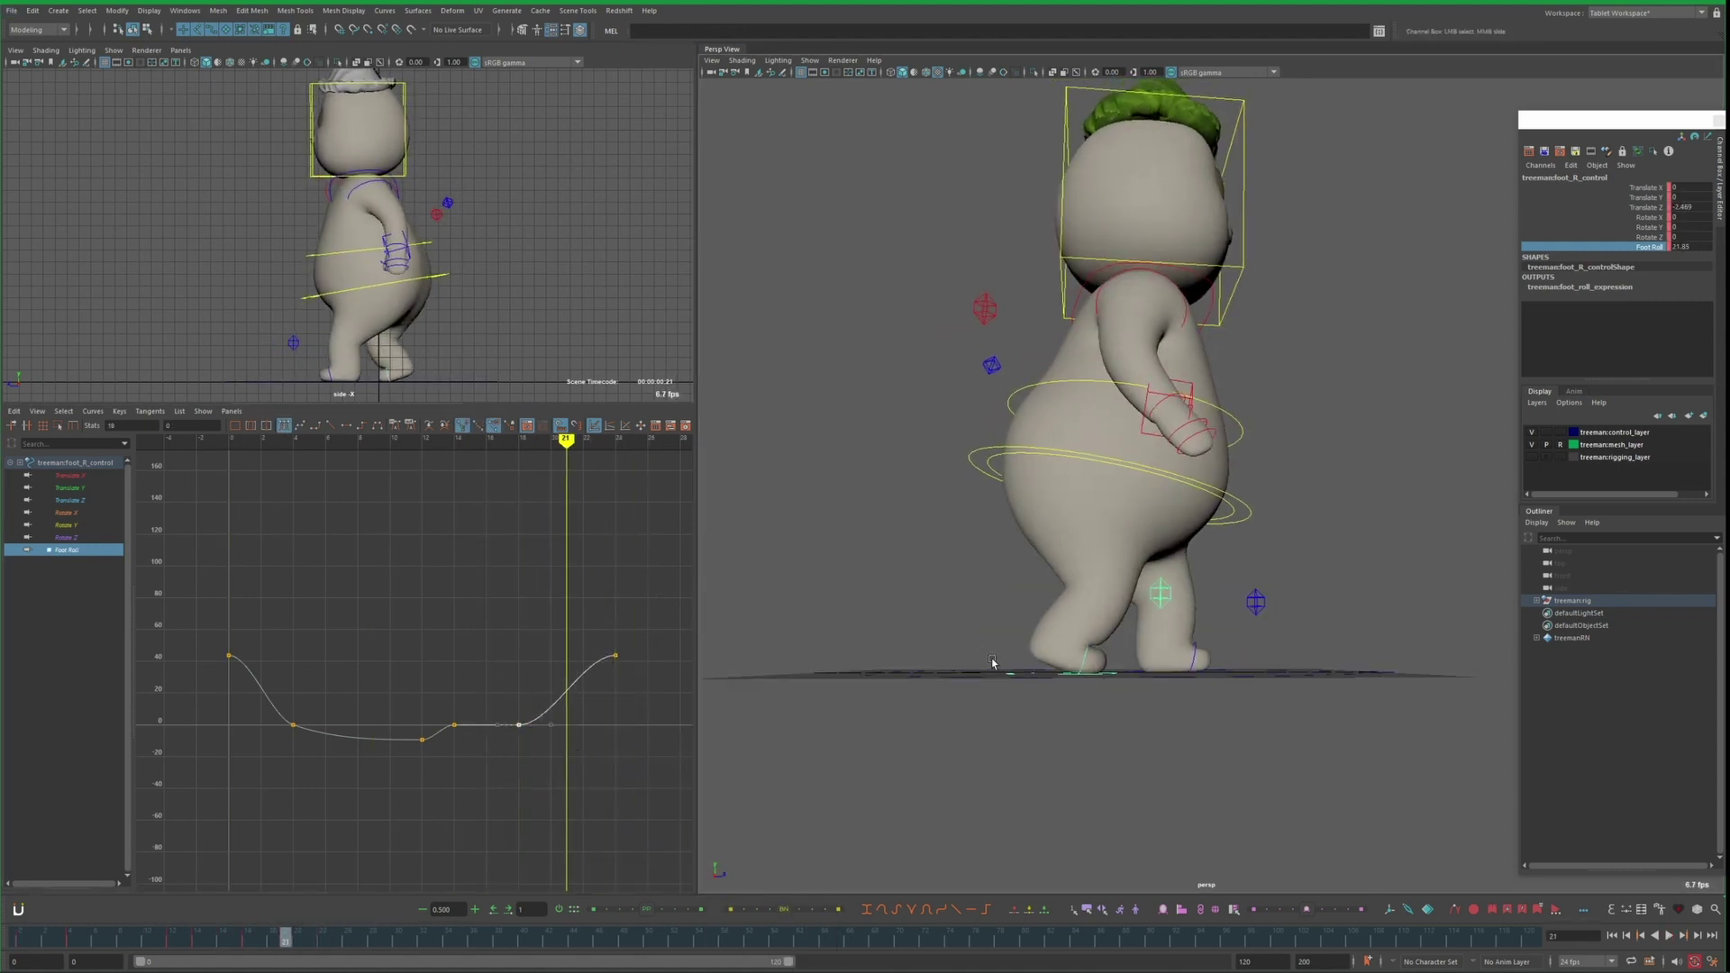
key(".")
left_click_drag(591, 629, 656, 672)
left_click_drag(1050, 504, 1055, 477, "alt")
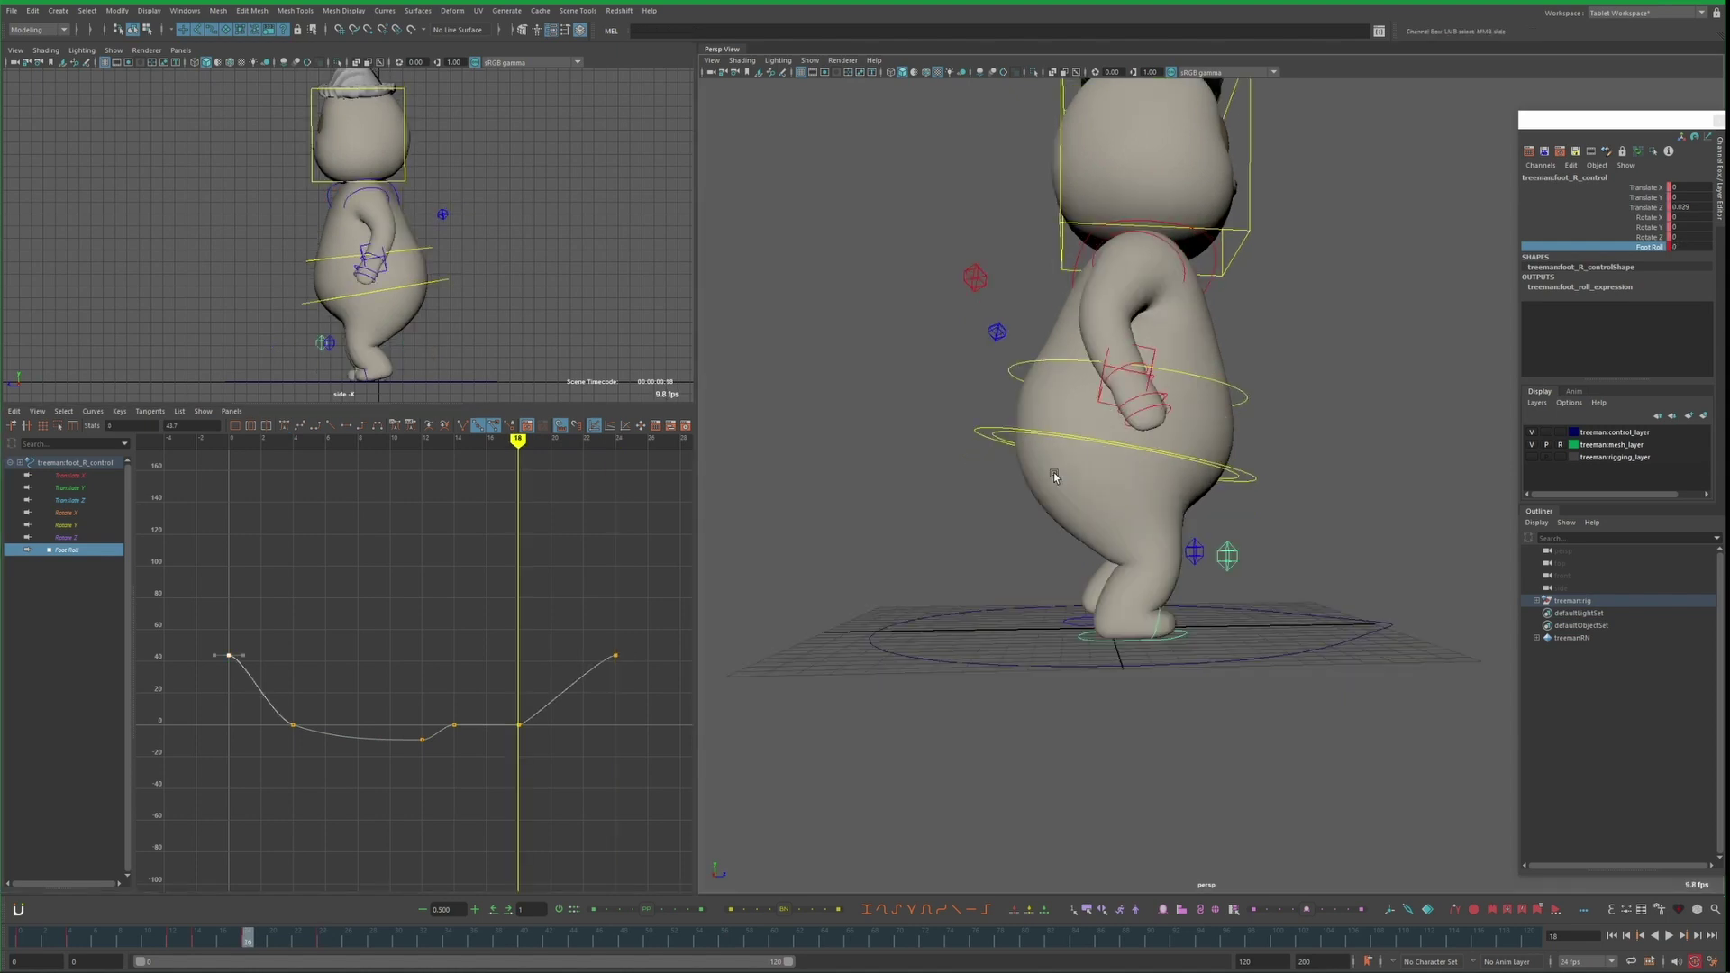
left_click_drag(180, 938, 323, 943)
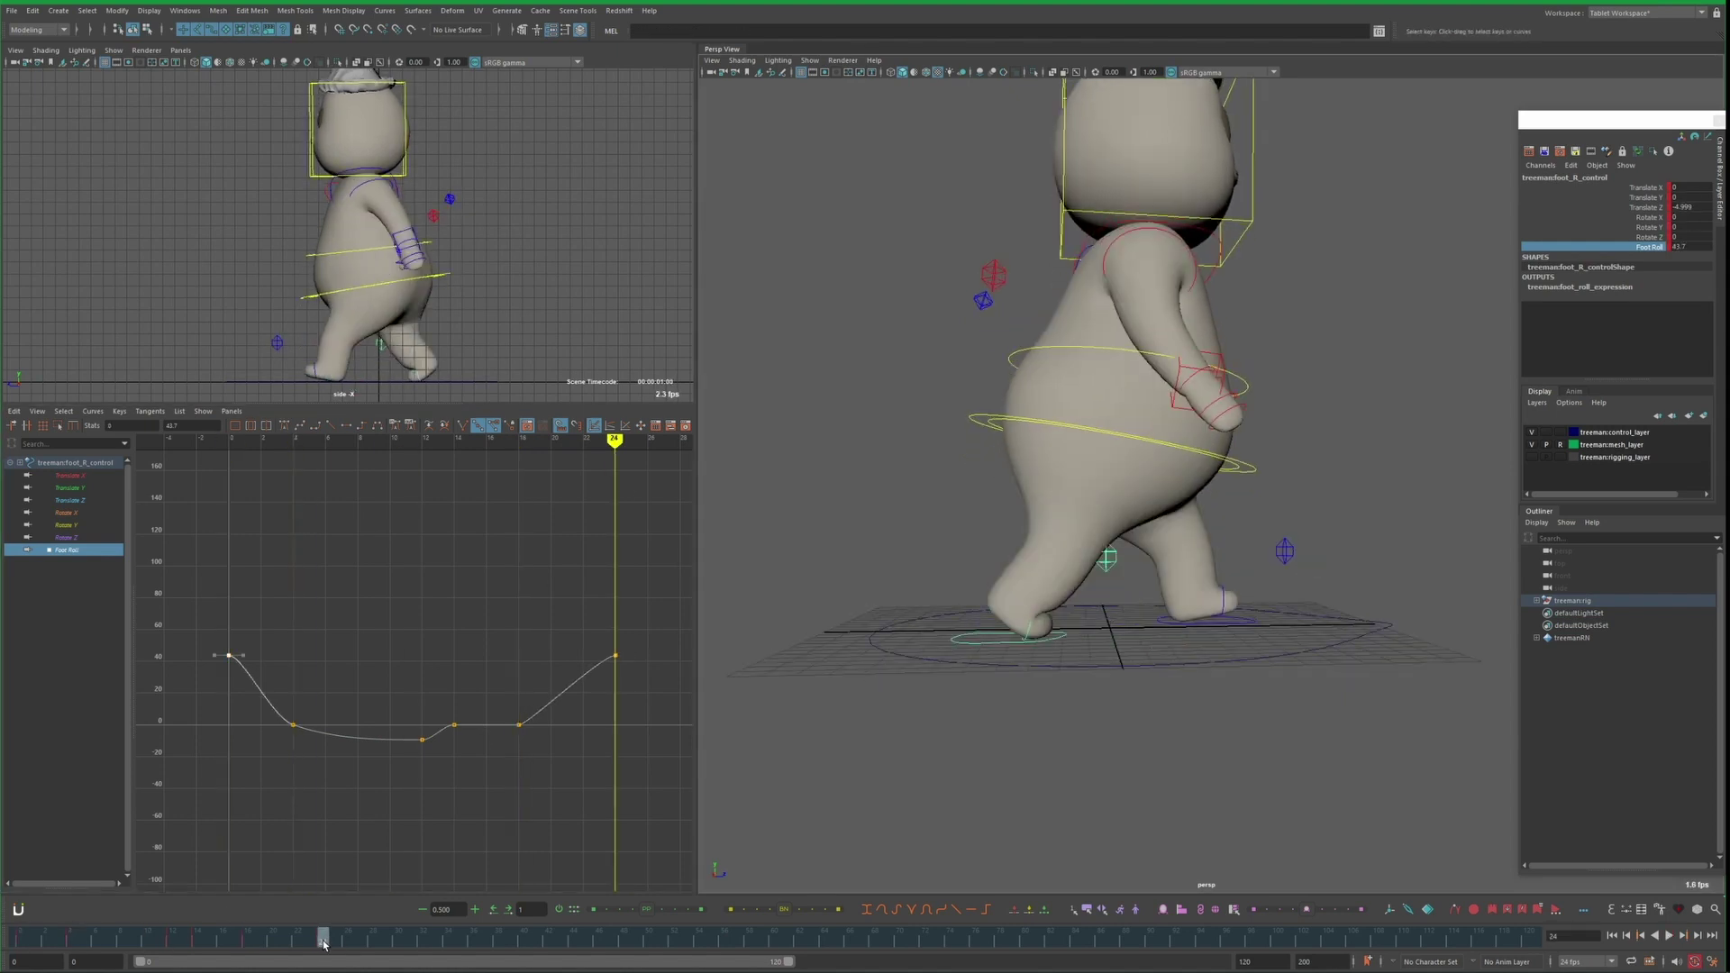
key("ctrl+v")
Paste the right foot keys across the cycle, clearing and refilling frames 0 to 49
key("ctrl+z")
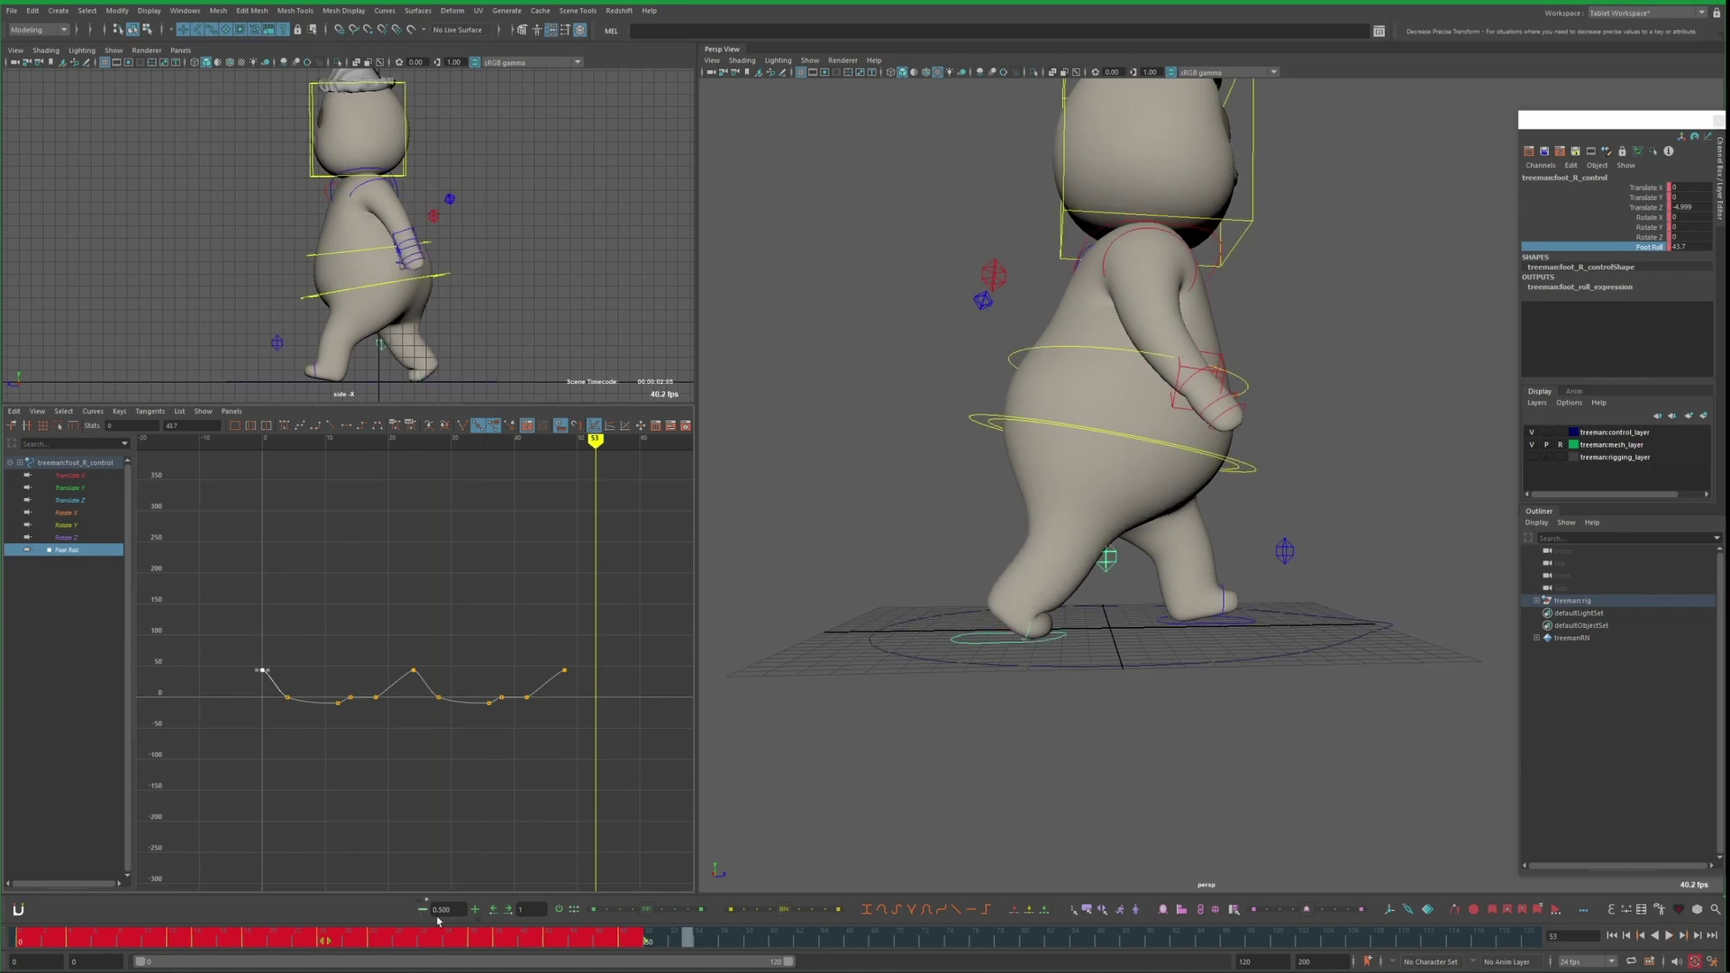
key("ctrl+v")
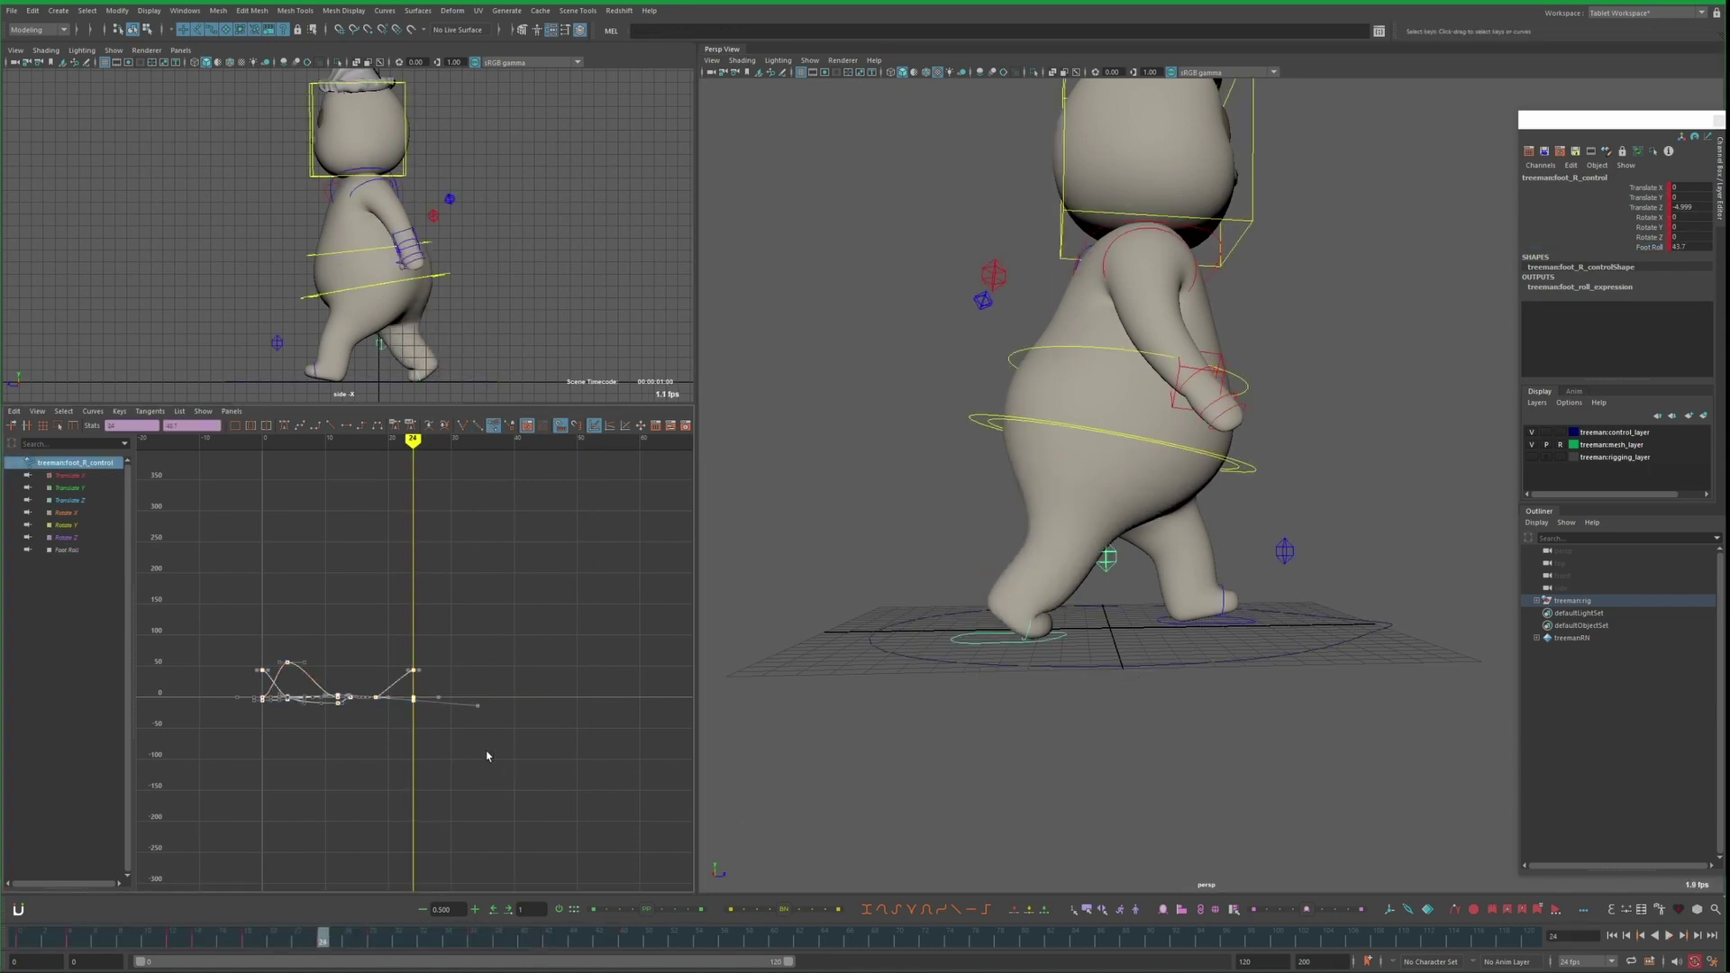
key("ctrl+v")
key("alt+v")
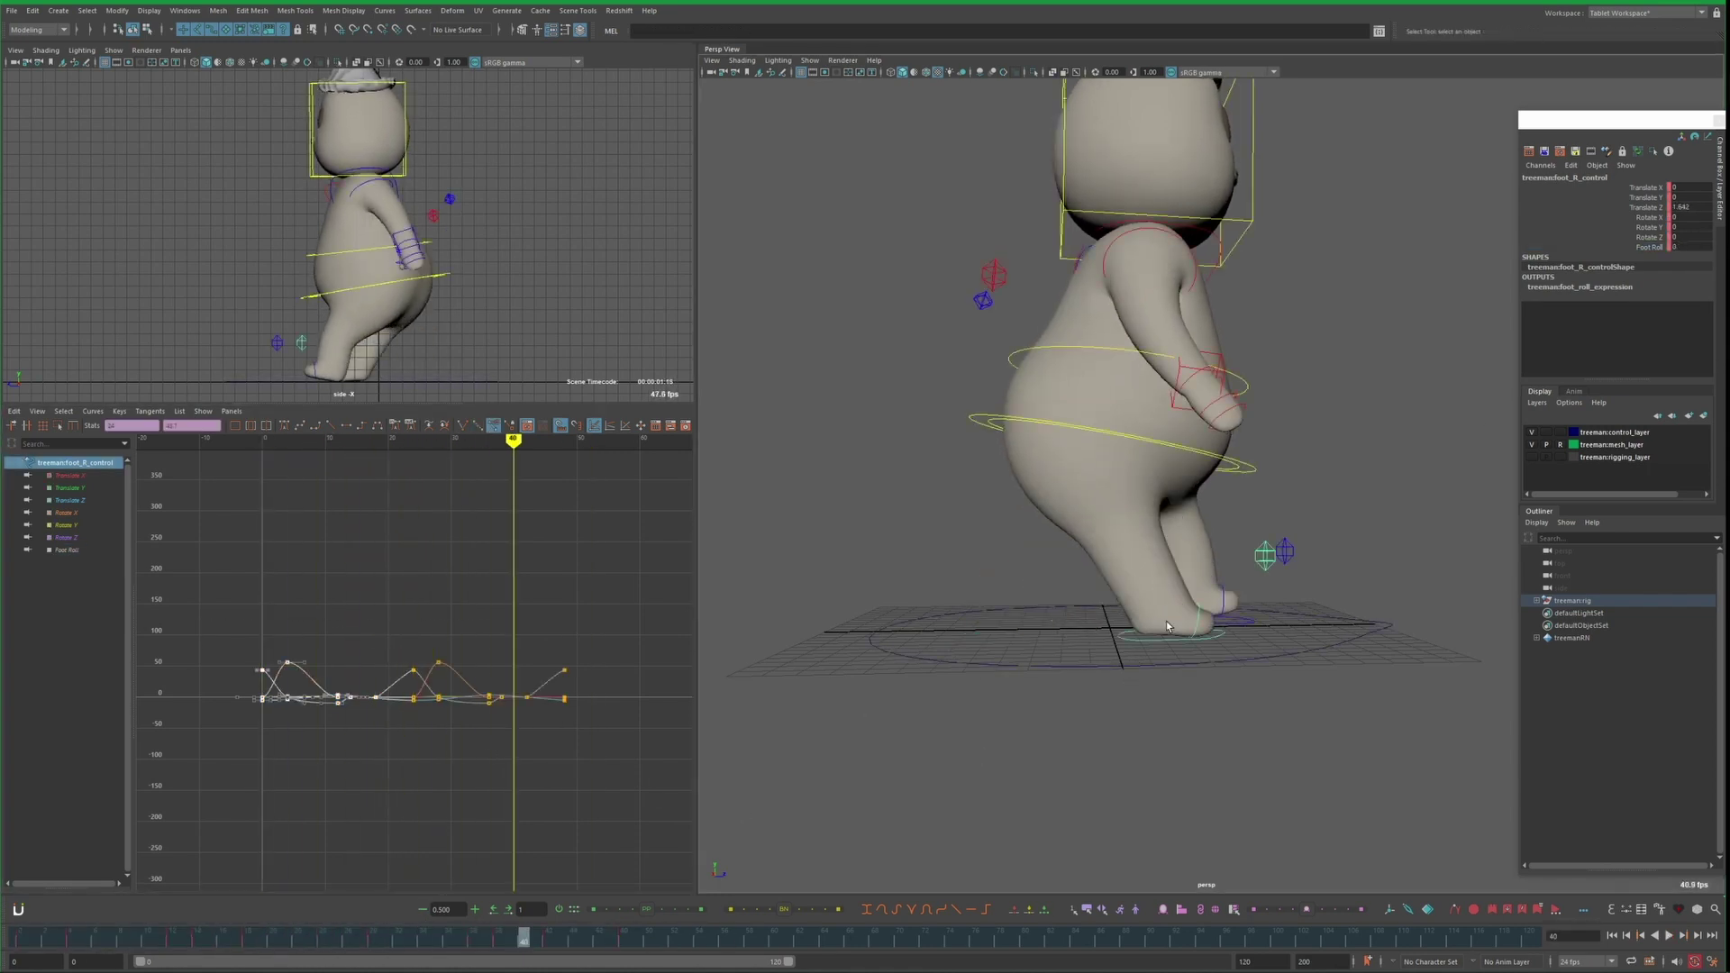
left_click_drag(18, 939, 631, 939, "shift")
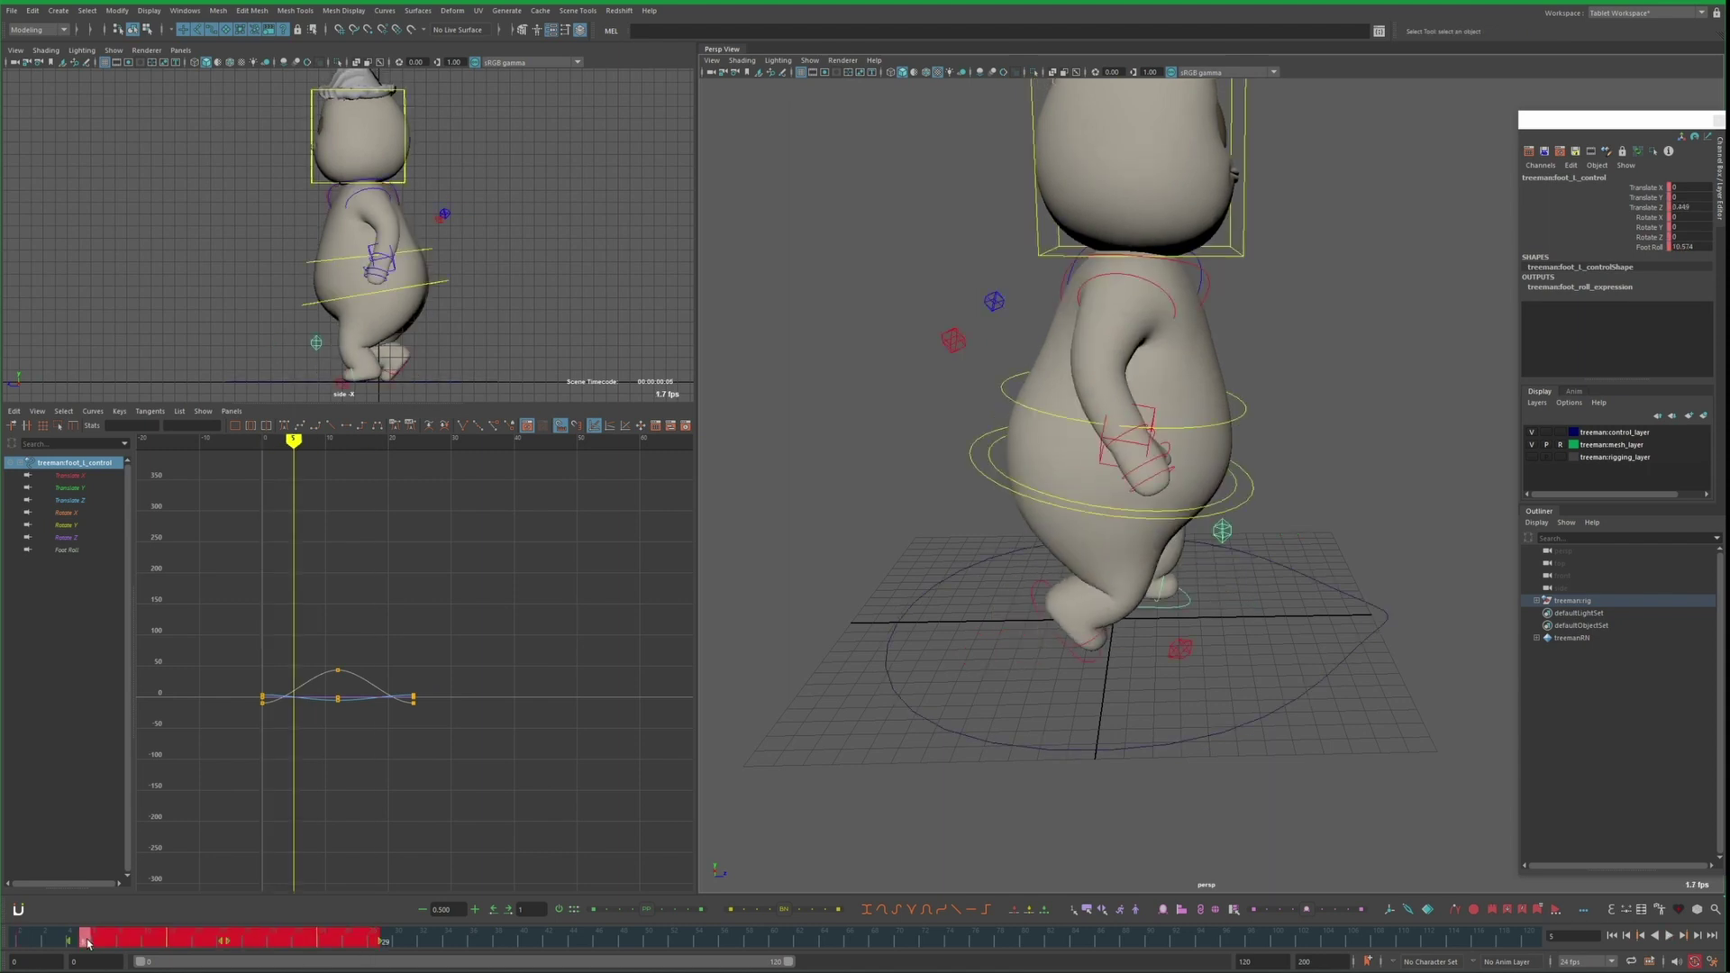
key("Delete")
key("ctrl+v")
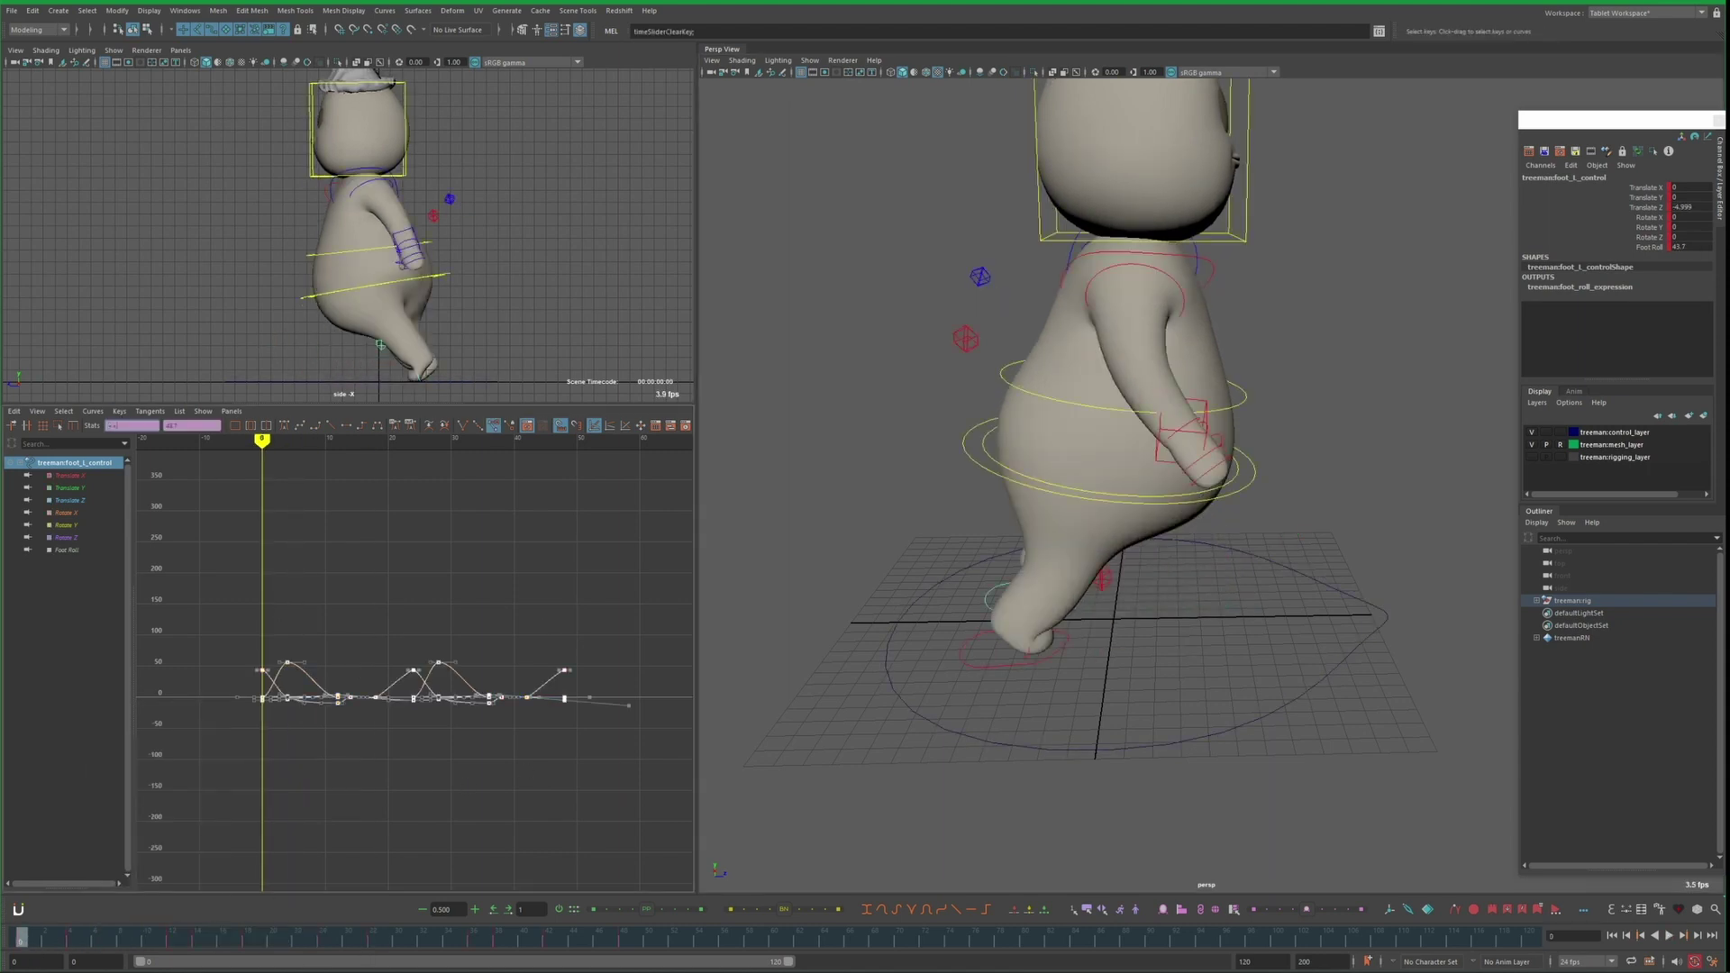
Delete the foot's curve keys after frame 24 in the Graph Editor and play back
right_click(298, 716)
left_click(333, 793)
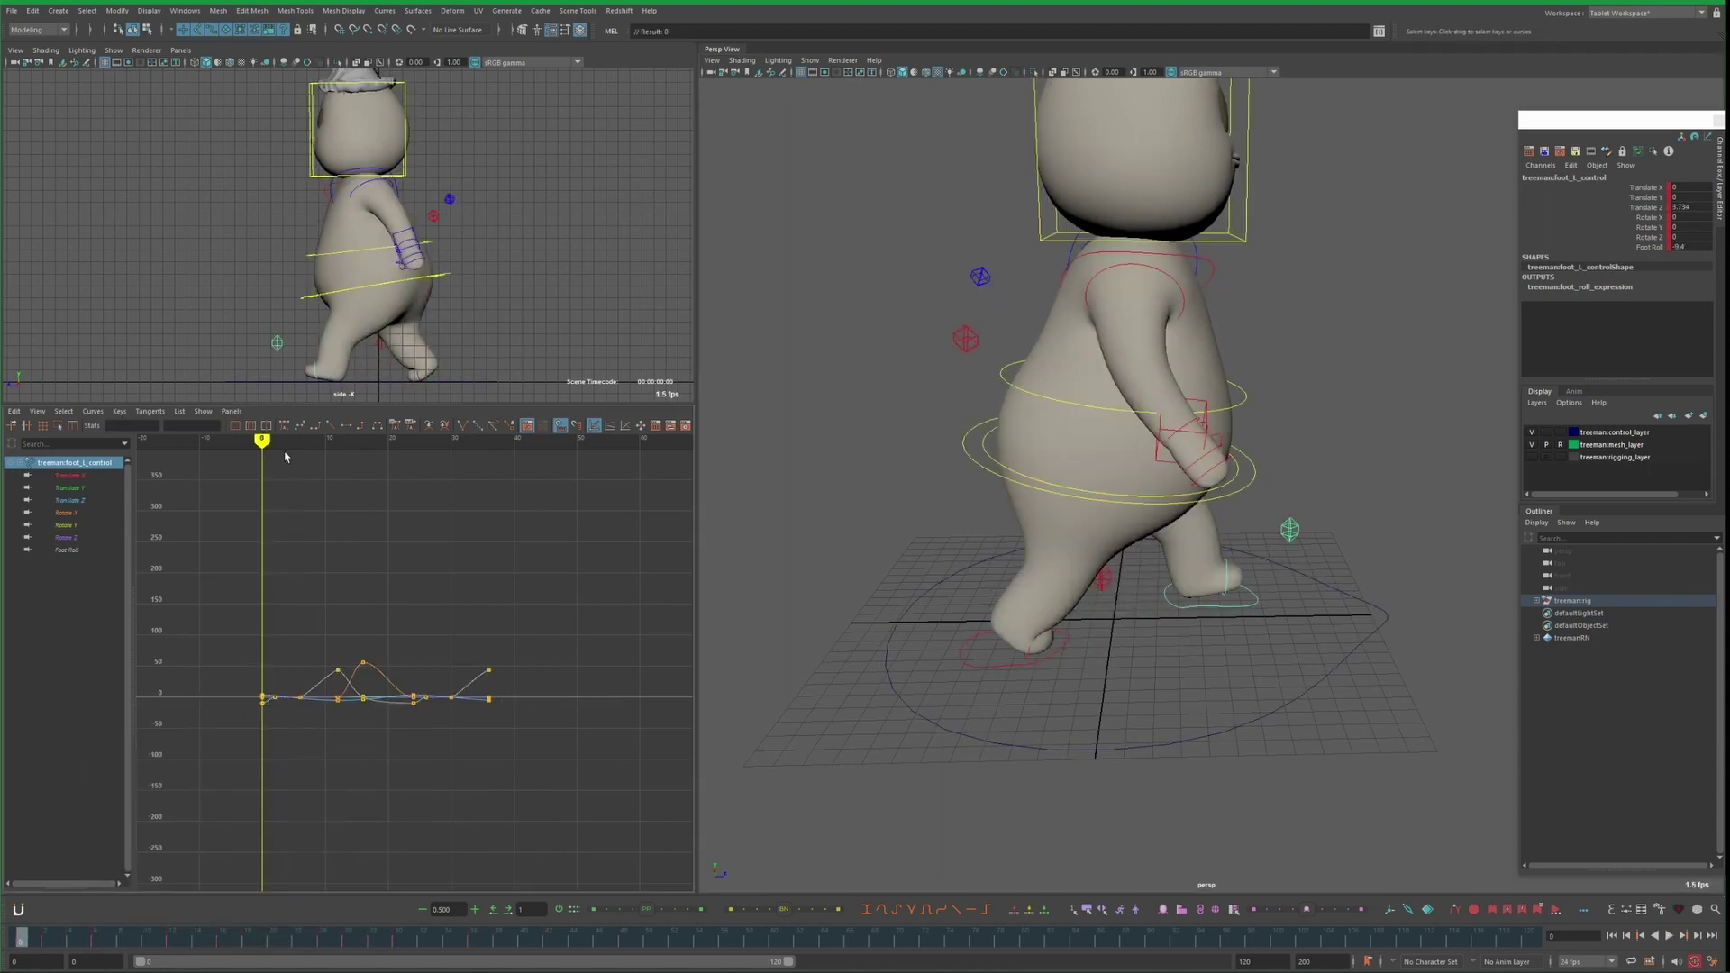
left_click_drag(265, 496, 406, 495)
right_click(558, 733)
left_click(594, 793)
key("alt+v")
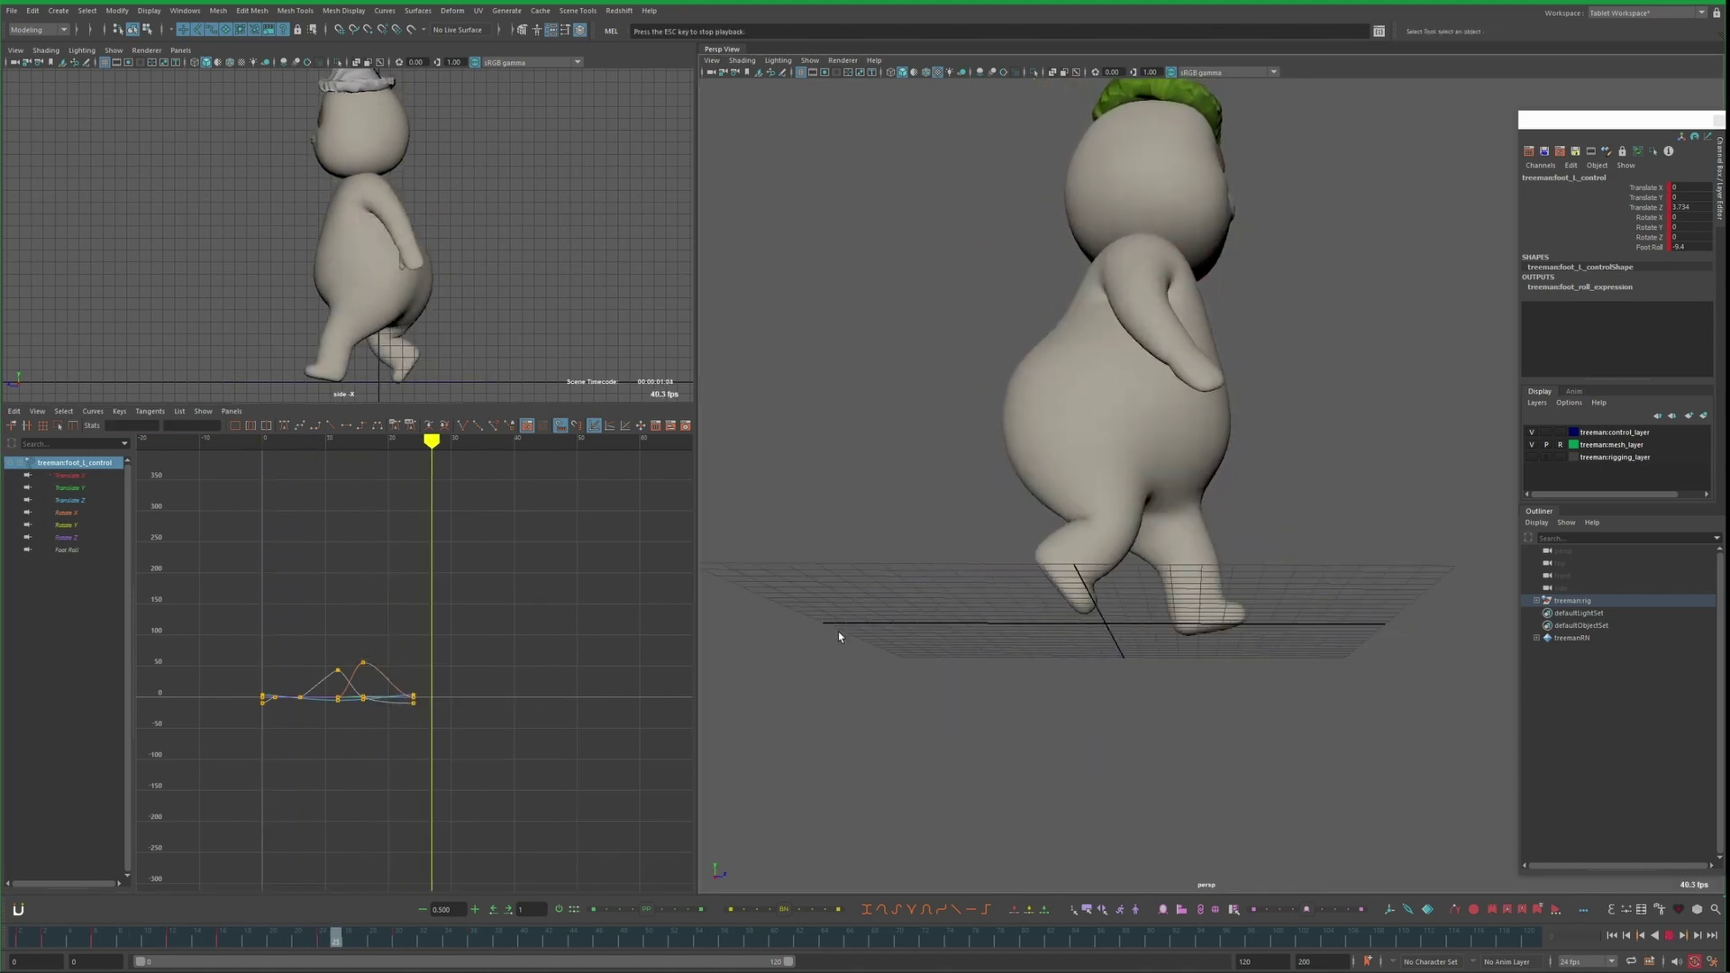
Delete foot_R_control's time-slider keys after the cycle and play the walk
left_click(1036, 661)
left_click_drag(345, 938, 720, 938, "shift")
right_click(721, 938)
right_click(590, 938)
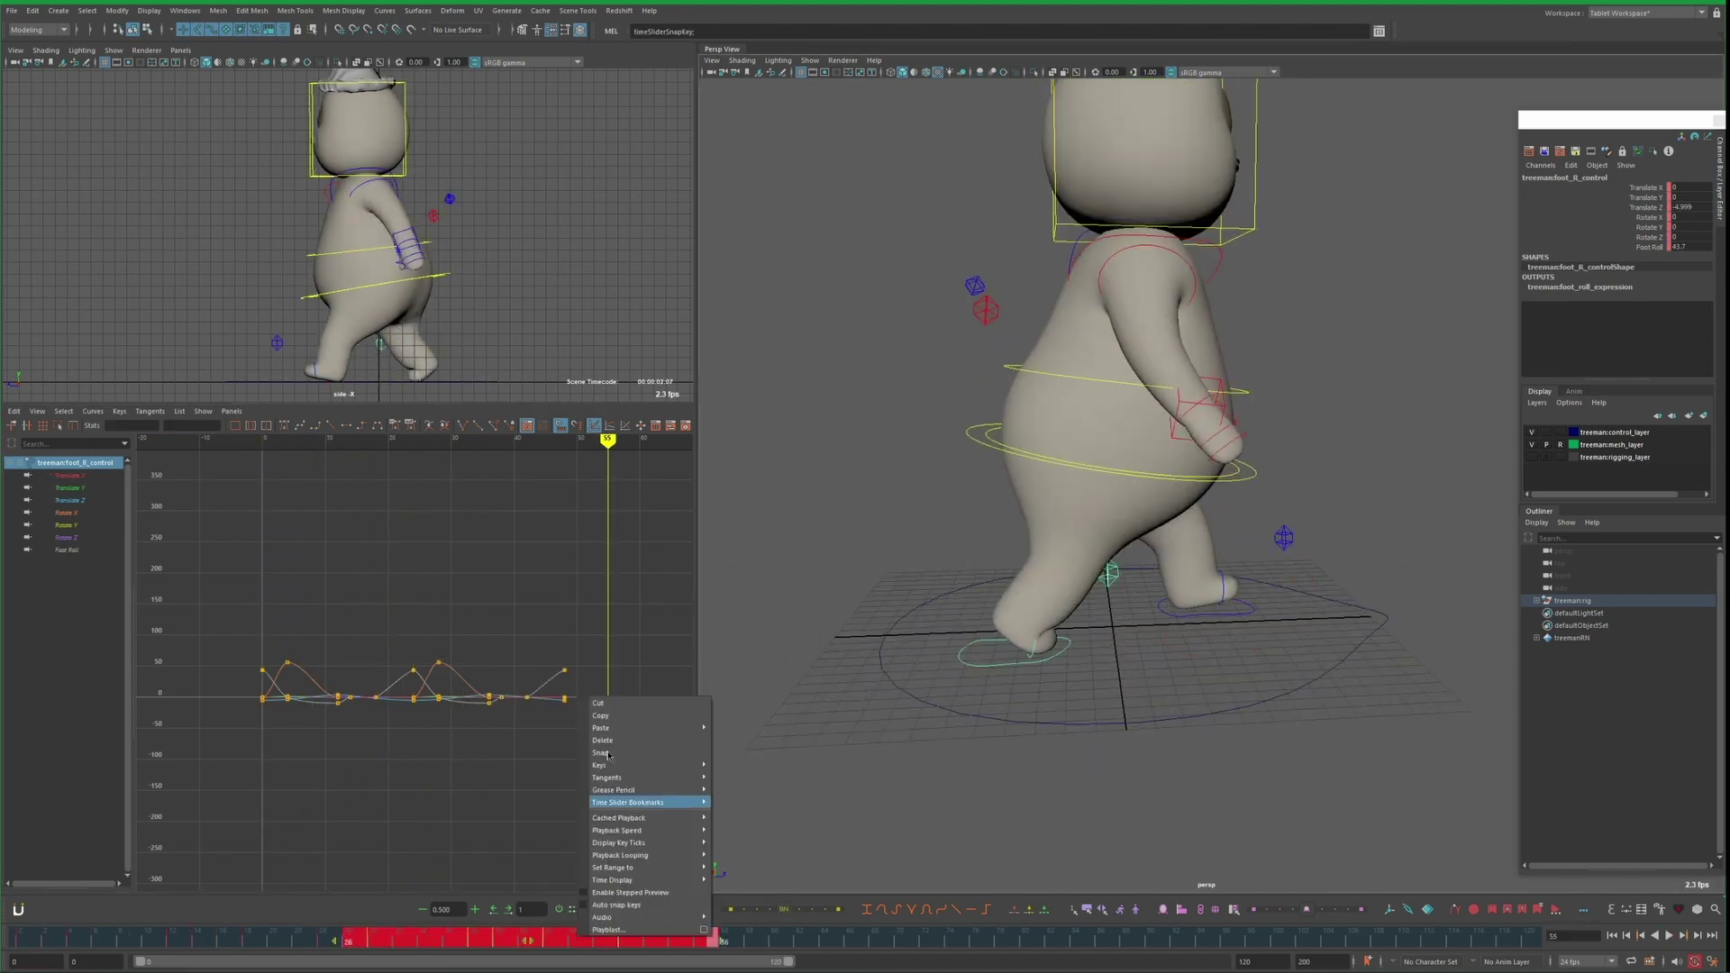
left_click(631, 743)
key("alt+v")
left_click(798, 569)
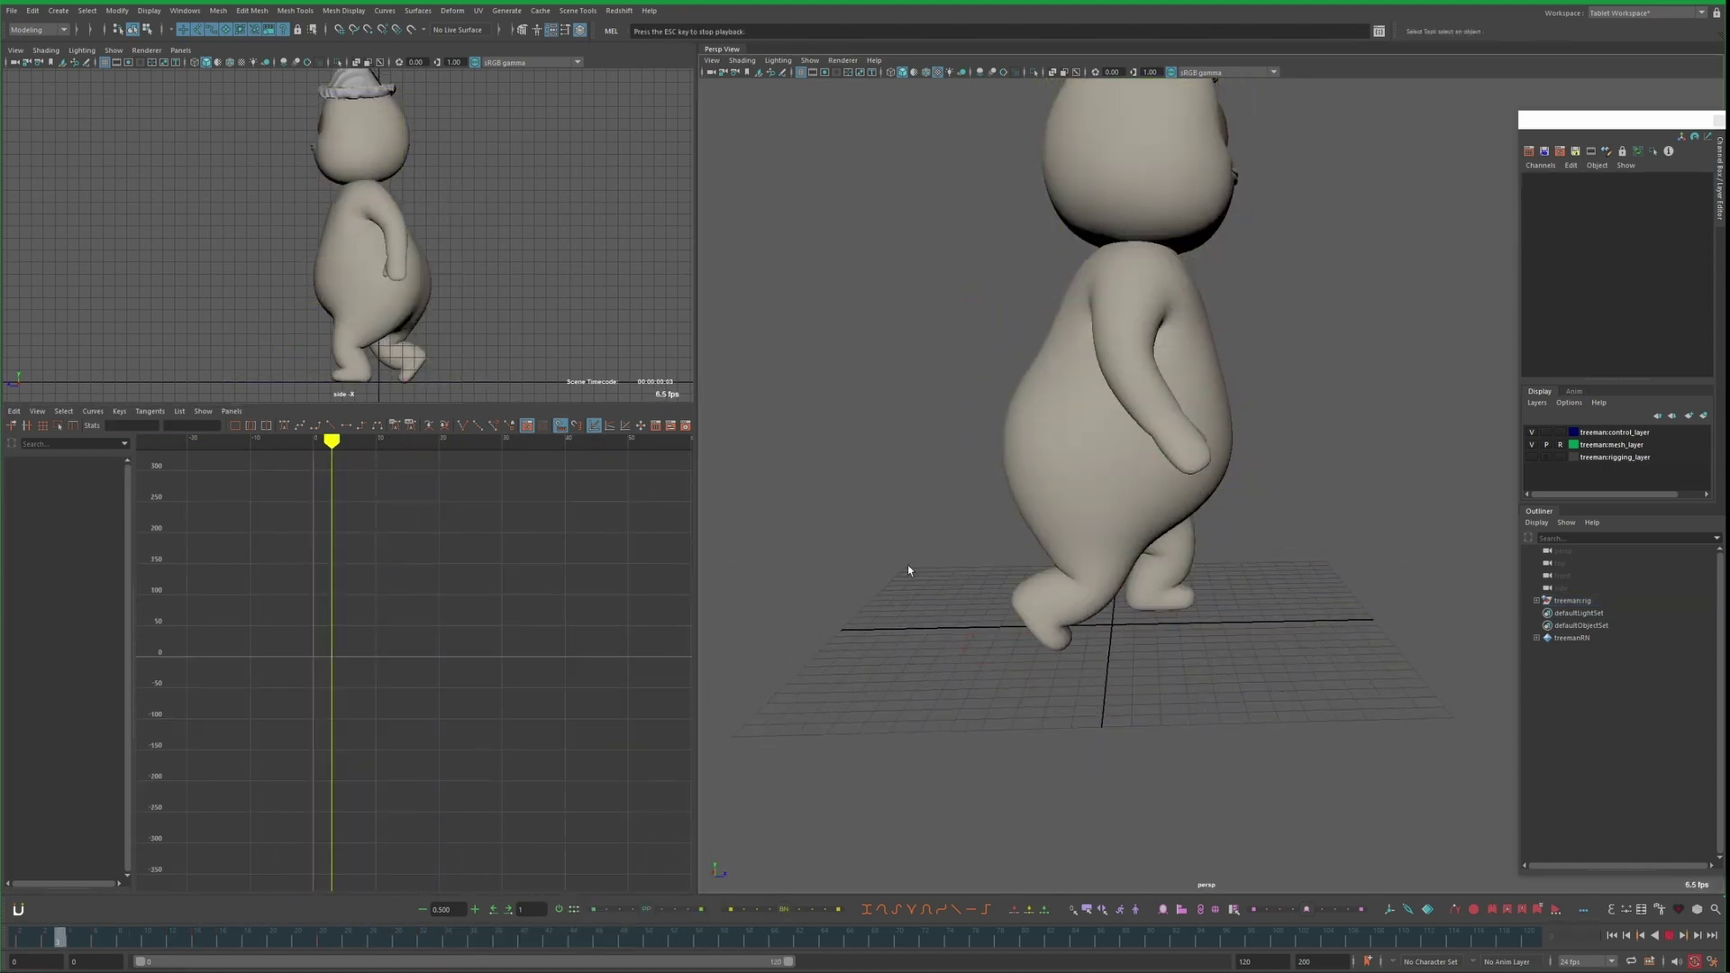
Select the chest control for rotation and fit its curves in the Graph Editor
left_click_drag(998, 370, 1128, 620)
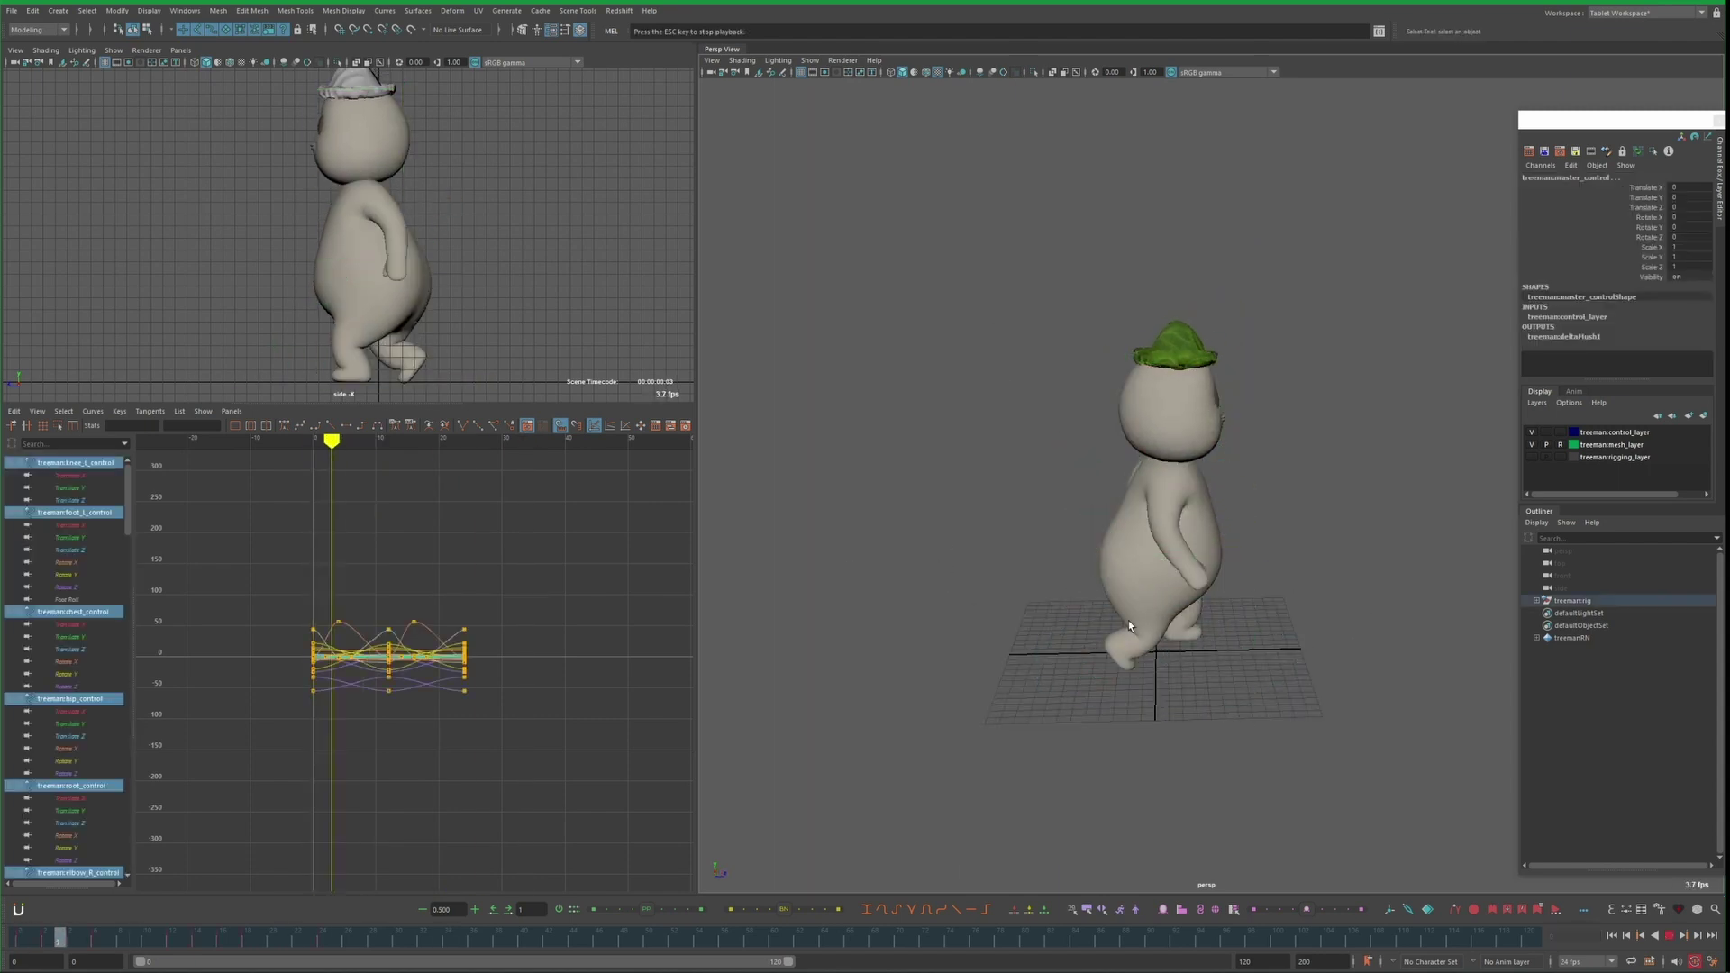
left_click(1059, 541)
key("e")
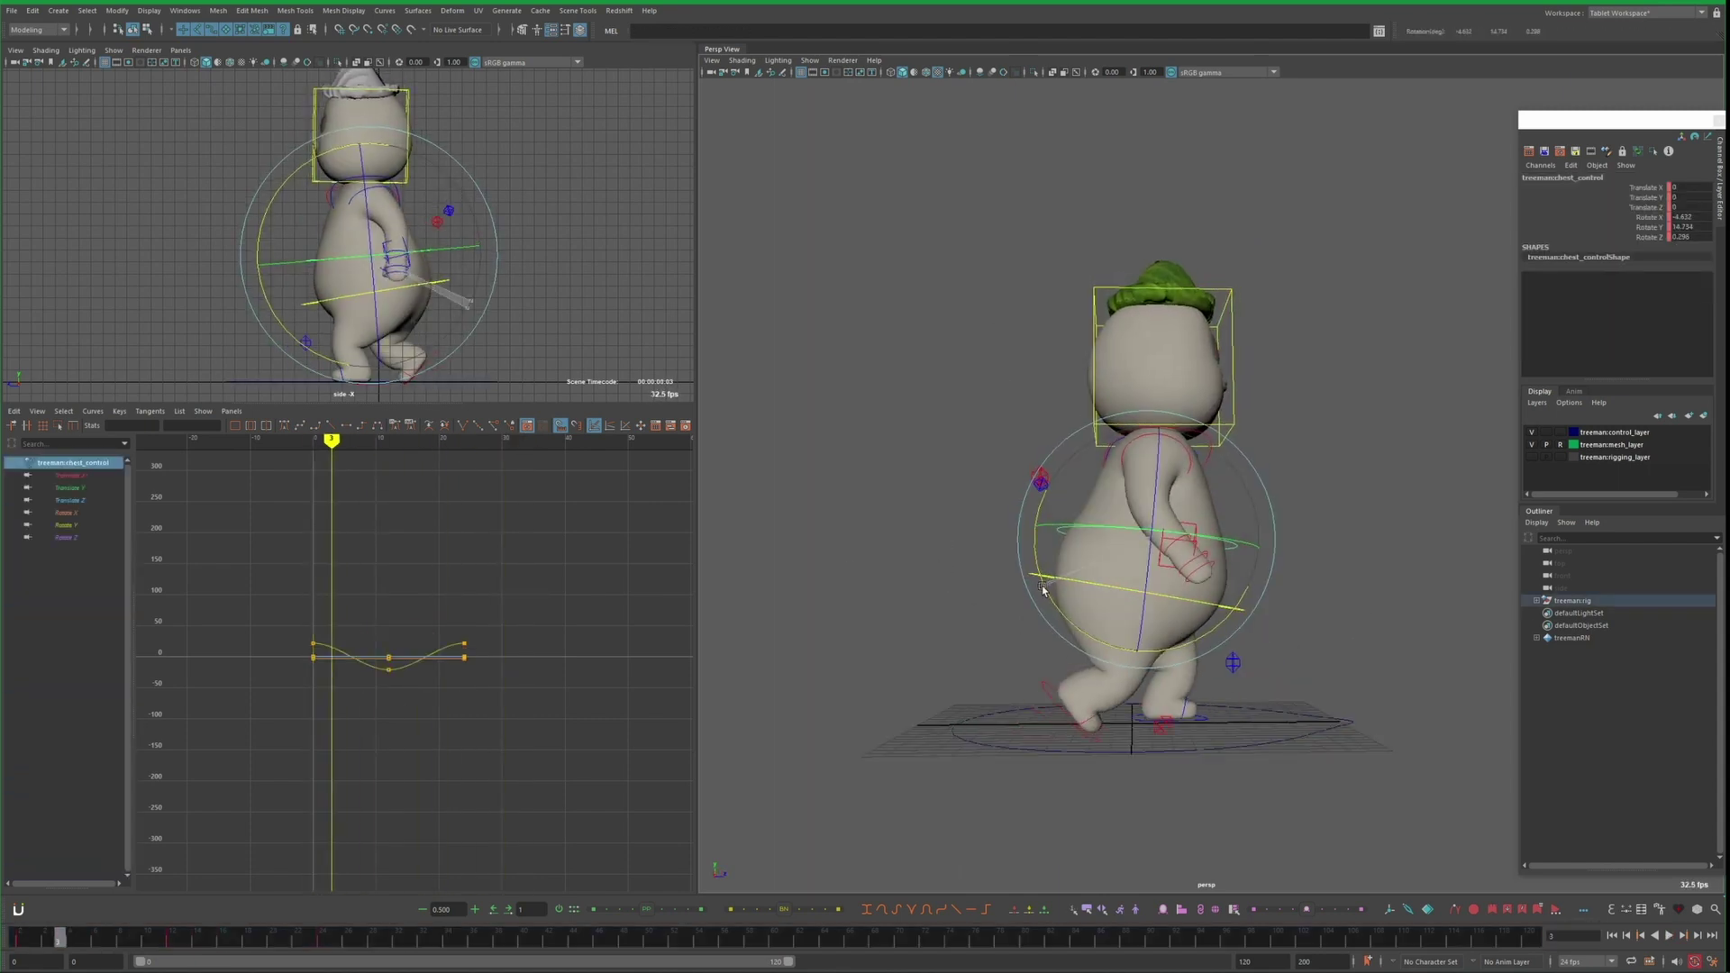
key("Escape")
key("f")
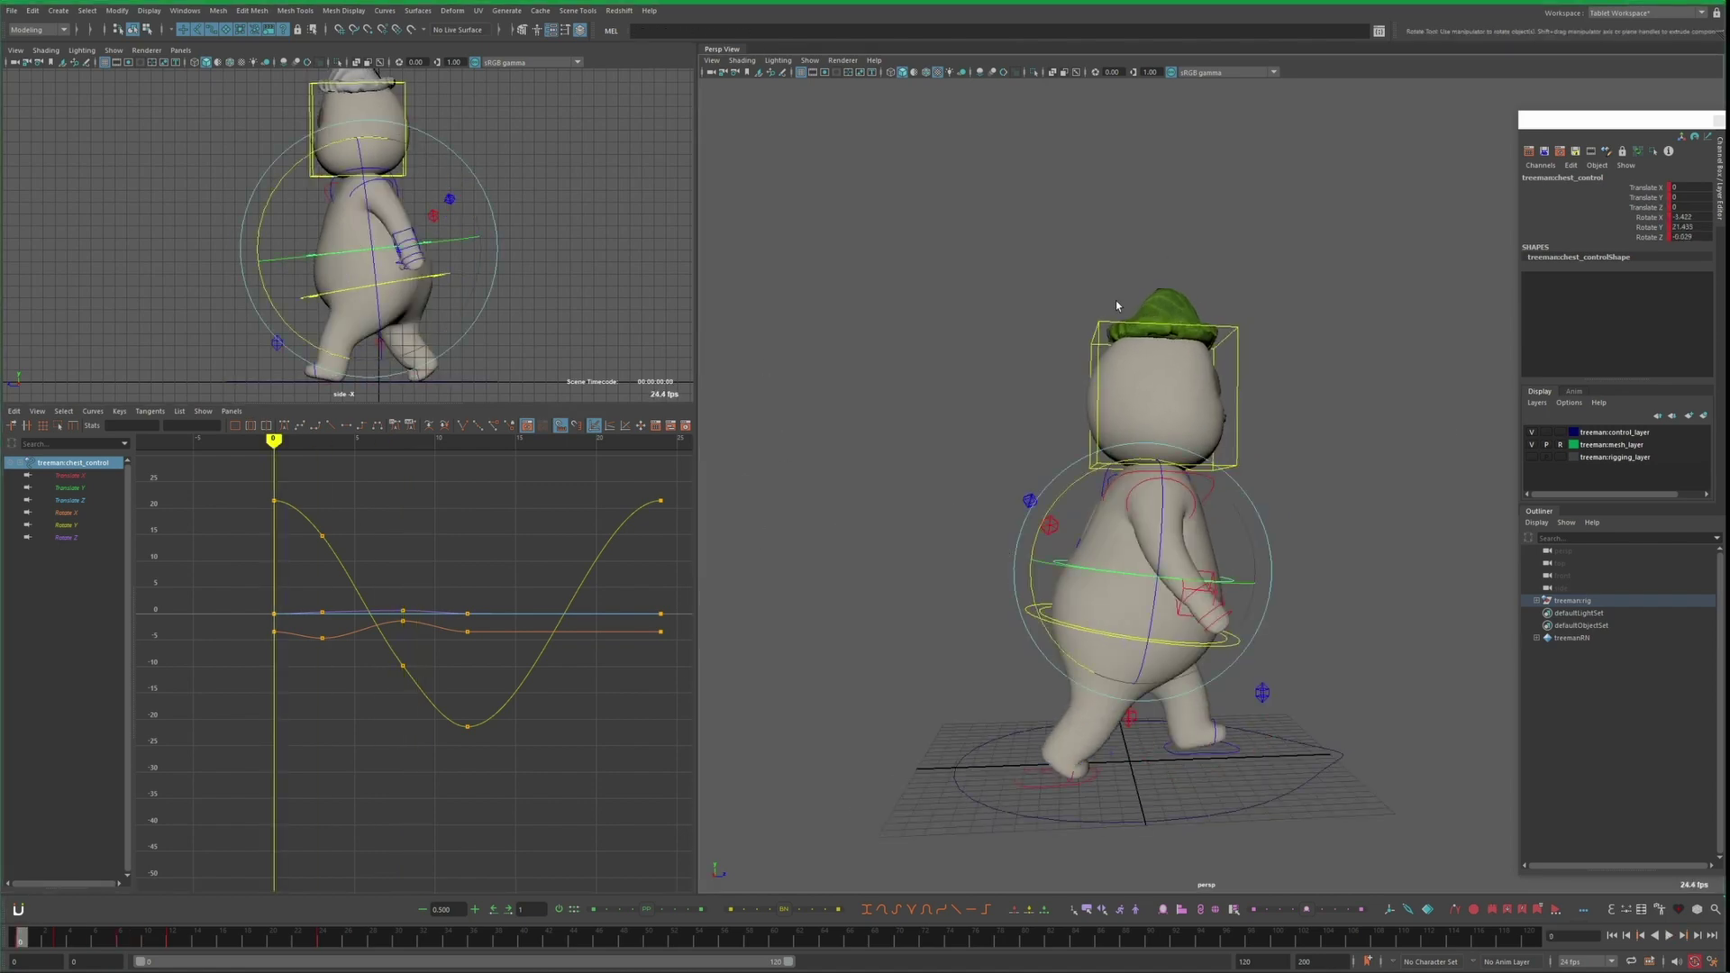
Copy the early Rotate X keys later in the cycle for a two-bump sway, dropping the frame-25 key
left_click(65, 512)
left_click_drag(226, 591, 501, 706)
key("ctrl+c")
key("ctrl+v")
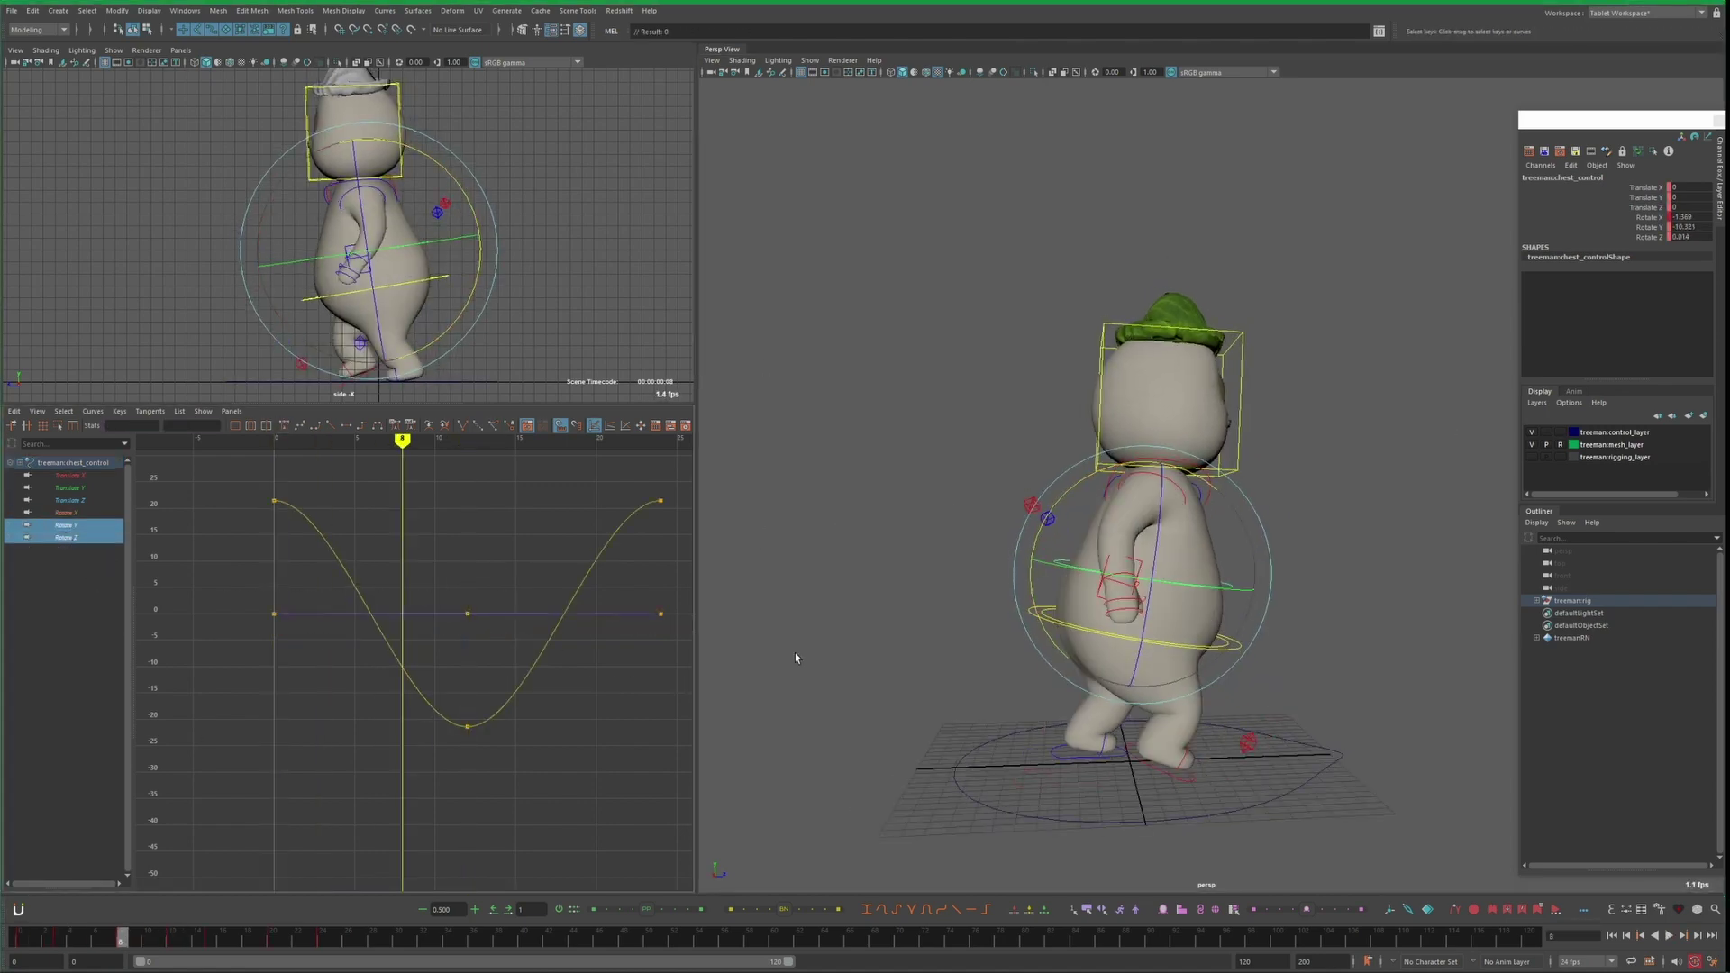
key("Up")
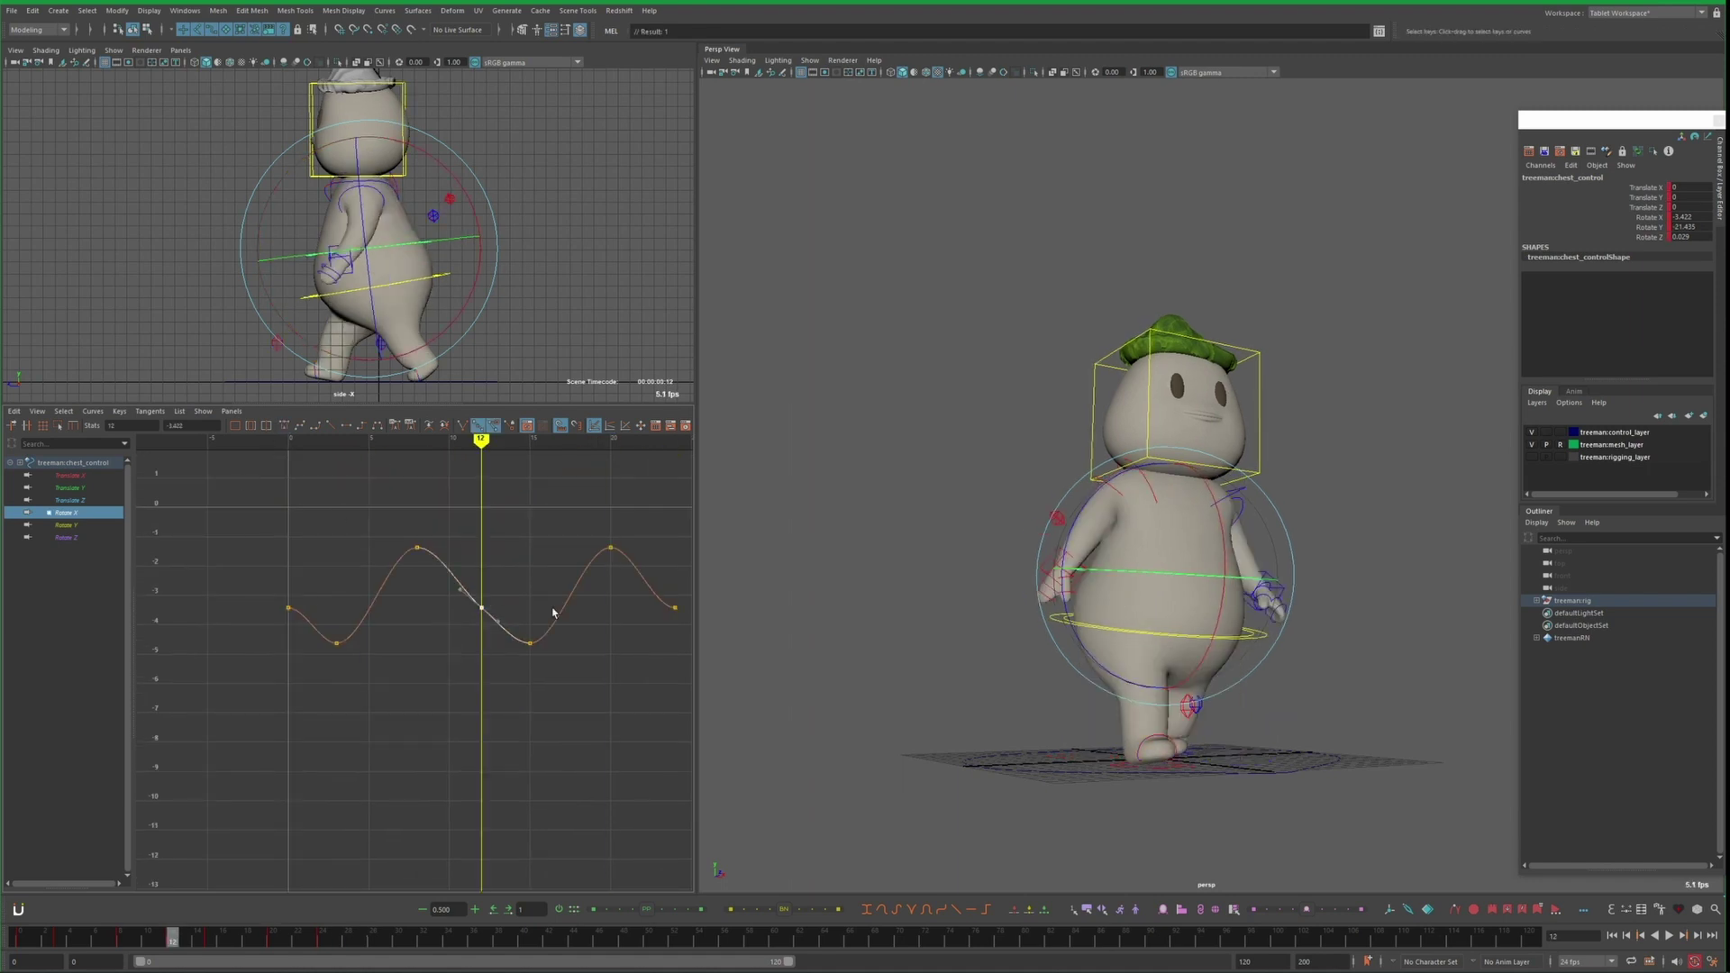
middle_click_drag(505, 505, 450, 527, "alt")
key("ctrl+z")
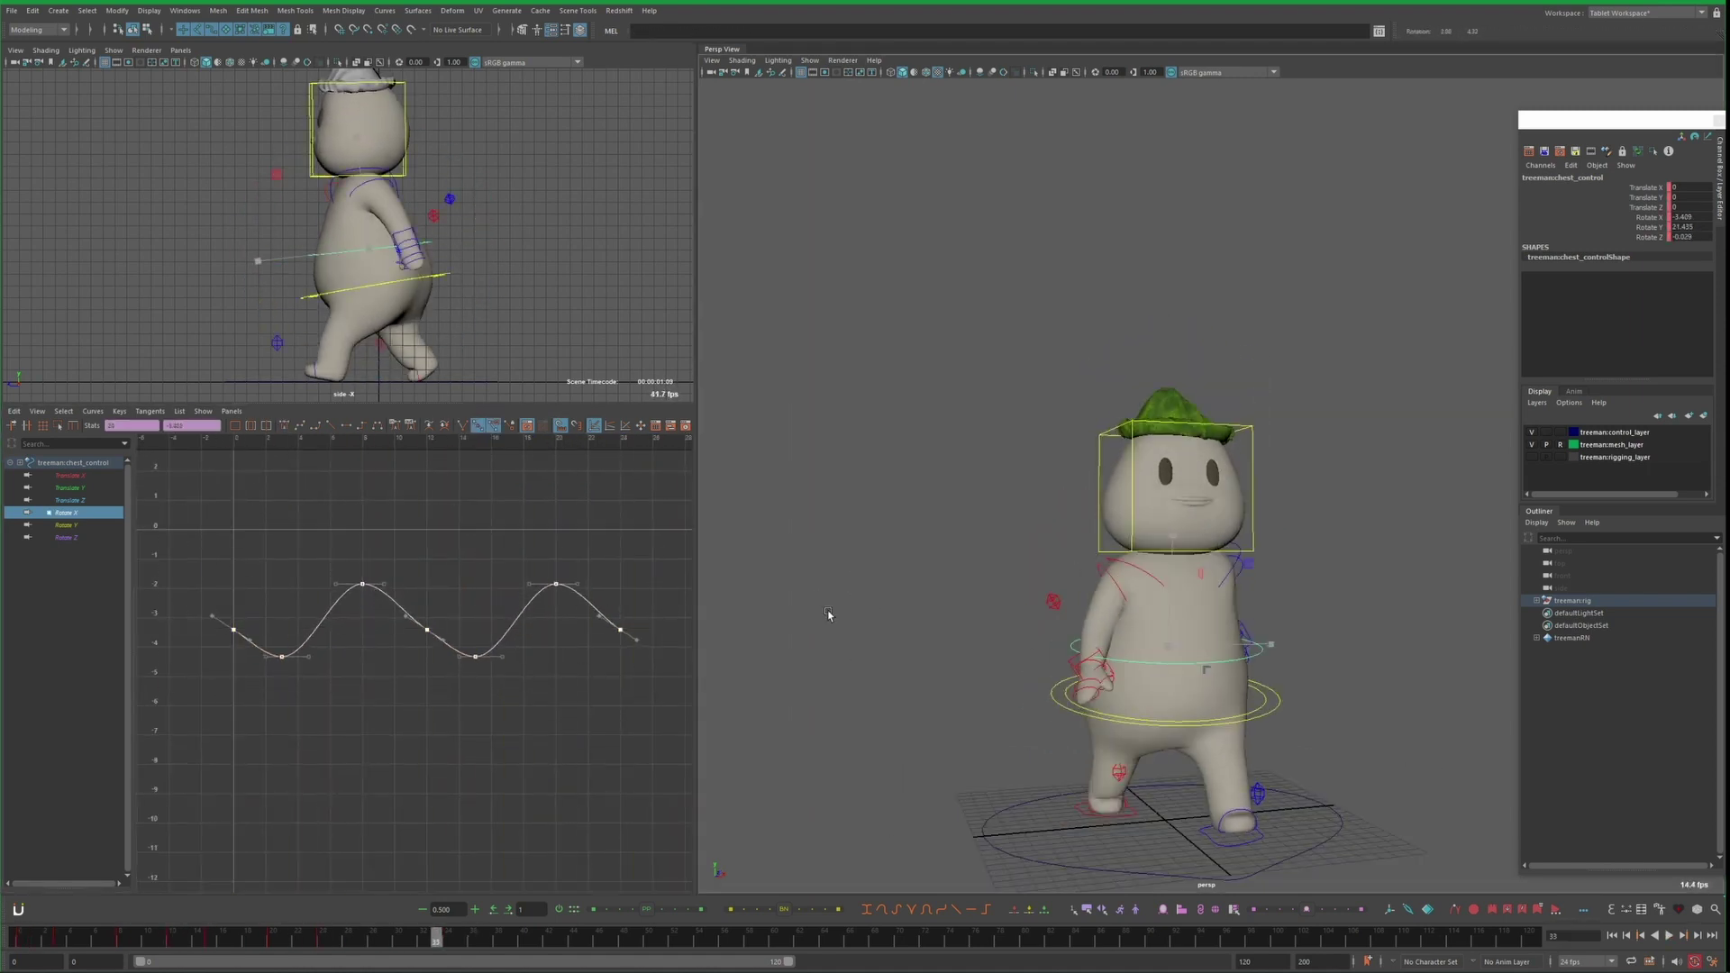
left_click(1162, 563)
Key the head's rotation and shift its keys about three frames later so it lags the body
key("e")
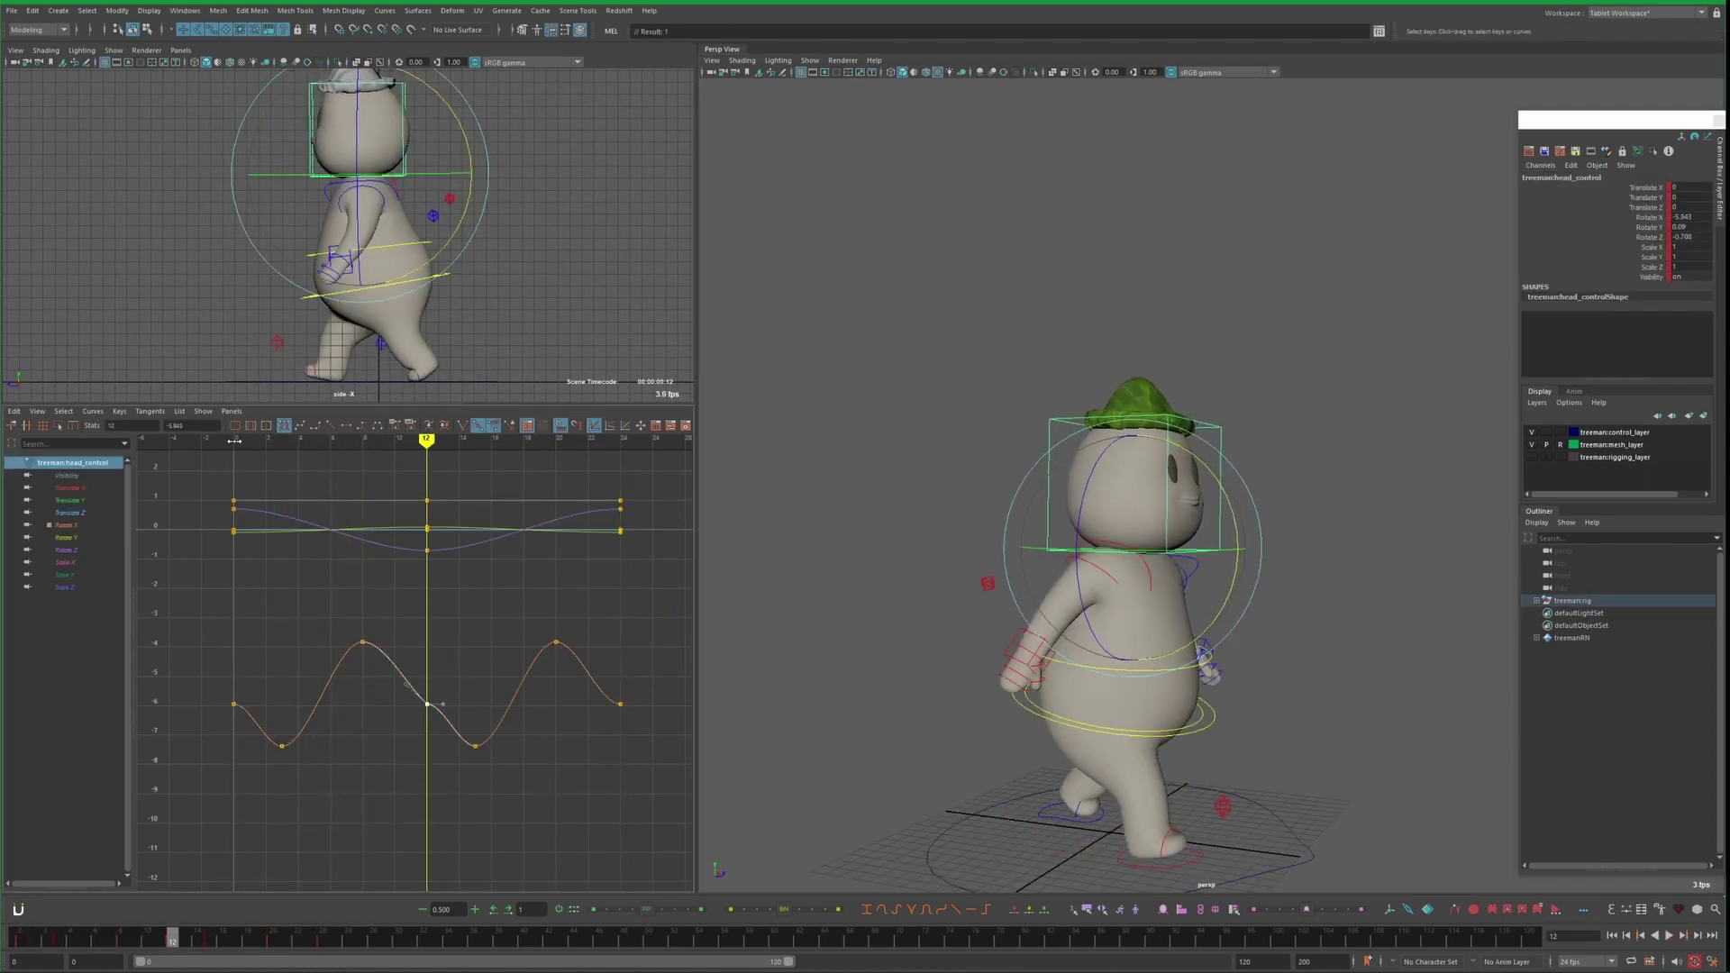
left_click_drag(436, 715, 438, 716)
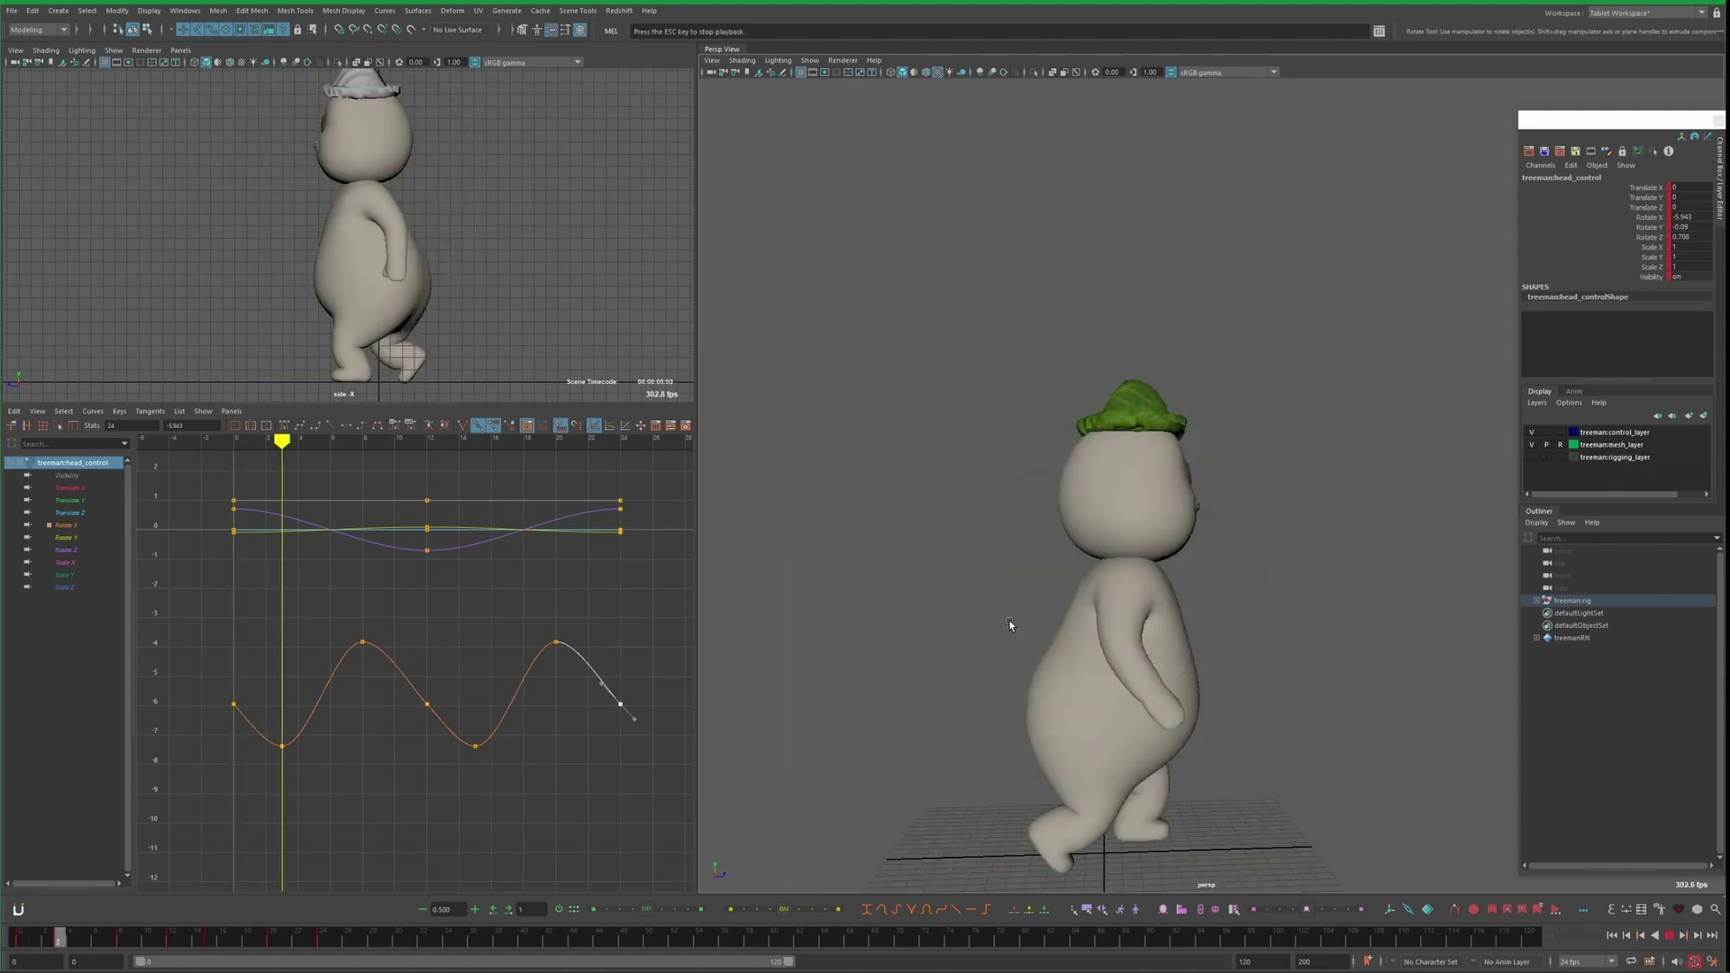
key("f")
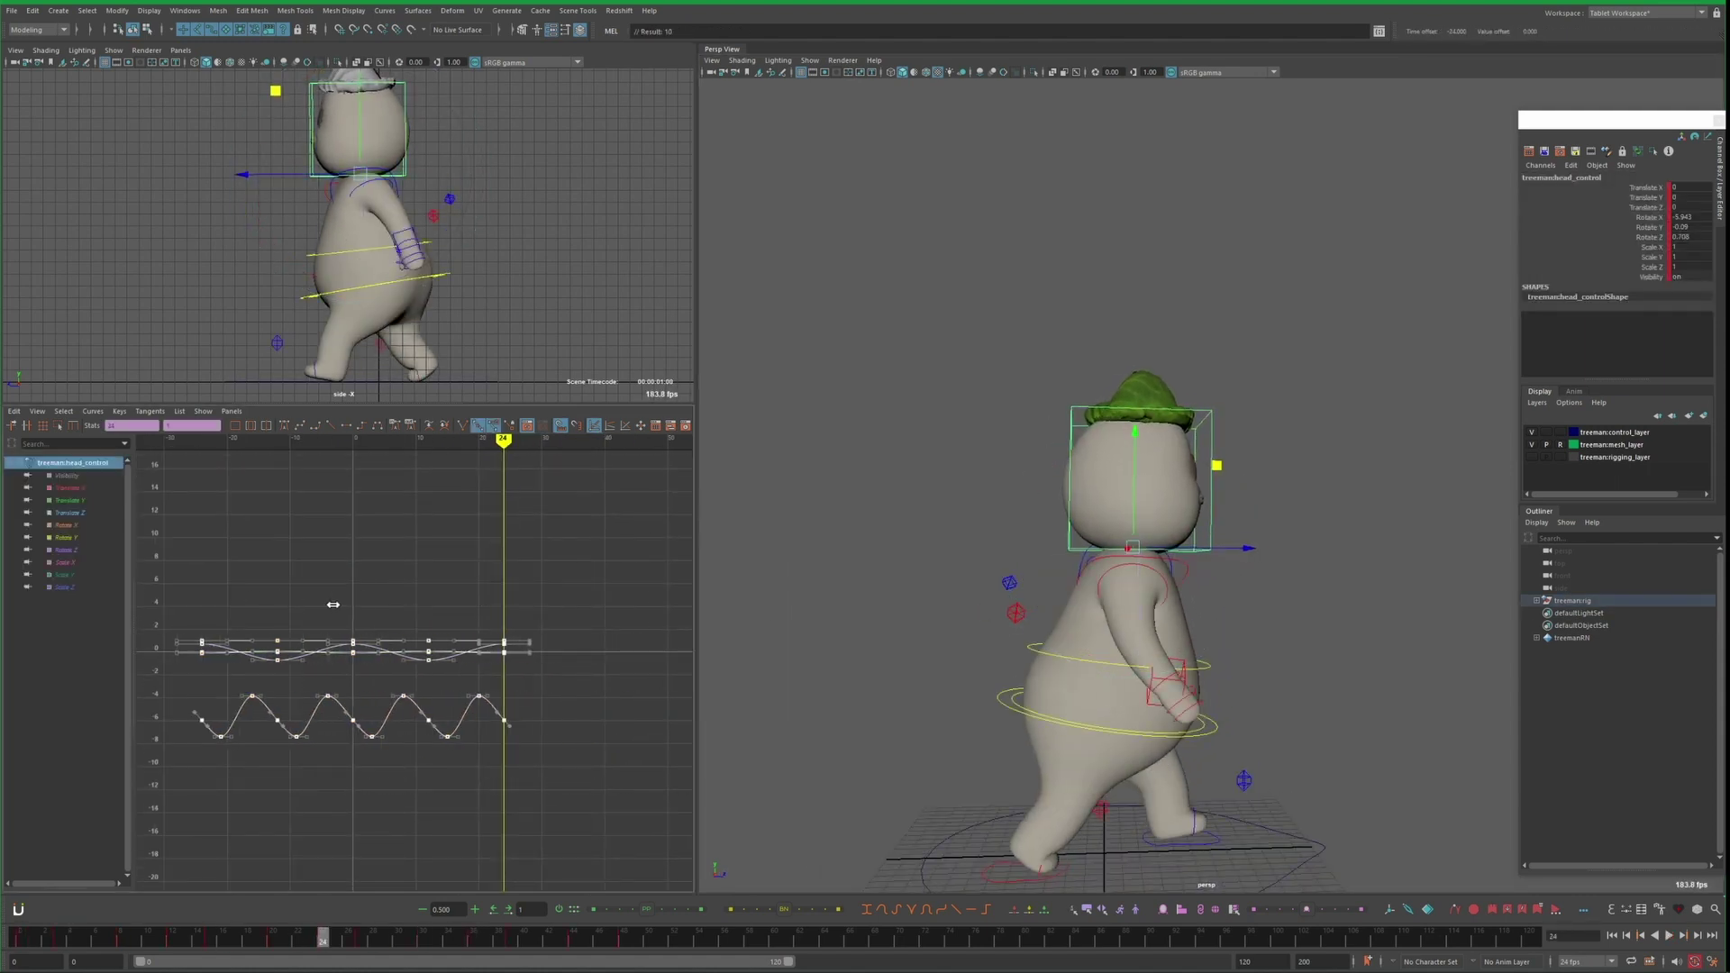
middle_click_drag(334, 604, 352, 604, "shift")
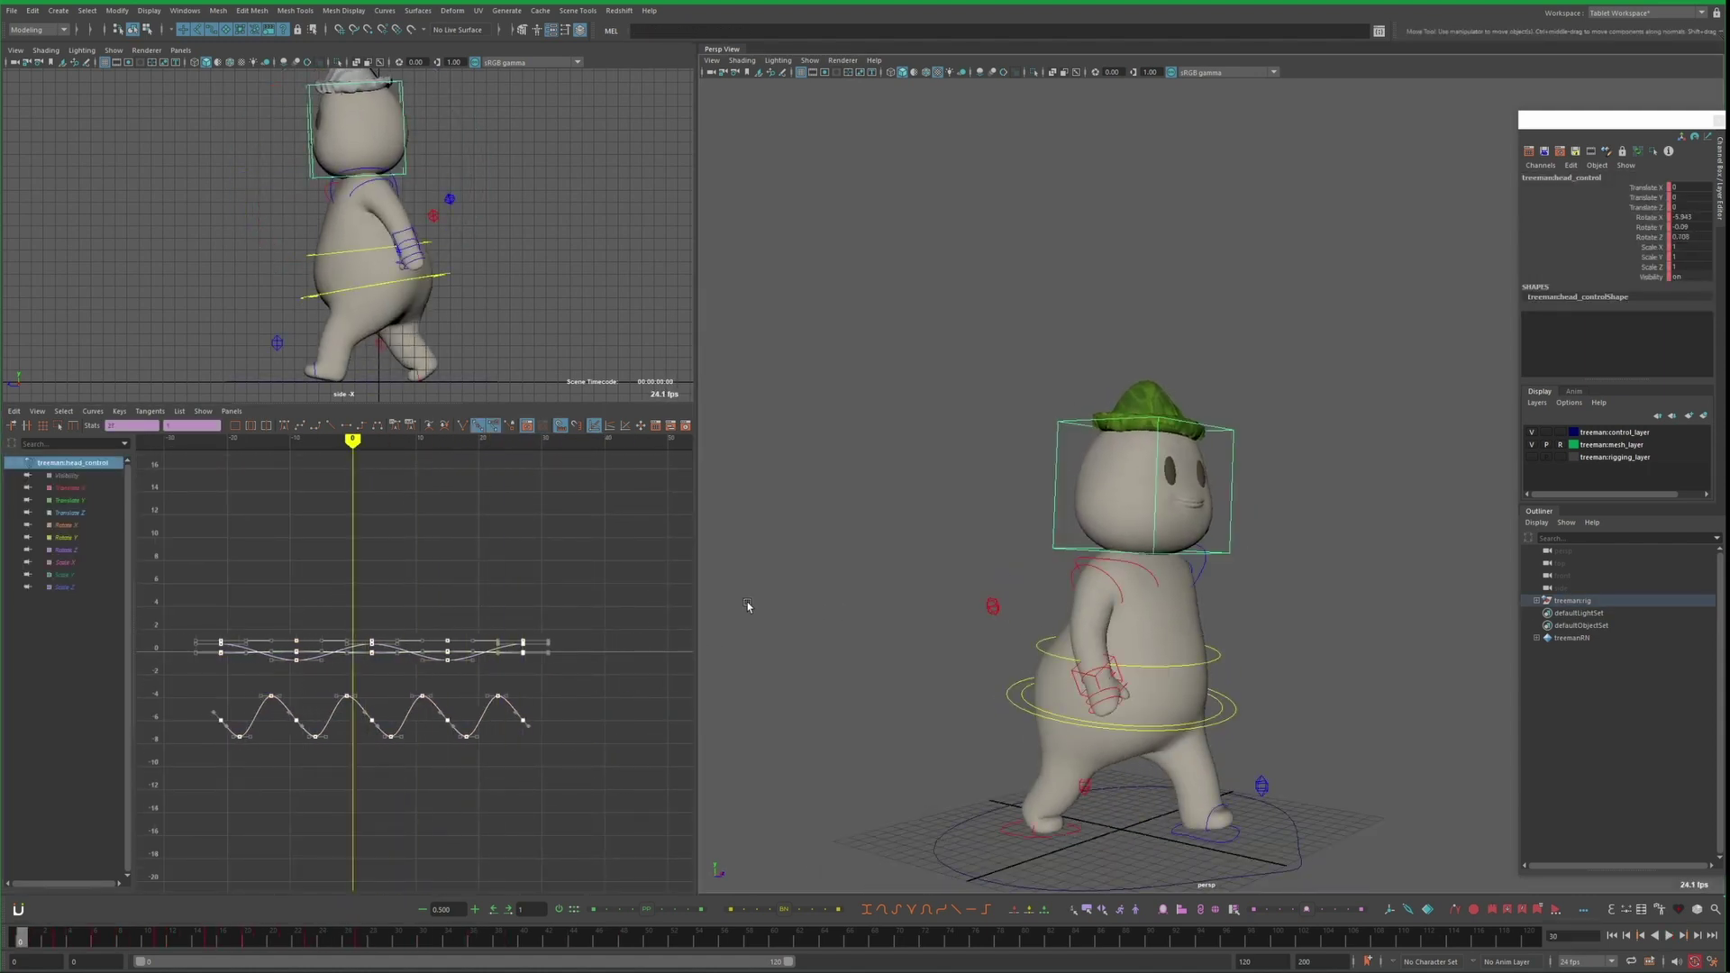
Insert keys at frame 24 on the curves and set the playback end frame to 23
key("Escape")
right_click(590, 767)
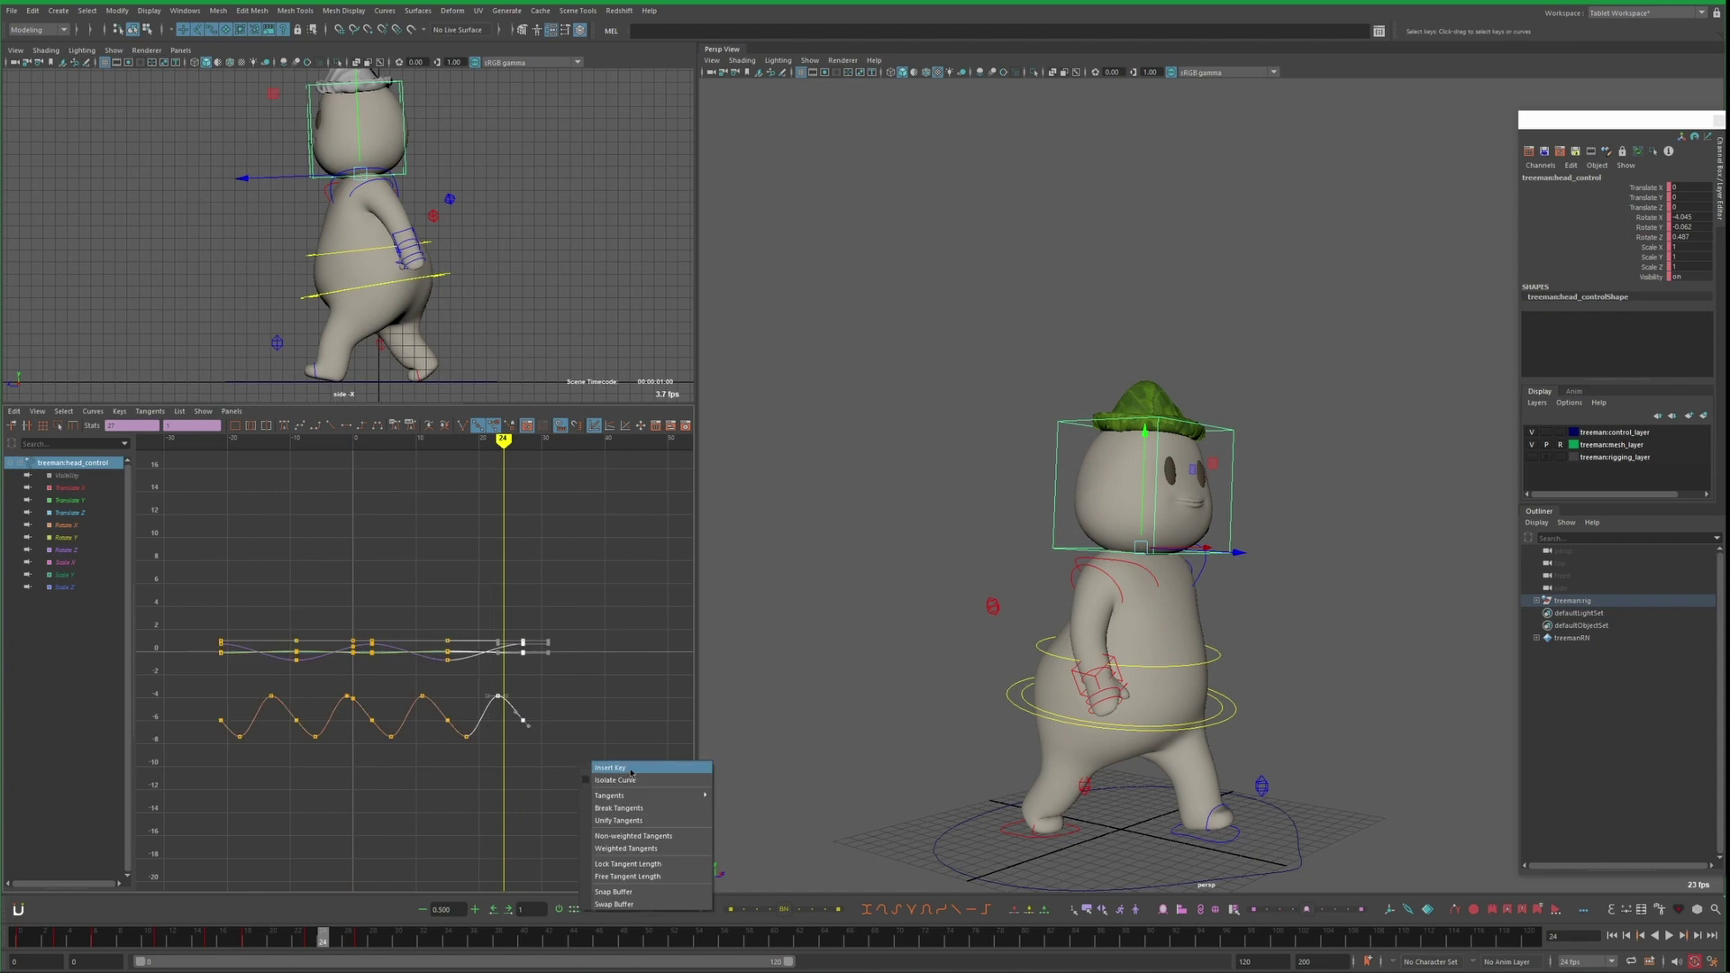
left_click(631, 767)
left_click_drag(581, 755, 502, 615)
key("alt+shift+v")
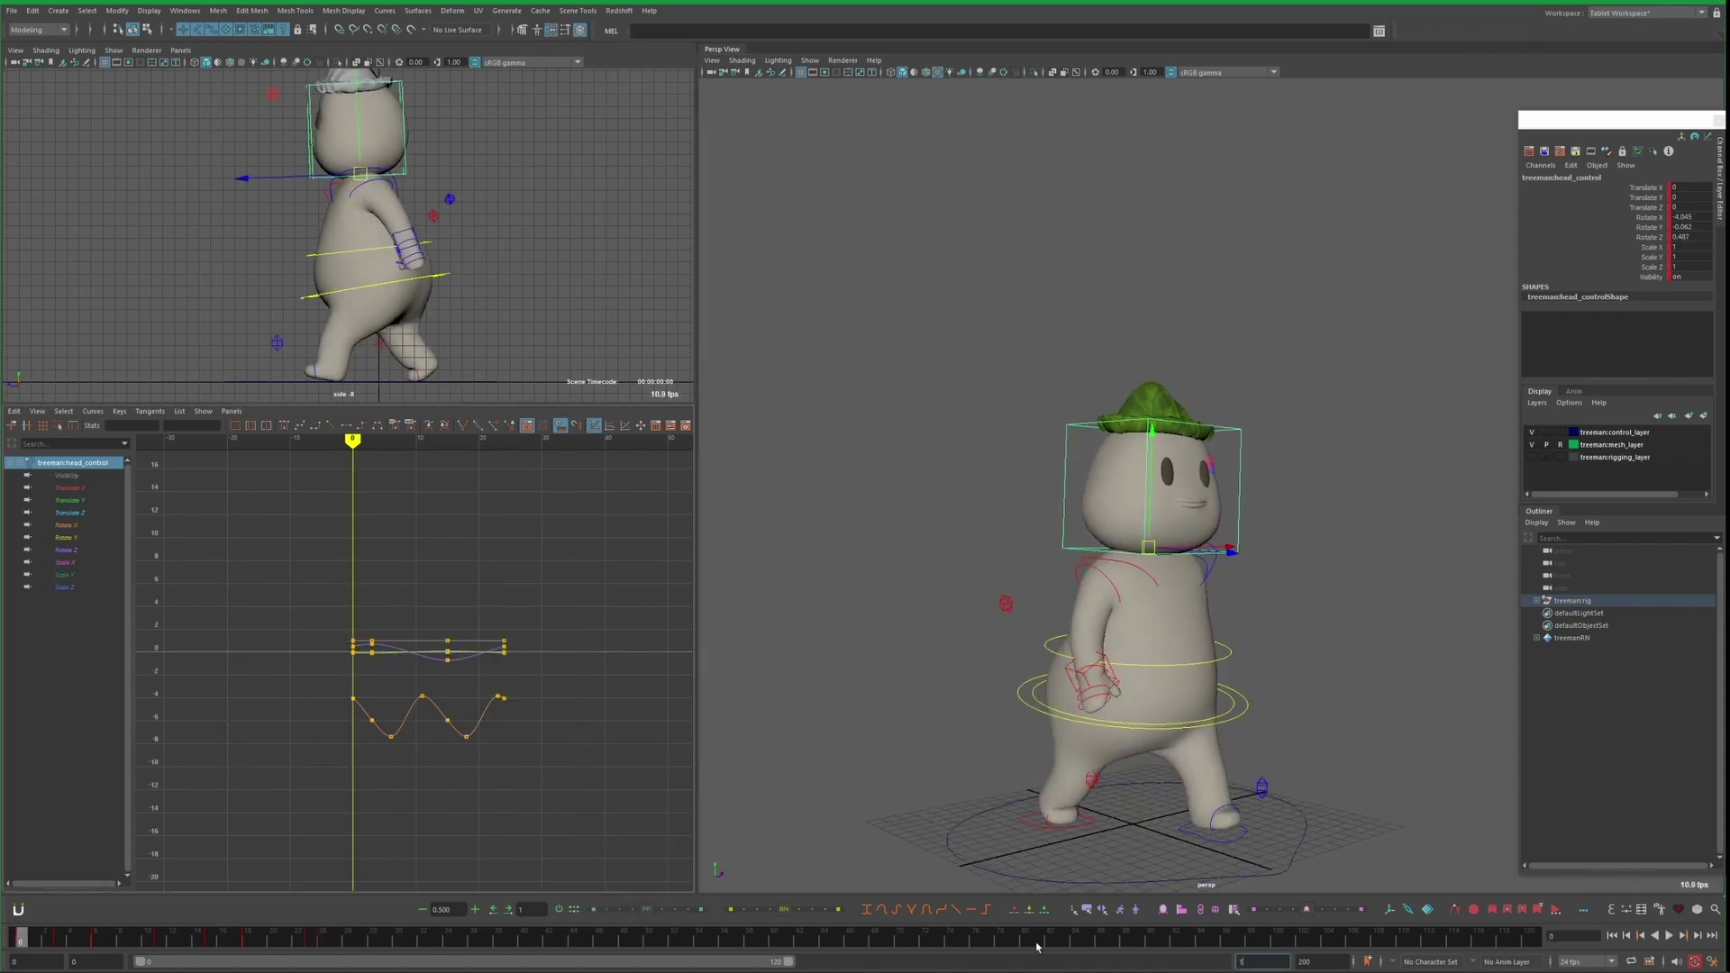
type("23")
key("Return")
left_click(849, 289)
key("alt+v")
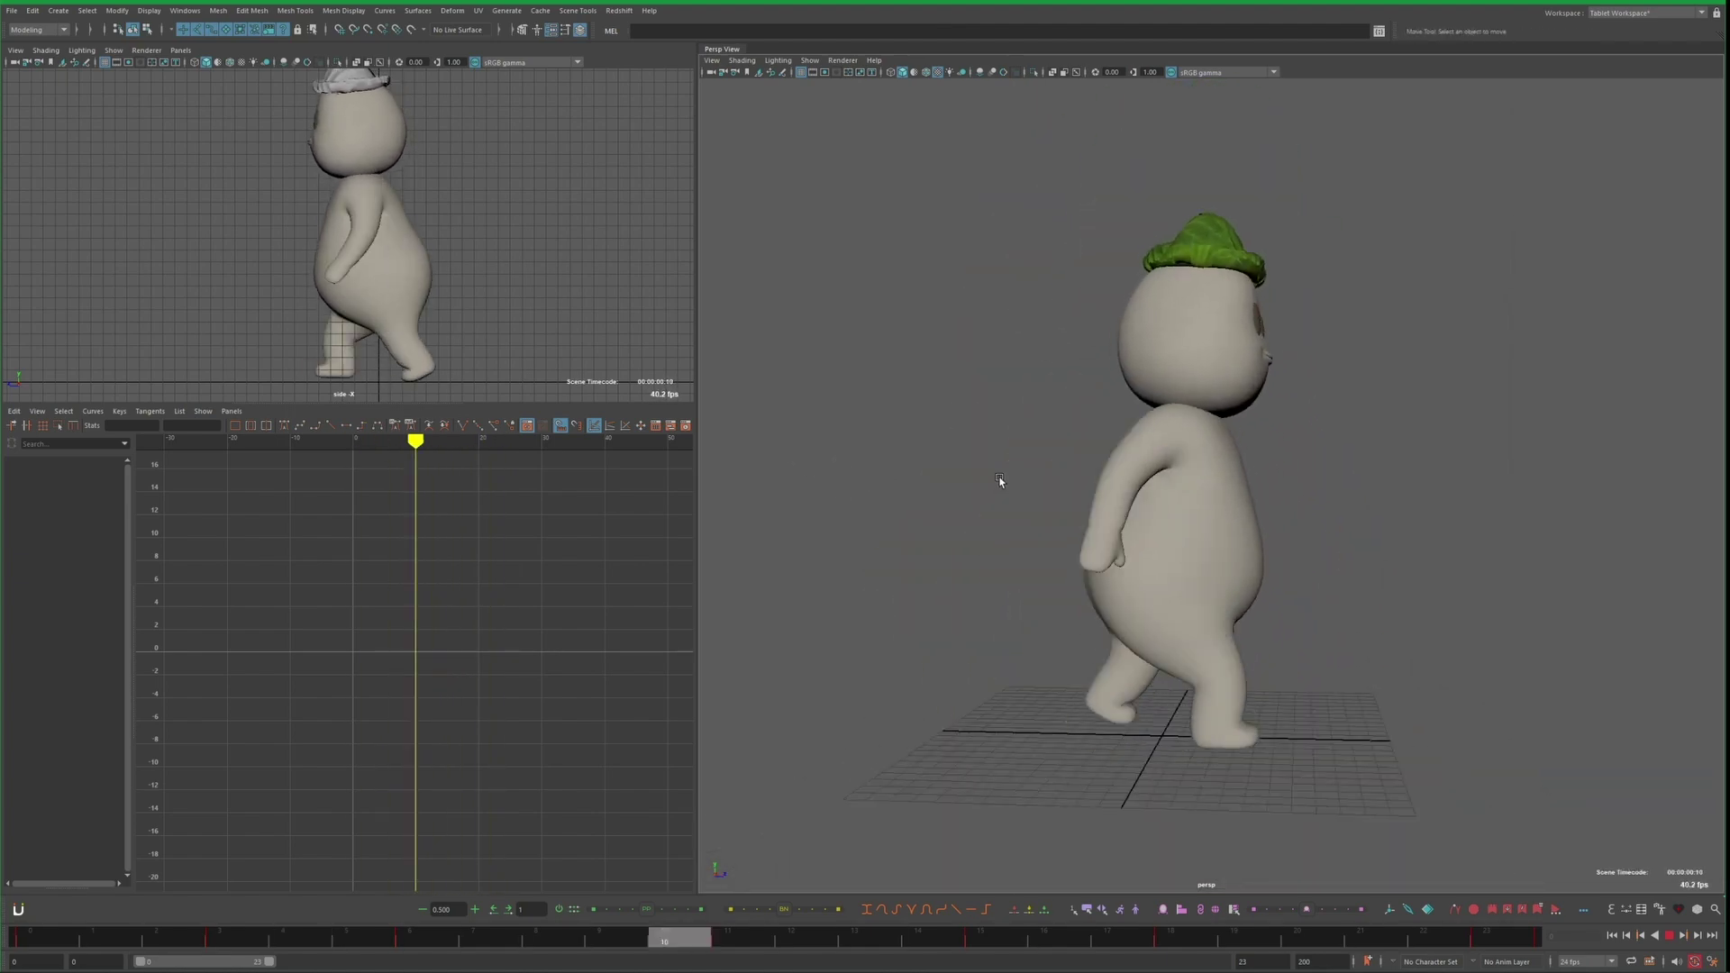
Extend playback to frame 32 and shape opposing Rotate Y swing curves on both shoulders
key("alt+v")
left_click_drag(268, 961, 306, 961)
key("ctrl+a")
key("ctrl+z")
key("ctrl+z")
key("ctrl+z")
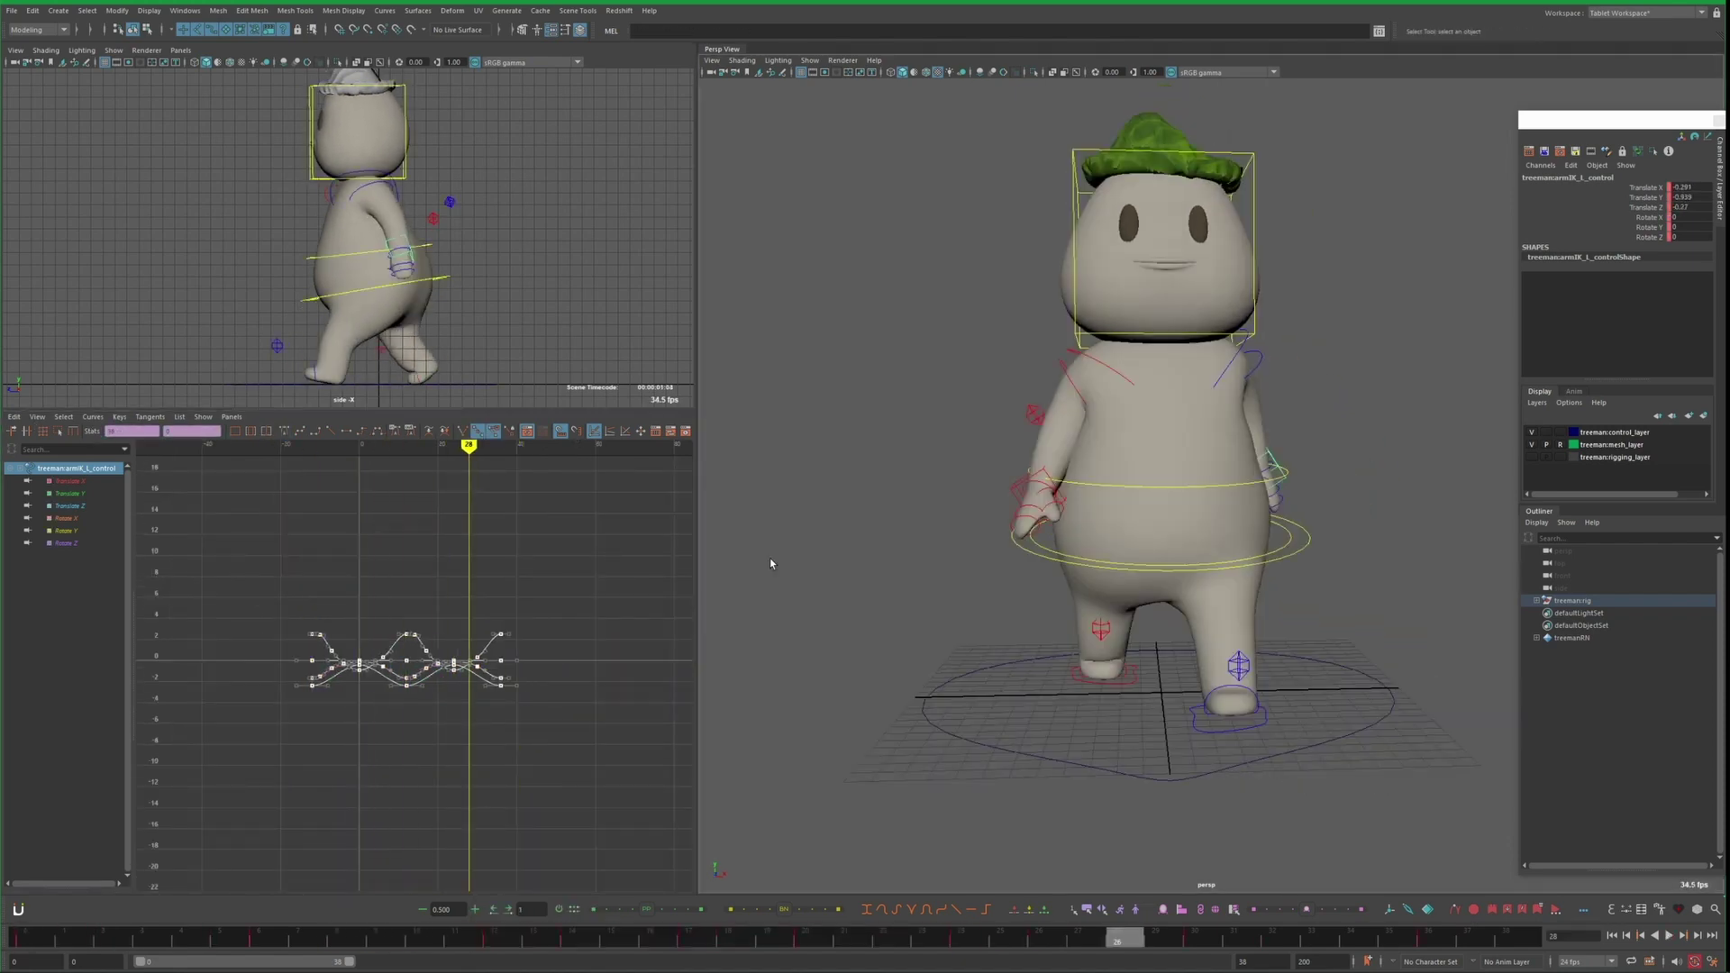
left_click_drag(811, 630, 888, 657, "alt")
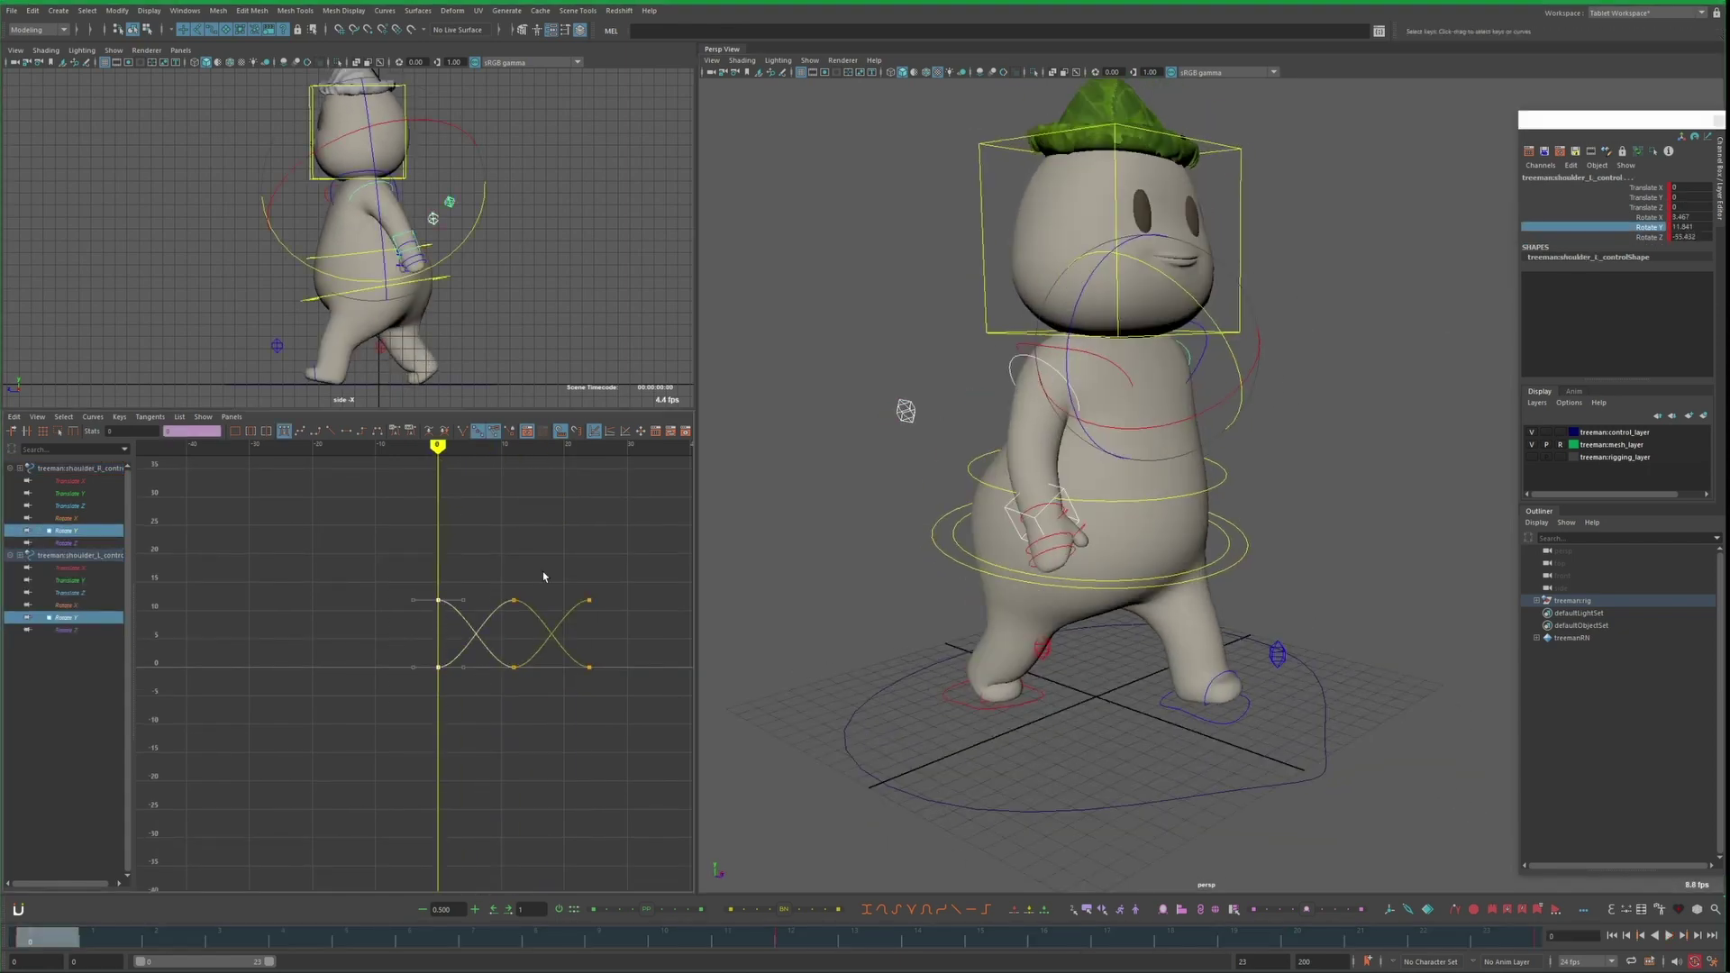
Play the walk and orbit the perspective view around the character to review the arm swing
key("alt+v")
left_click_drag(712, 540, 822, 549, "alt")
right_click_drag(822, 549, 1278, 642, "alt")
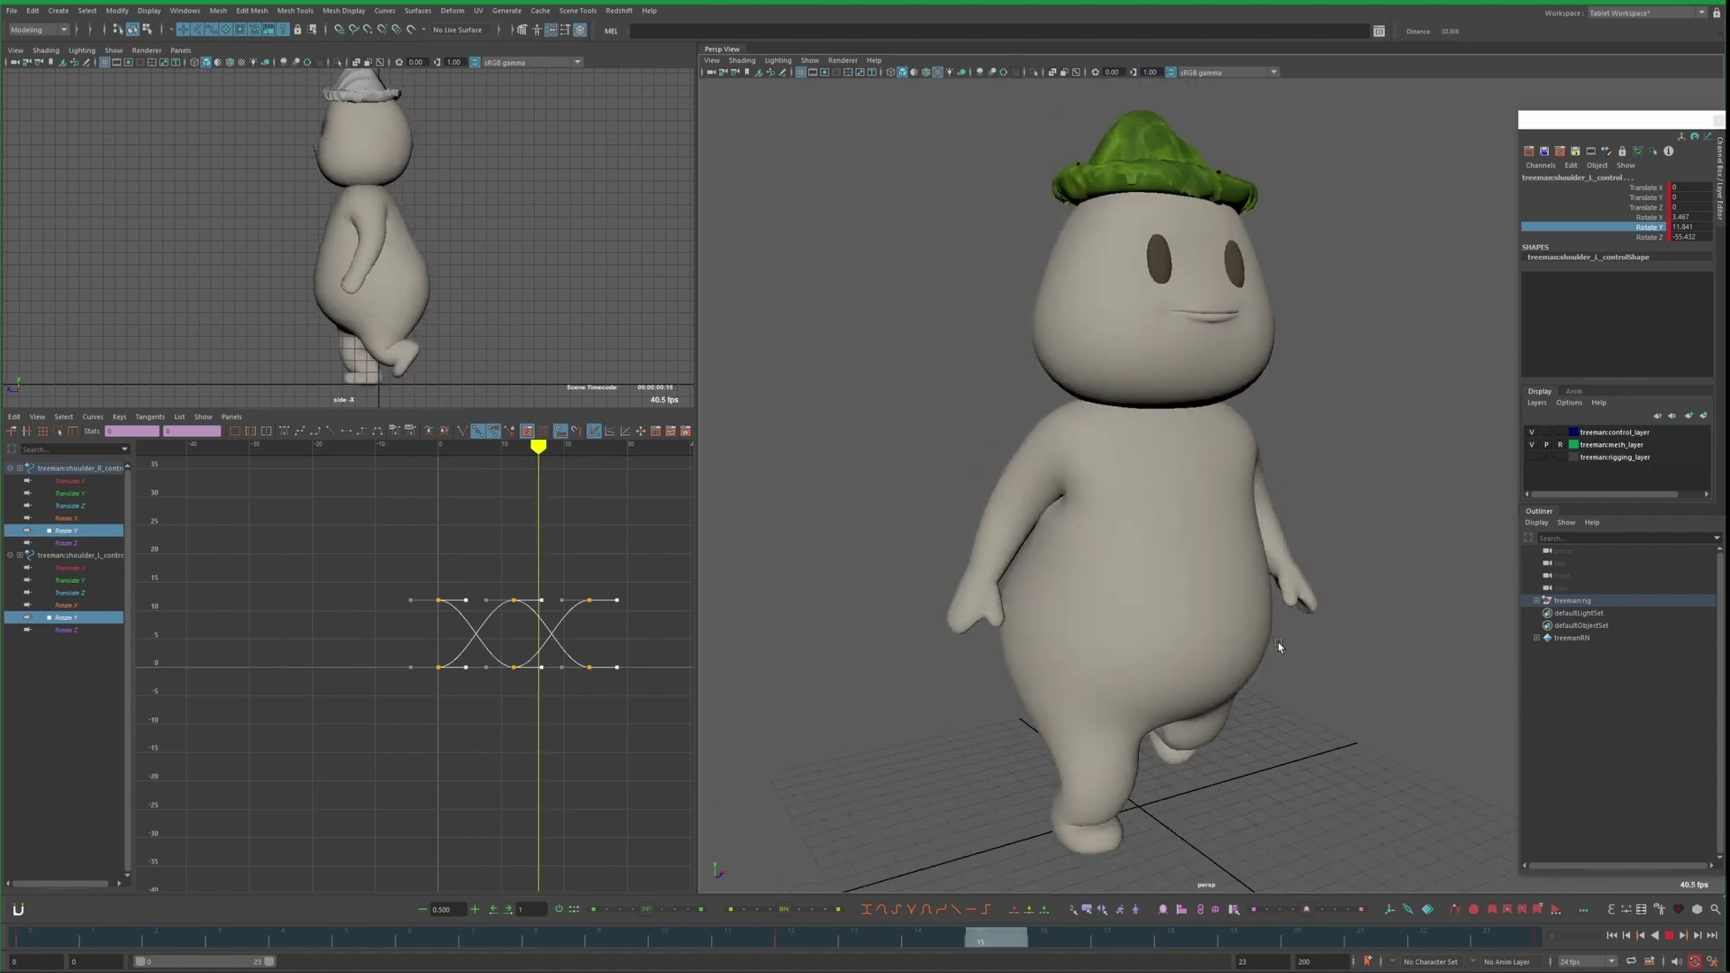
left_click_drag(1277, 642, 1368, 618, "alt")
right_click_drag(1367, 618, 1081, 621, "alt")
key("alt+v")
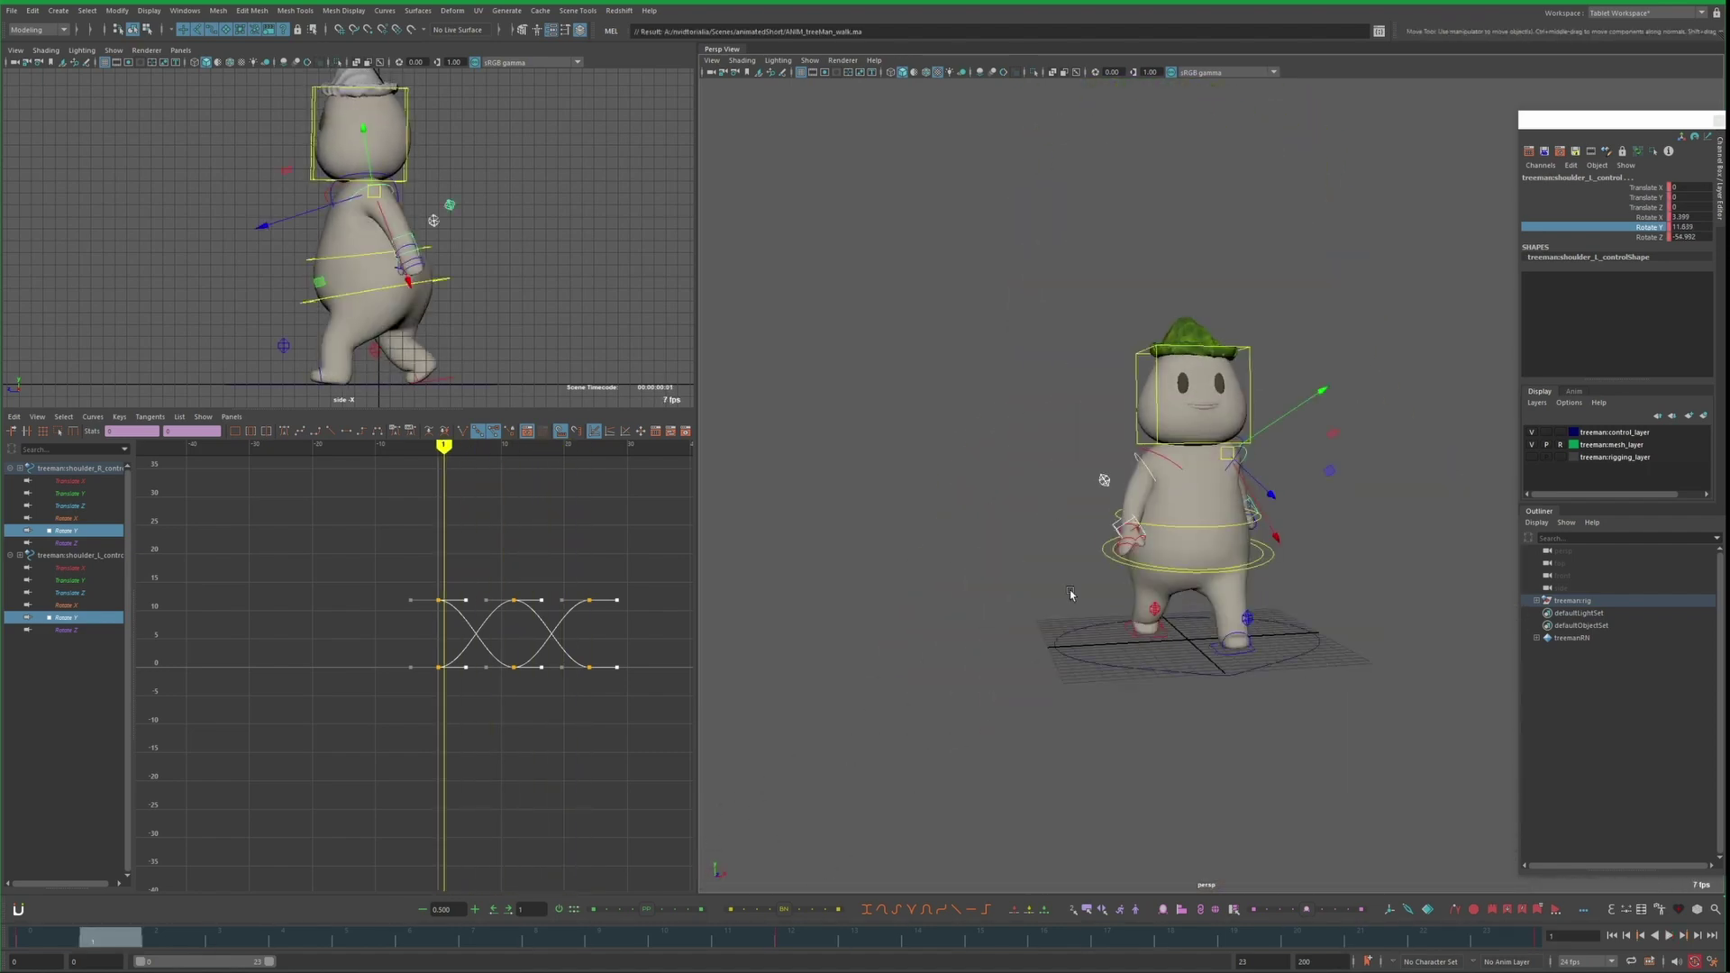
left_click_drag(1080, 621, 919, 622, "alt")
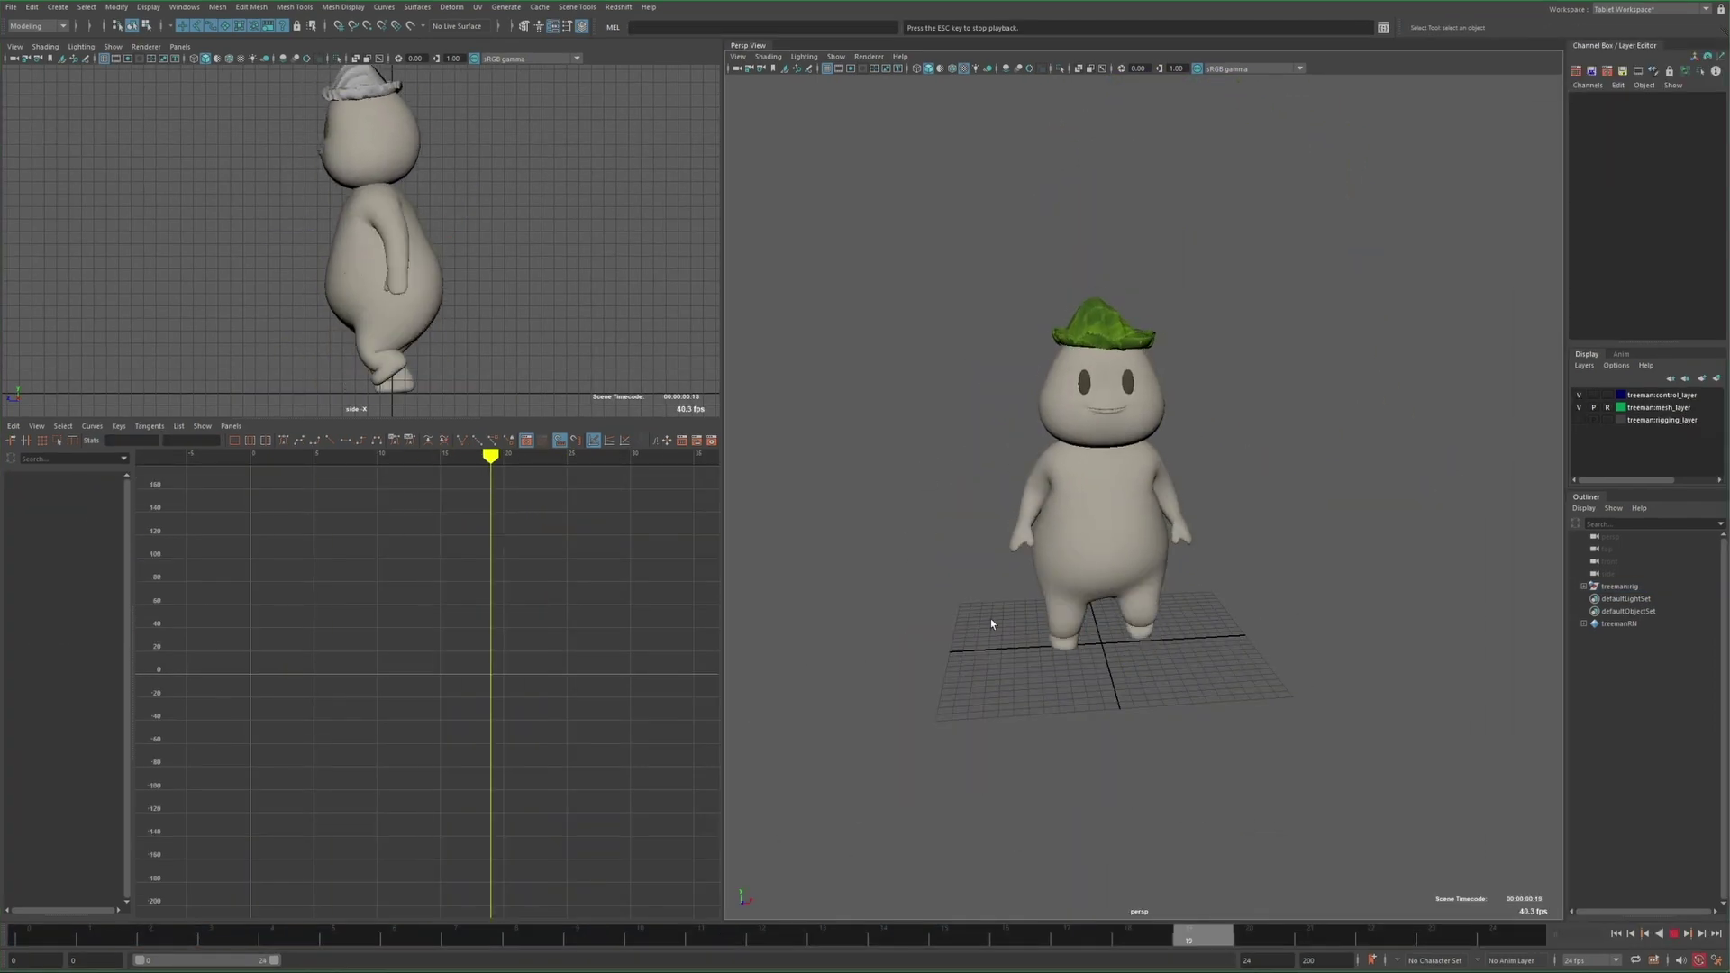
Rewind, scrub and replay the walk cycle with every rig control's curves loaded, stopping at frame 24
key("Escape")
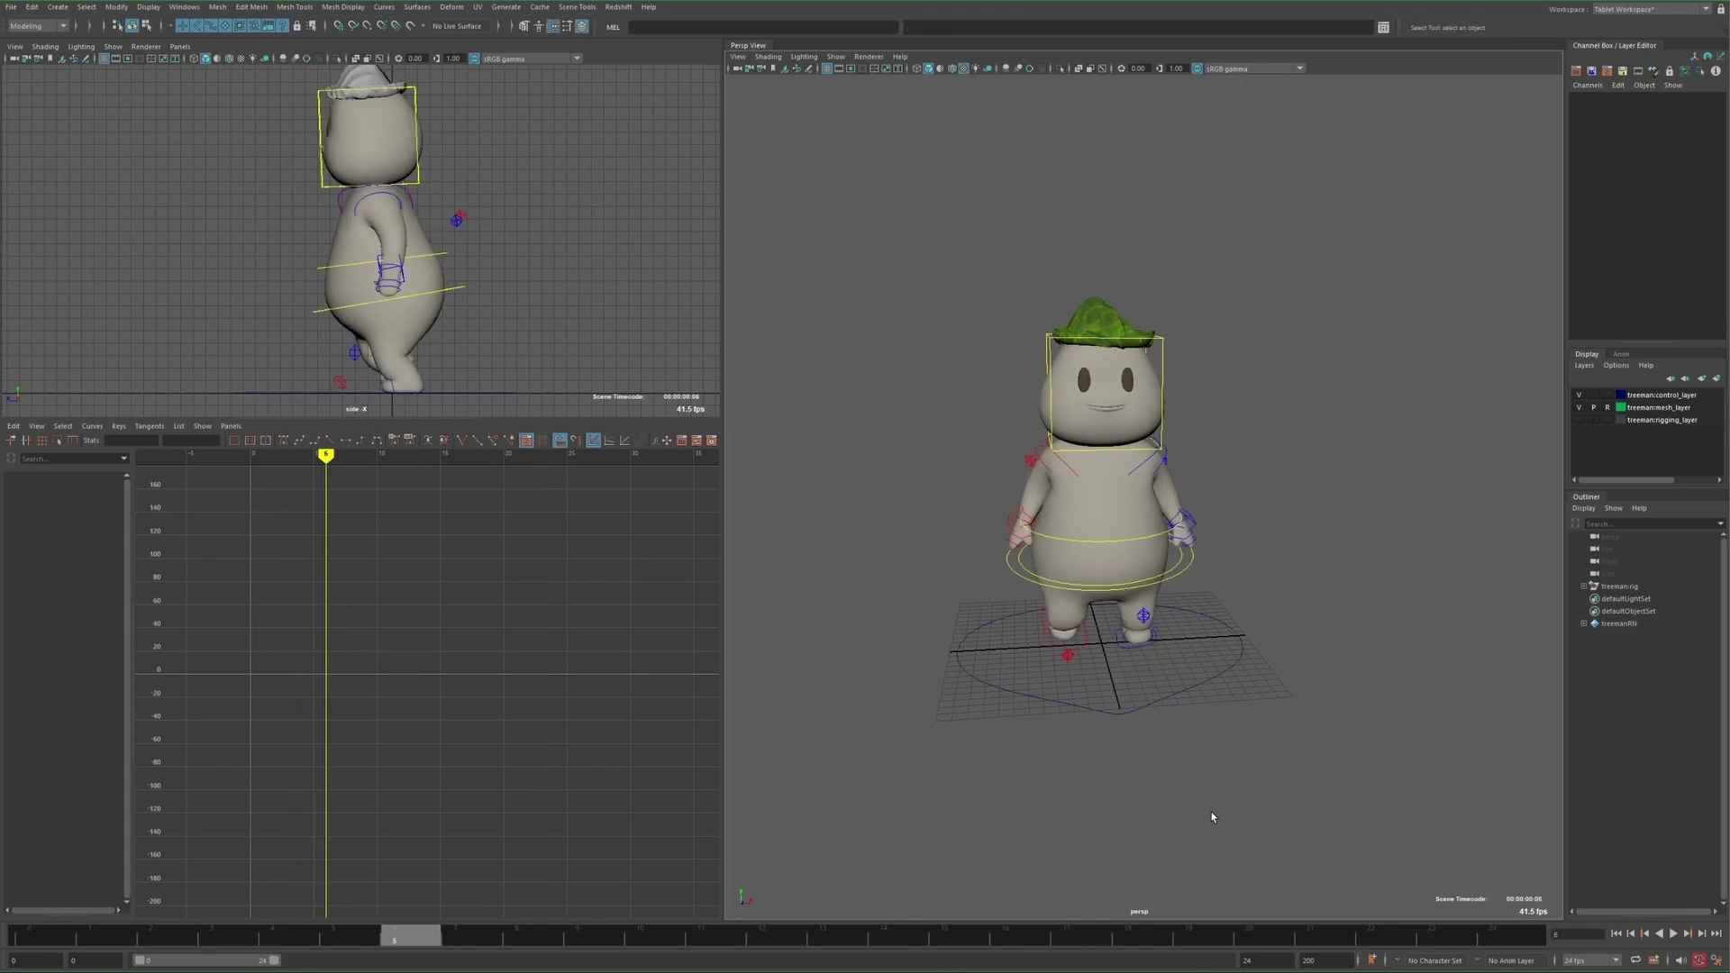
key("alt+shift+v")
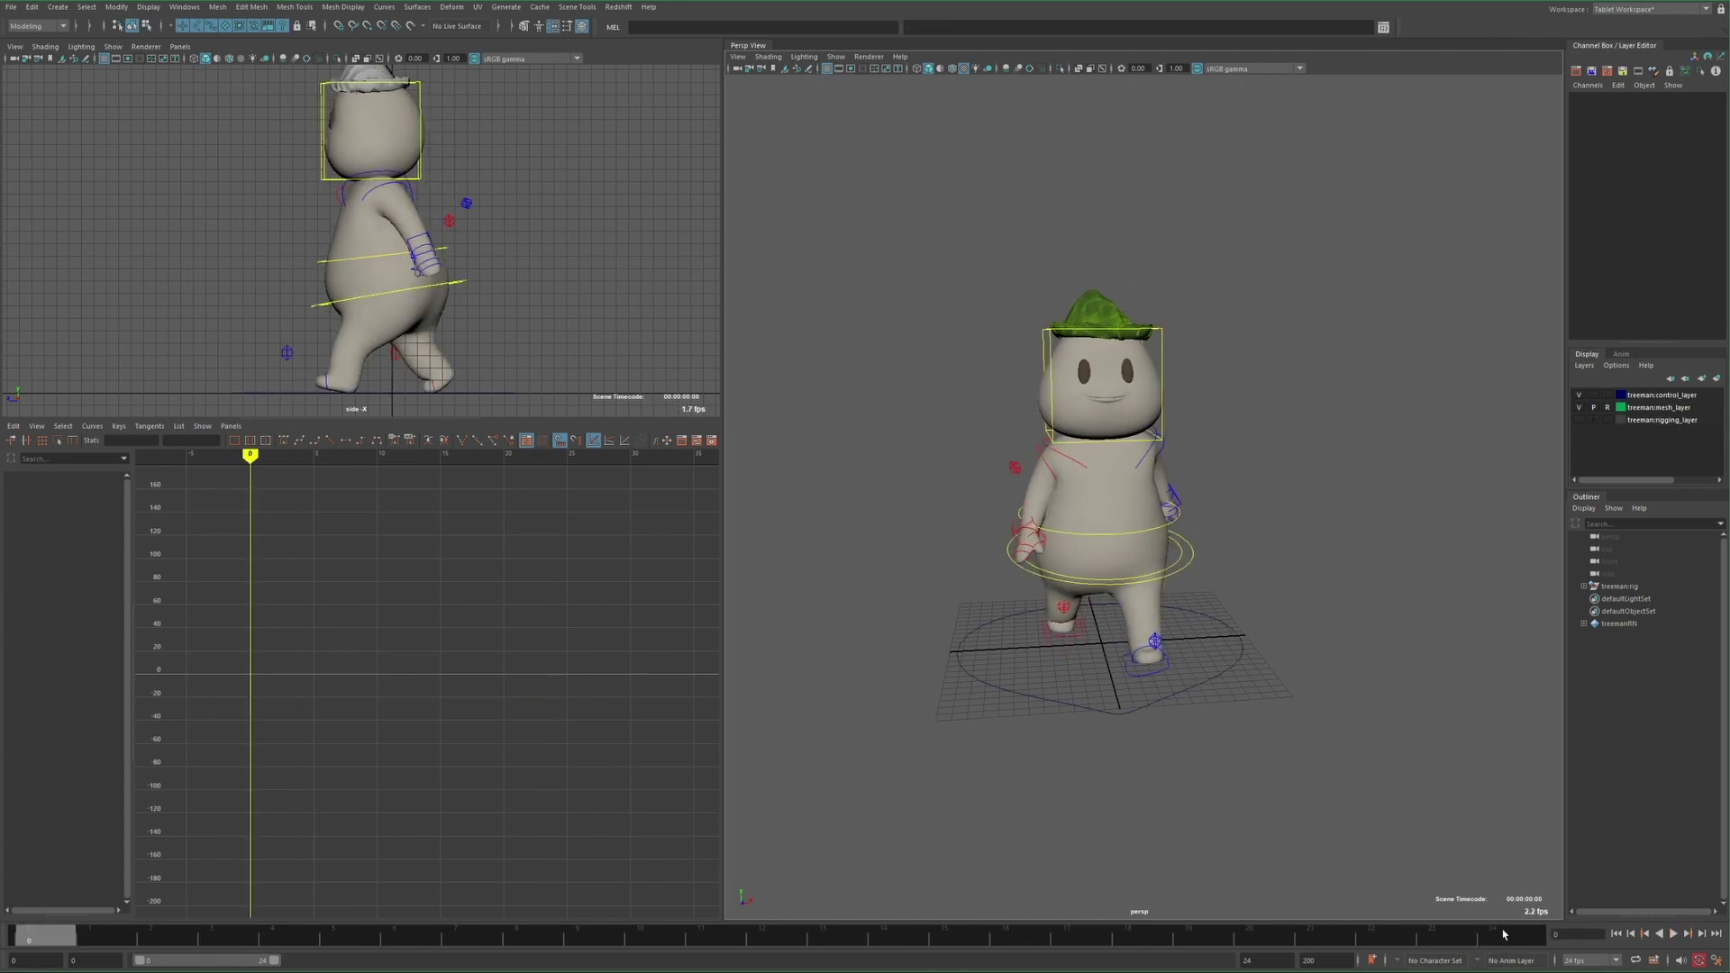
left_click_drag(1502, 935, 1541, 934)
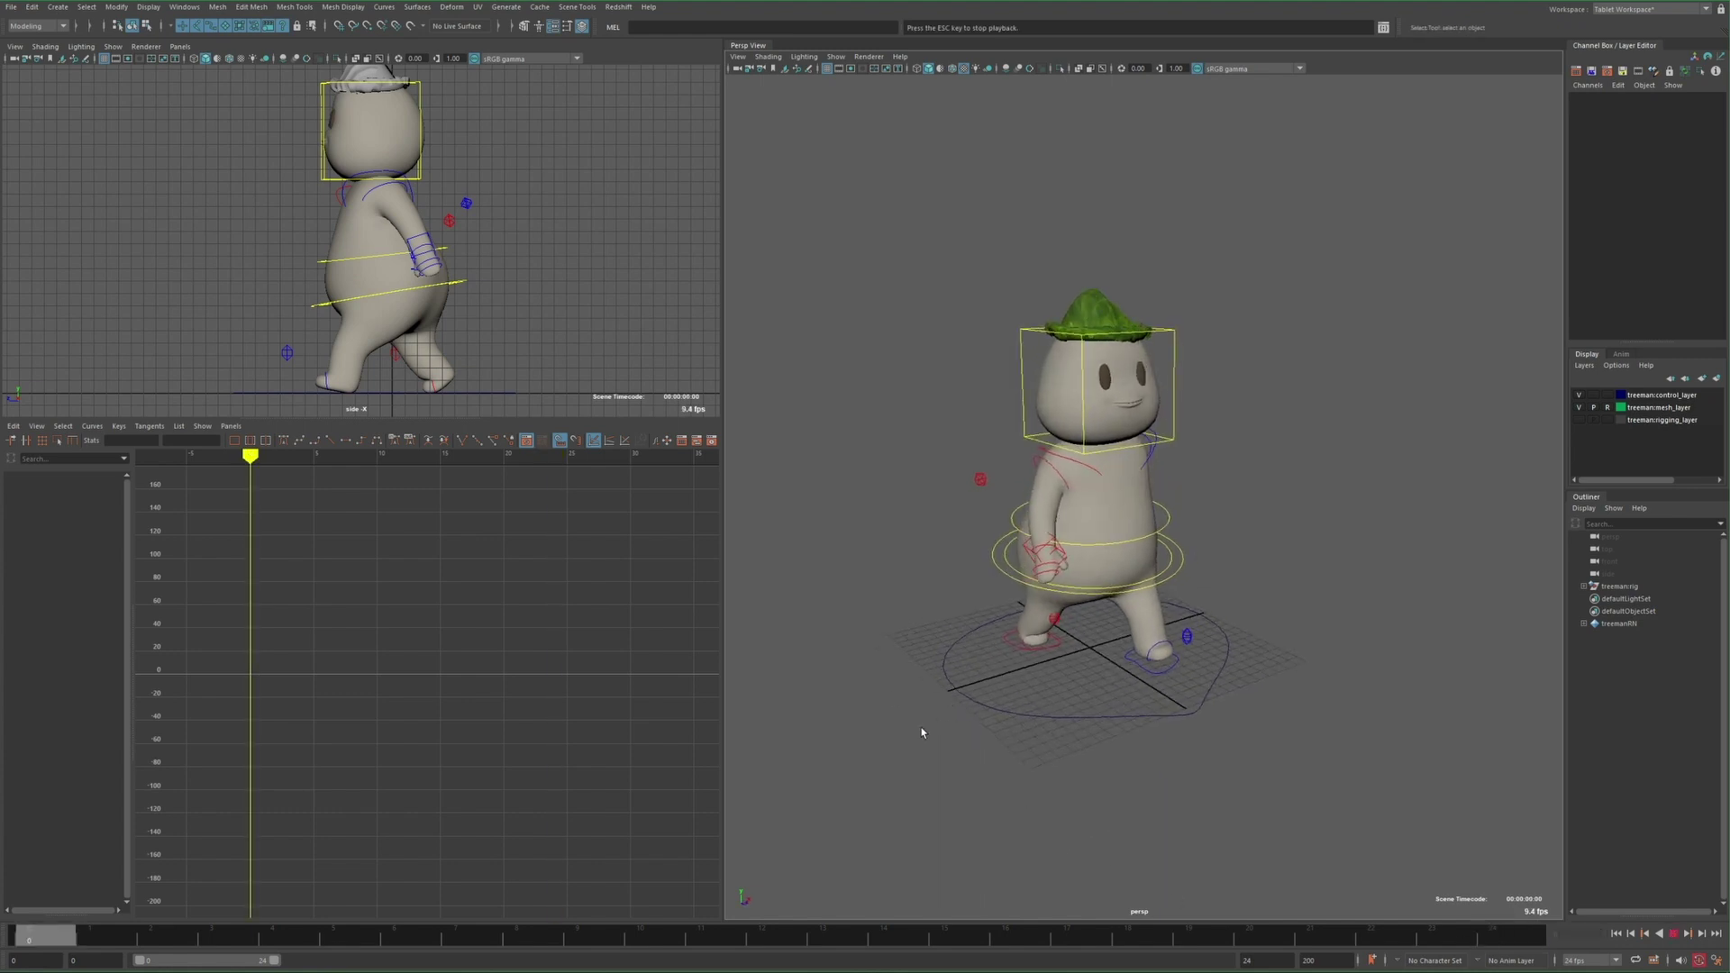
key("alt+v")
key("alt+v")
left_click_drag(849, 494, 1045, 371)
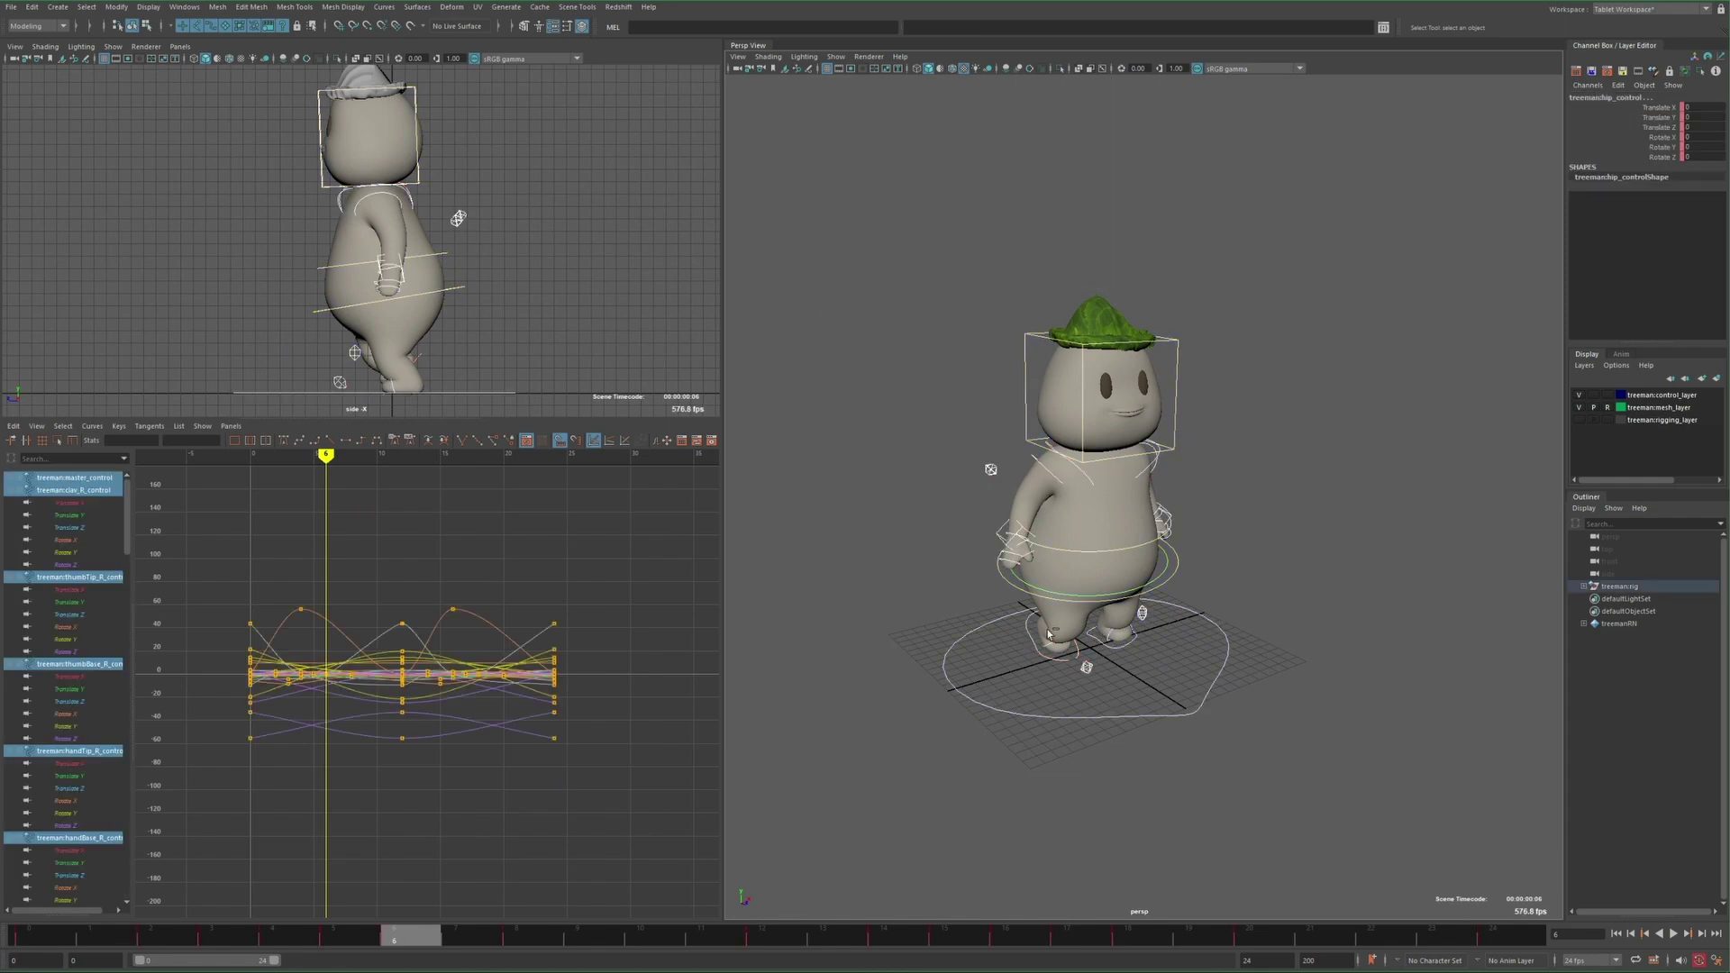
key("alt+v")
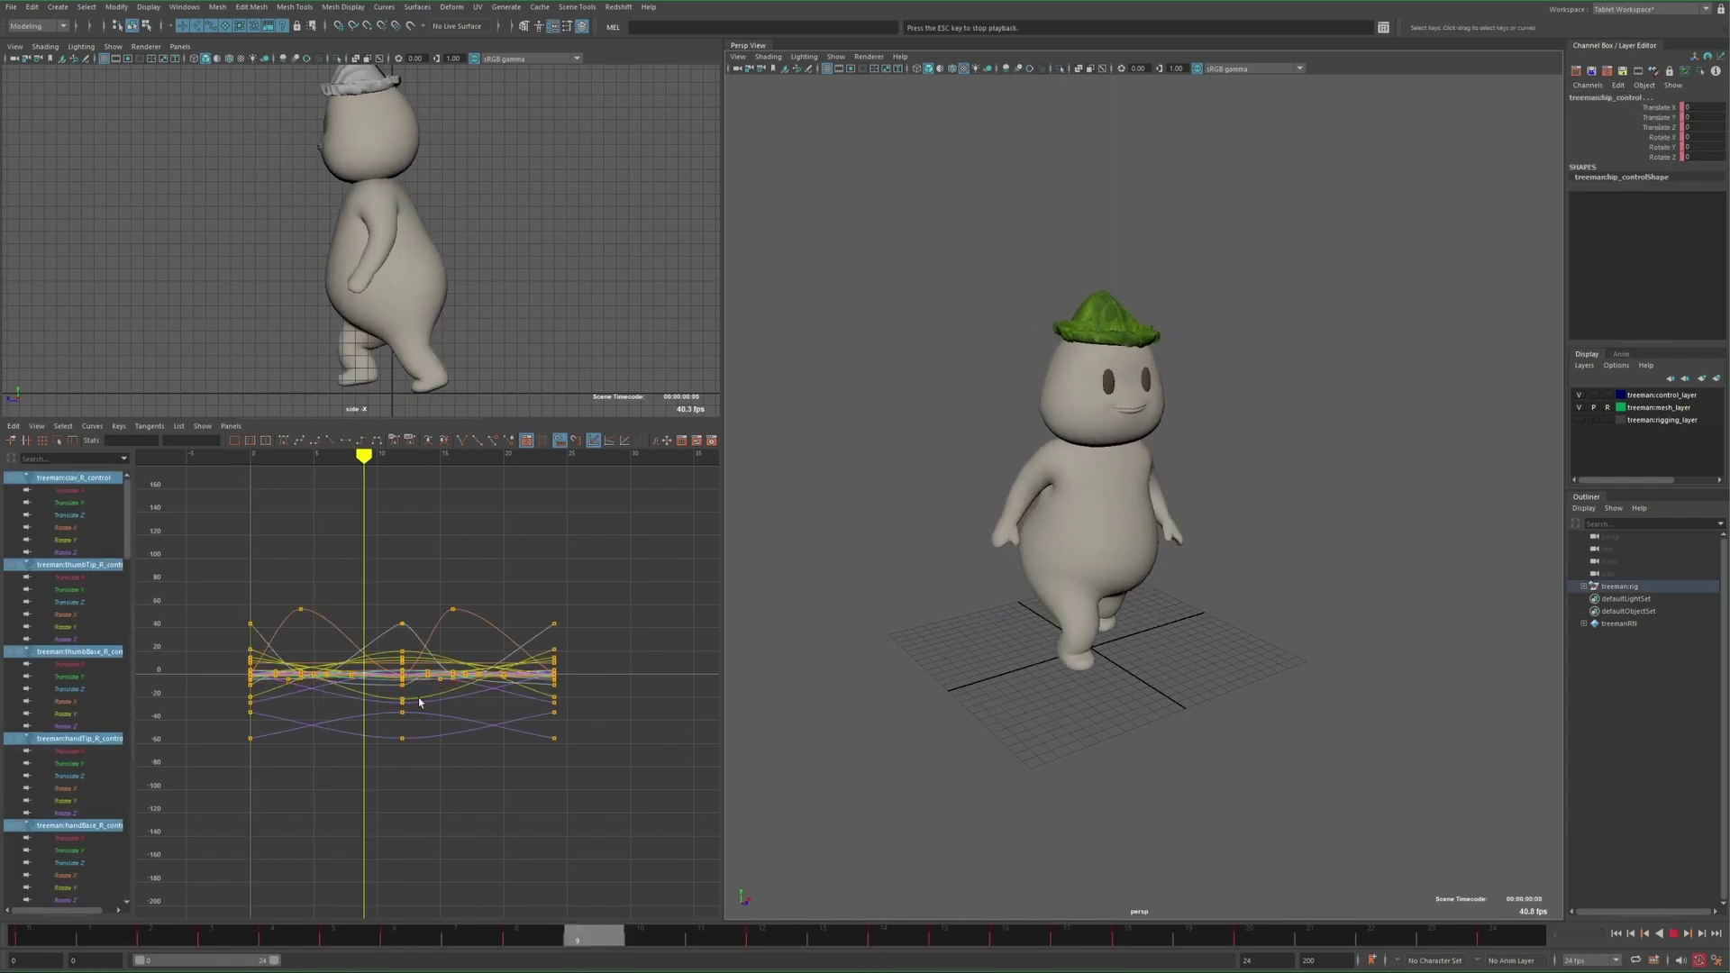
key("alt+v")
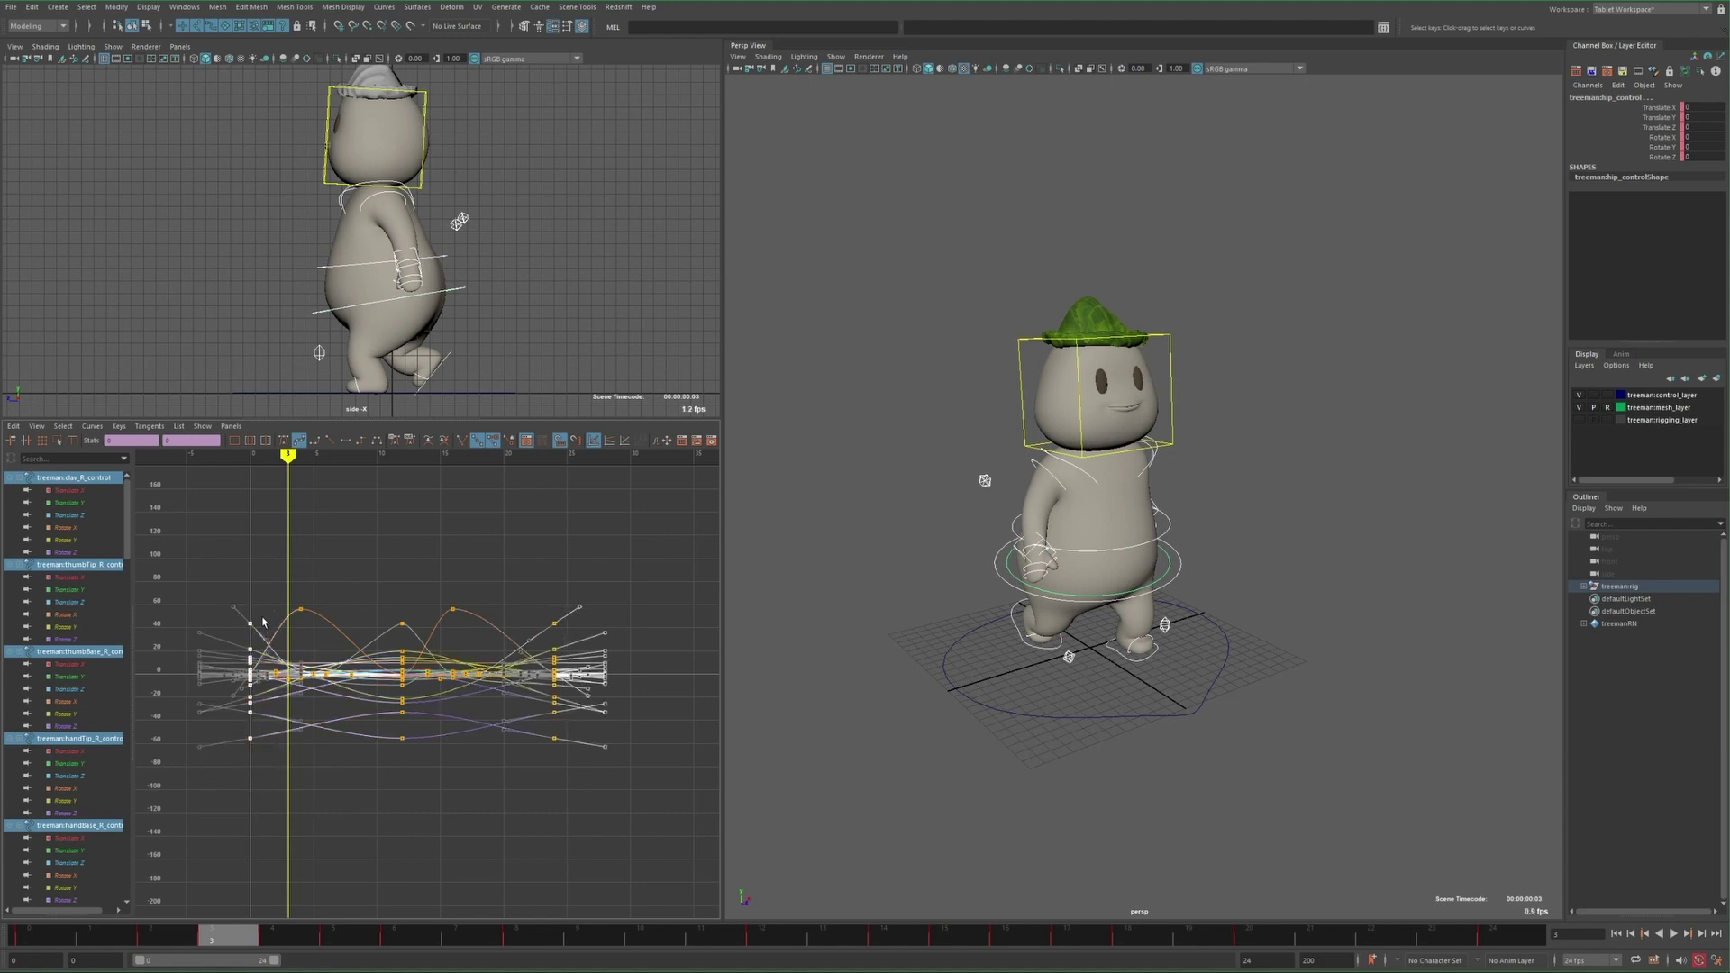
key("alt+v")
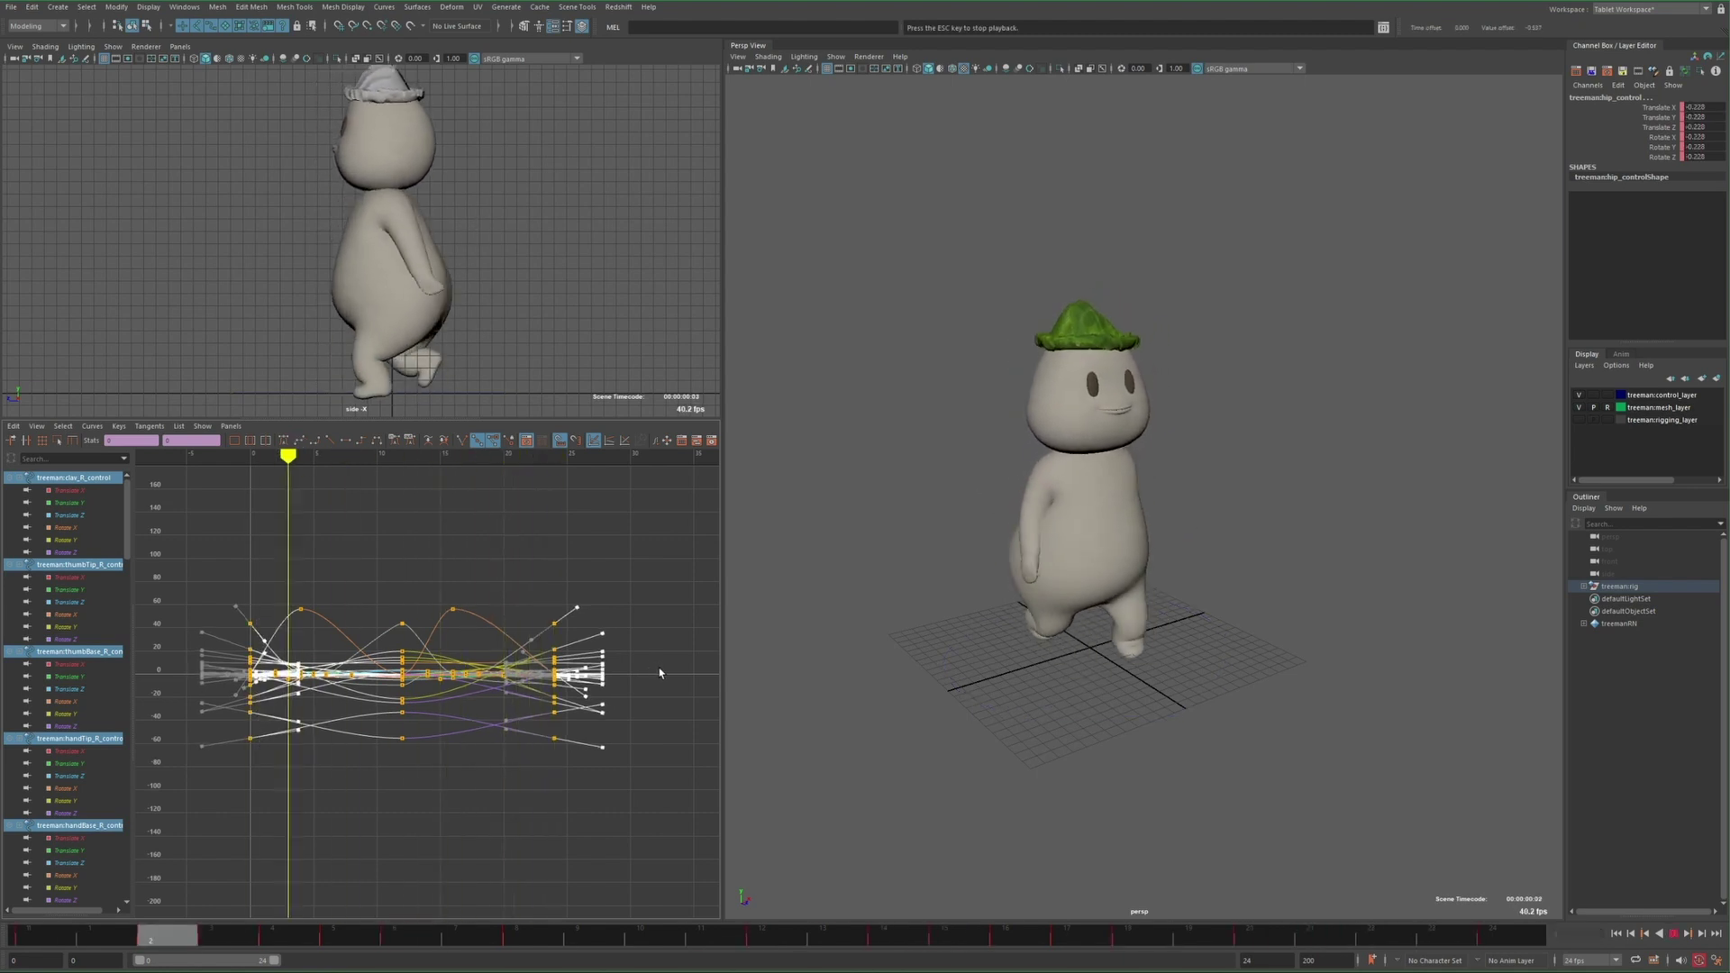
key("alt+v")
left_click(1500, 944)
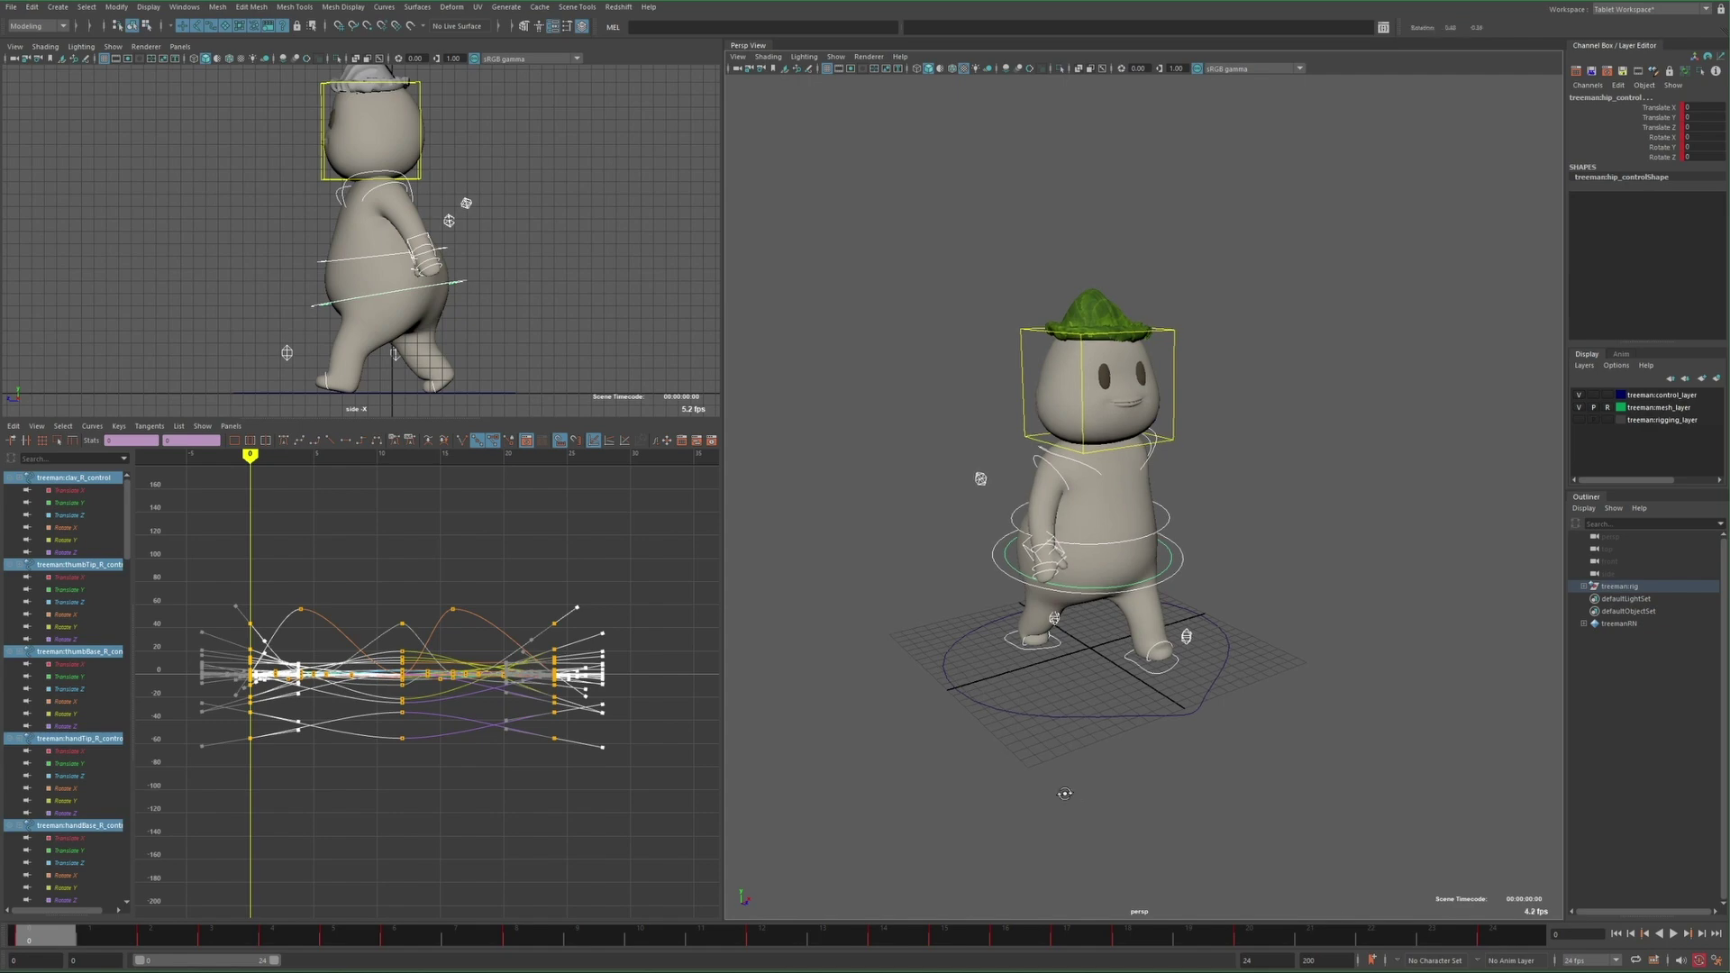
Zoom the Graph Editor closely around frame 24 and play the loop to inspect the wrap point
left_click(539, 569)
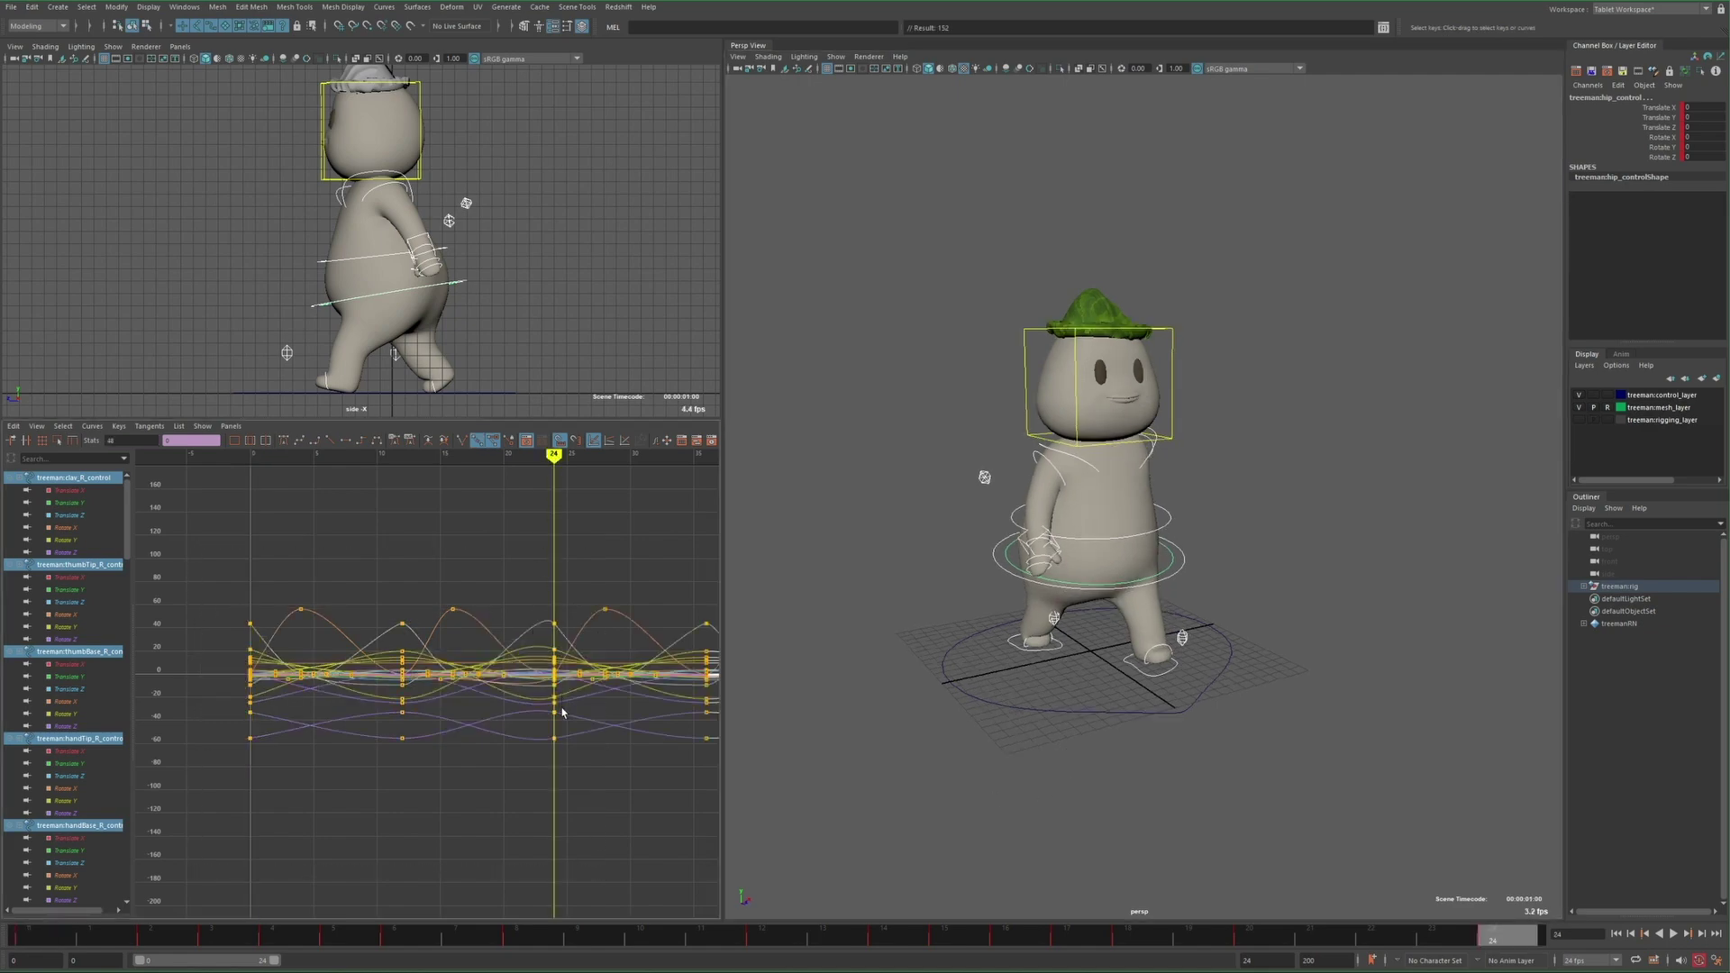
right_click_drag(360, 693, 420, 680, "alt")
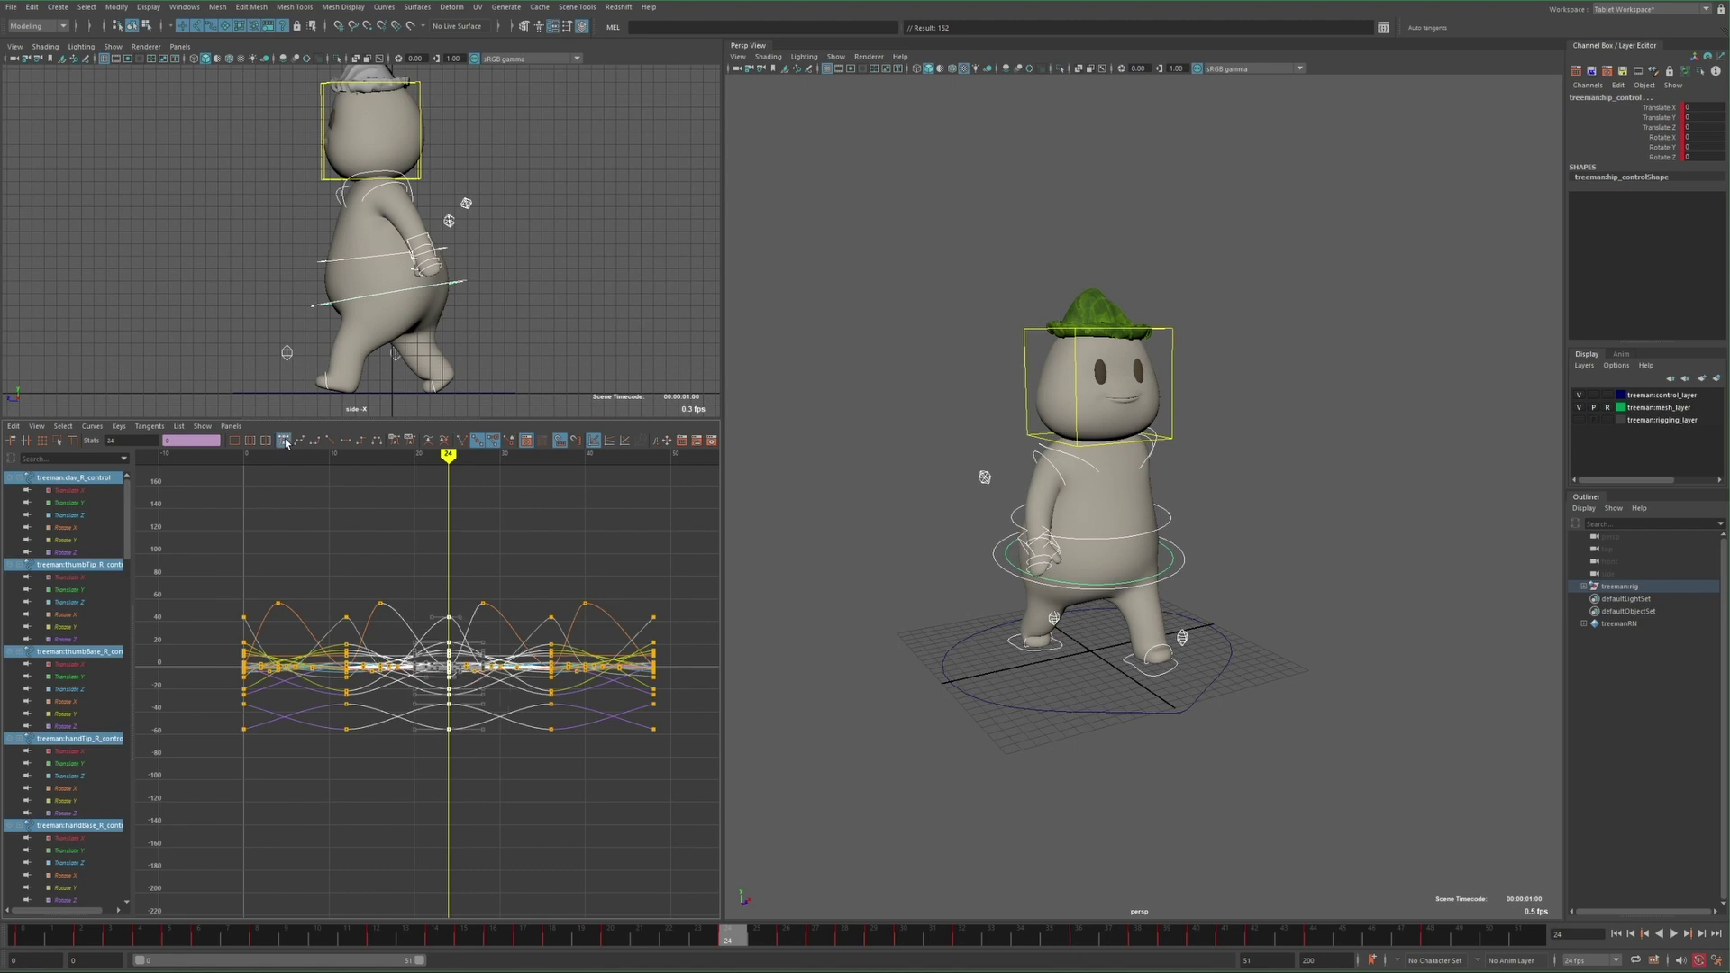
key("alt+v")
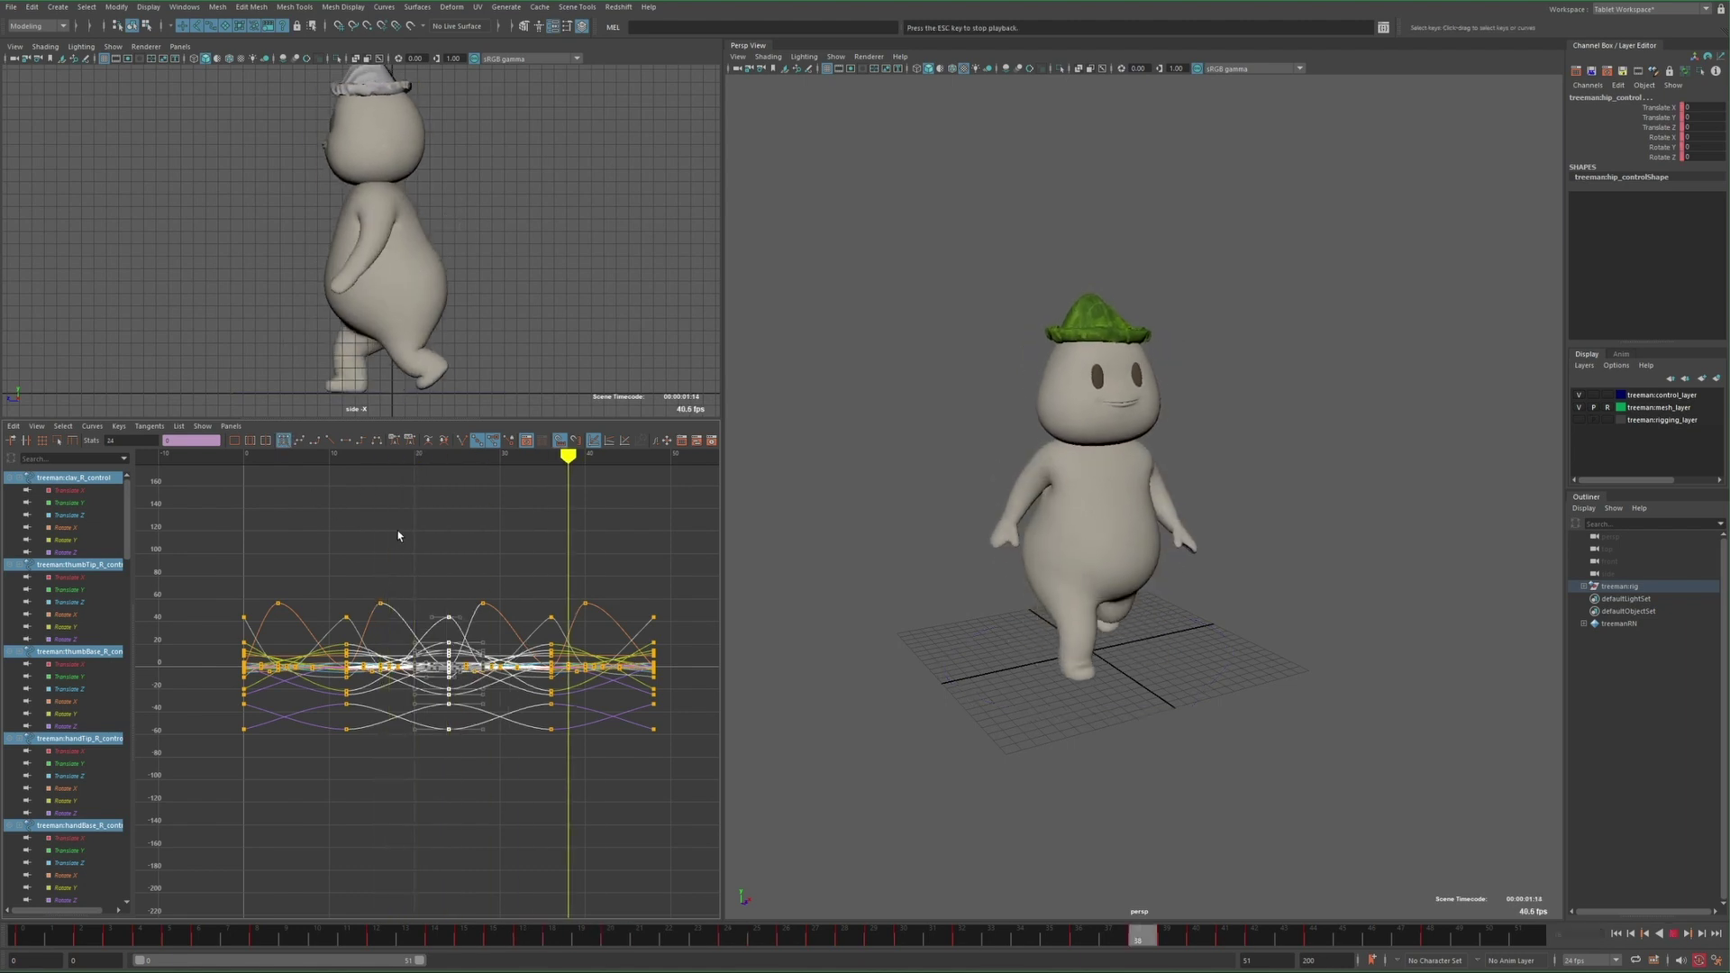
right_click_drag(420, 680, 426, 611, "alt")
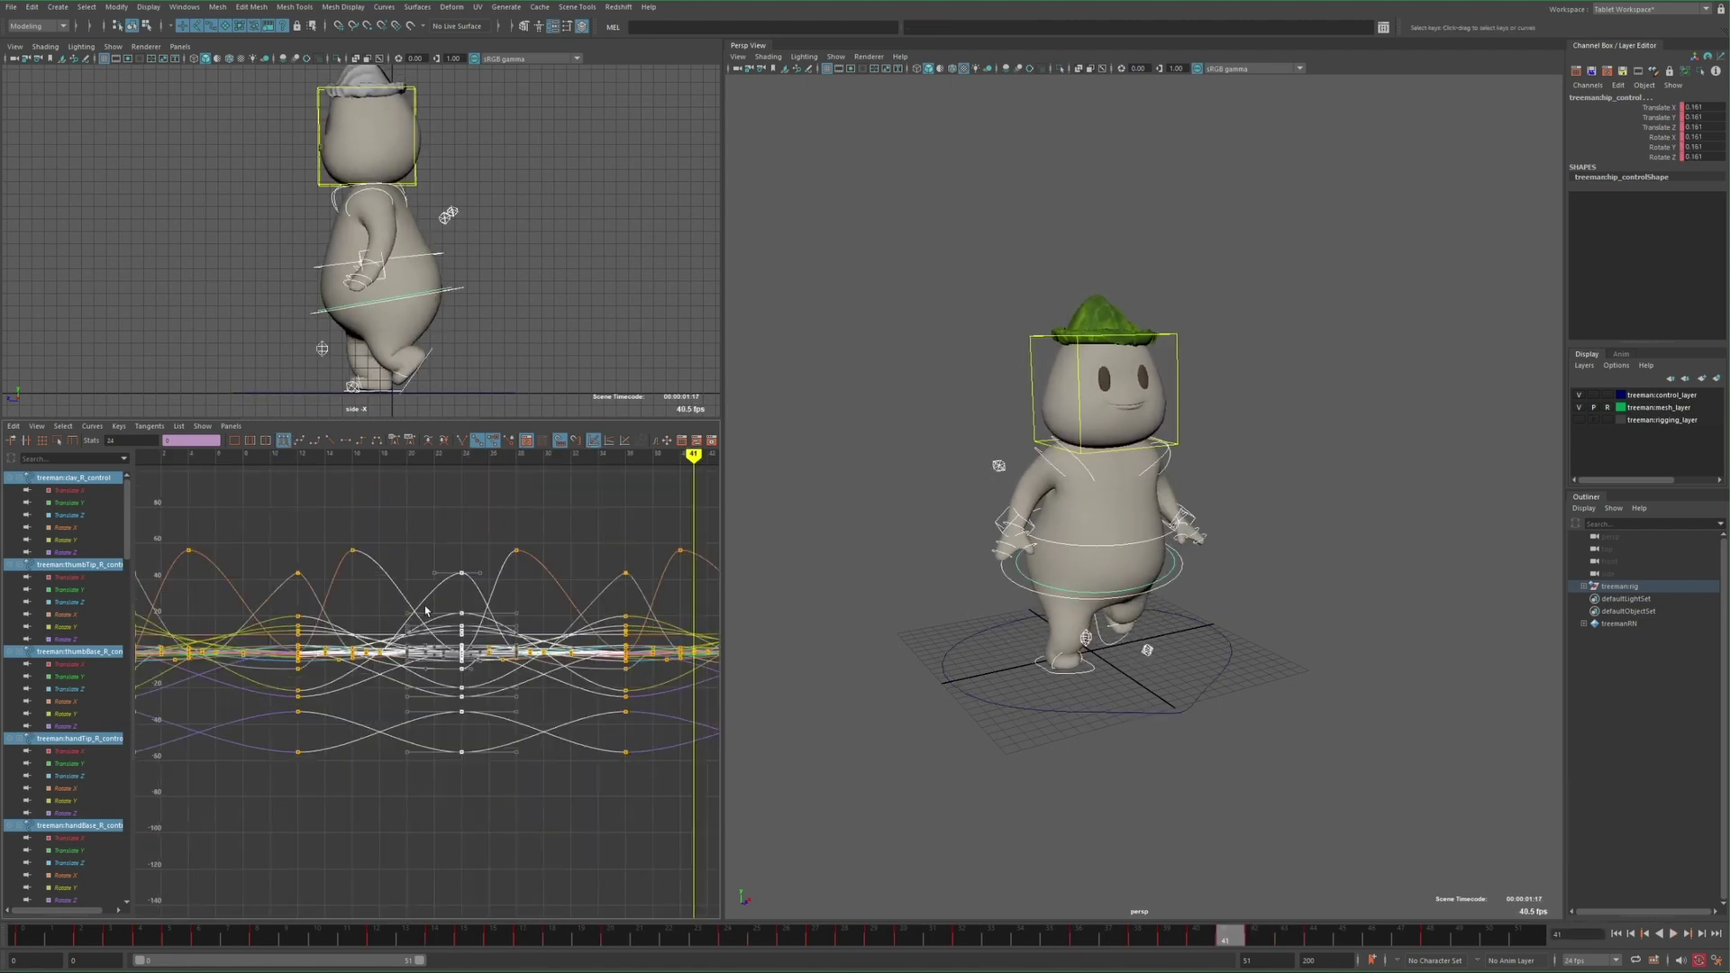
right_click_drag(478, 801, 402, 659, "alt")
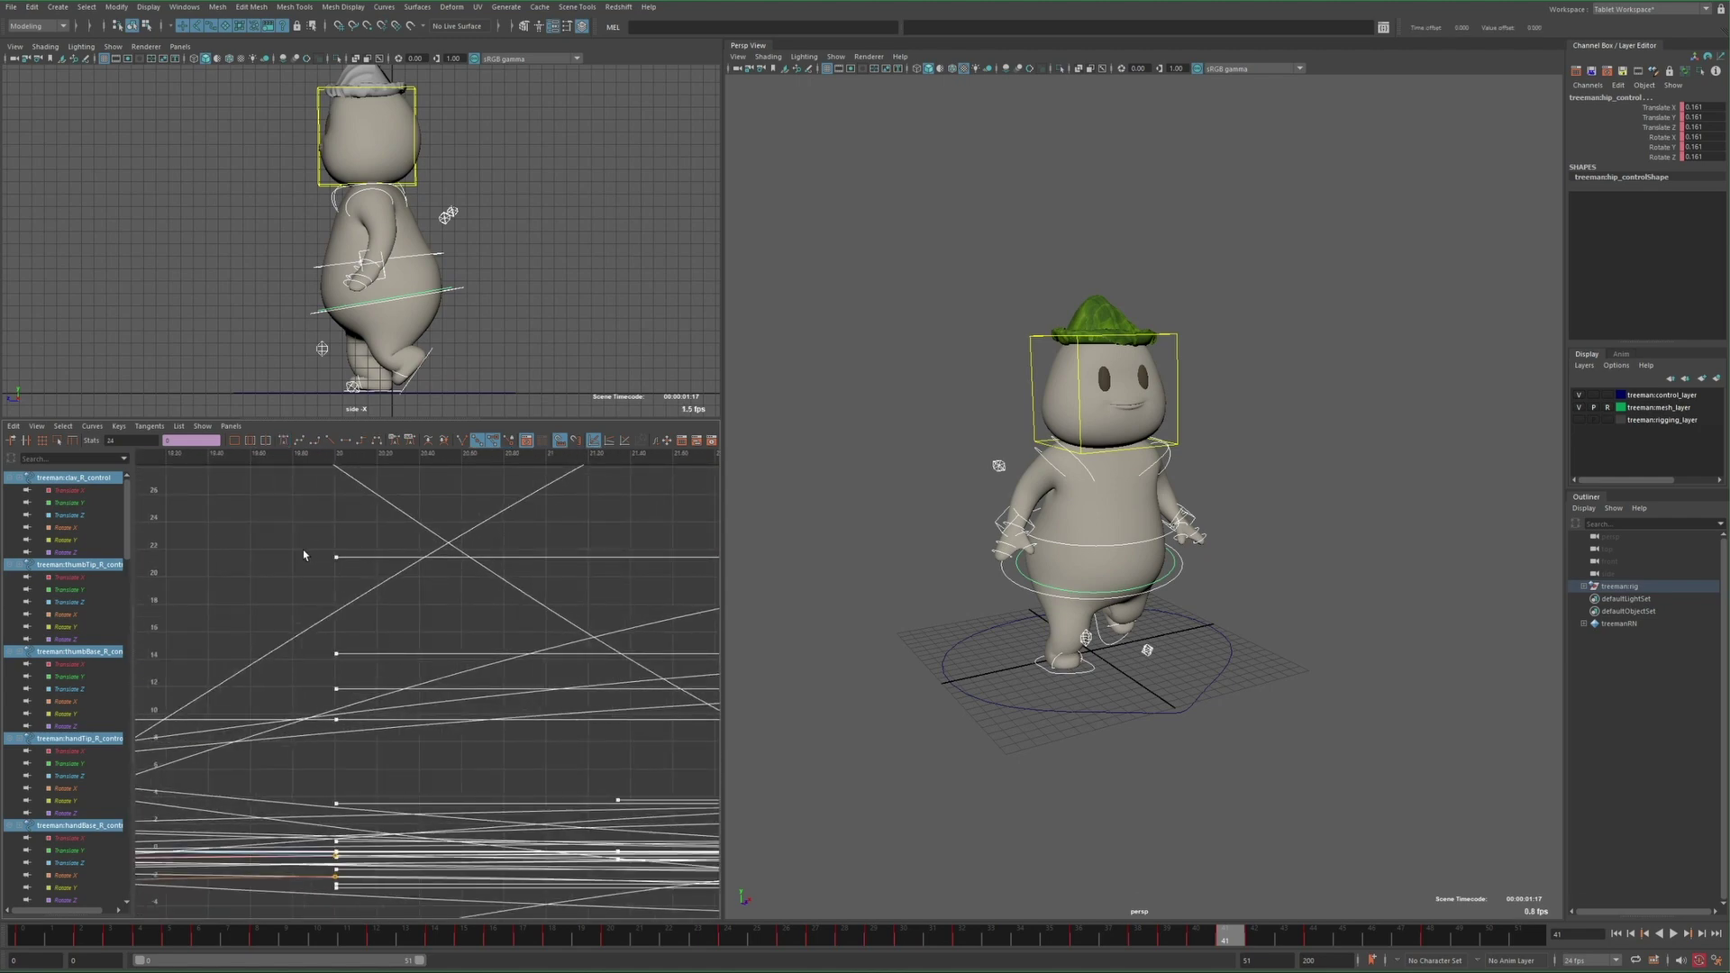
Undo the last key edit, select the frame-24 keys, and refit all walk-cycle curves in view
right_click_drag(317, 544, 436, 668, "alt")
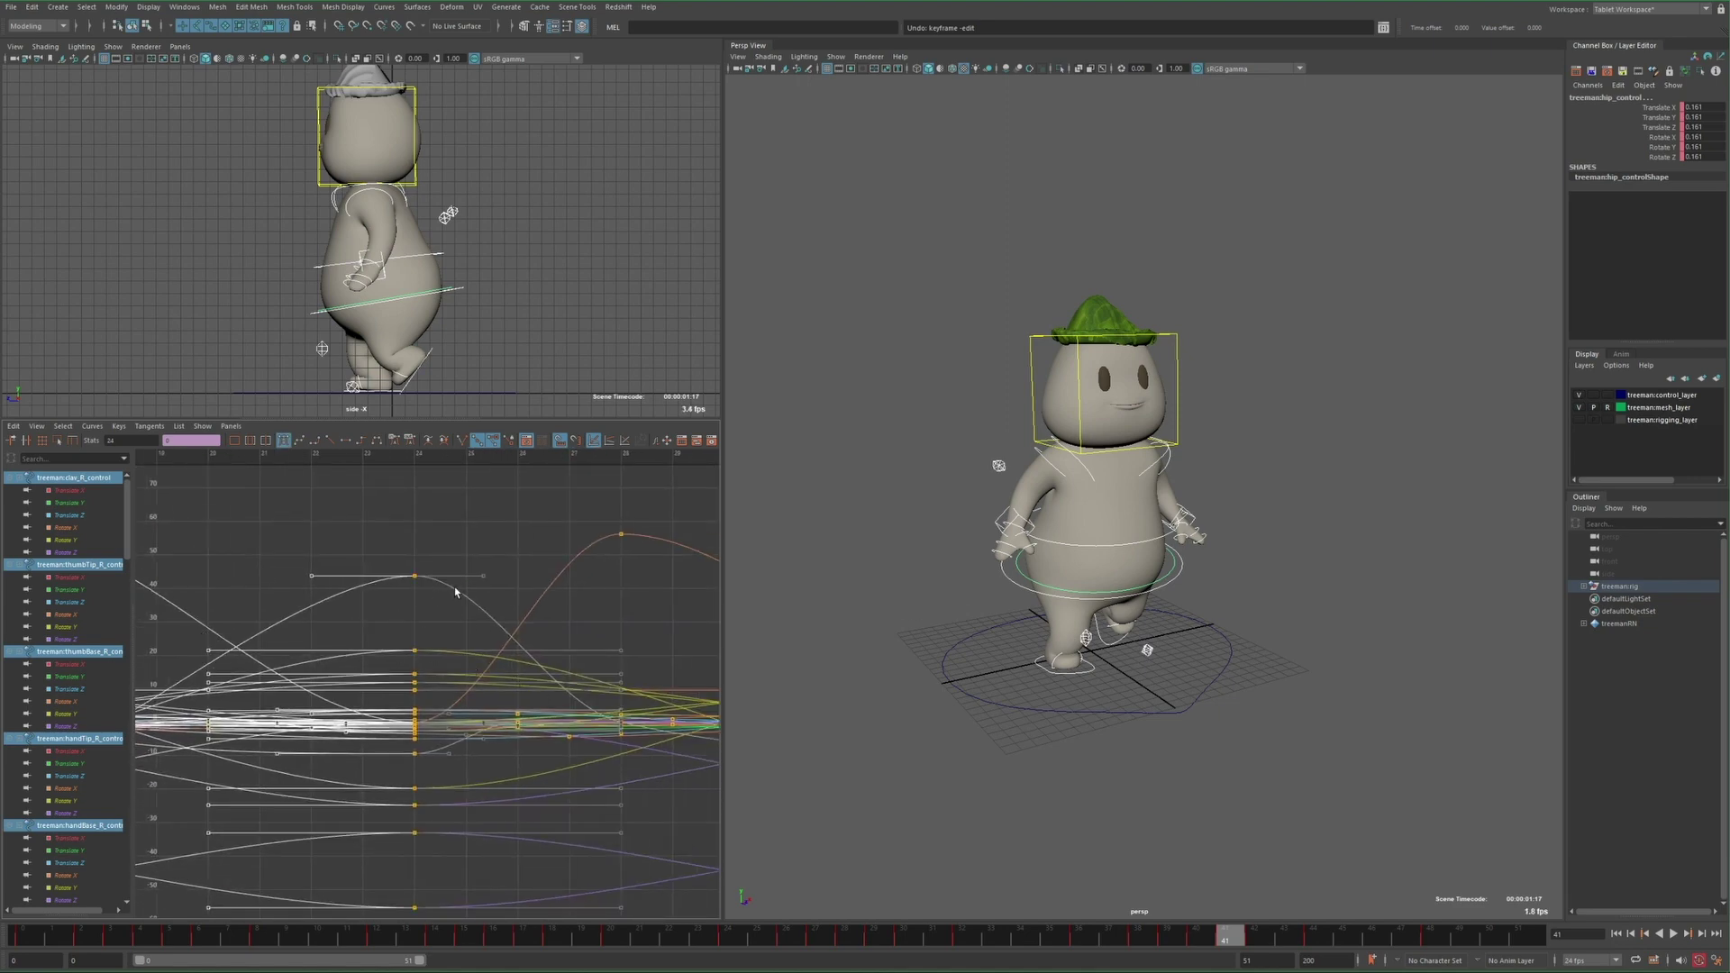
left_click(522, 695)
key("f")
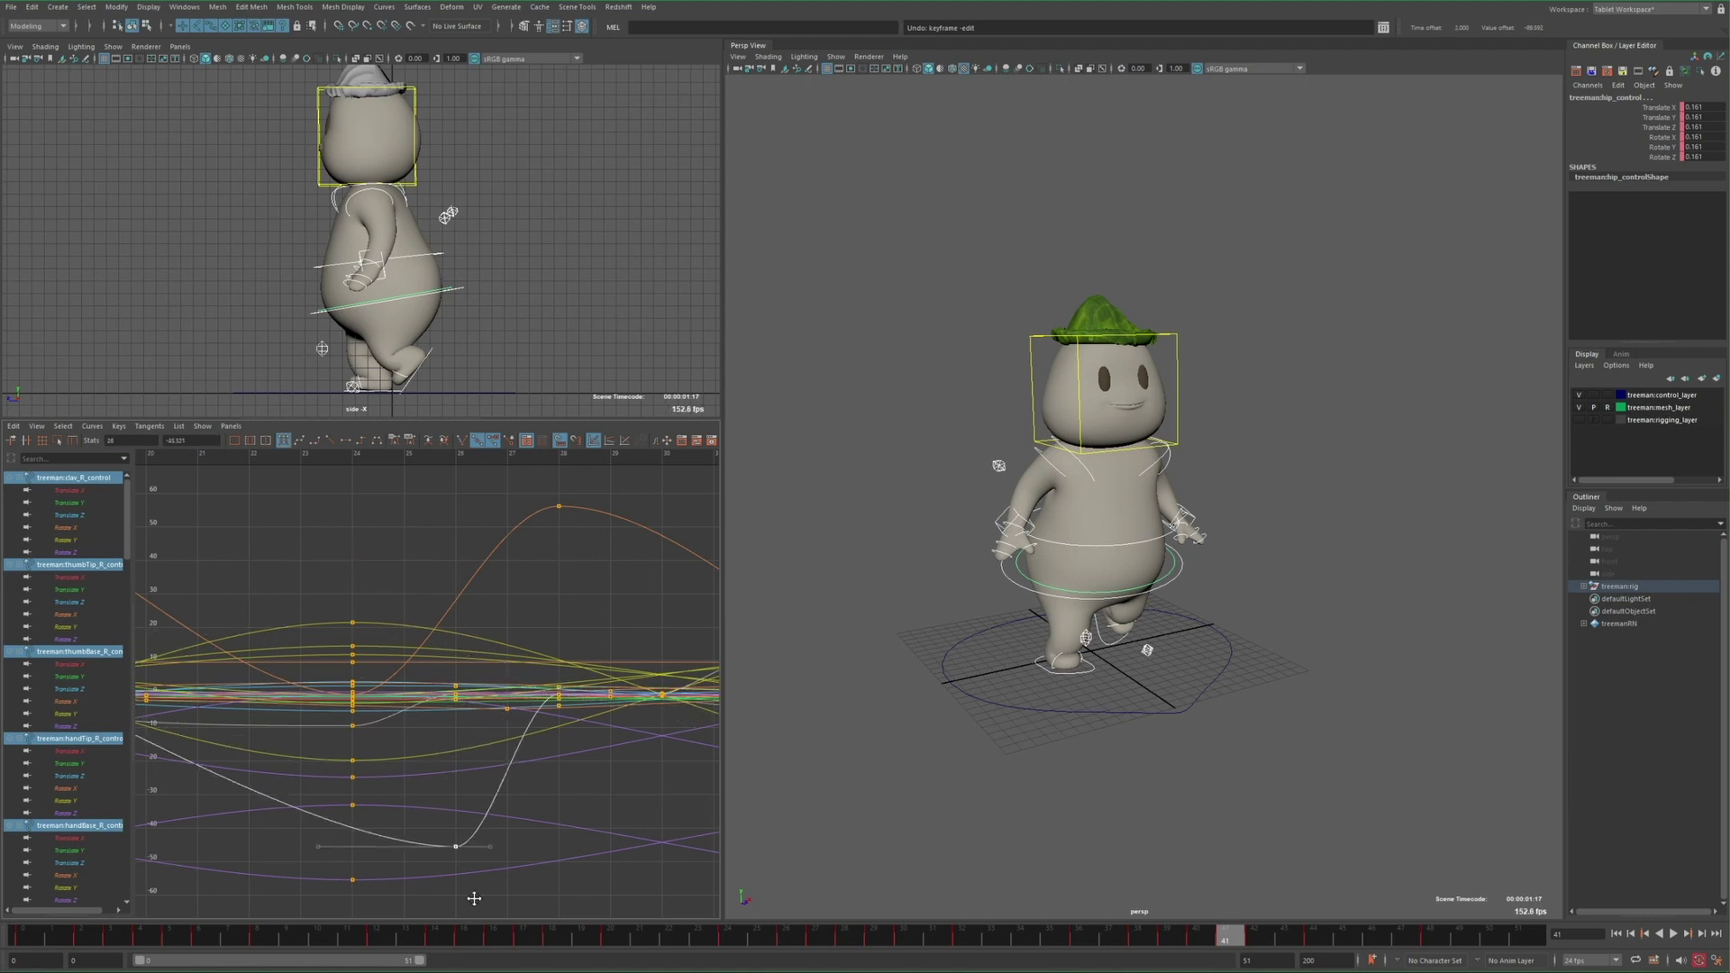
right_click_drag(373, 650, 407, 651, "alt")
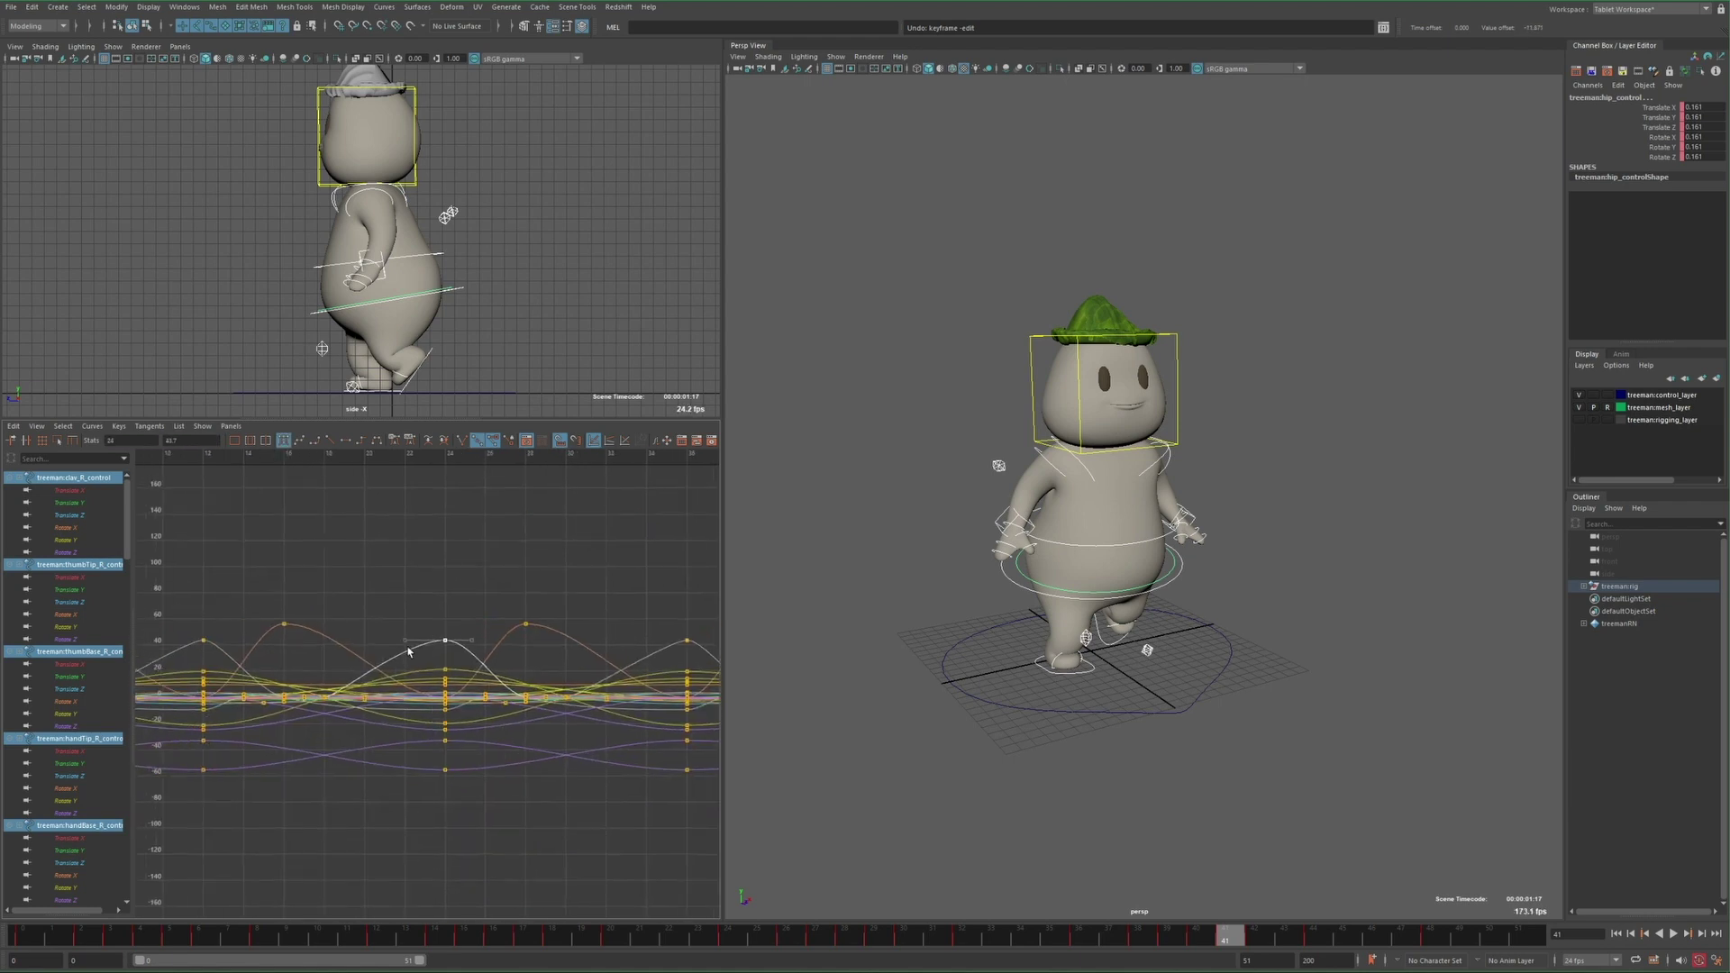
left_click_drag(465, 831, 465, 827)
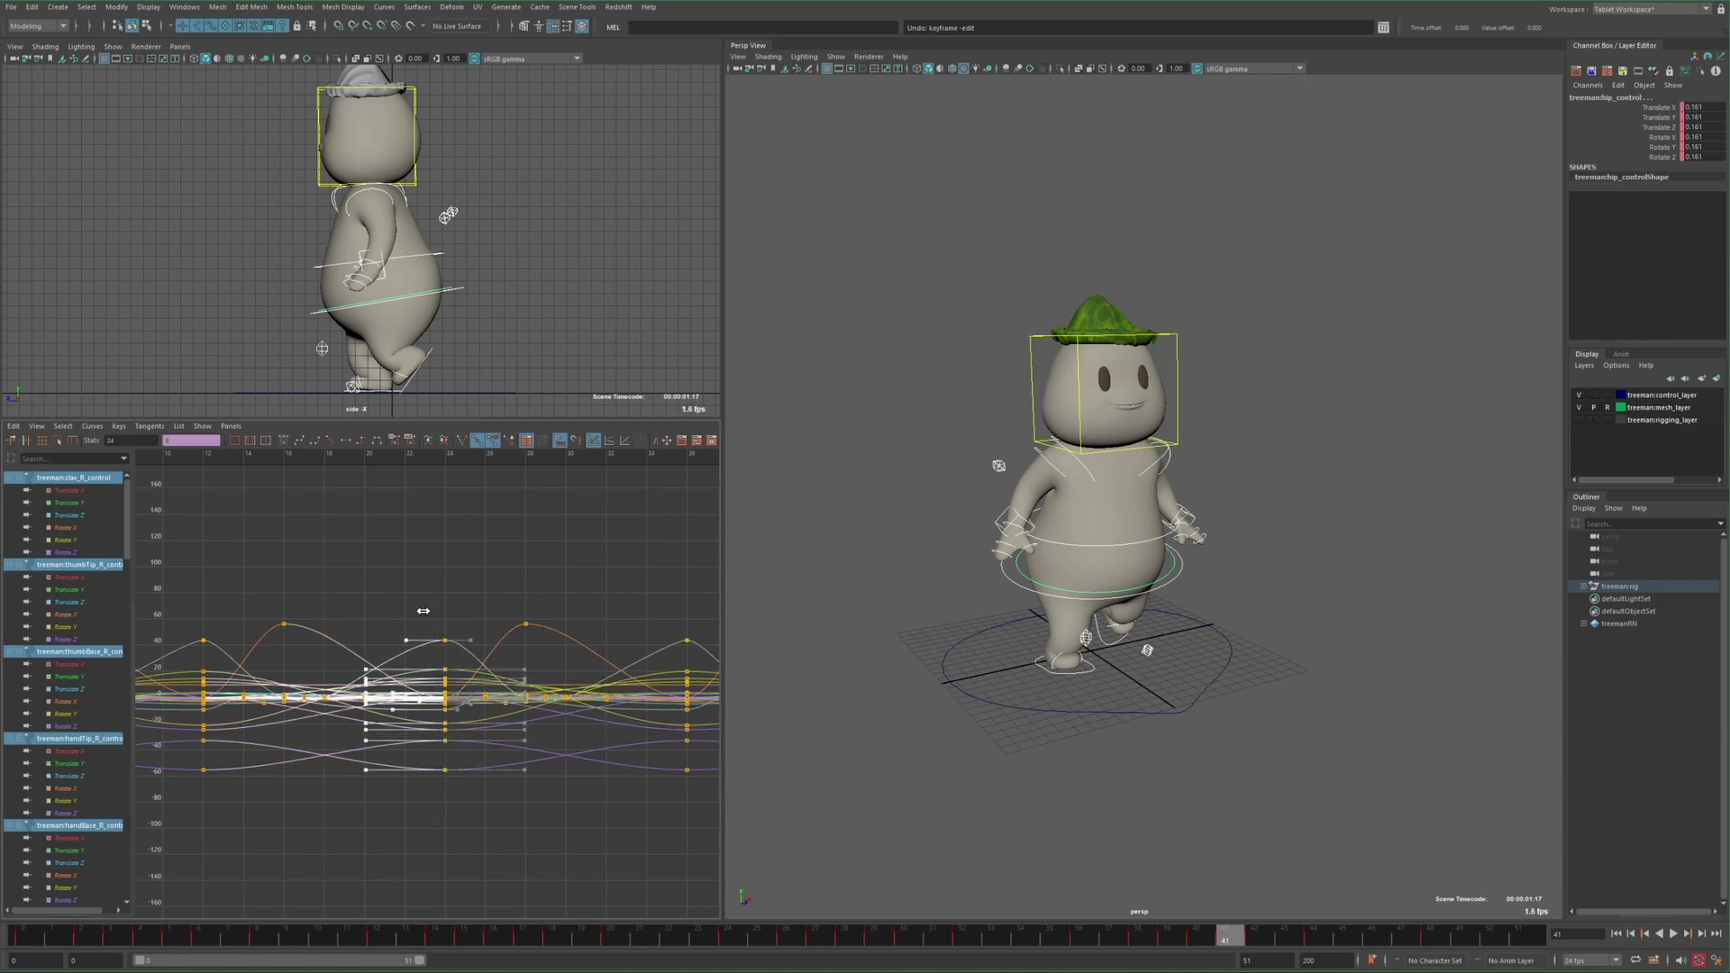
right_click_drag(422, 610, 461, 638, "alt")
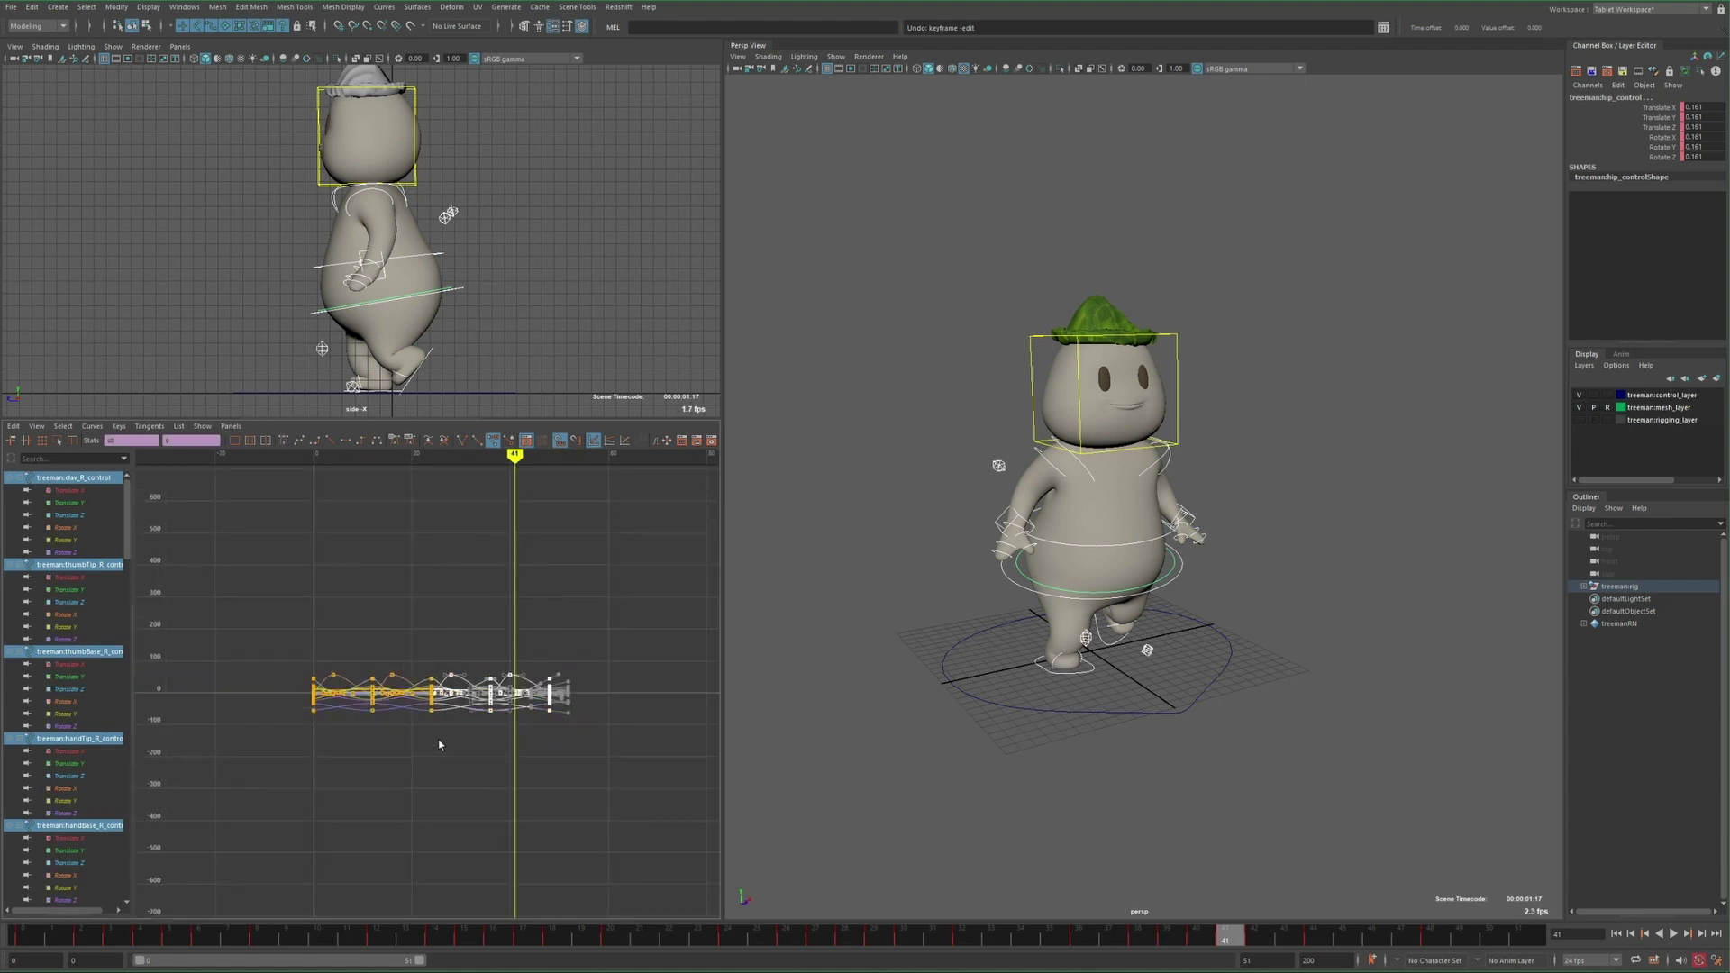
key("f")
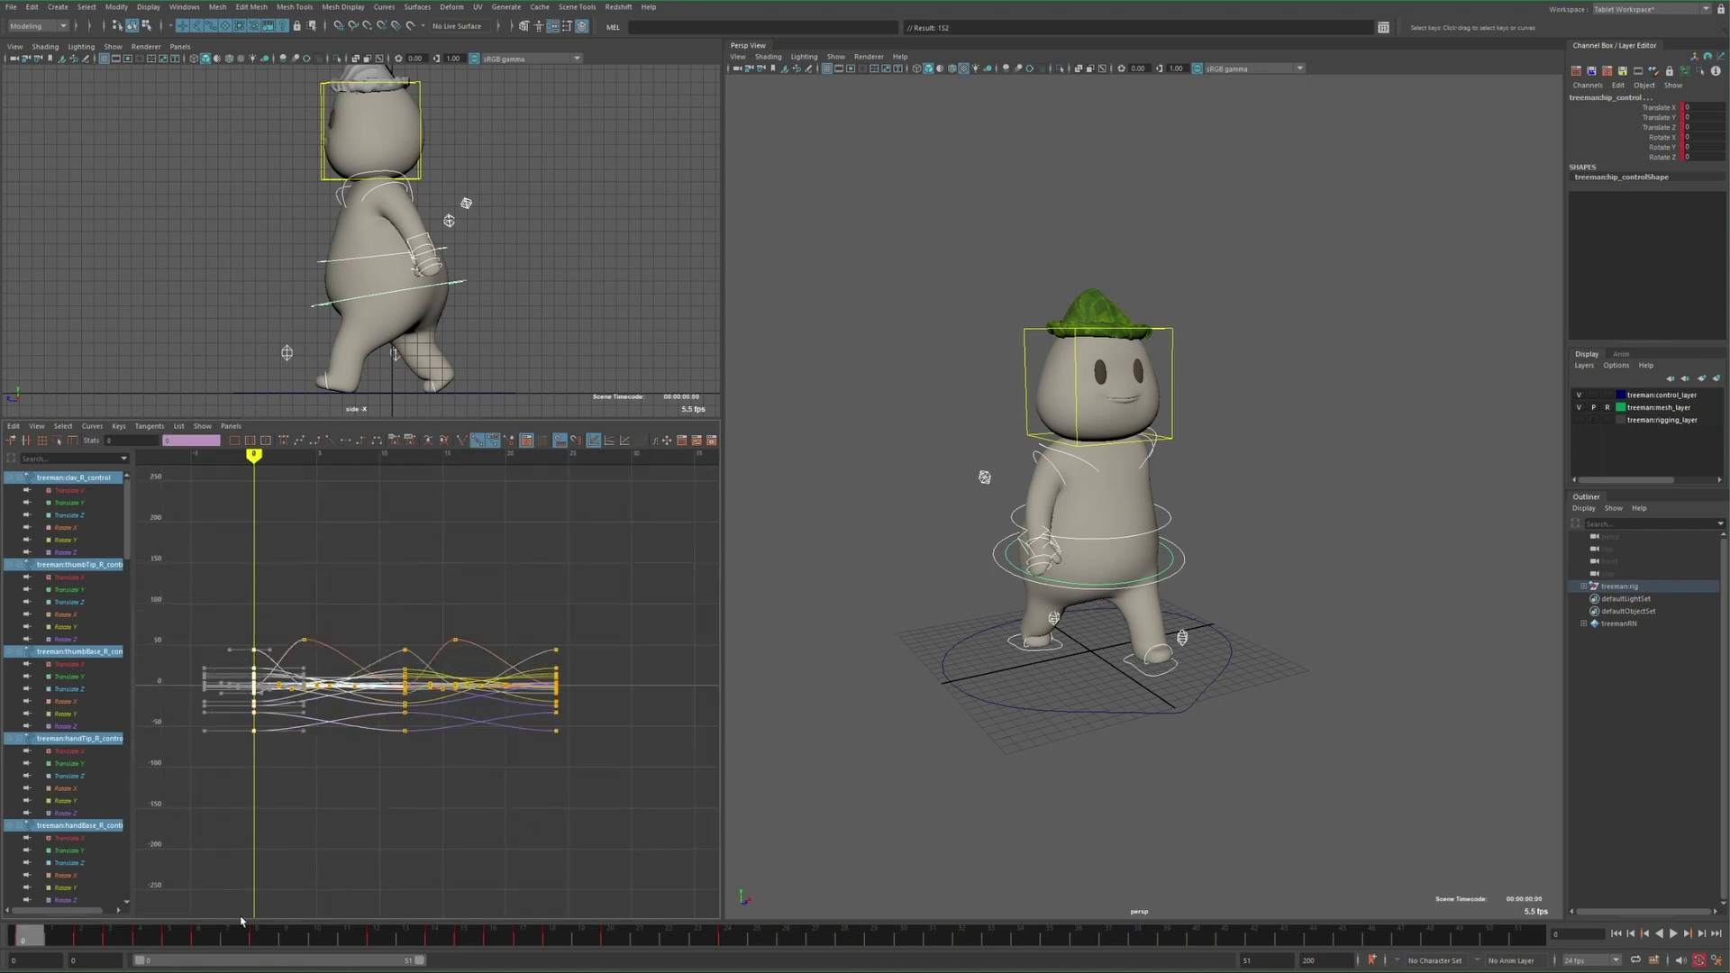
key("alt+v")
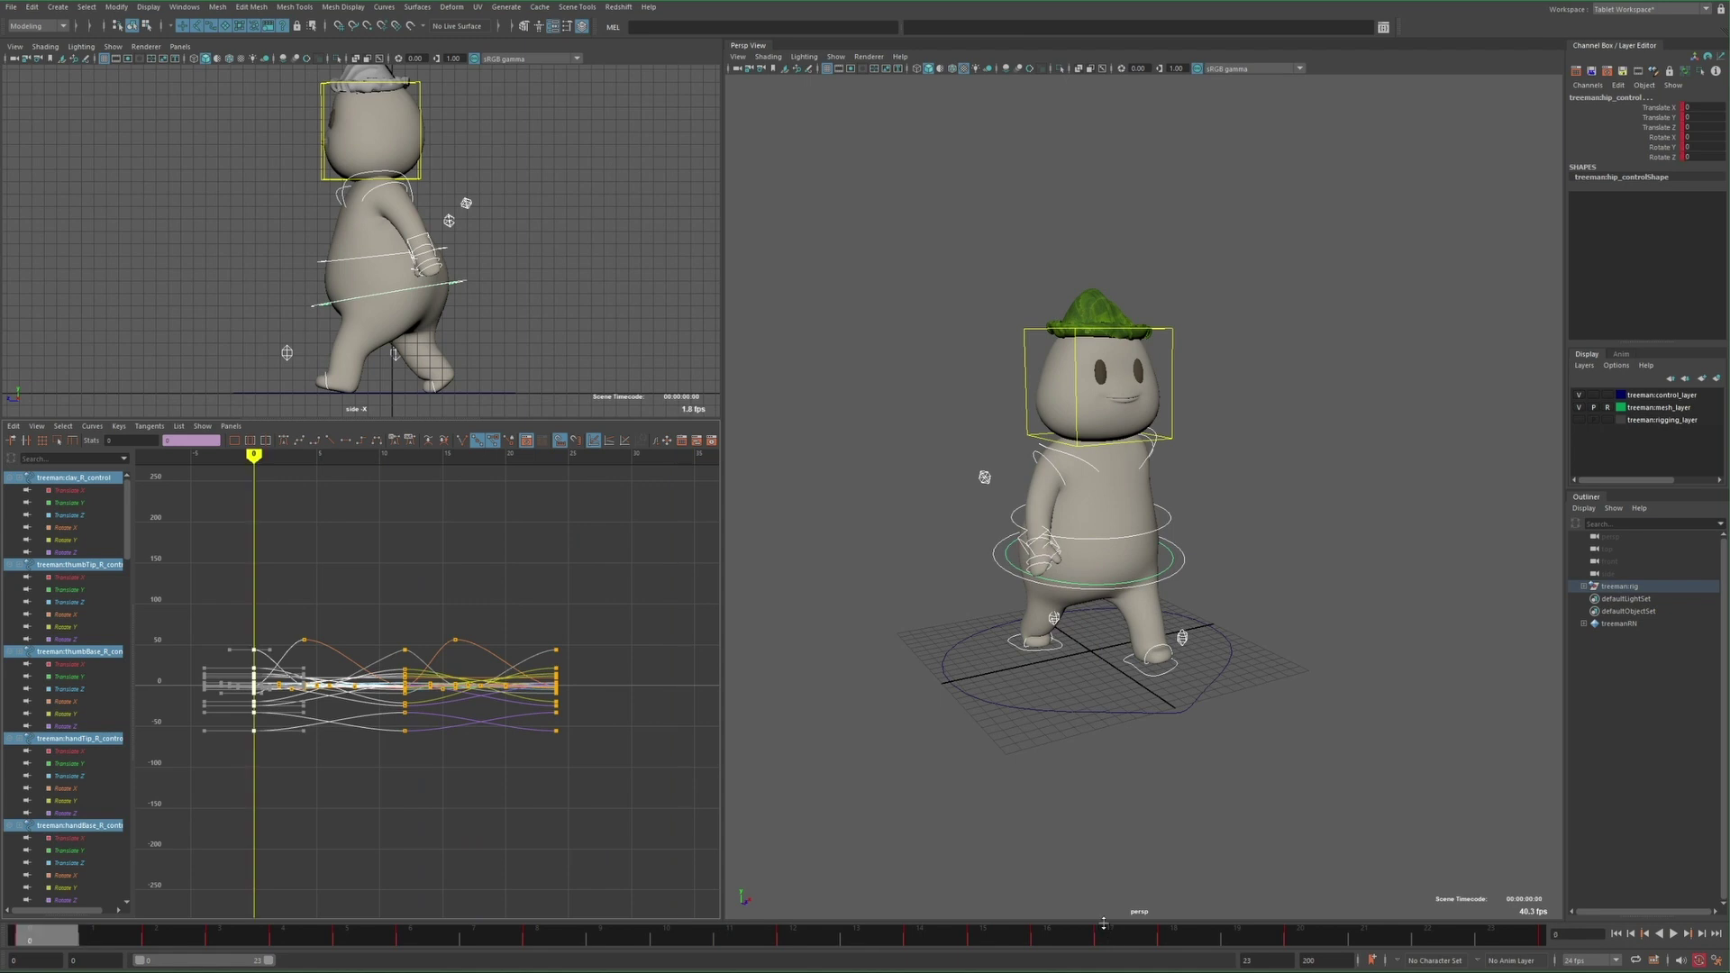
key("alt+v")
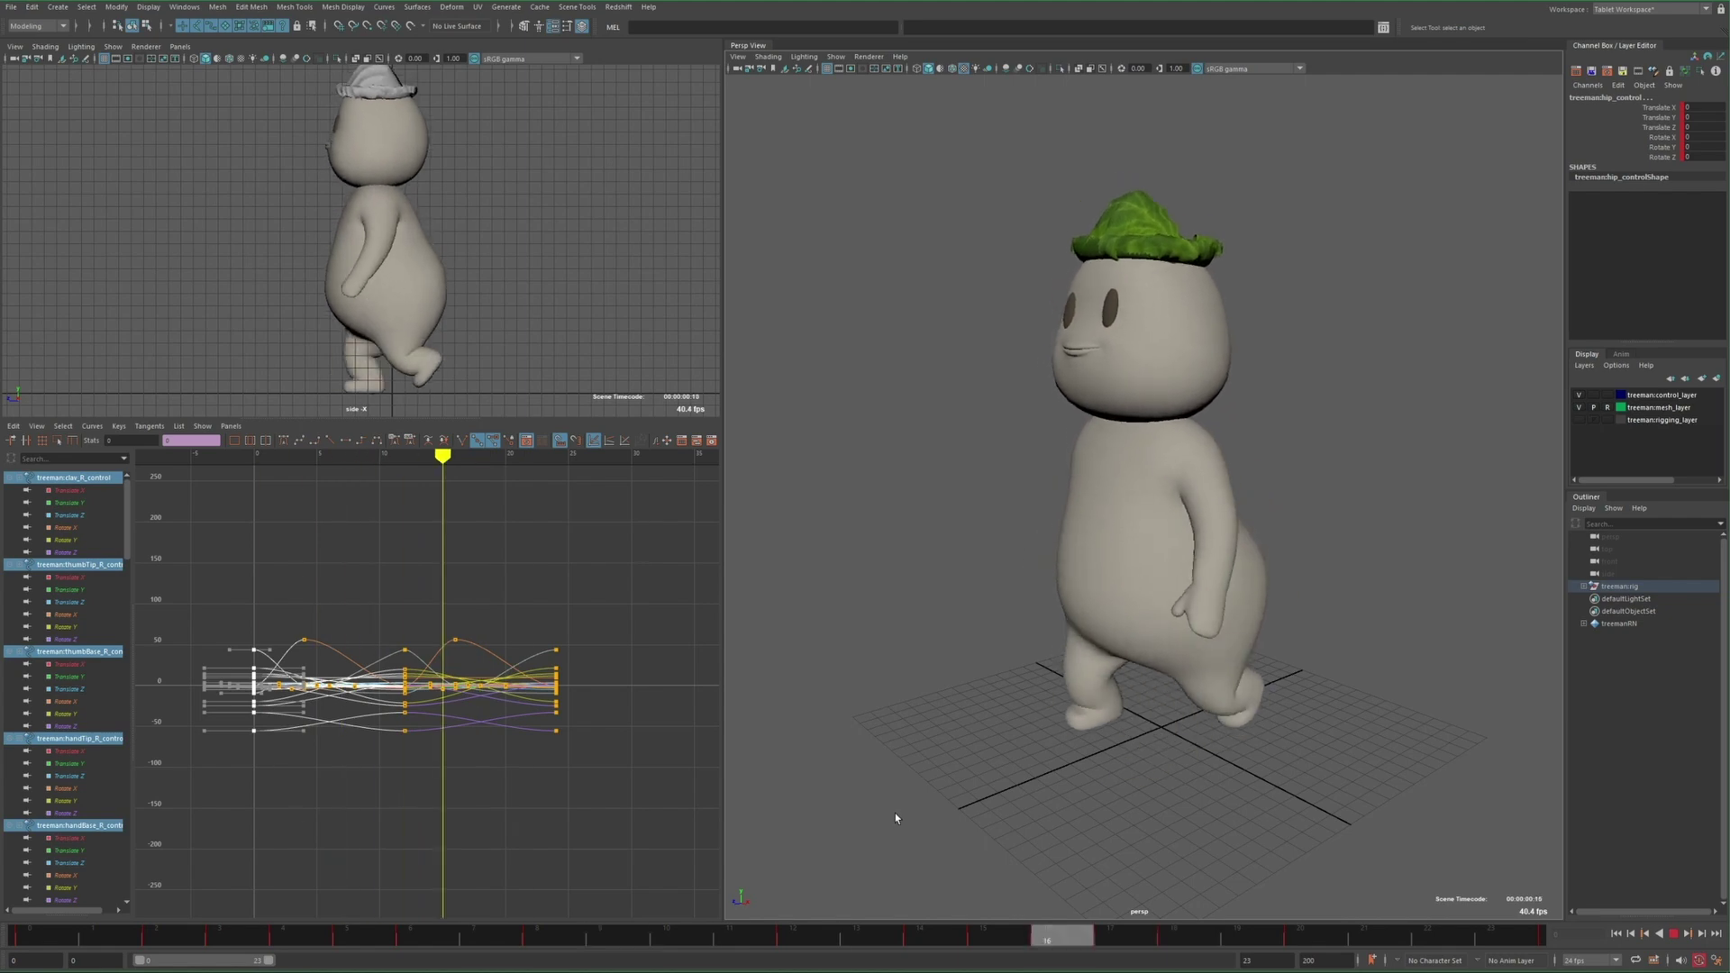
key("alt+v")
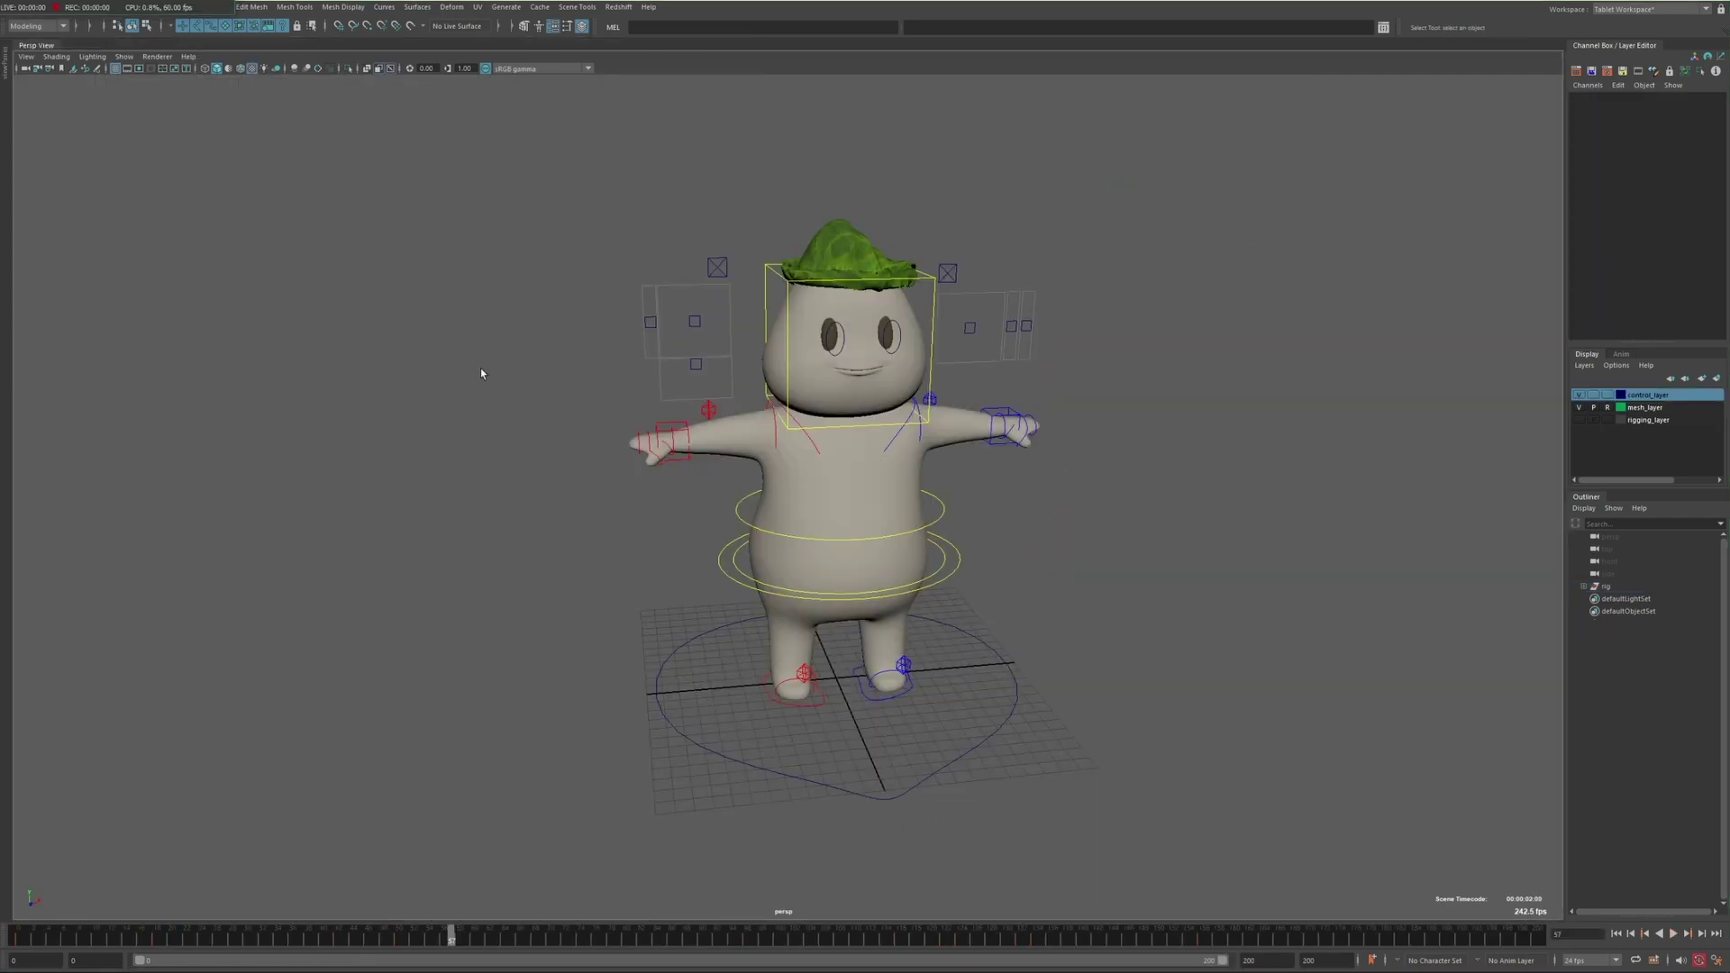
Marquee-select the rig controls and create a selection set from them named Controls
middle_click_drag(459, 390, 455, 402, "alt")
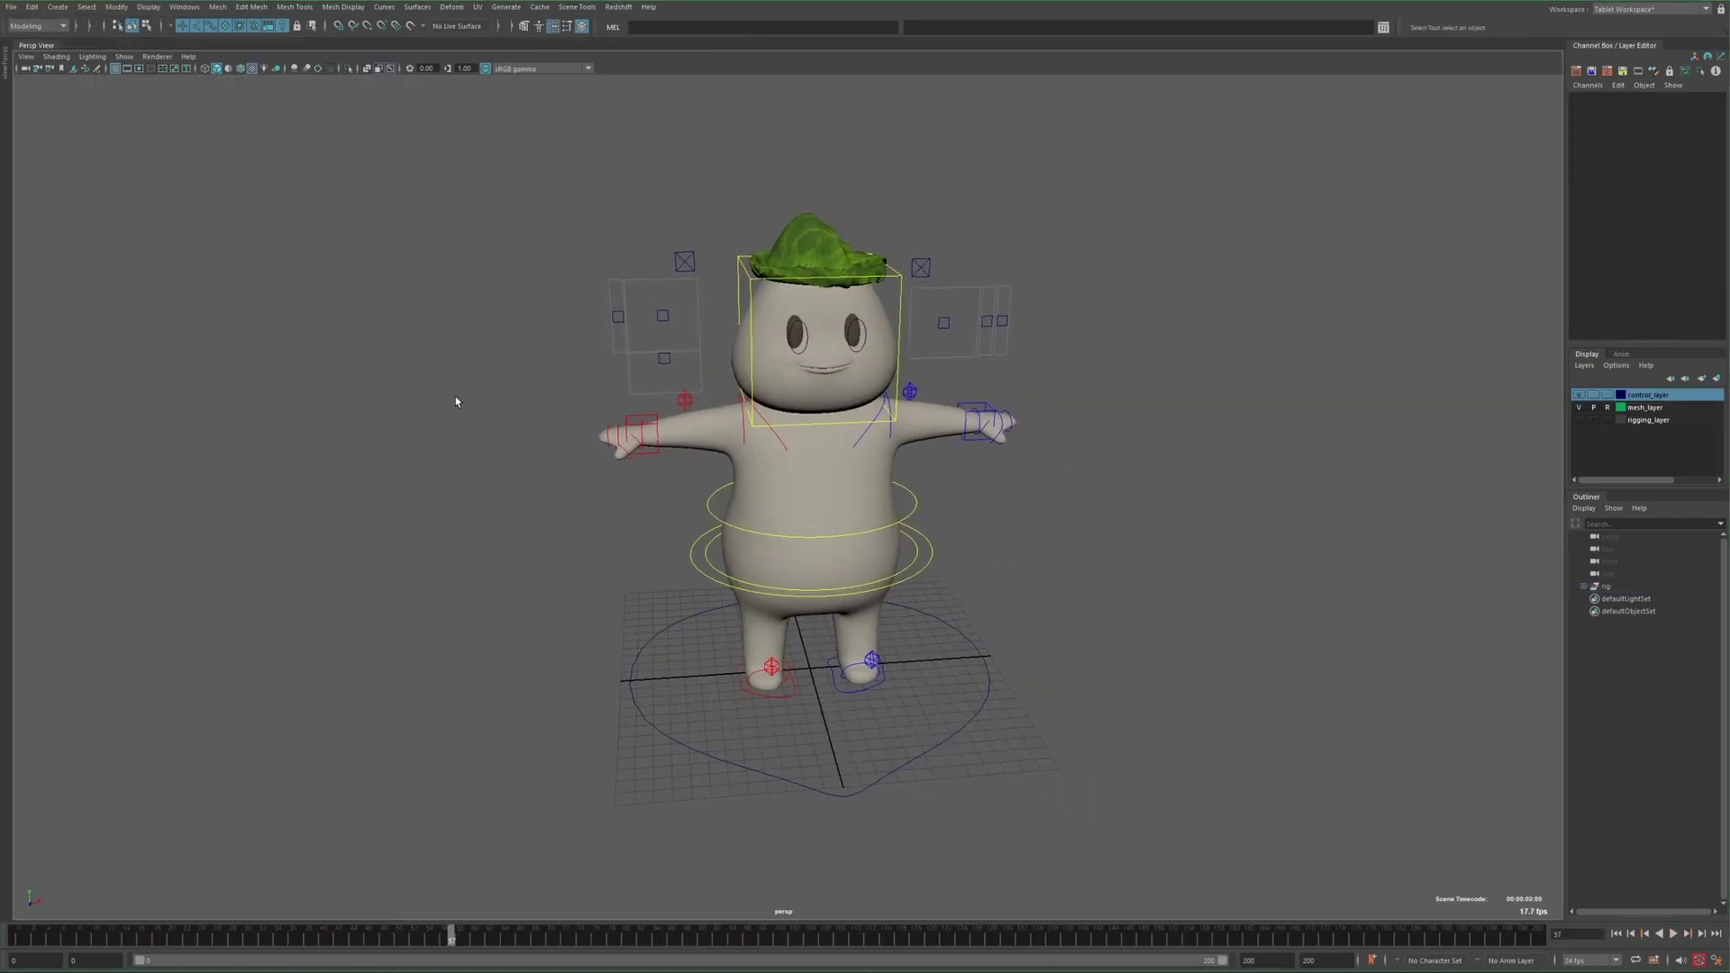
left_click_drag(1085, 788, 1116, 821)
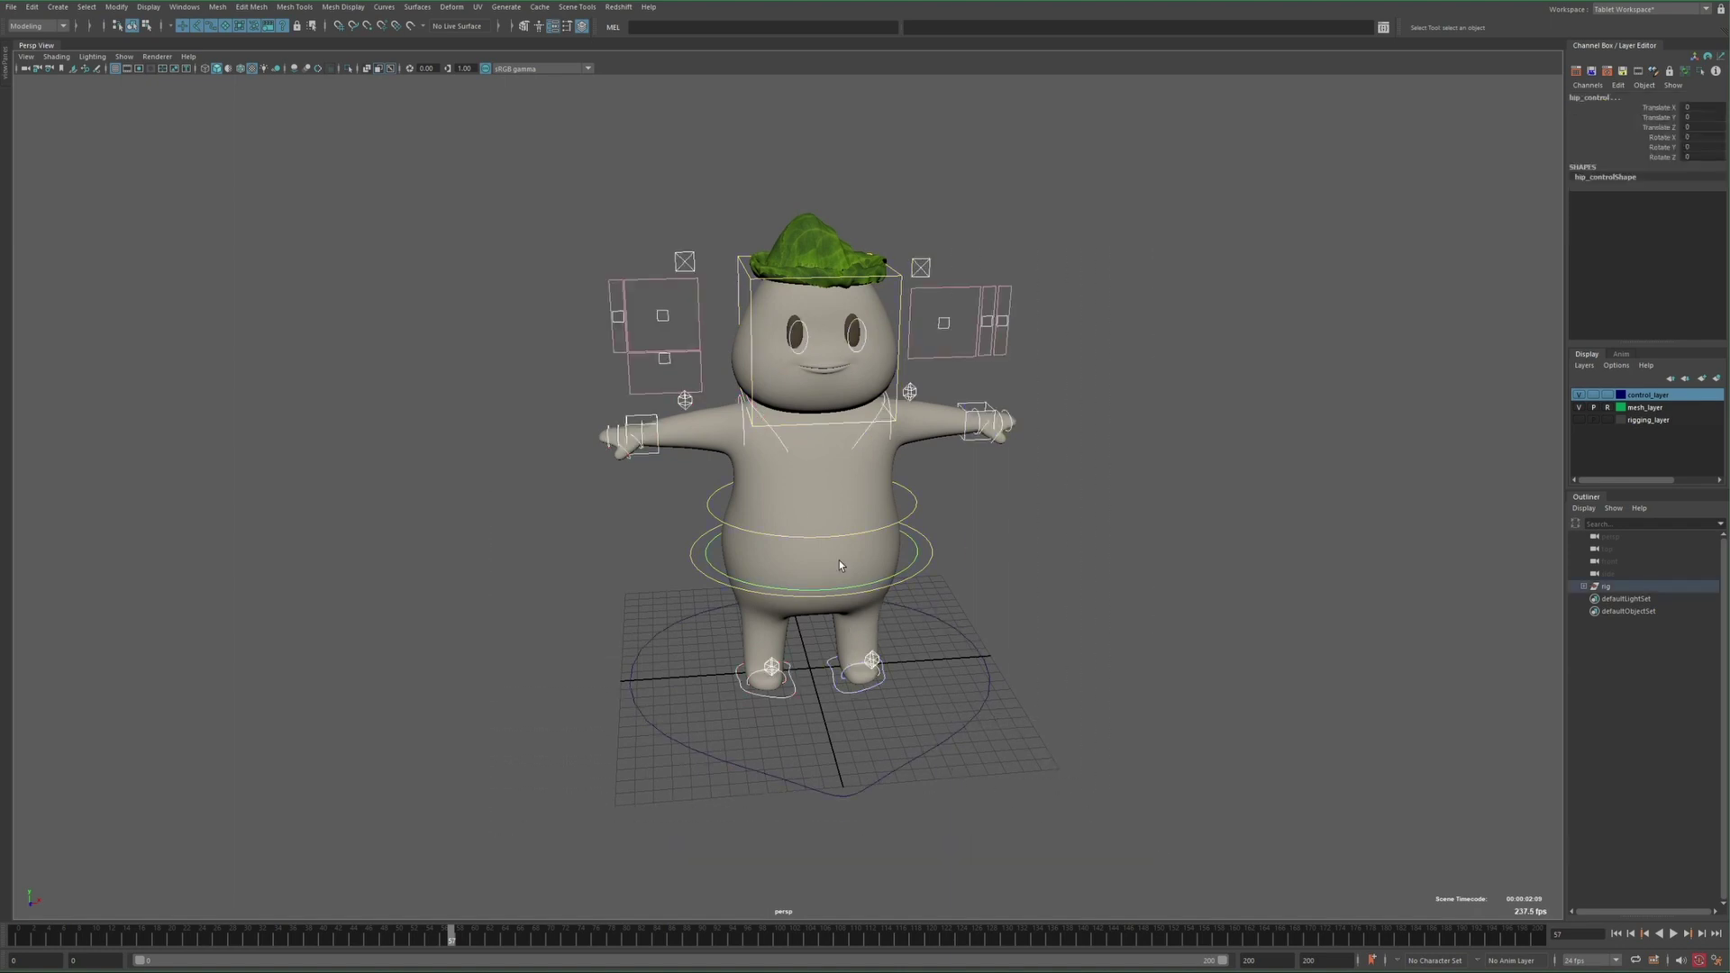
left_click(50, 11)
mouse_move(78, 11)
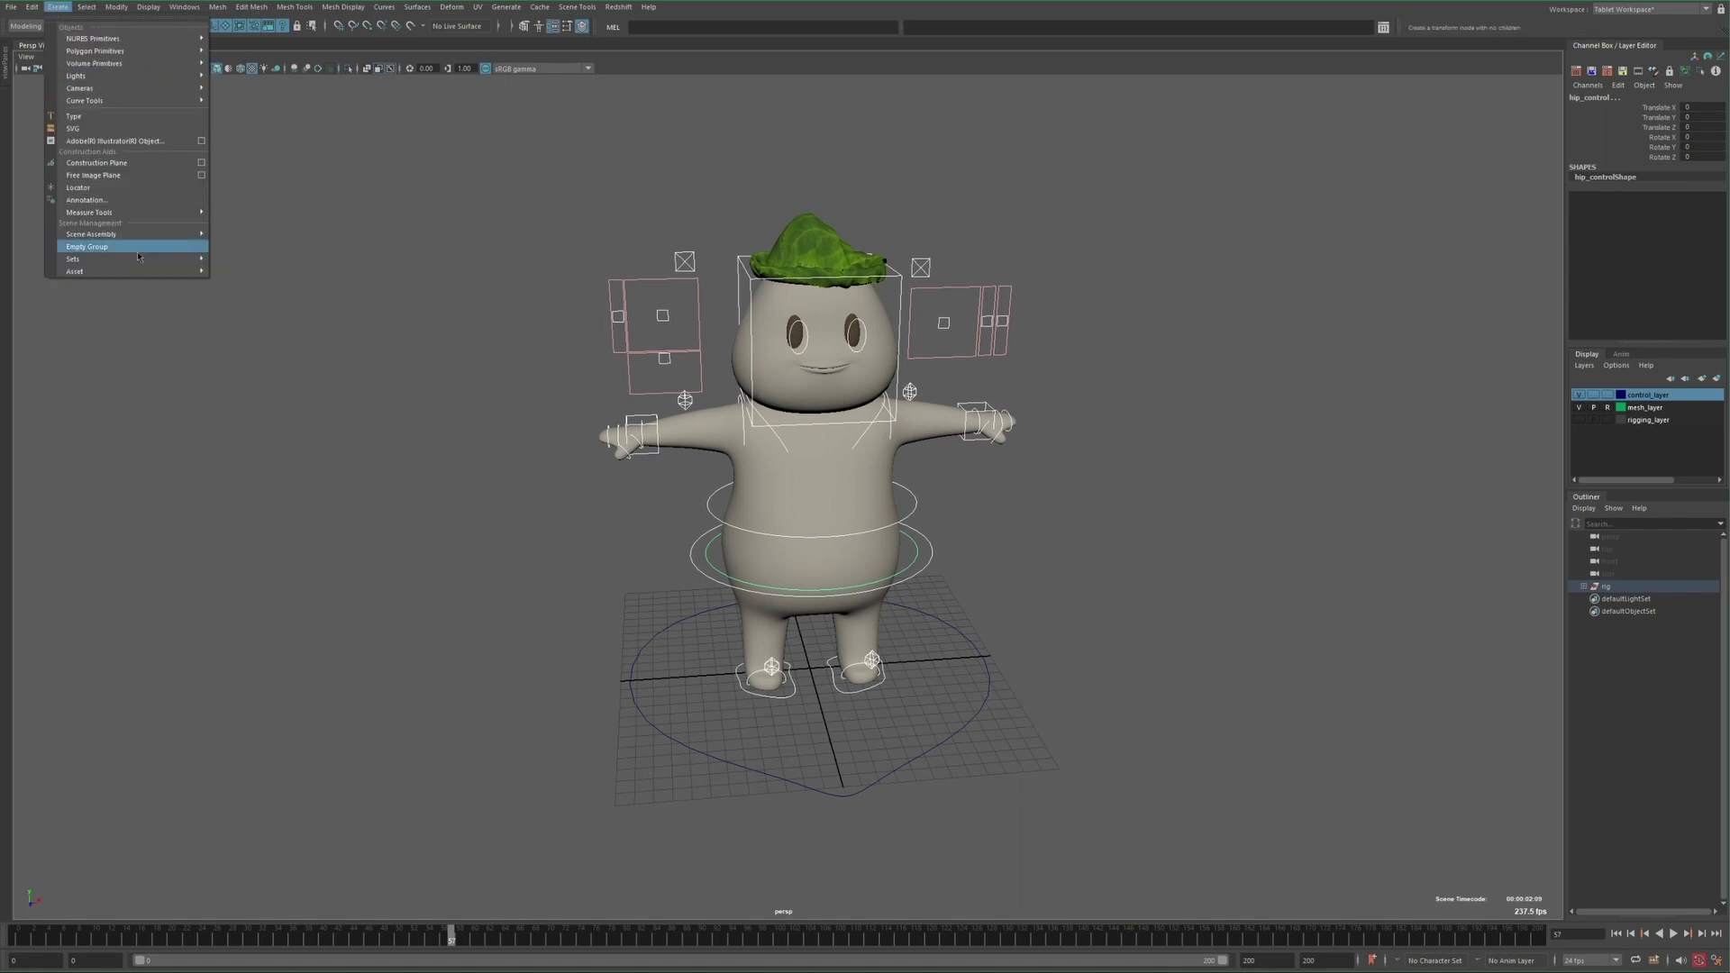
left_click(318, 260)
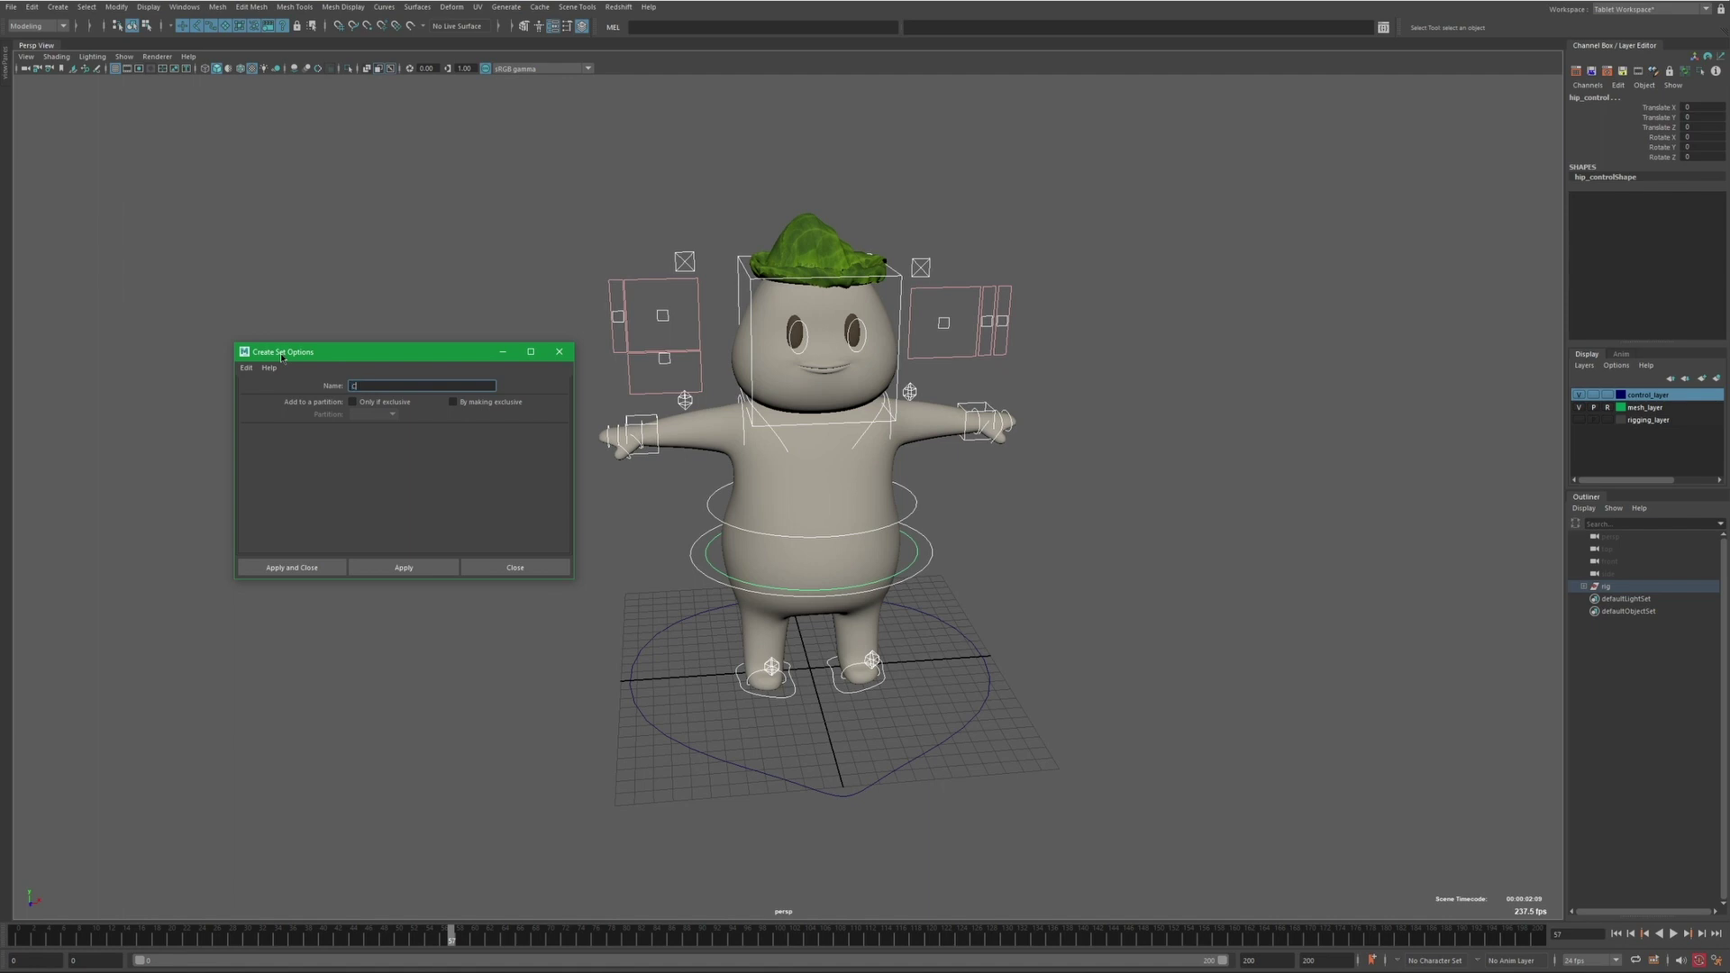
left_click(276, 571)
Check the Controls set by selecting all its members from the Outliner, then clear the selection
left_click(1582, 624)
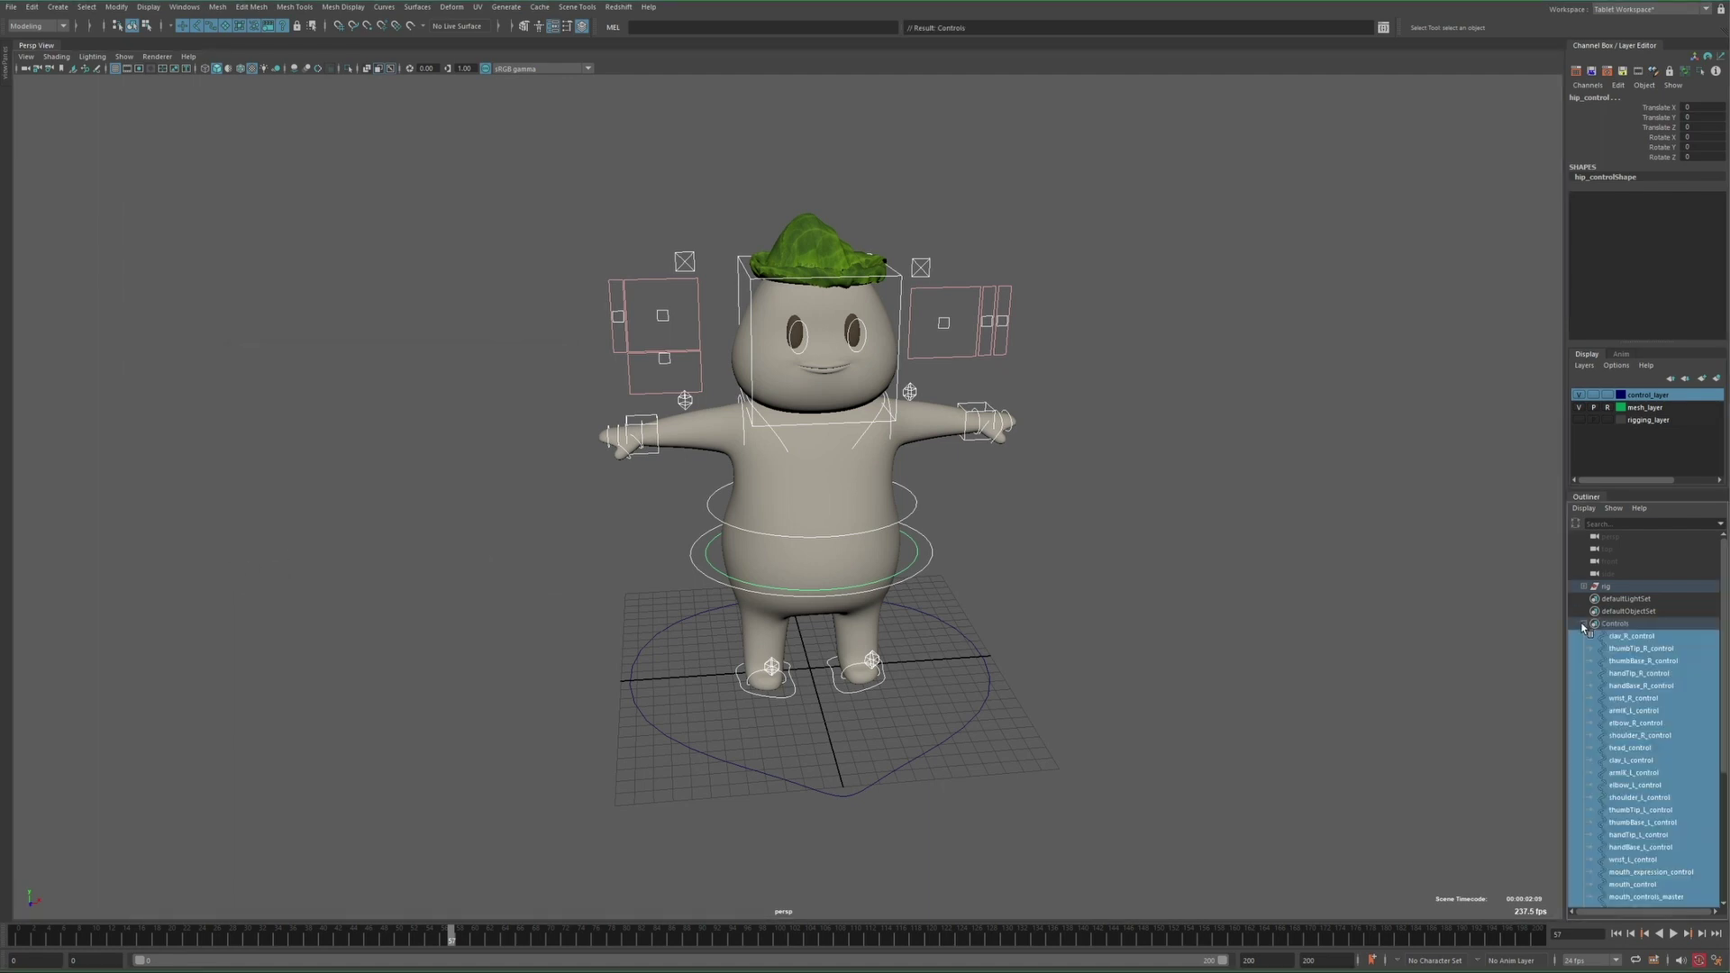
left_click(1535, 676)
left_click(1582, 624)
right_click(1617, 628)
left_click(1626, 642)
left_click_drag(1137, 613, 1124, 617, "alt")
left_click(199, 415)
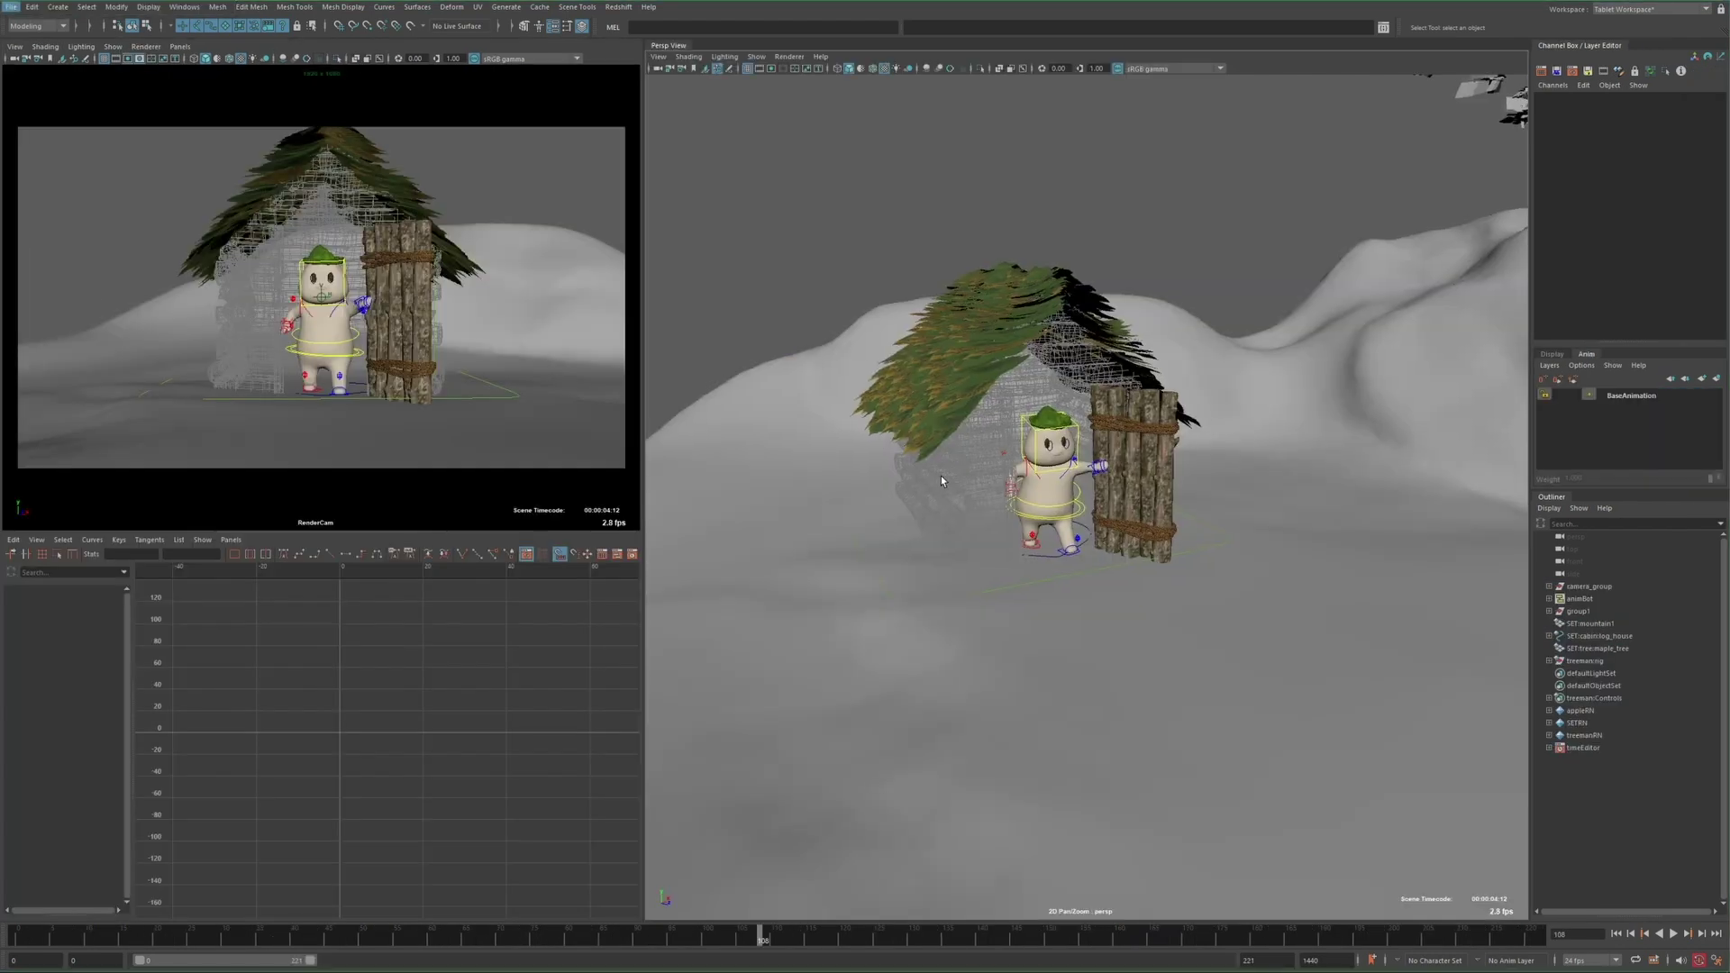
Reference the tree-man walk_anim file into the cabin scene and play it
key("ctrl+r")
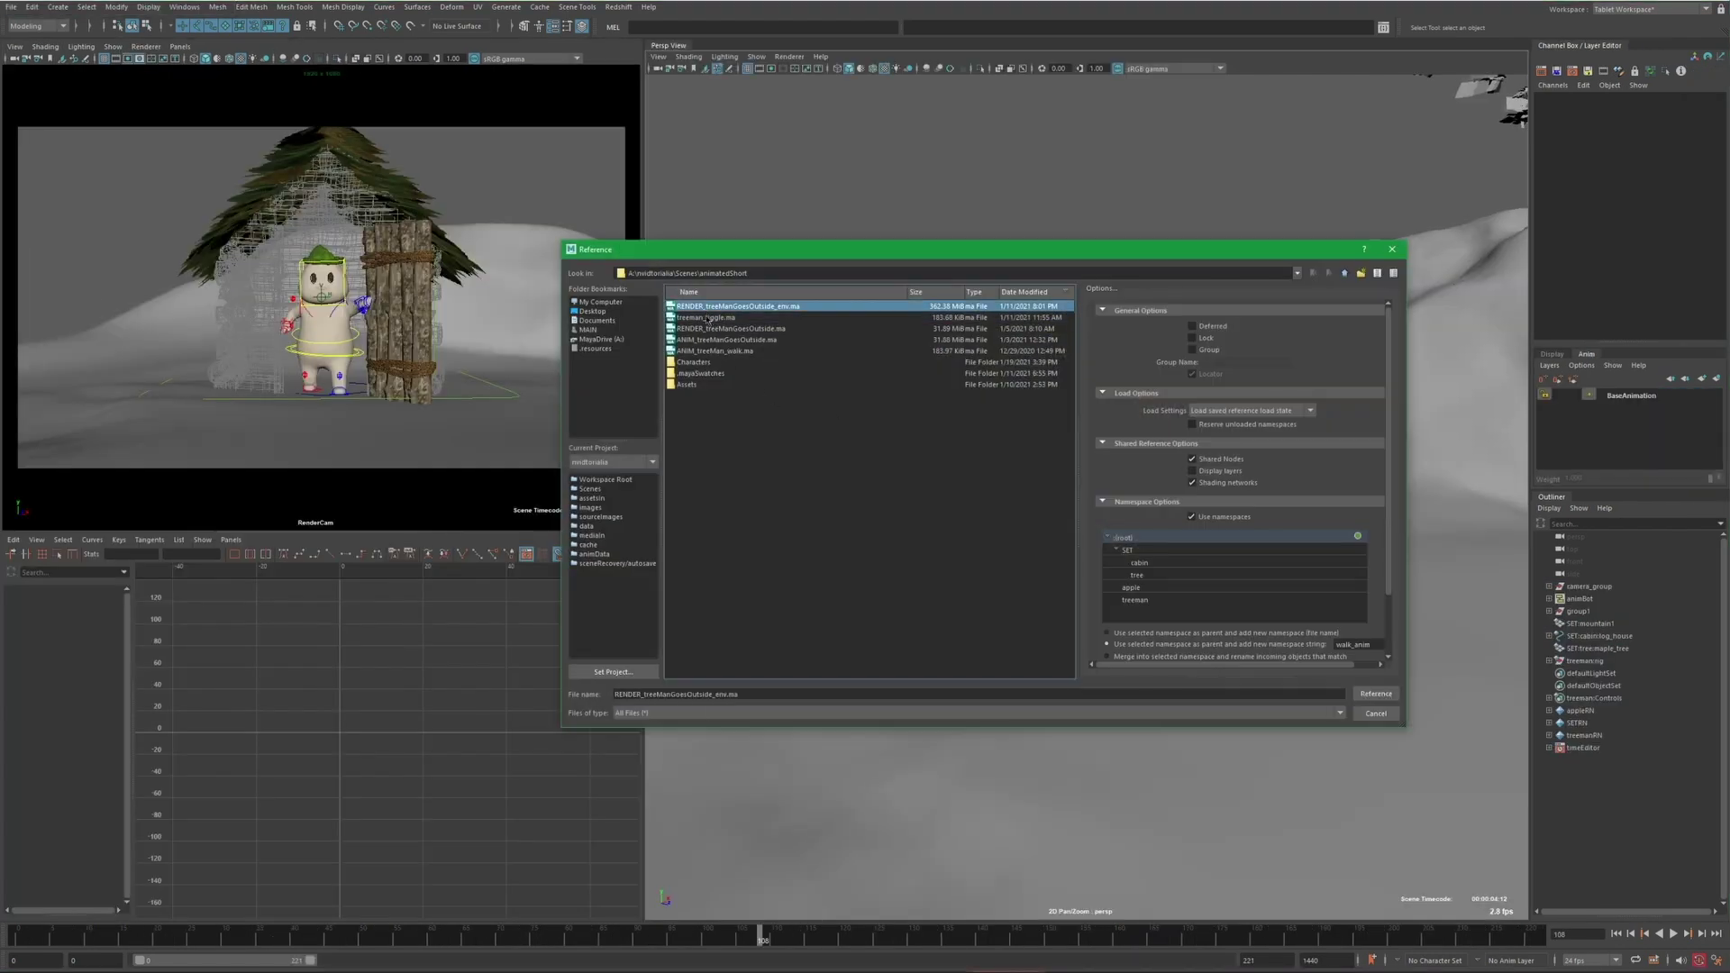
left_click(1387, 691)
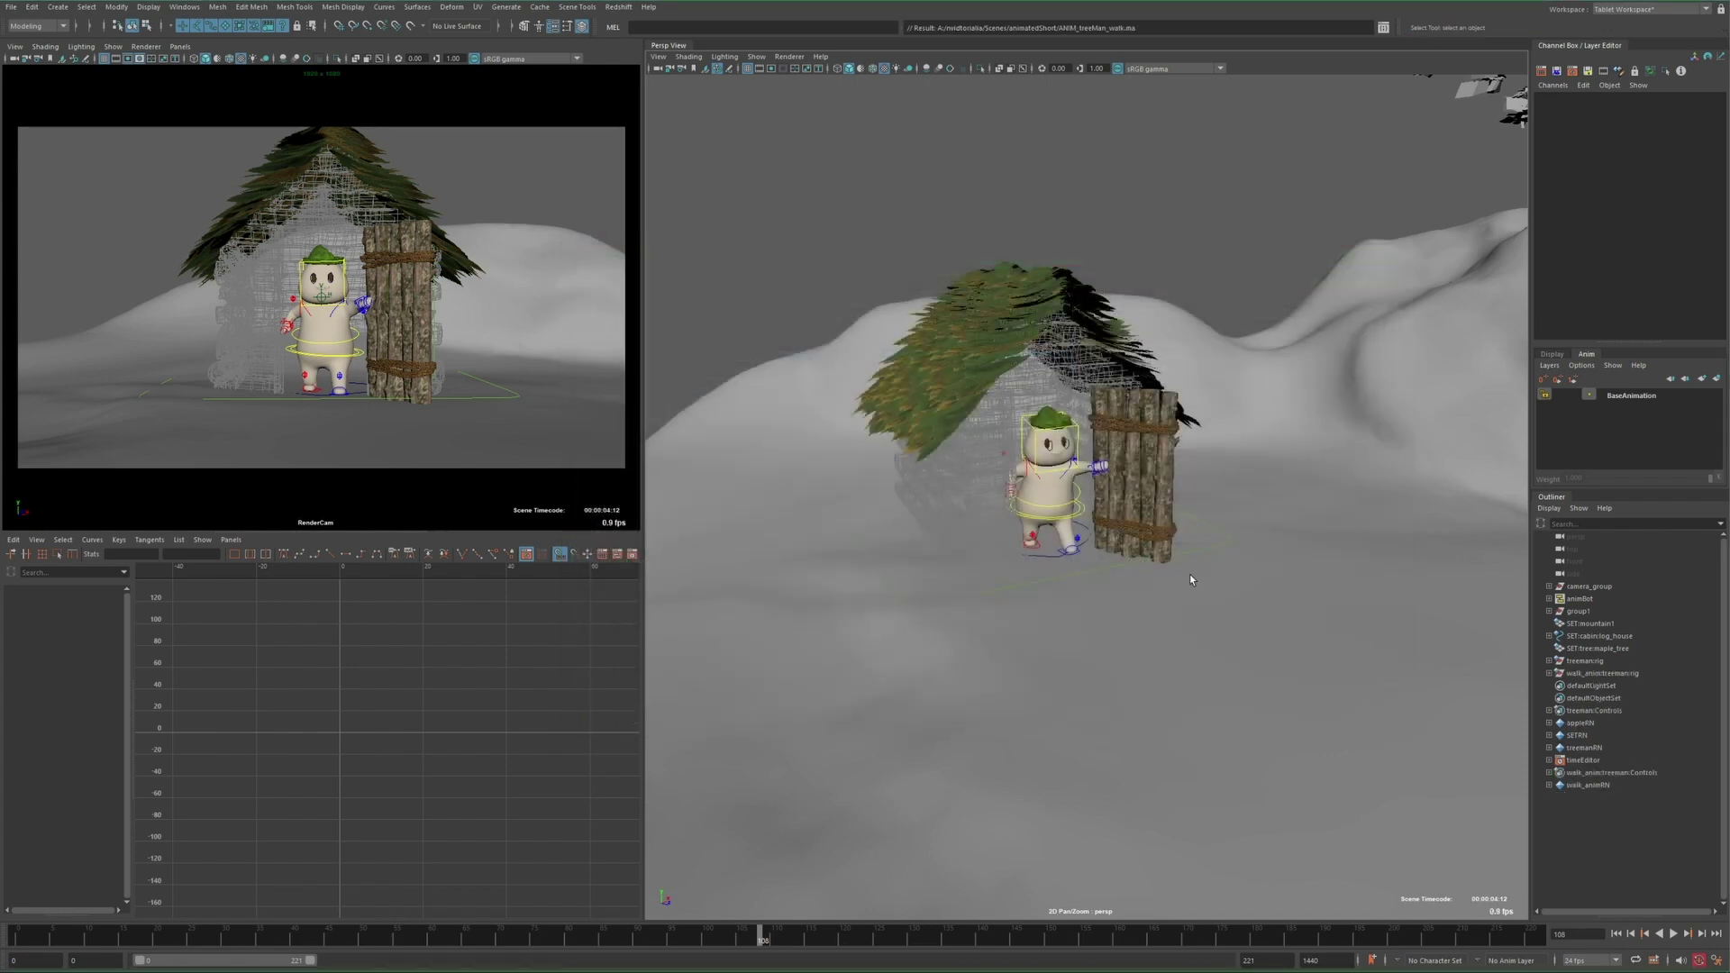
key("alt+v")
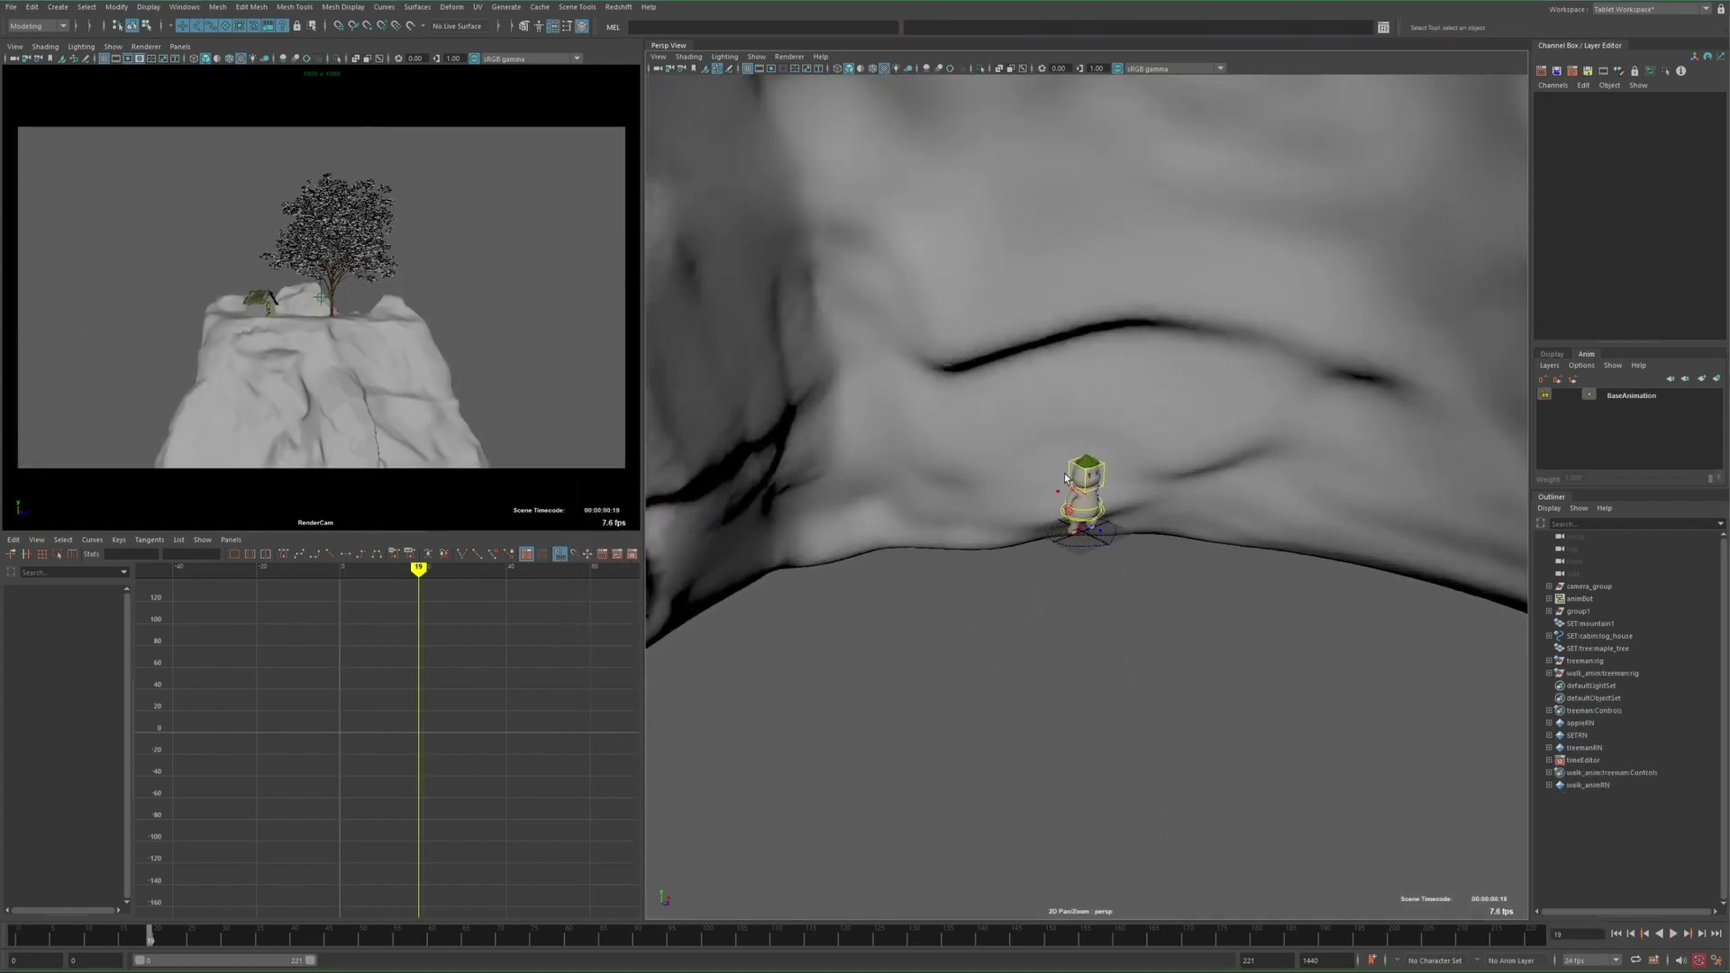
Select the whole range of tree-man control nodes under the Controls set in the Outliner
scroll(1072, 496, "up", 5)
left_click(1050, 524)
key("f")
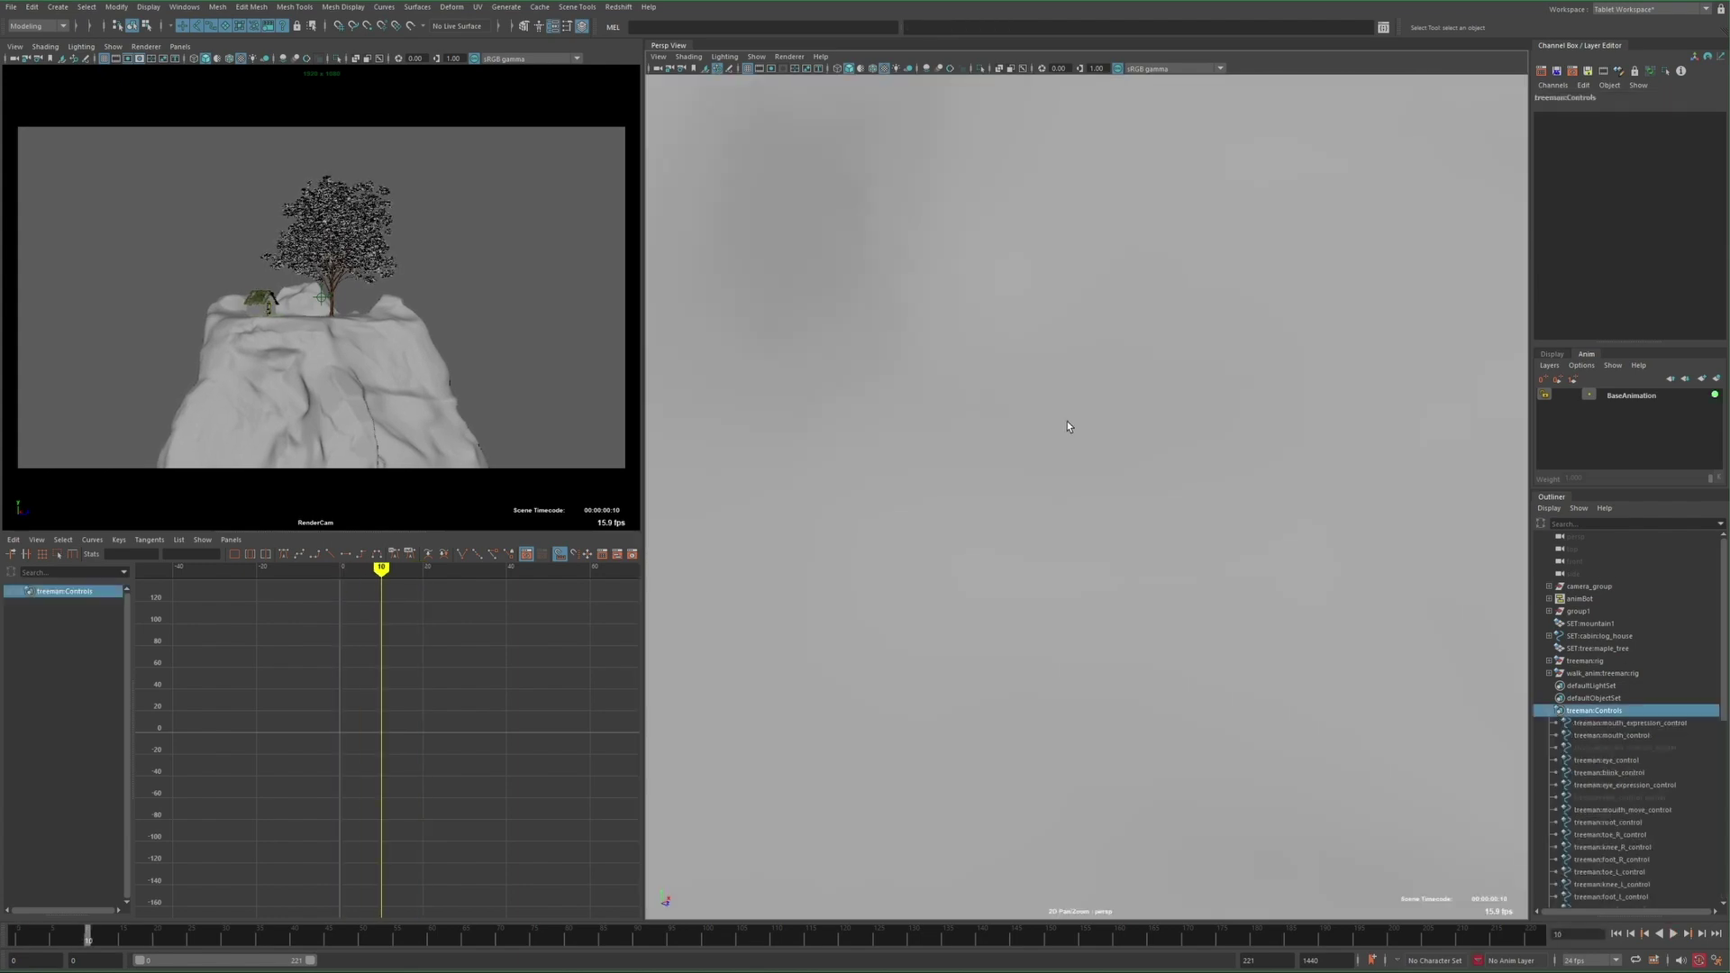
key("Escape")
scroll(1025, 509, "up", 4)
scroll(1622, 720, "down", 10)
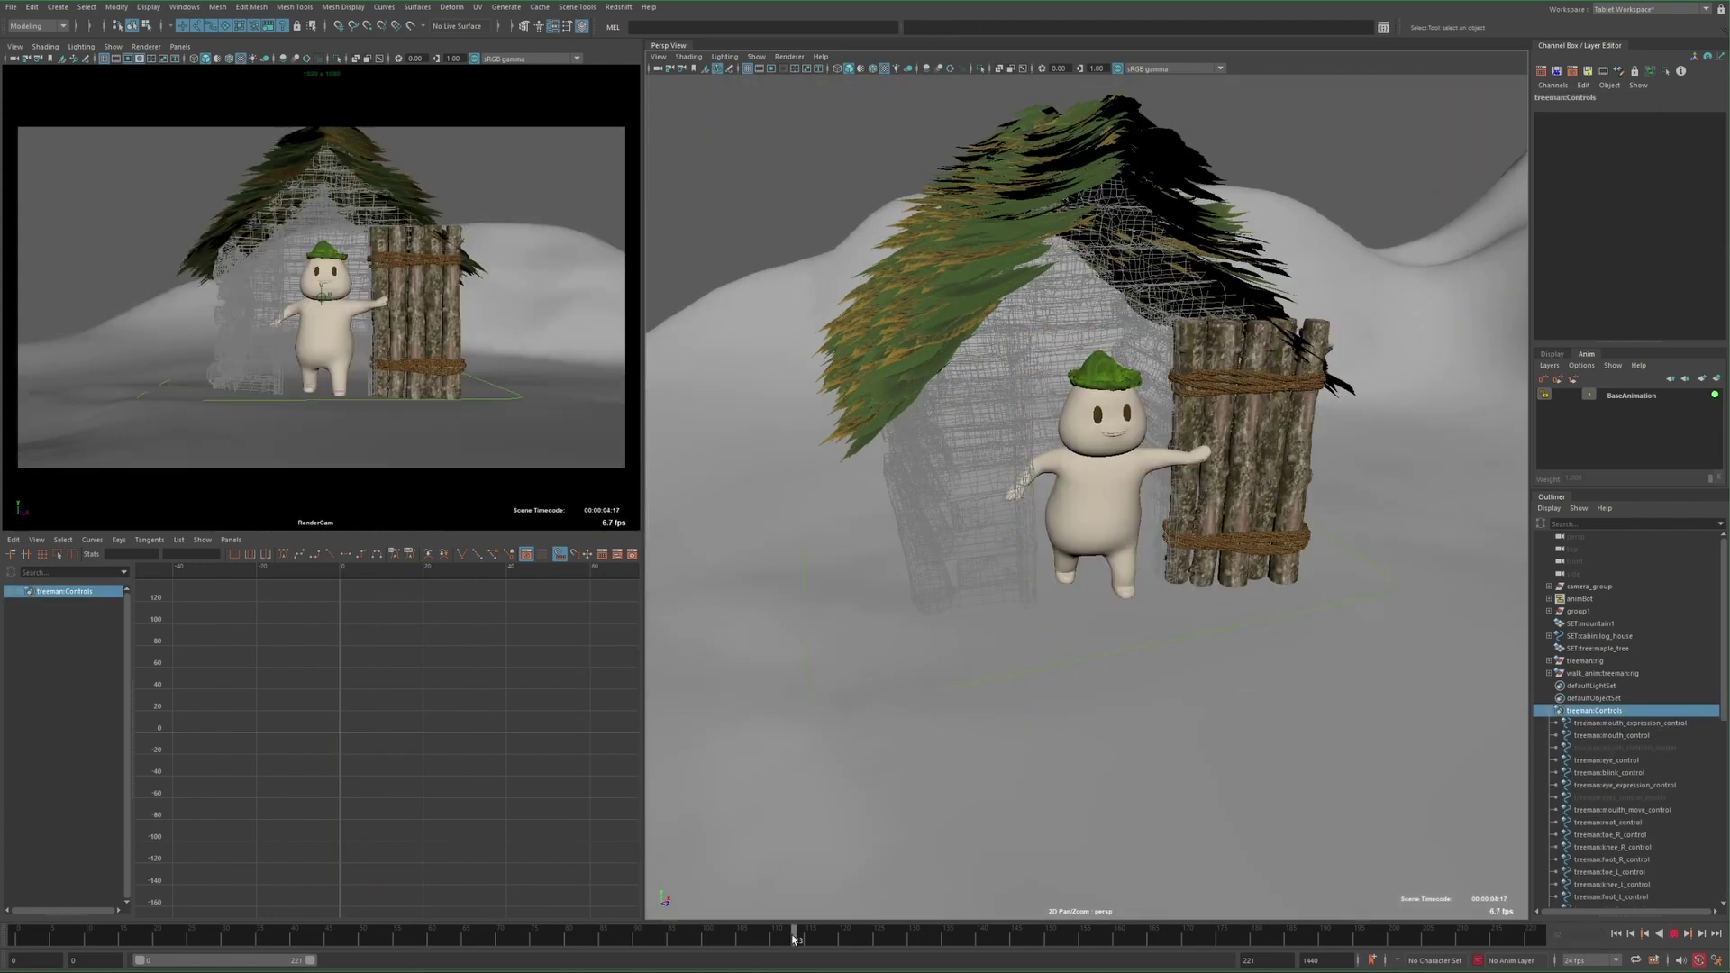
left_click(1619, 822, "shift")
Create an animation layer named walk and select the walk_anim rig's controls
left_click(1689, 378)
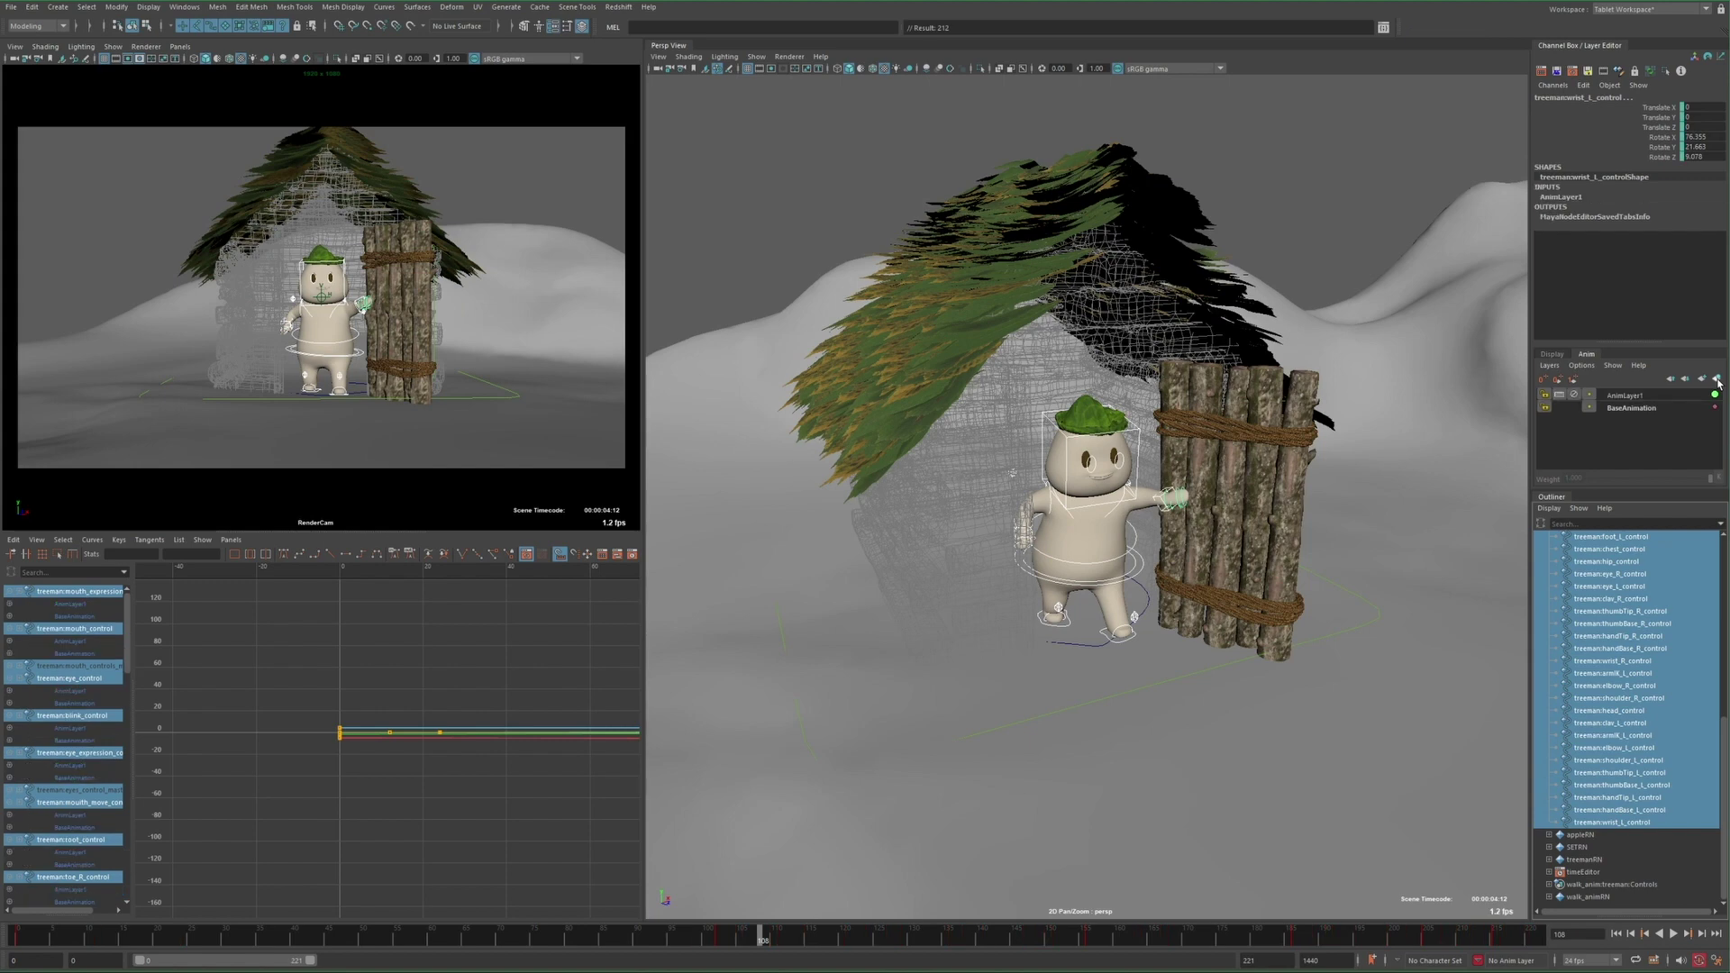
double_click(1639, 394)
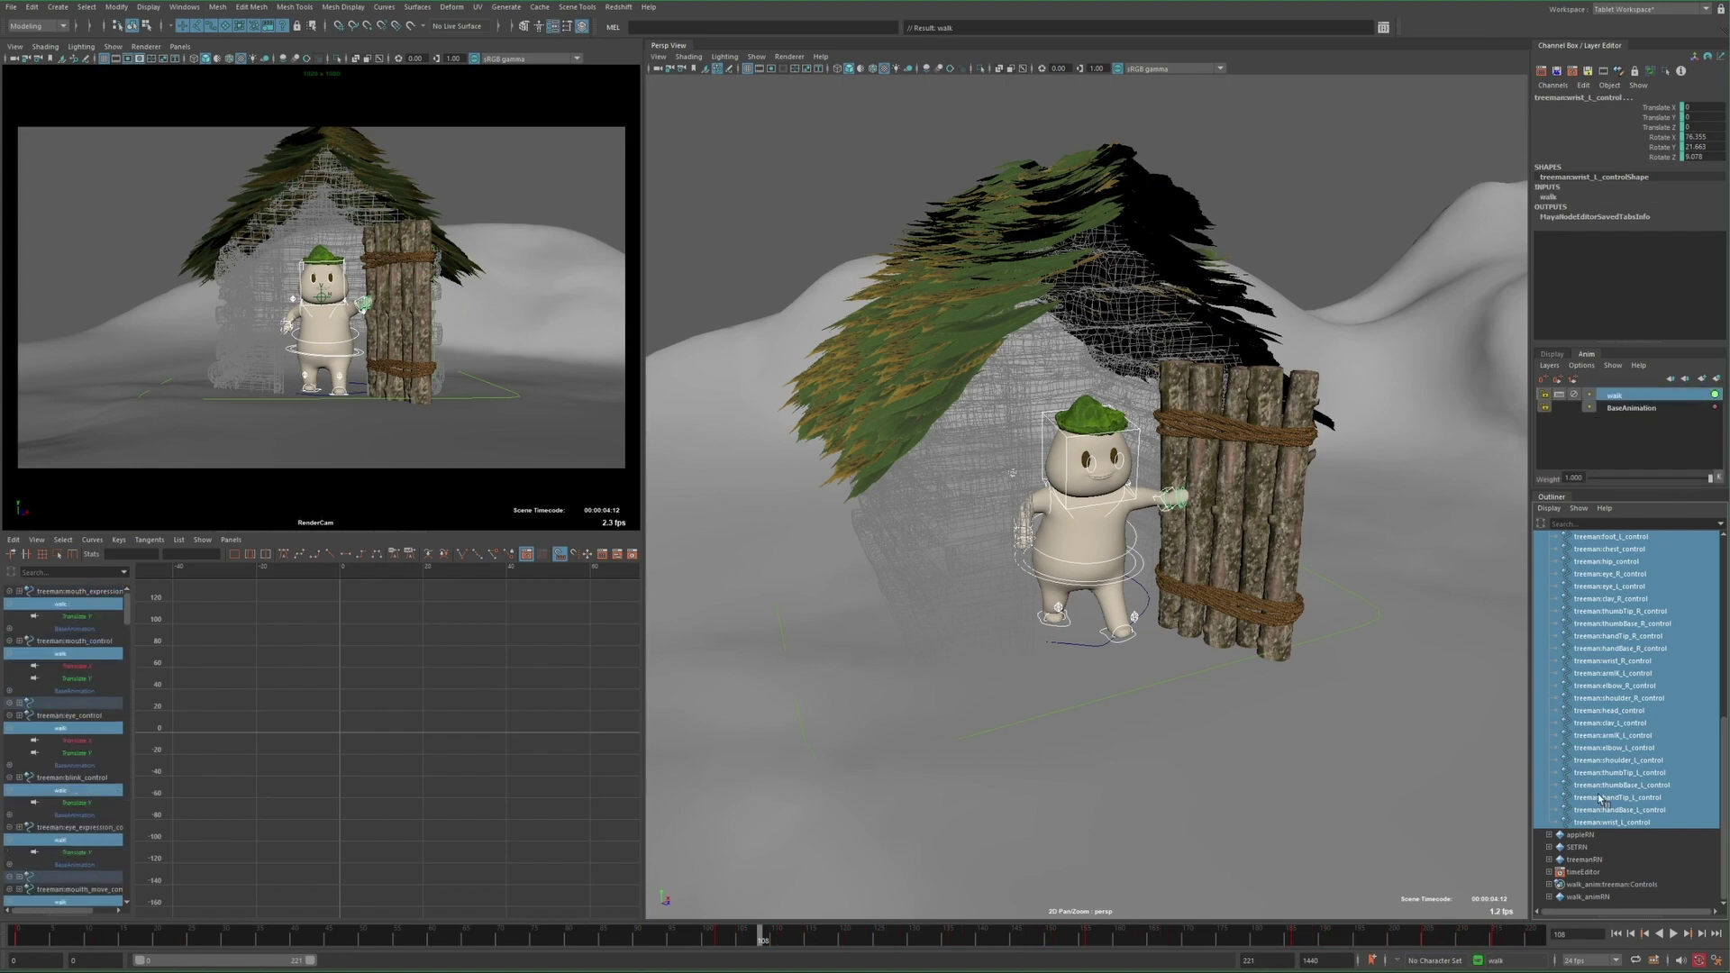
left_click(1549, 885)
scroll(1600, 614, "down", 5)
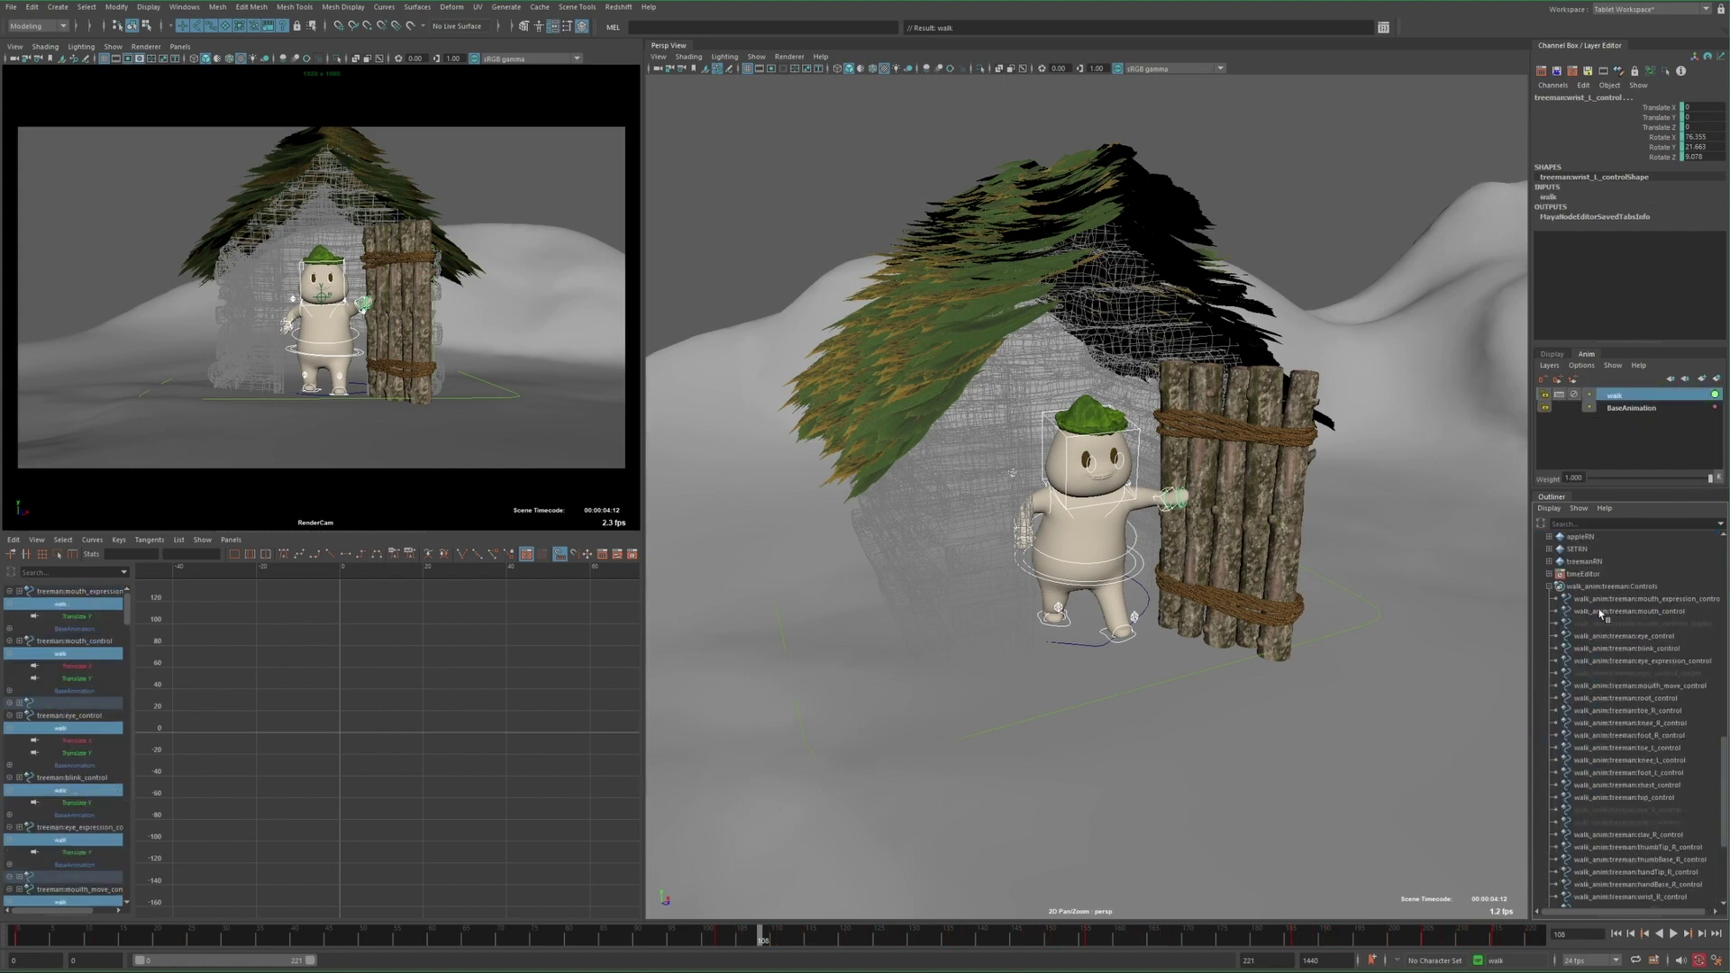
scroll(1619, 638, "down", 5)
left_click_drag(1616, 613, 1656, 891)
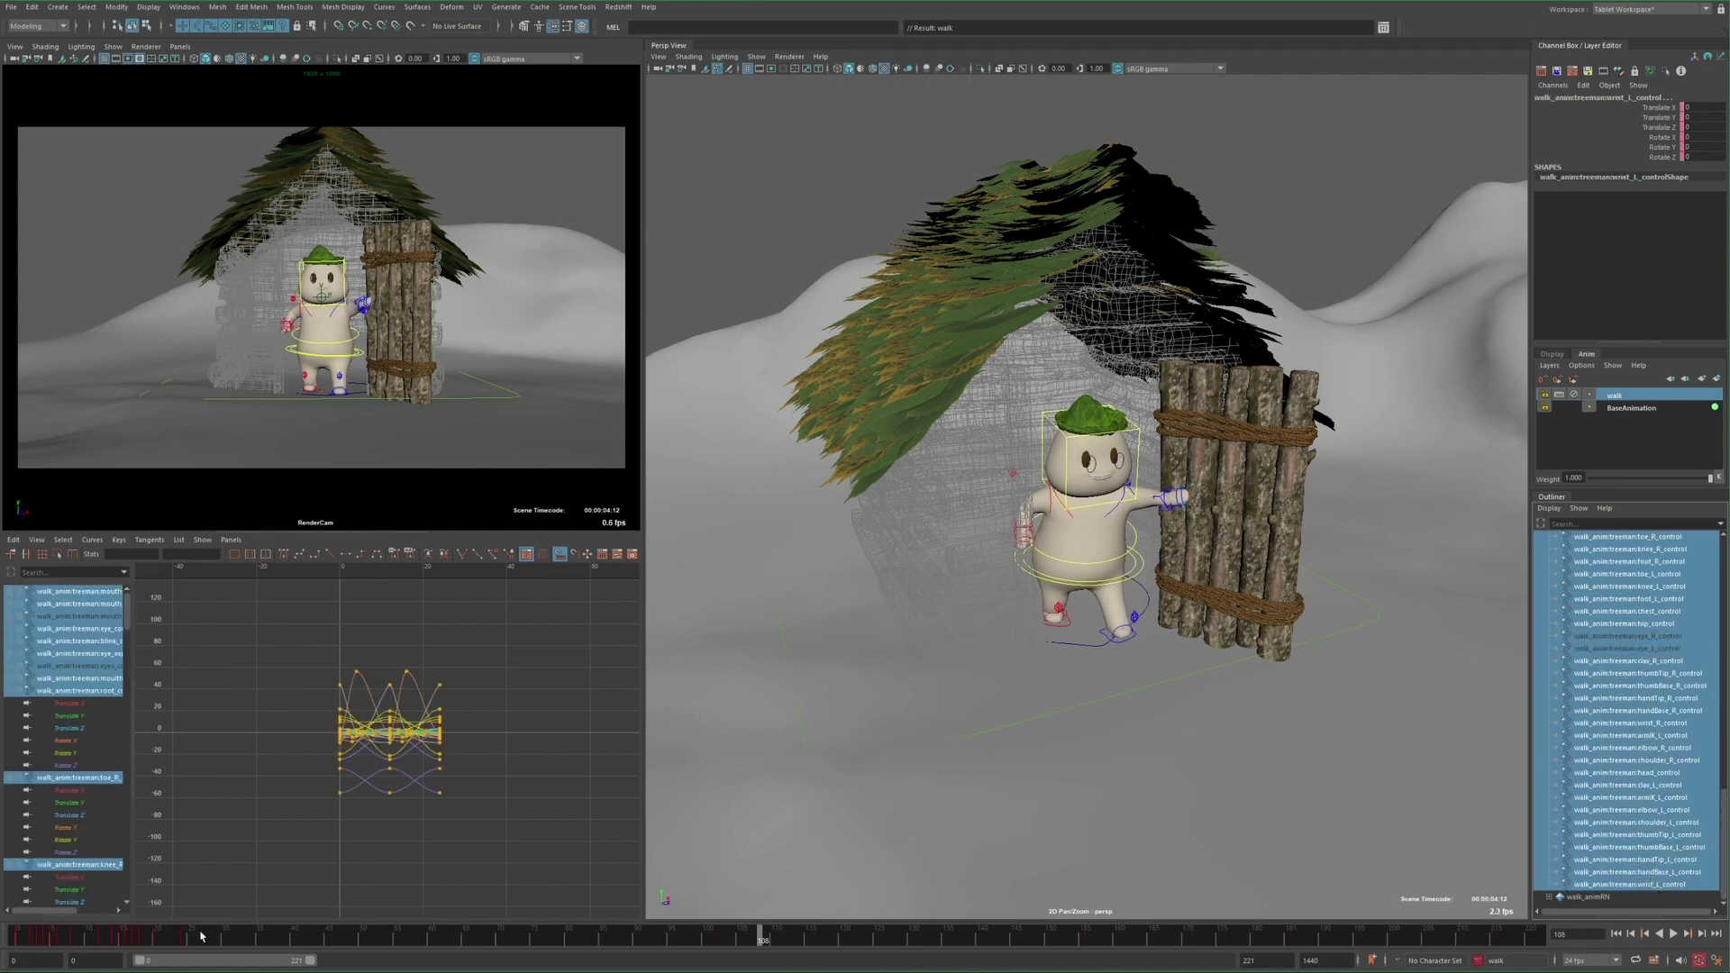
Cut the walk keys for frames 0–25 and paste them onto the tree-man's controls
left_click_drag(183, 939, 17, 937, "shift")
right_click(50, 934)
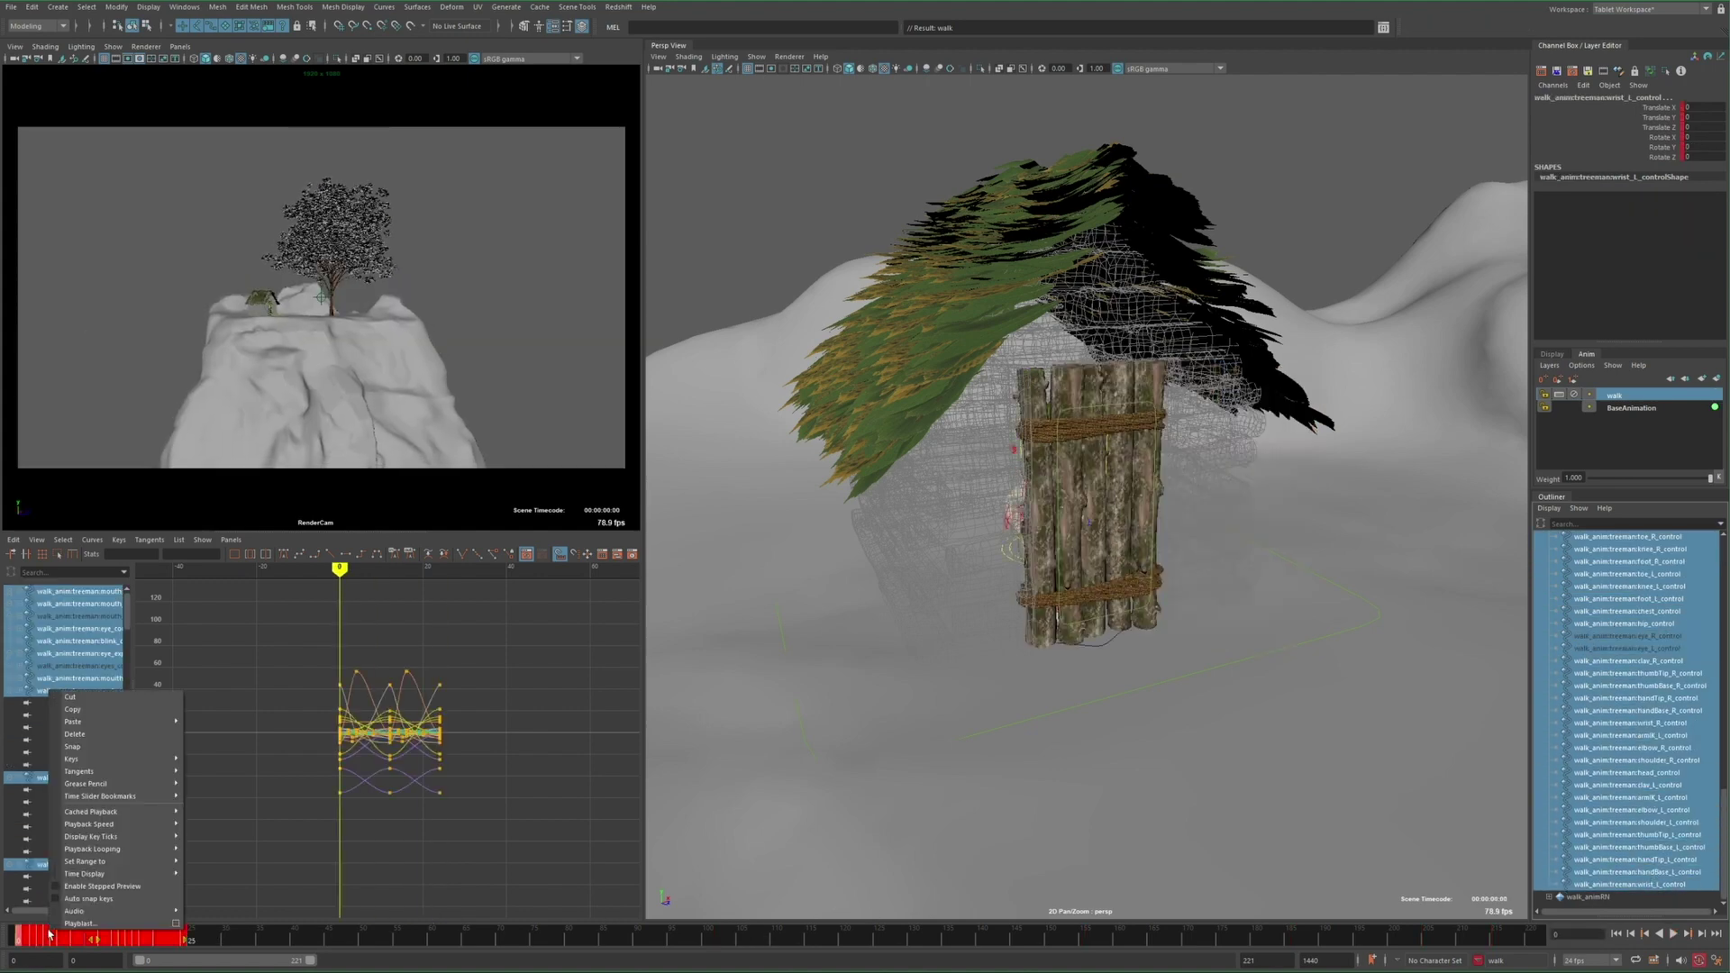
left_click(87, 699)
scroll(1547, 701, "up", 10)
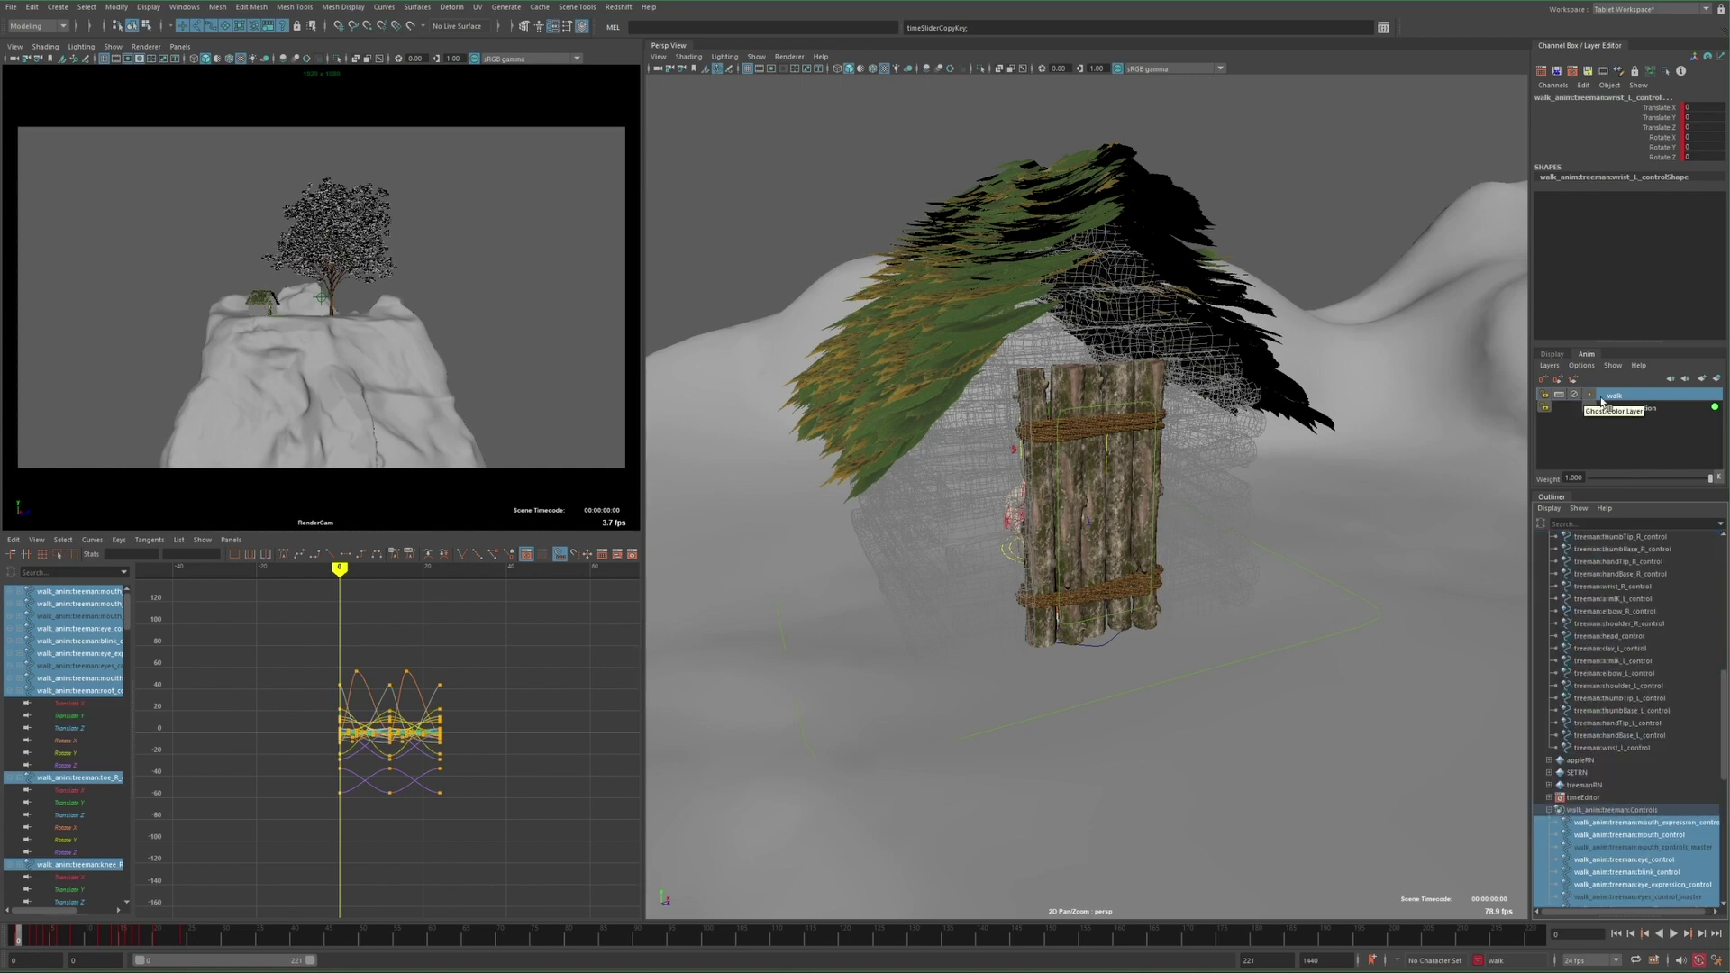
scroll(1617, 628, "up", 5)
left_click_drag(1604, 606, 1601, 755)
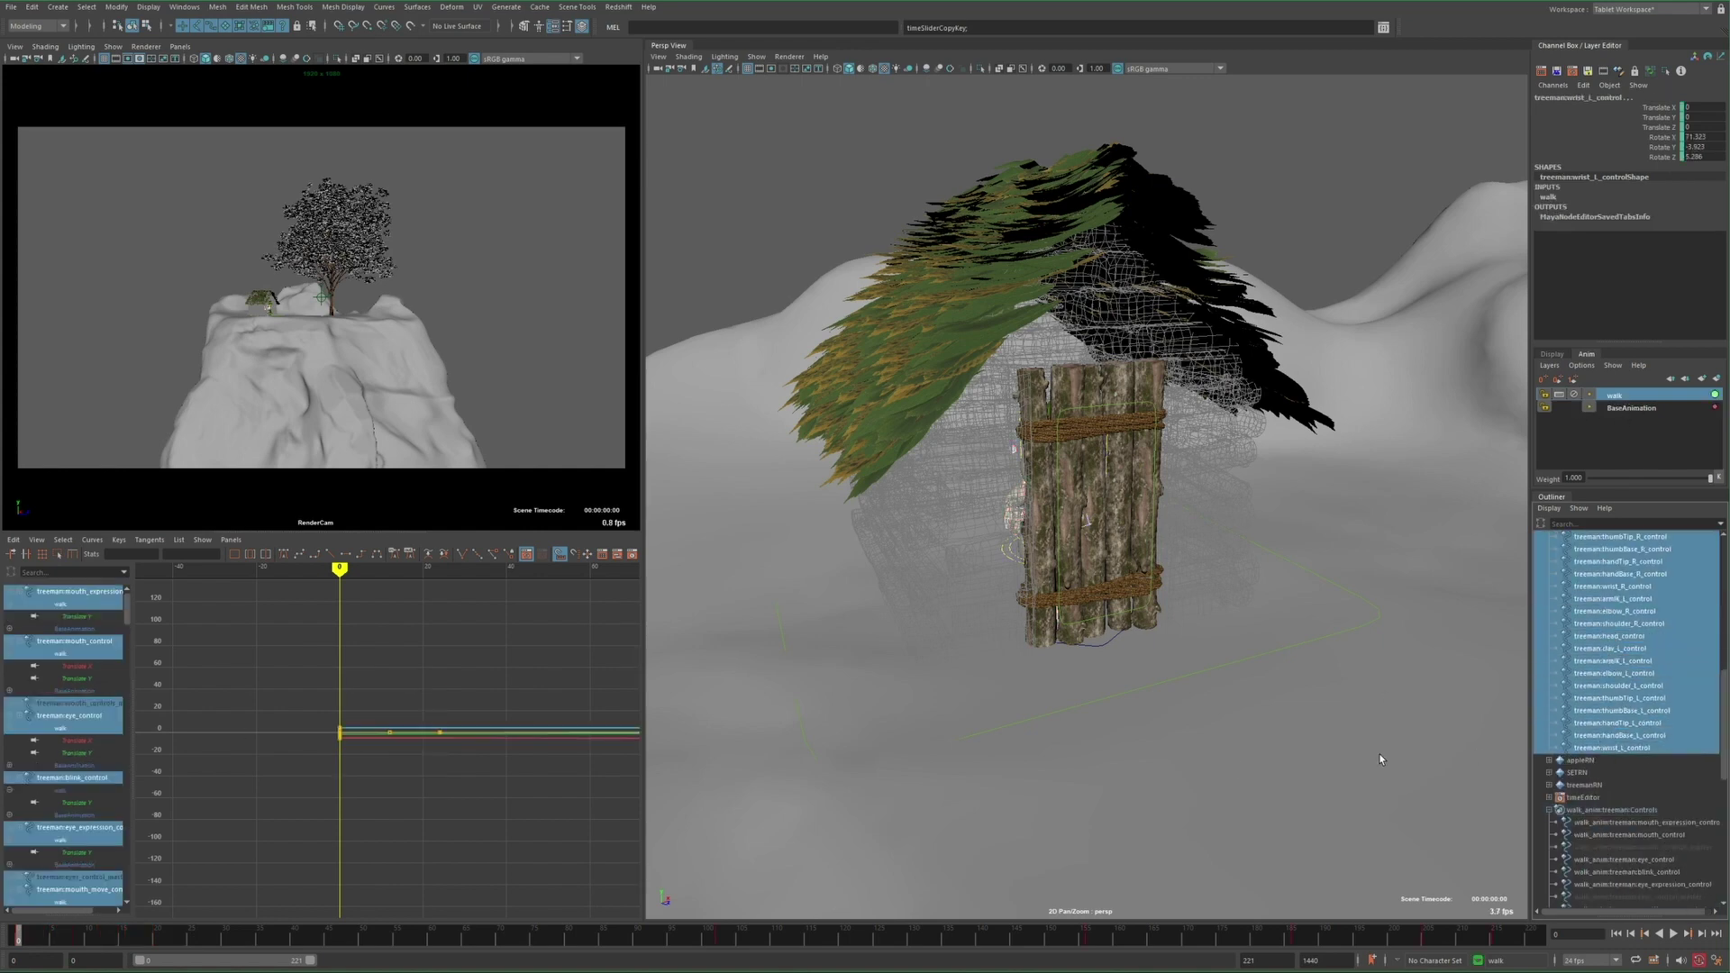
right_click(76, 937)
left_click(217, 725)
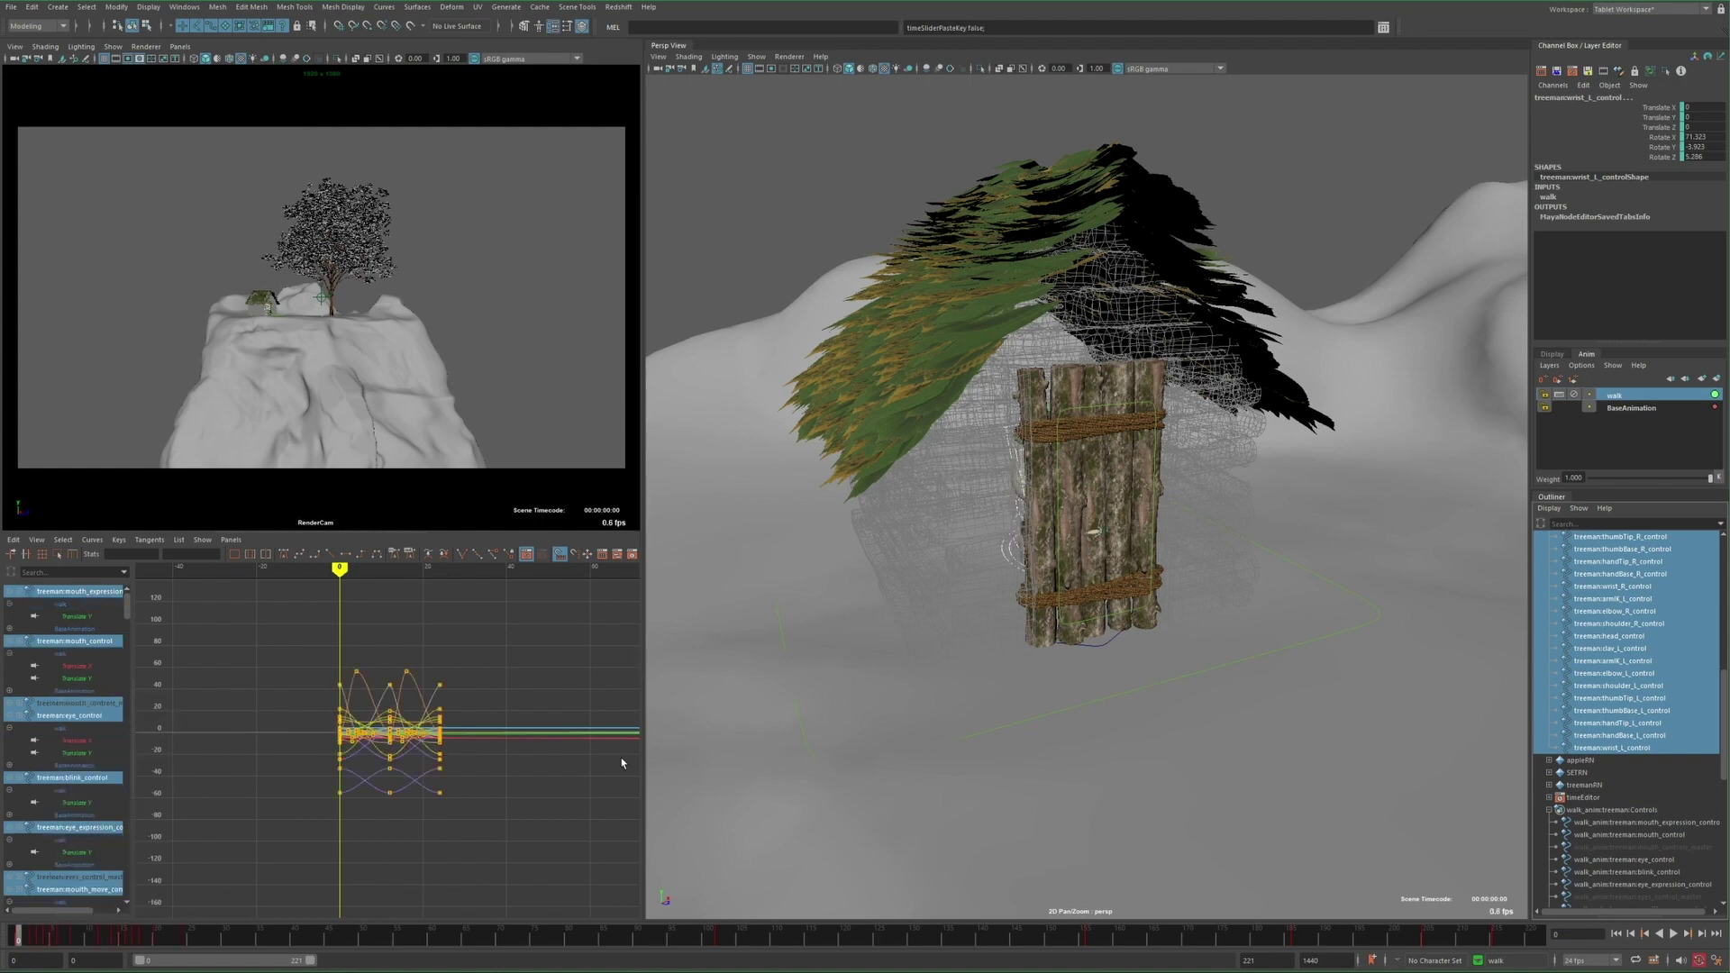
key("alt+v")
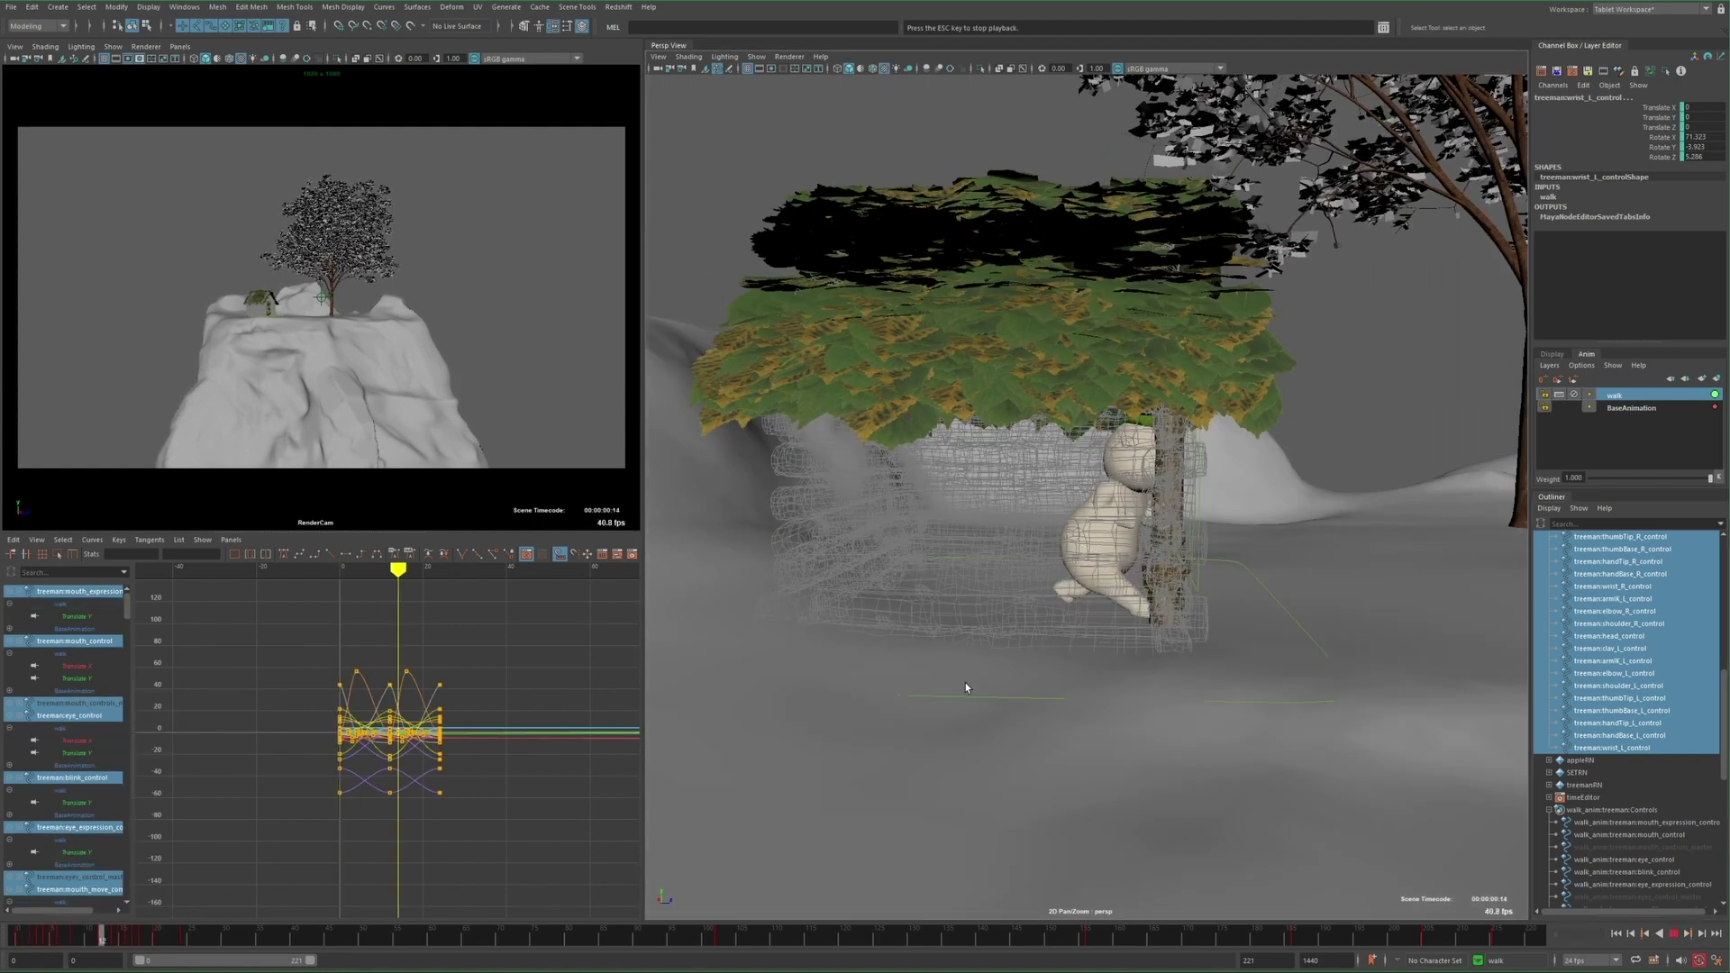
Set the walk layer to Override mode, check the upright stride in playback, and maximise the Graph Editor
right_click(1639, 397)
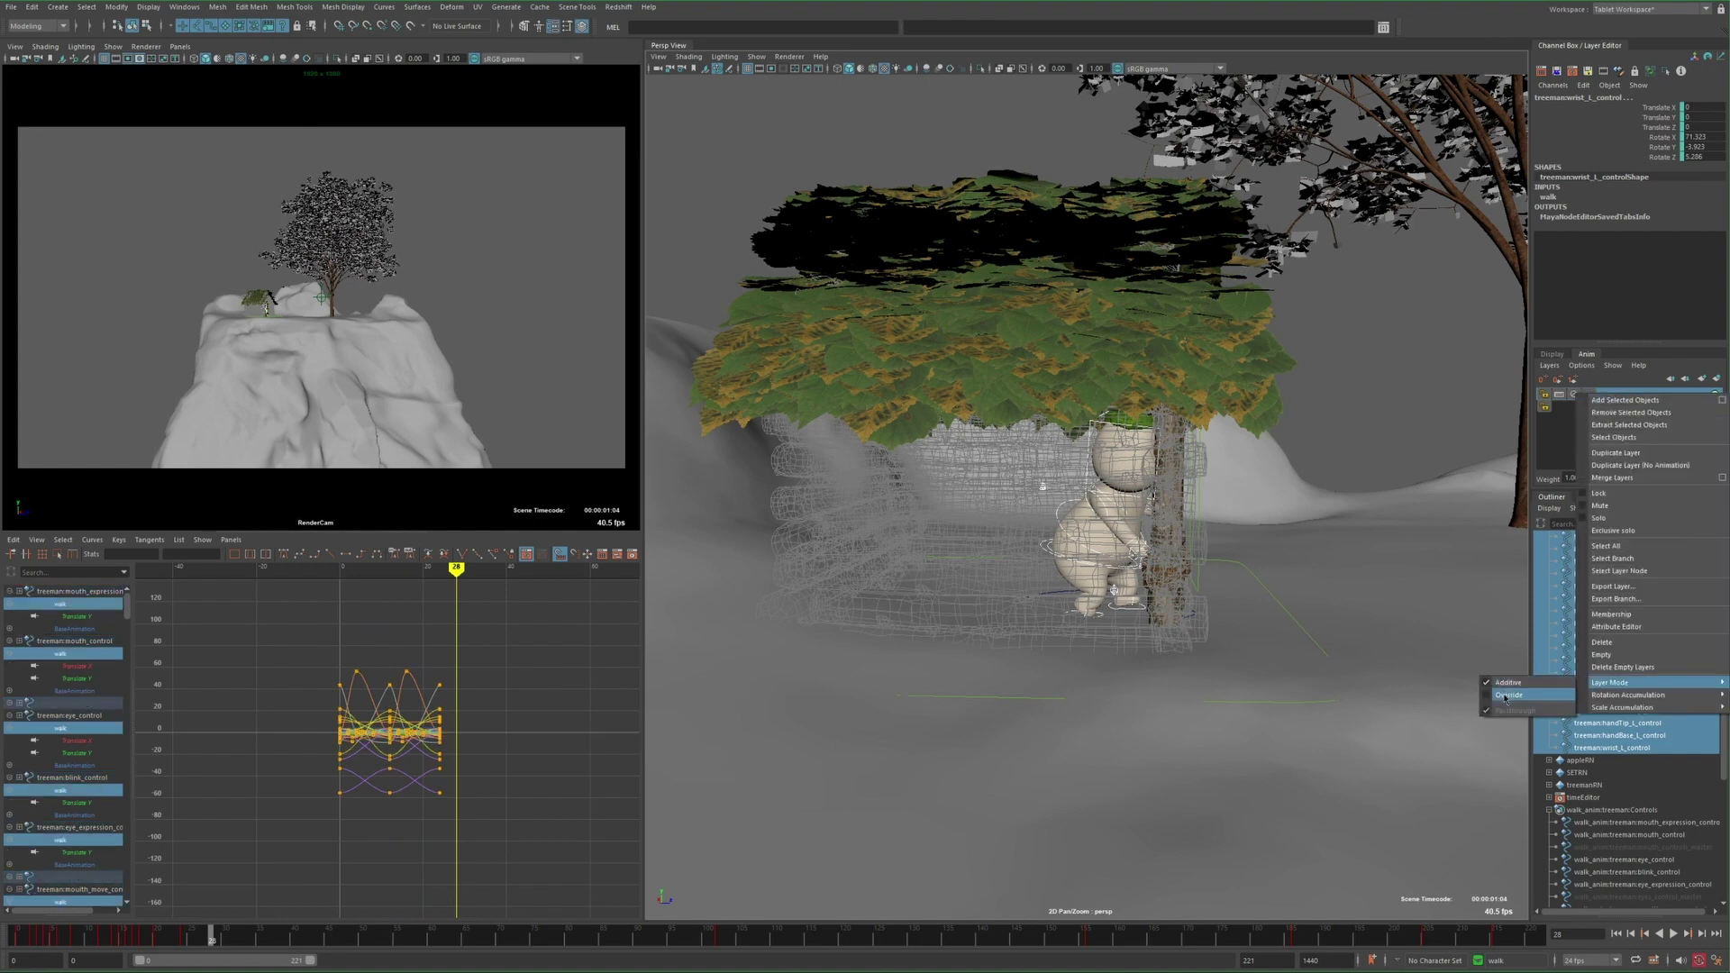
left_click(1504, 697)
scroll(1308, 645, "up", 3)
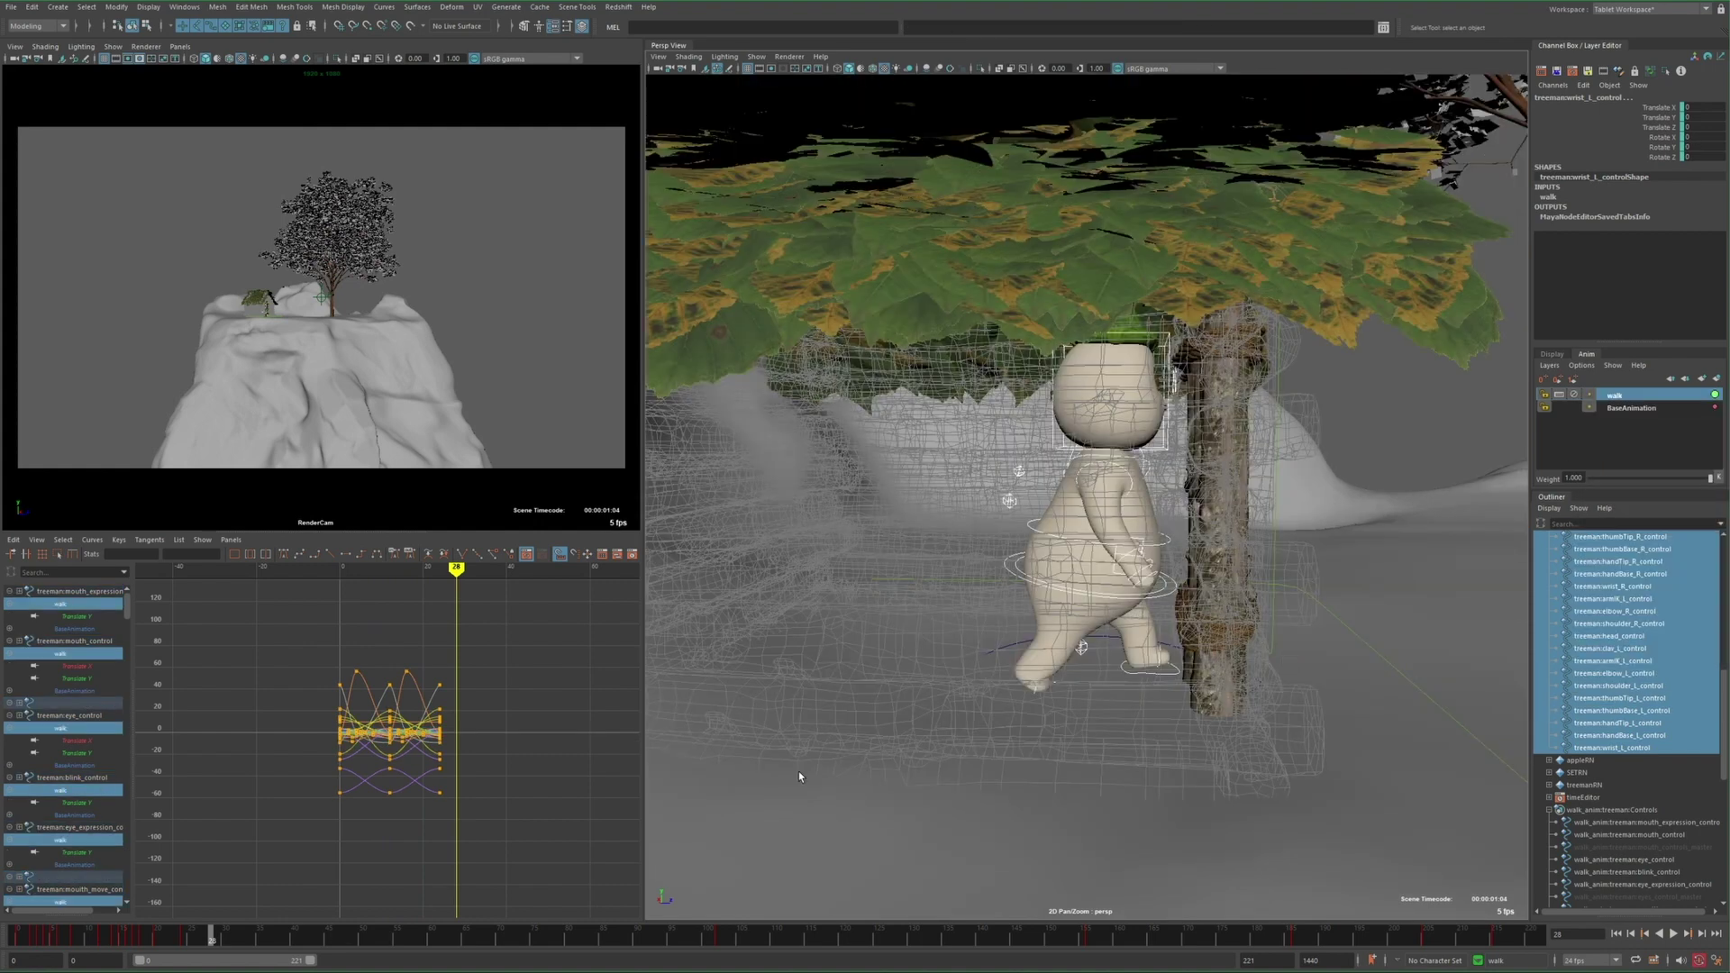
key("alt+v")
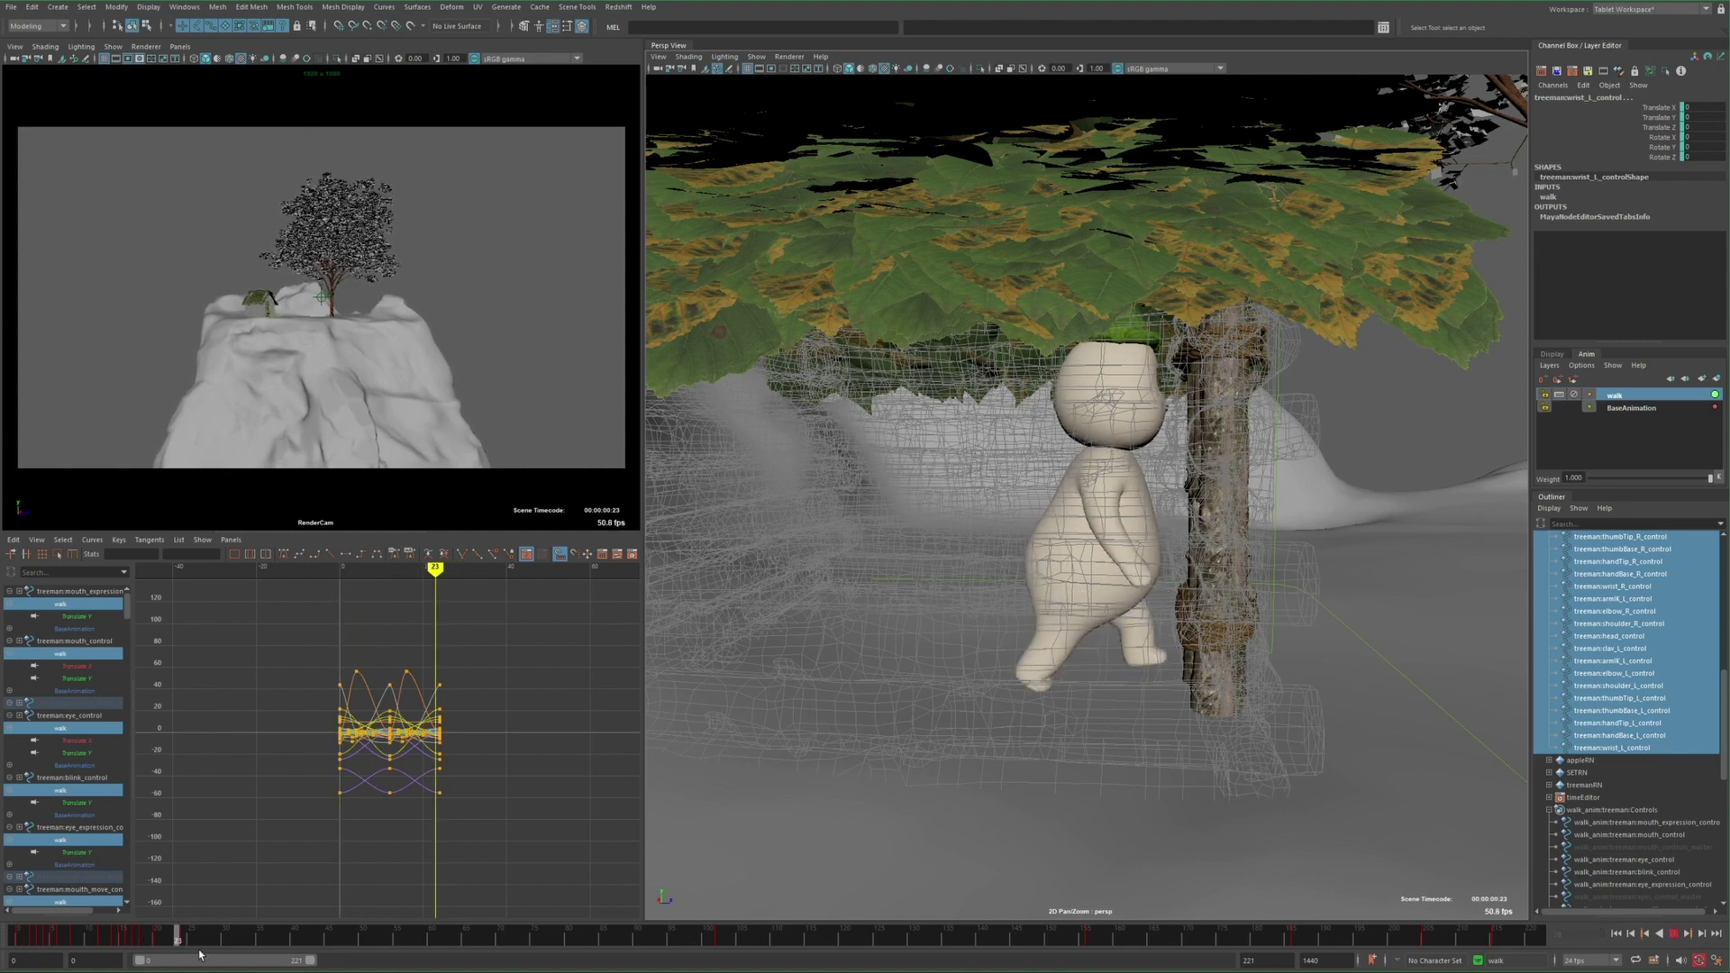
key("alt+v")
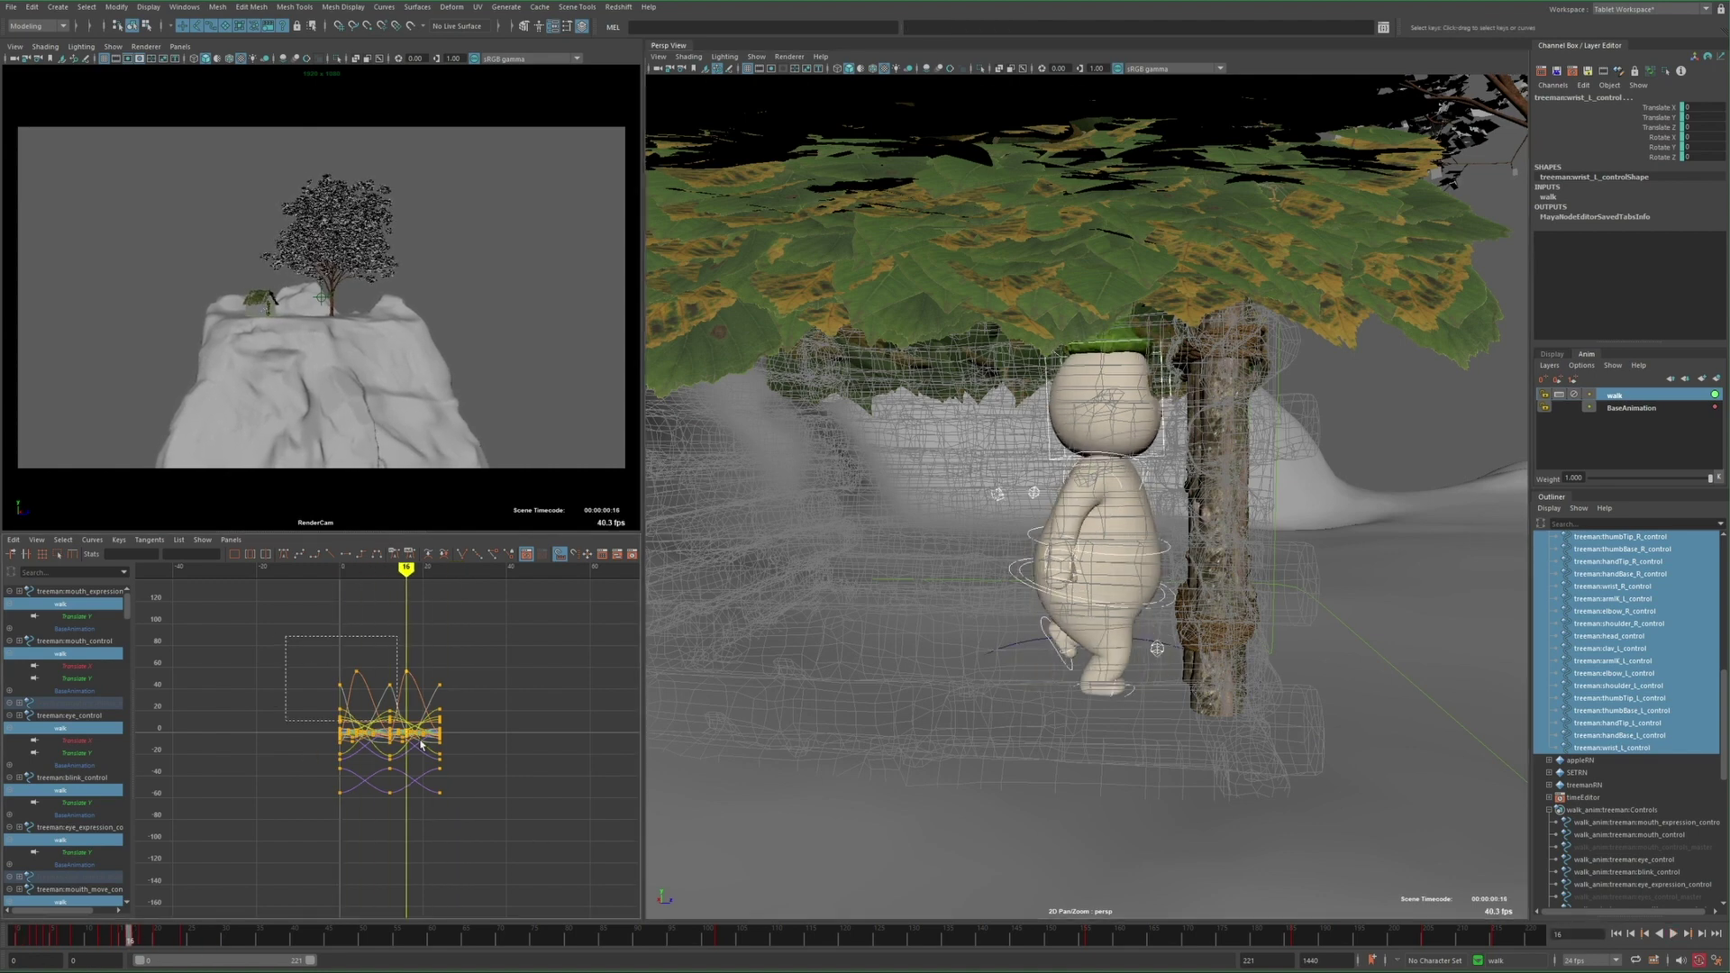
key("alt+v")
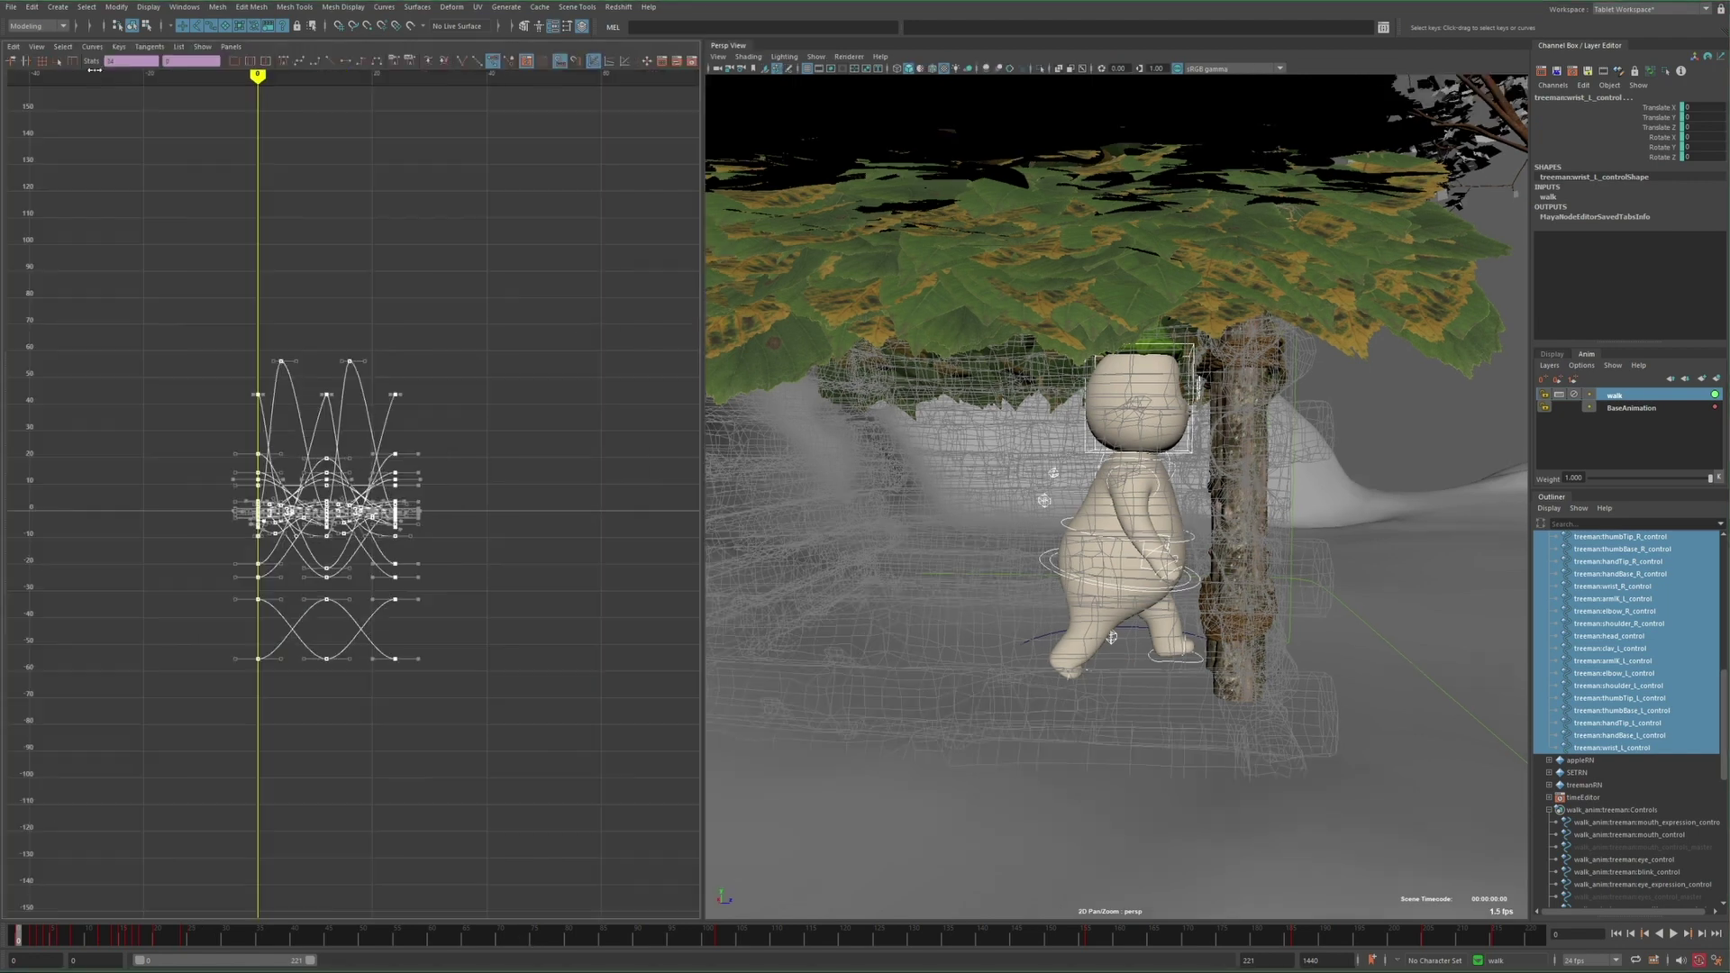
left_click(37, 46)
Show curve infinity and set both Post Infinity and Pre Infinity to Cycle on the walk curves
left_click(43, 251)
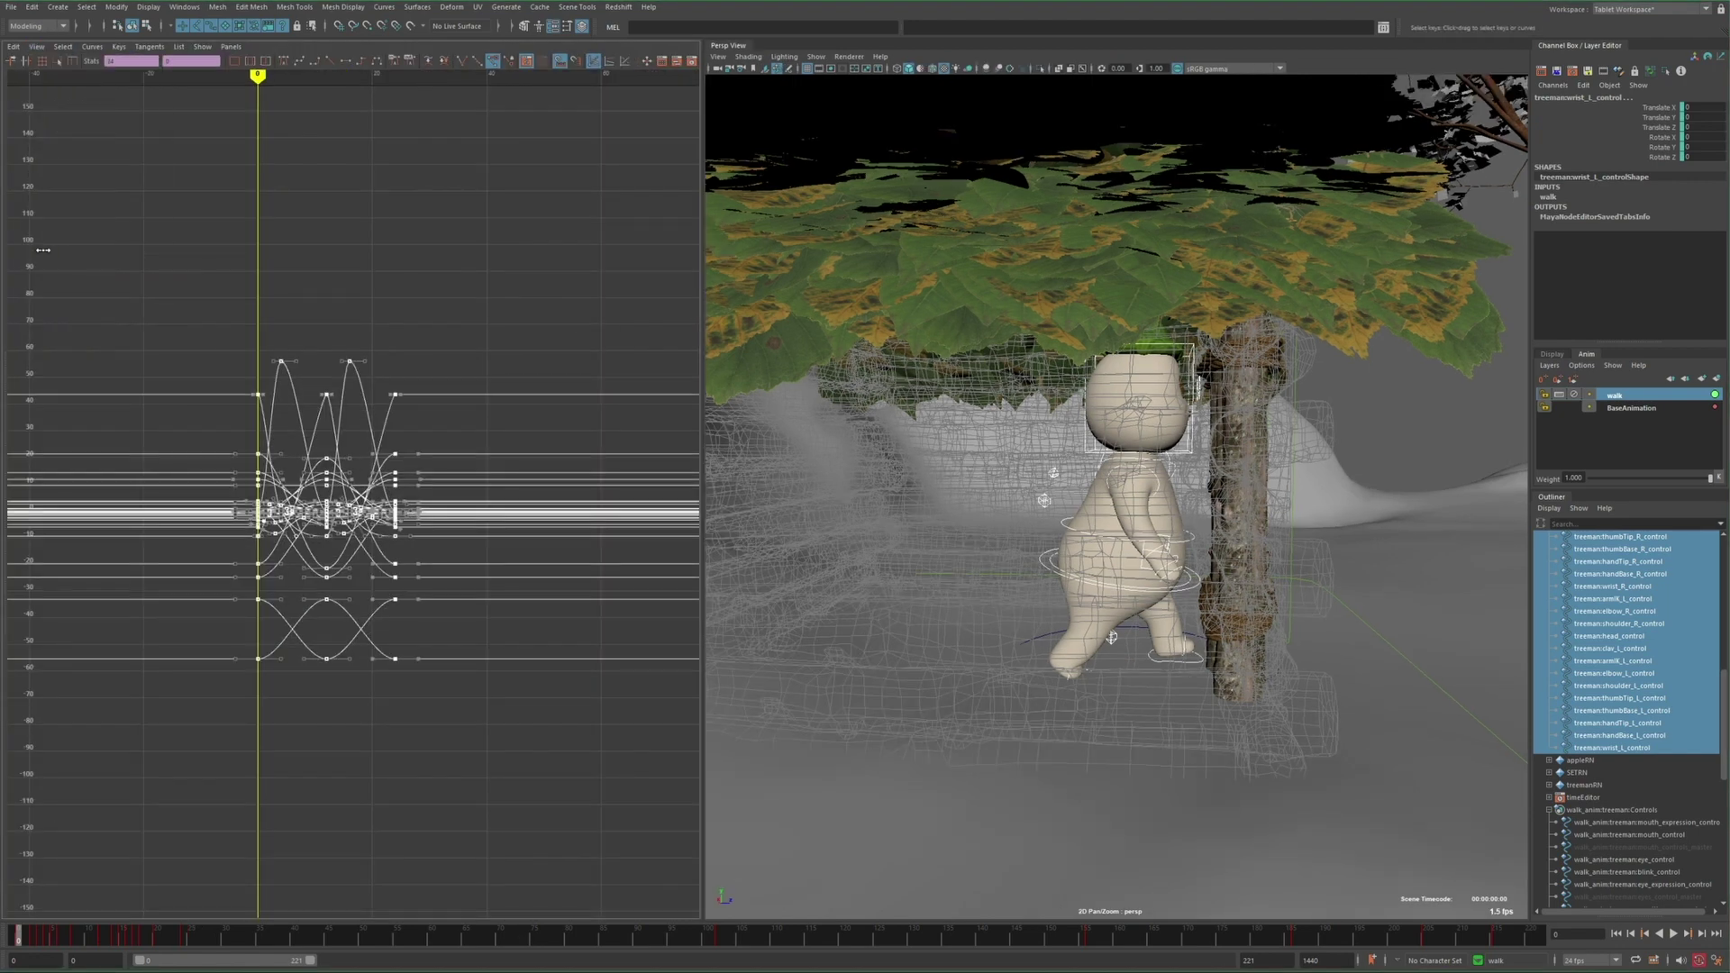
left_click(102, 47)
mouse_move(104, 71)
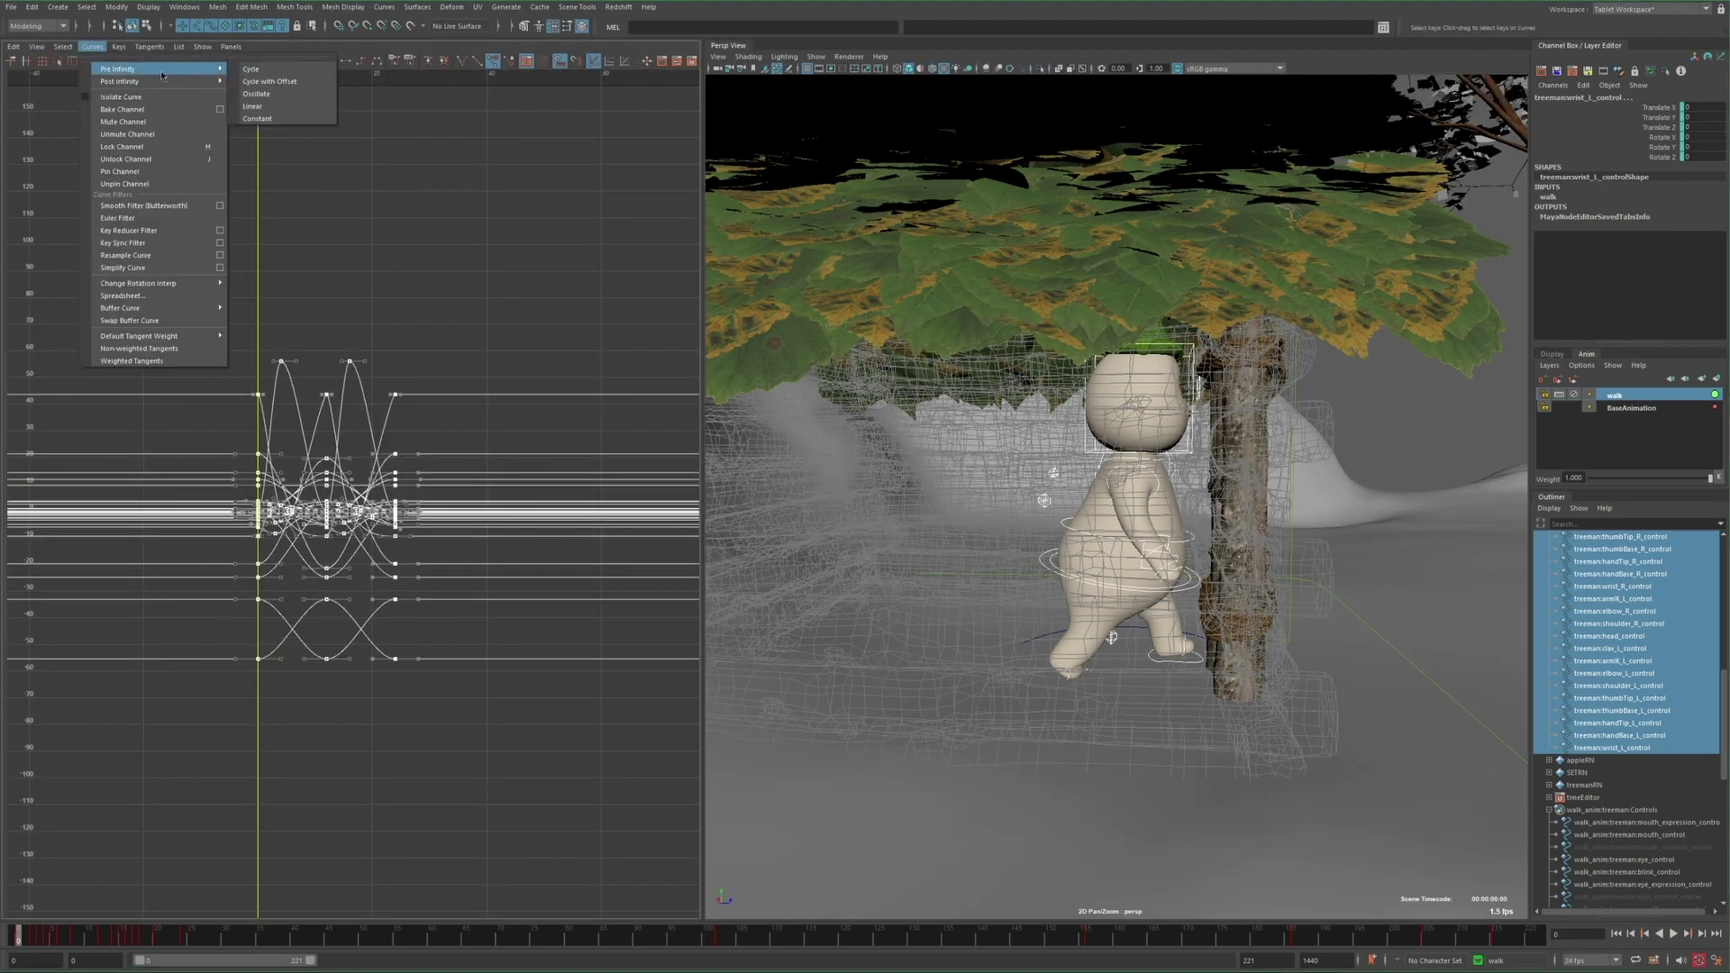
left_click(251, 81)
scroll(290, 215, "down", 5)
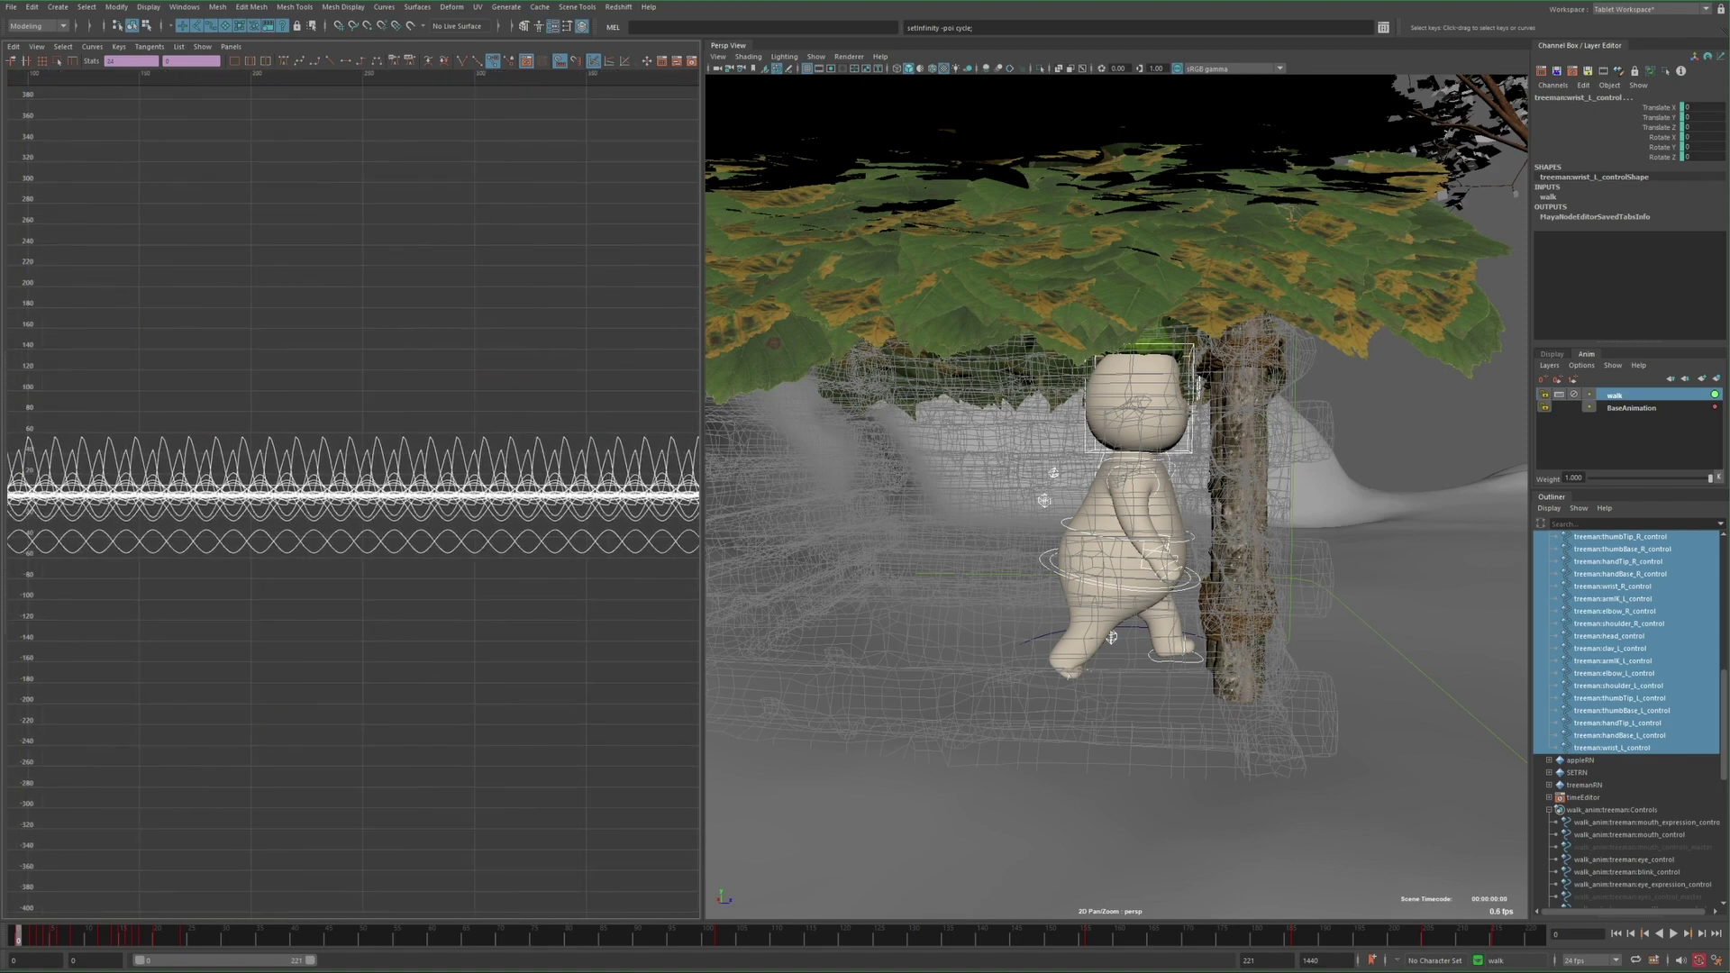
left_click(86, 50)
mouse_move(124, 87)
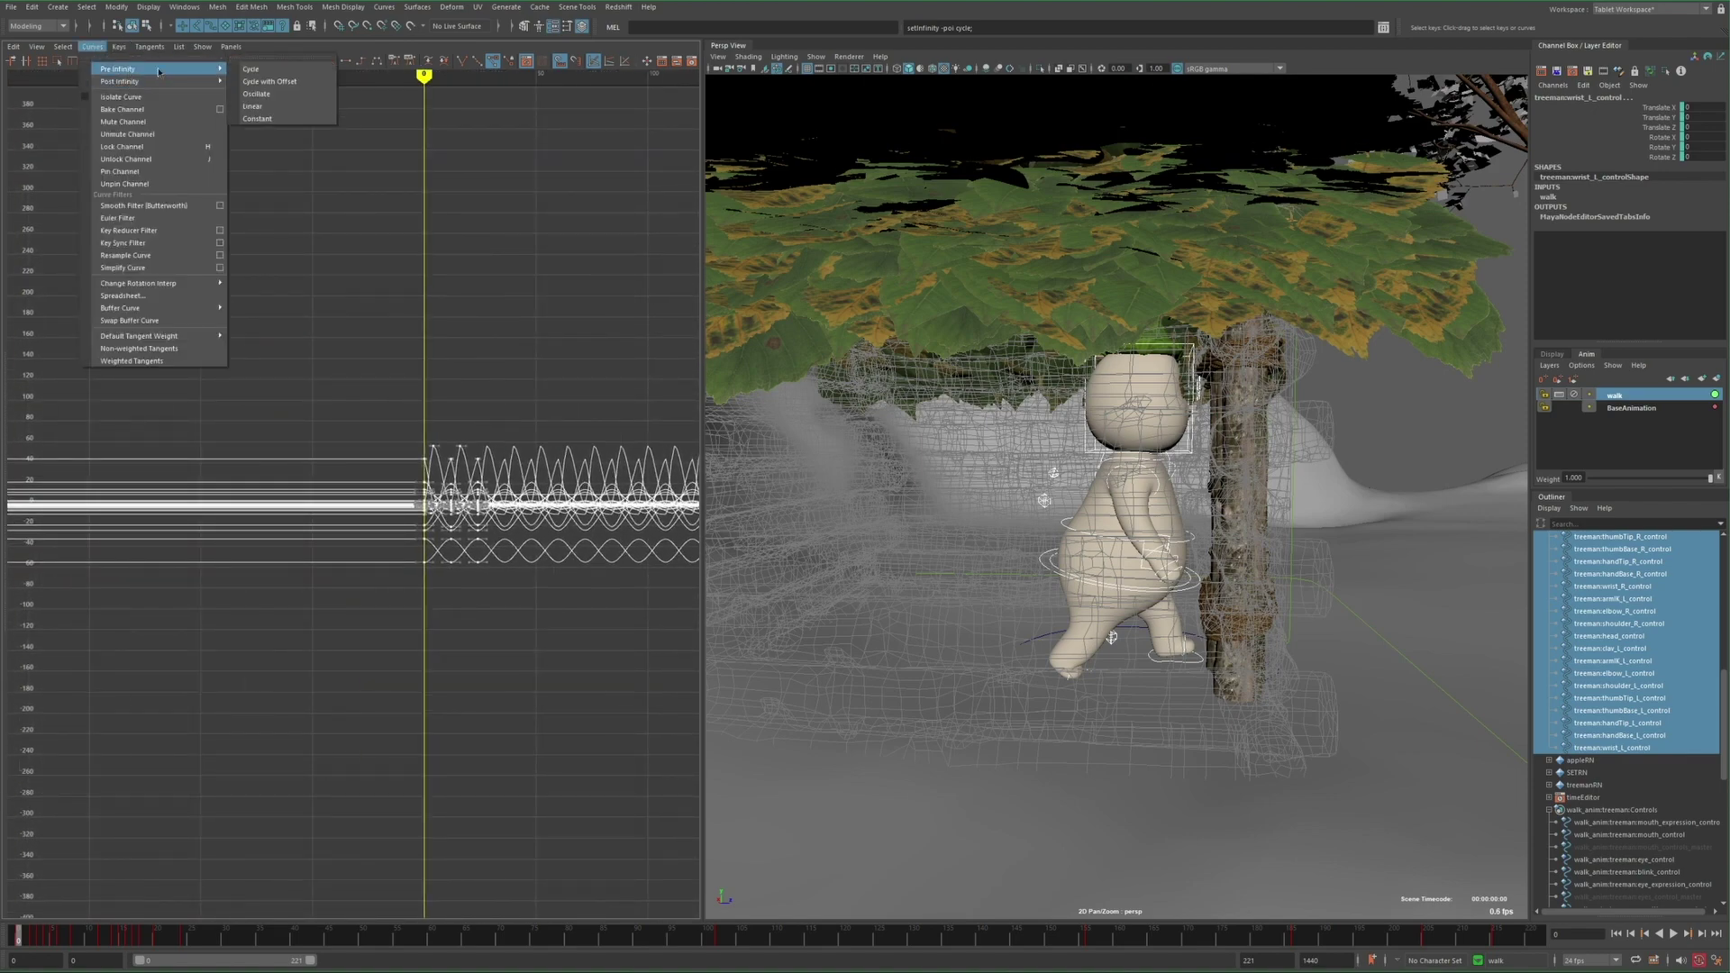
left_click(254, 69)
key("f")
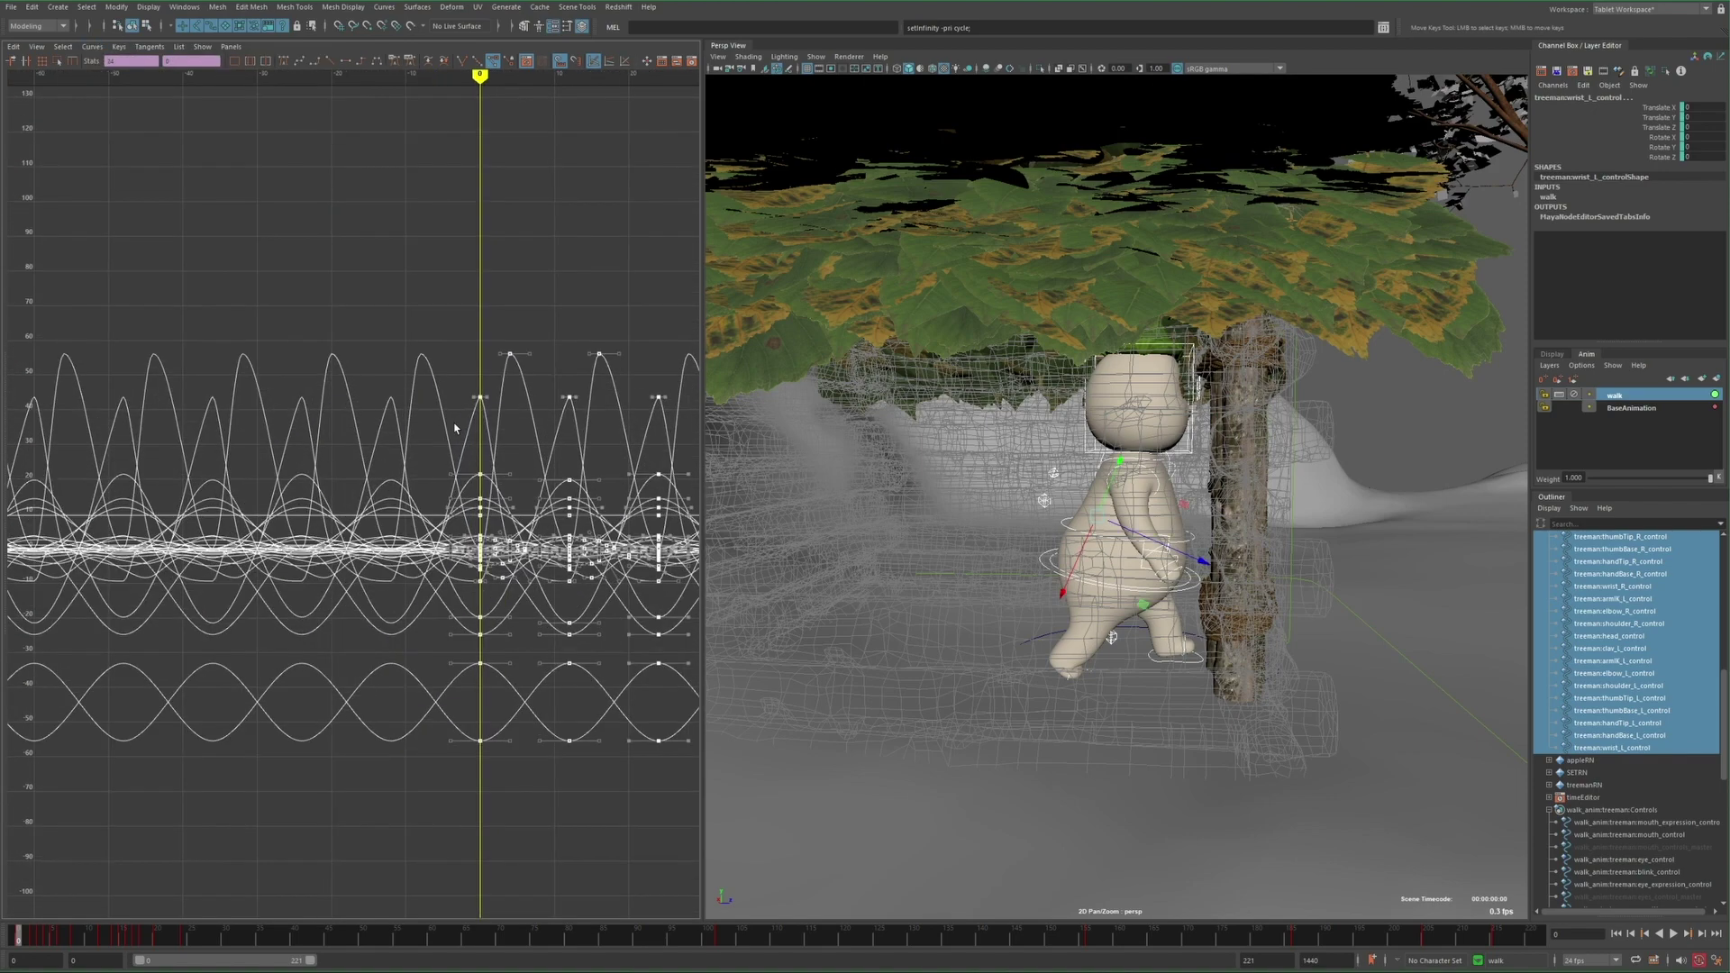
Play the looping walk and drag the walk layer weight down to 0
key("alt+v")
key("r")
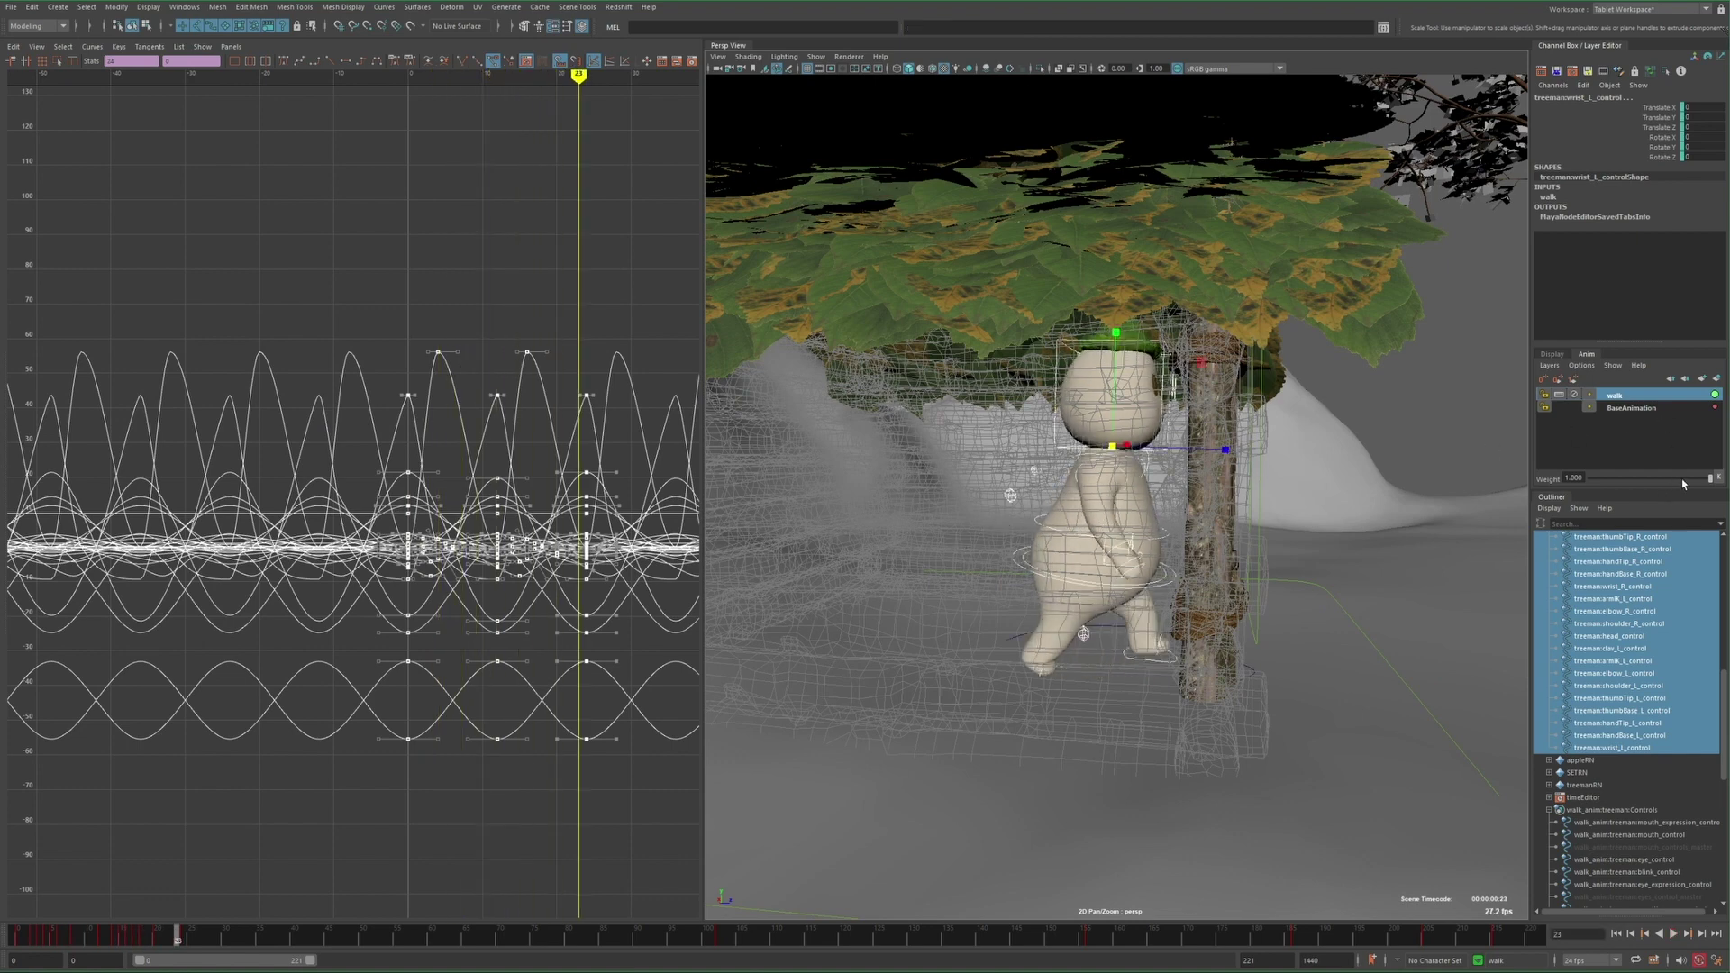
left_click_drag(1681, 479, 1512, 499)
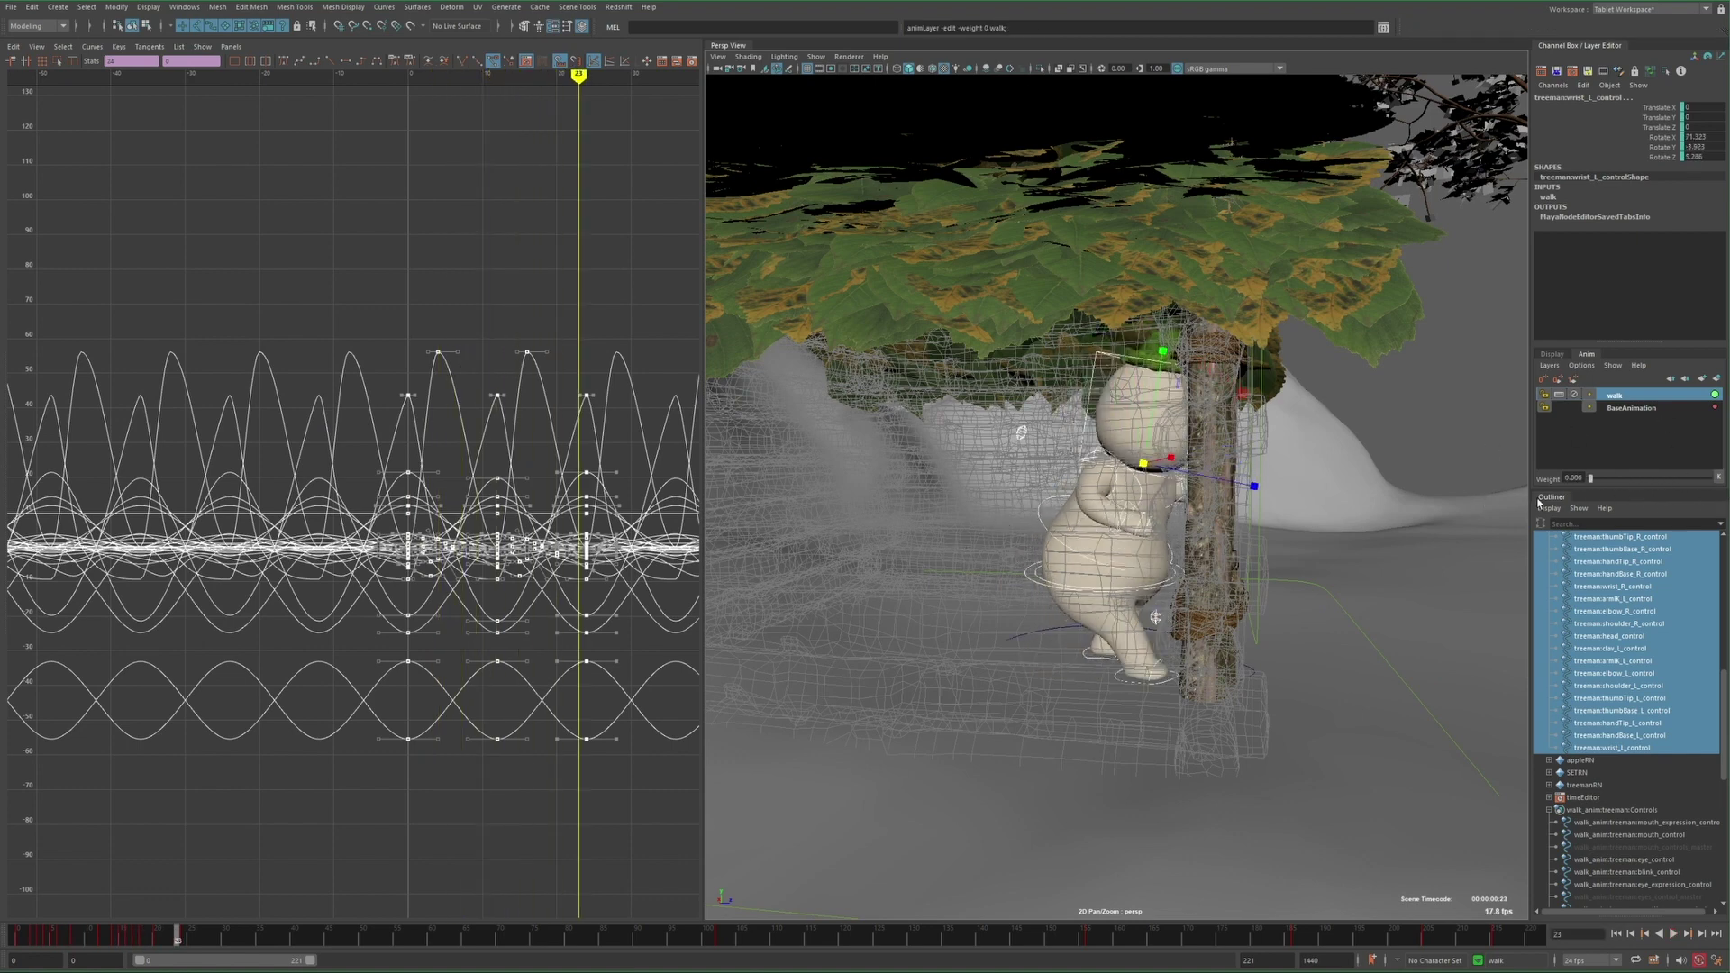
Set the walk layer weight back to 1 and switch its Layer Mode to Additive
left_click_drag(1640, 481, 1724, 485)
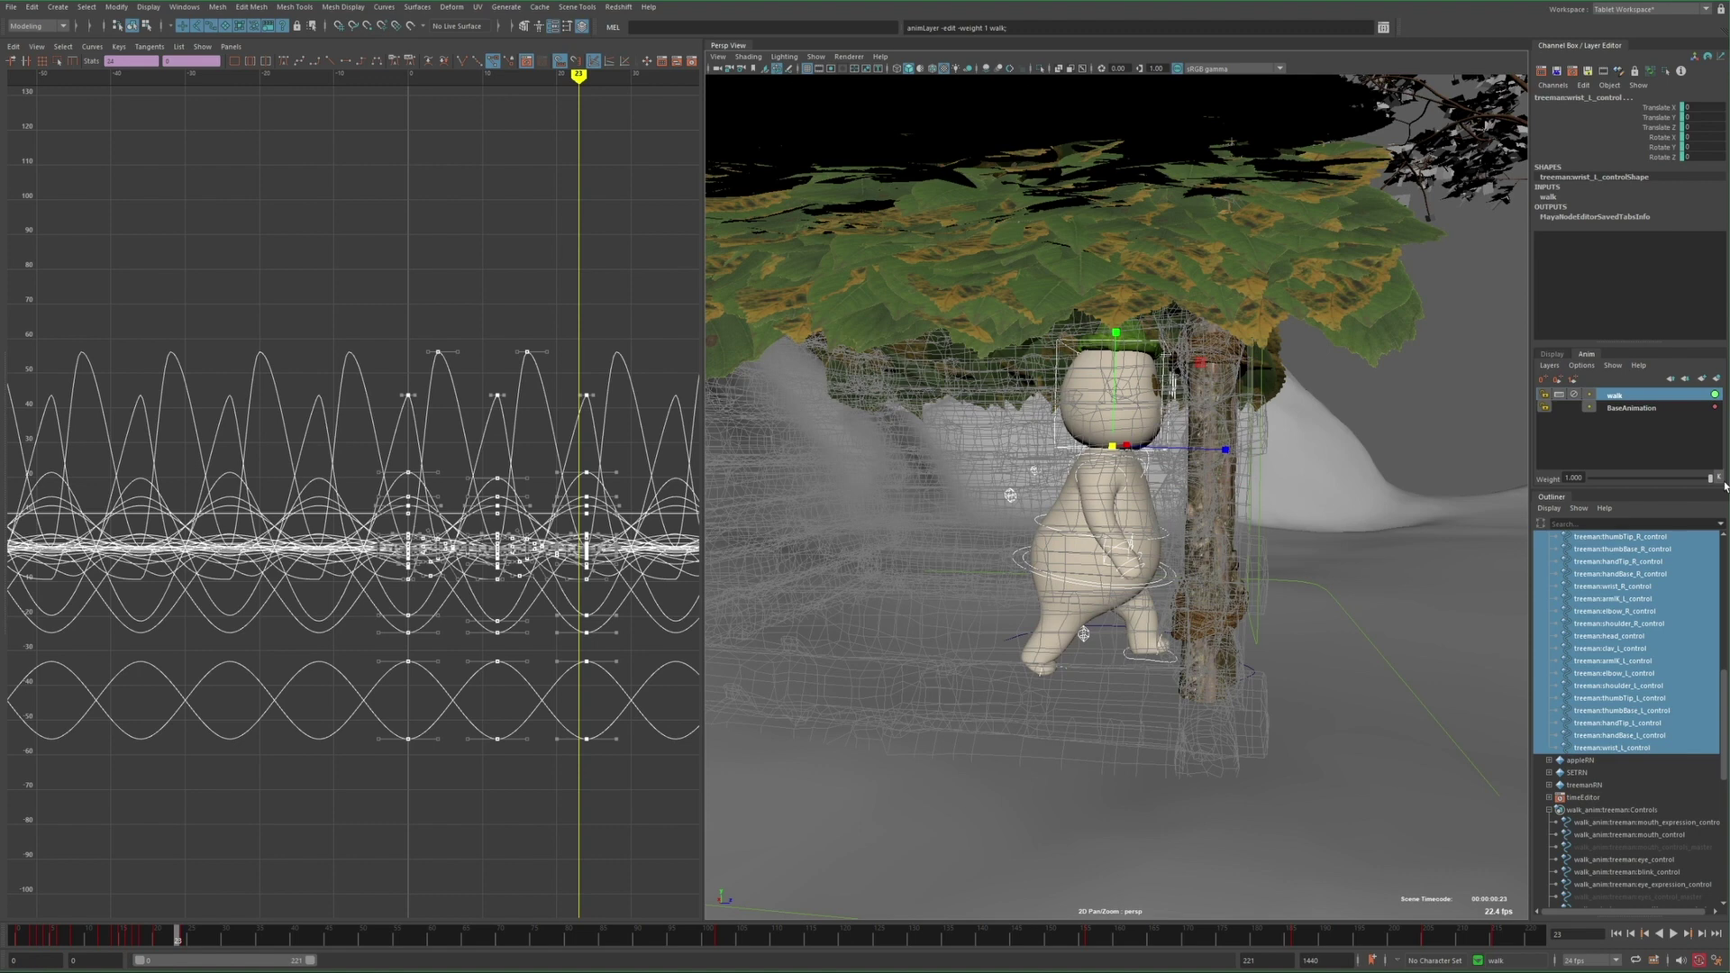
right_click(1619, 397)
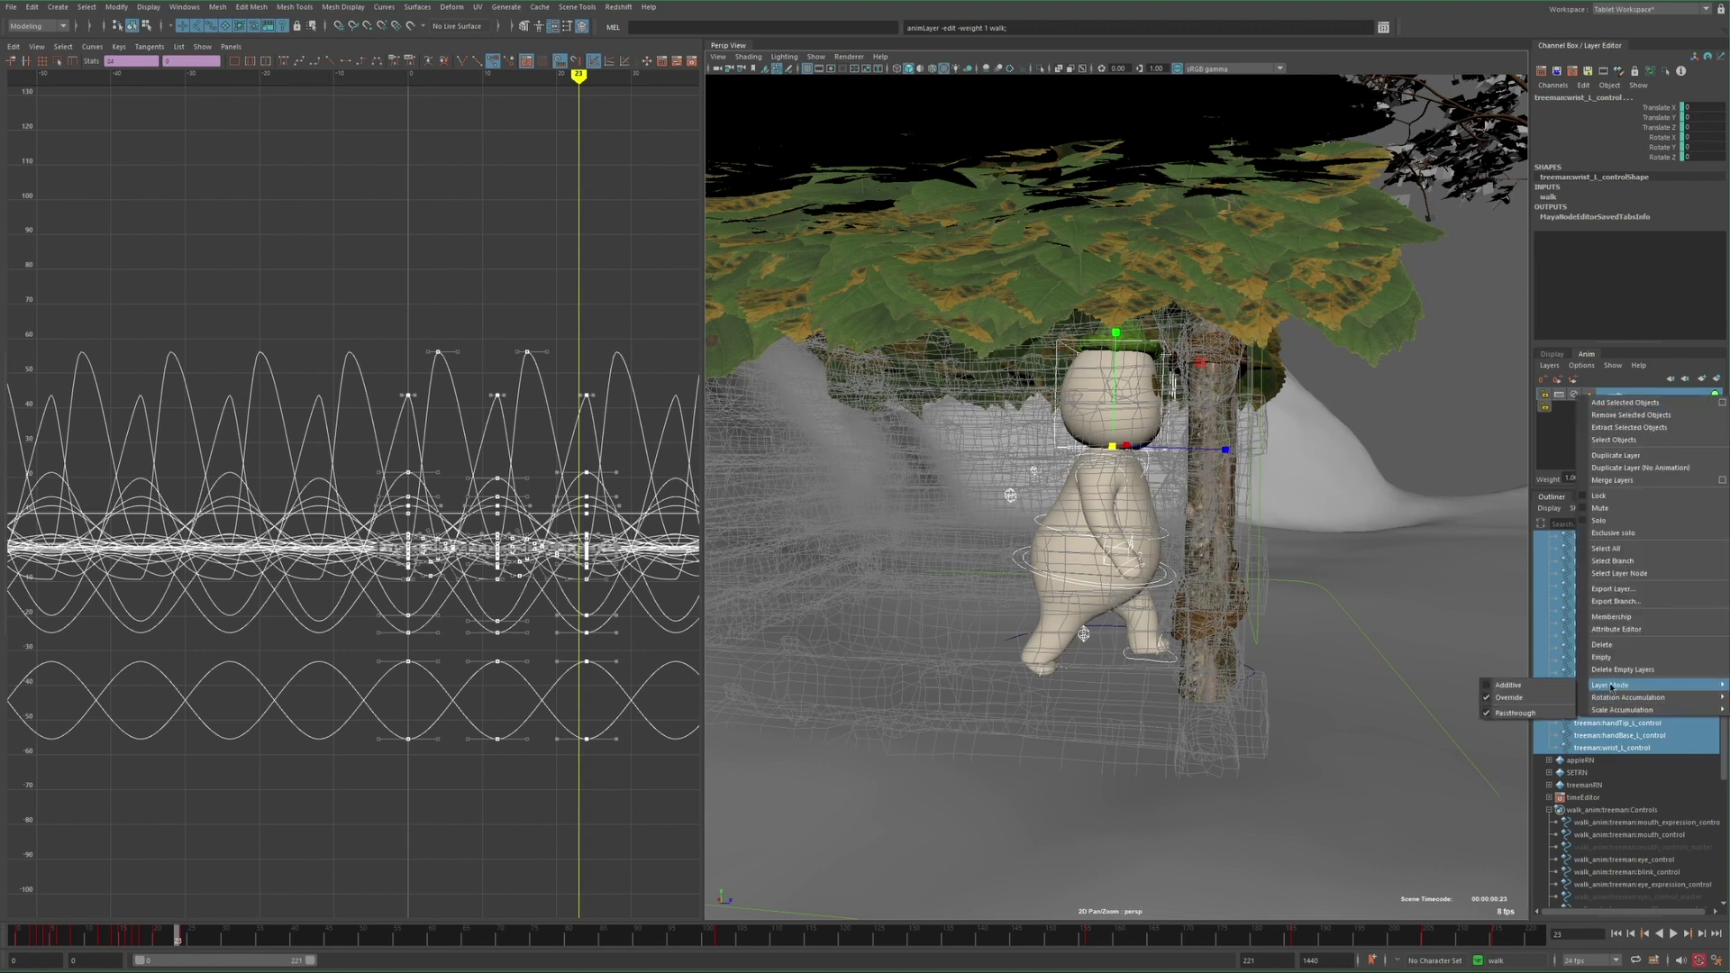
left_click(1509, 686)
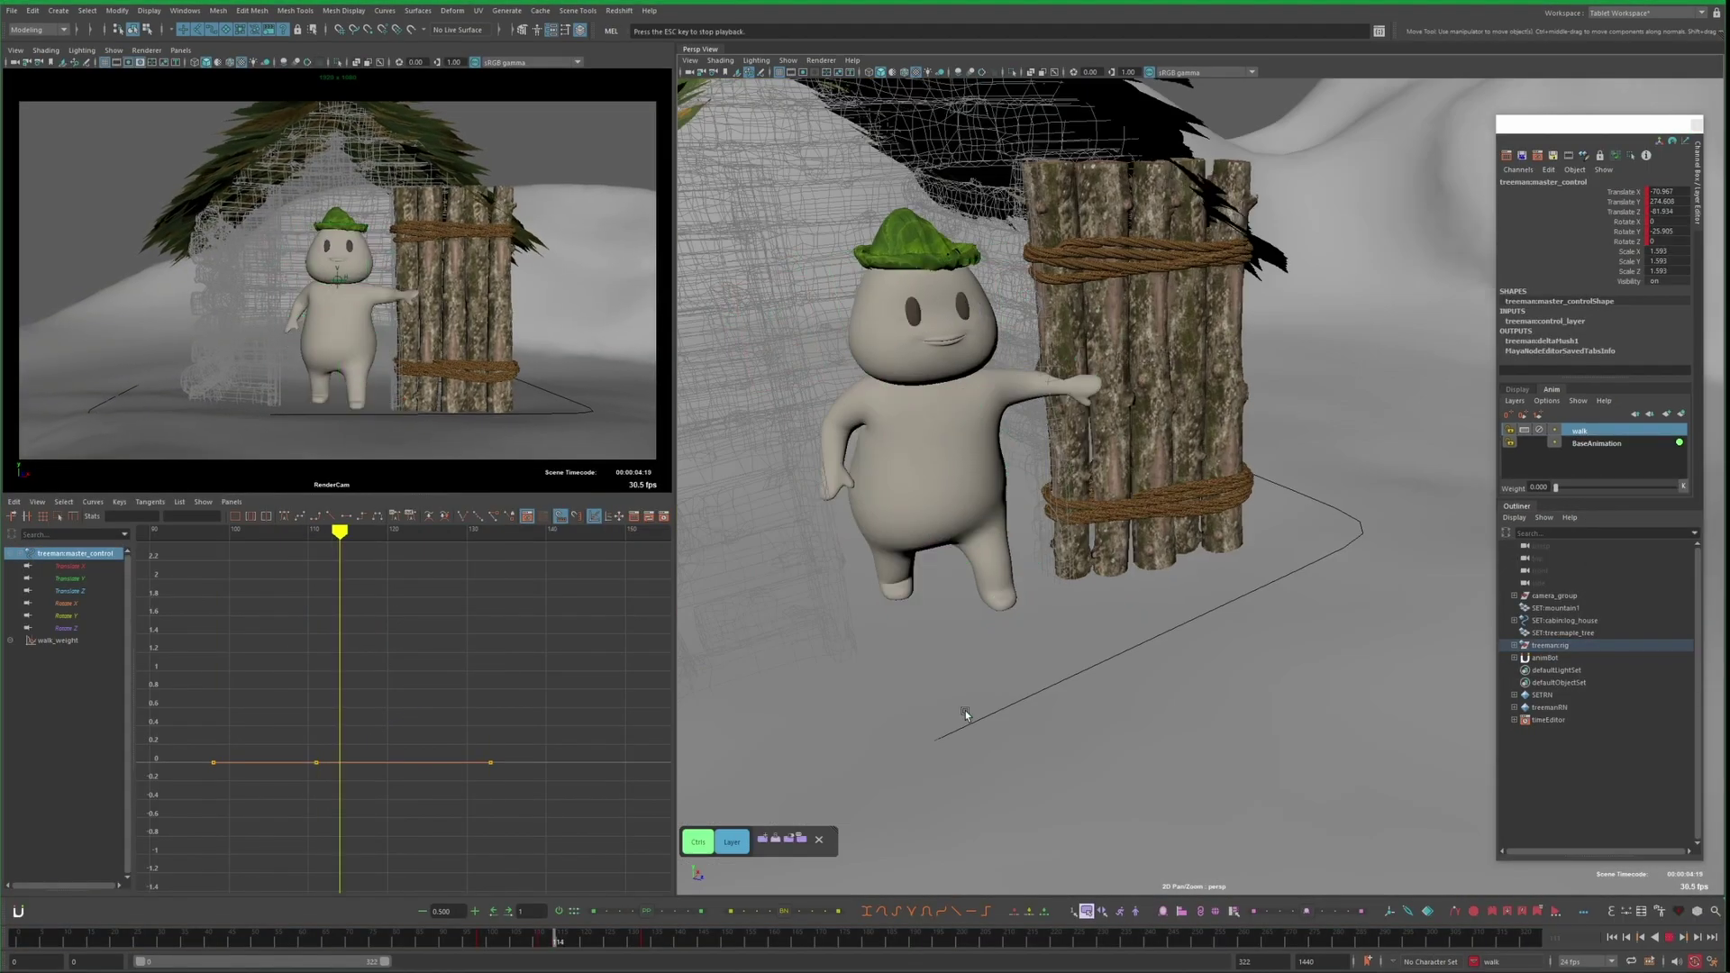
Select the mountain set piece
left_click(1555, 608)
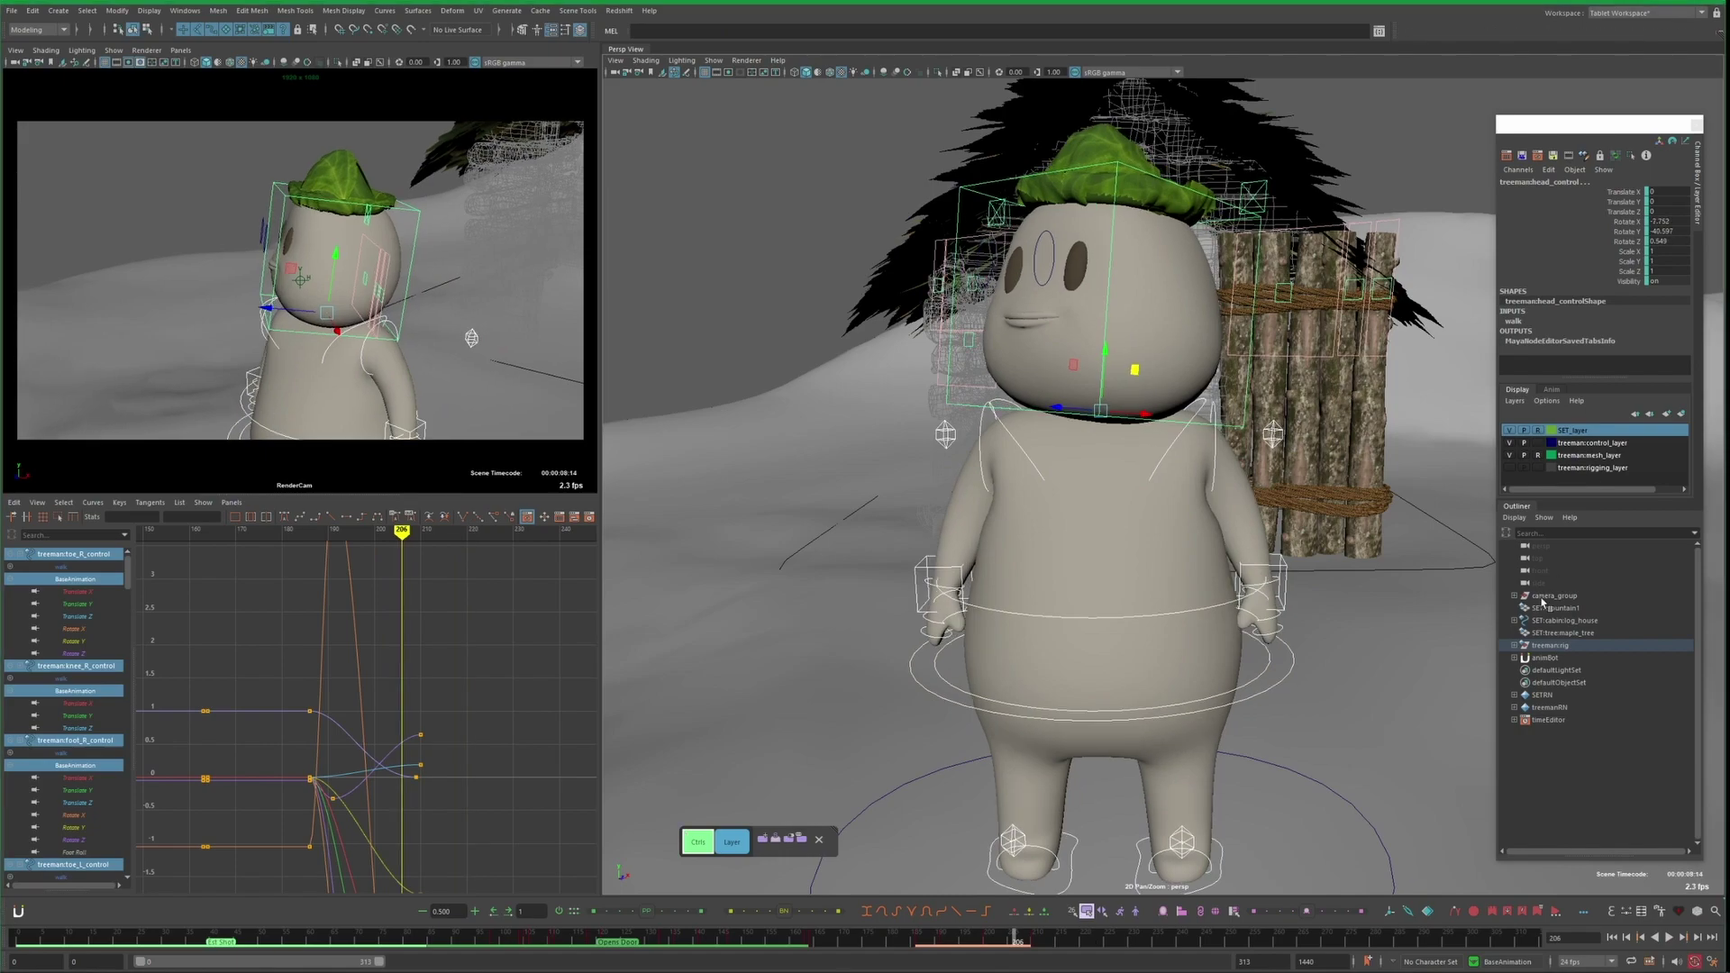
Play back the animation and orbit to view the tree-man from the front and side-rear
left_click(801, 839)
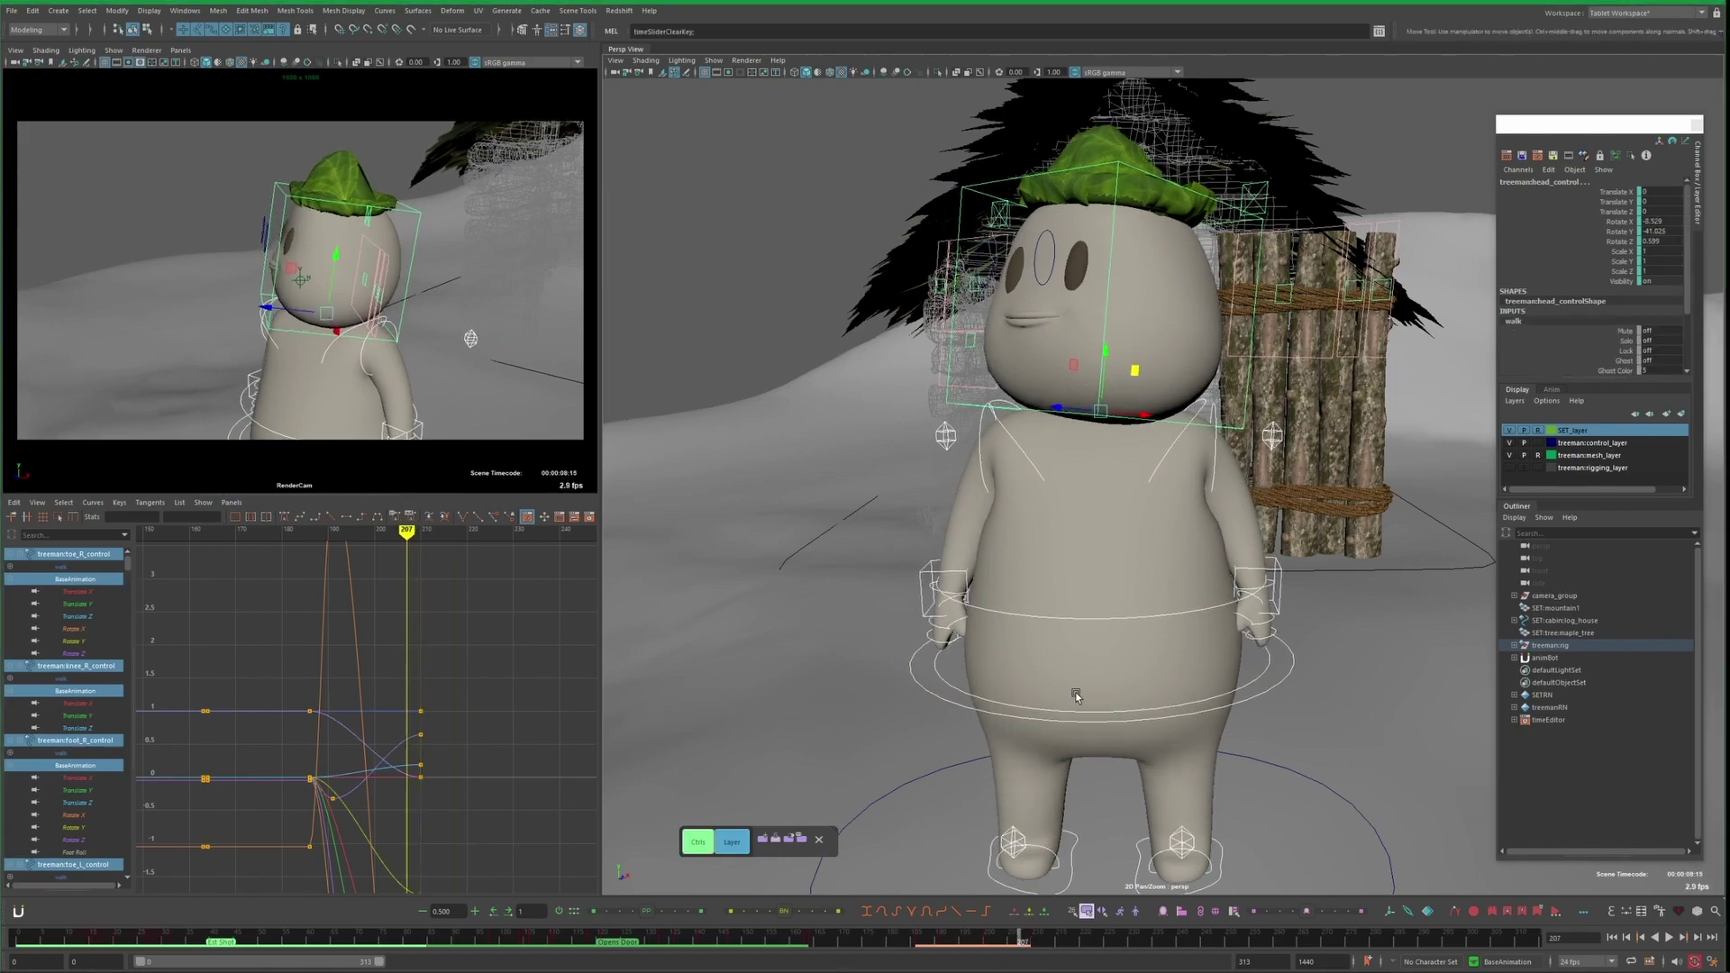
key("alt+v")
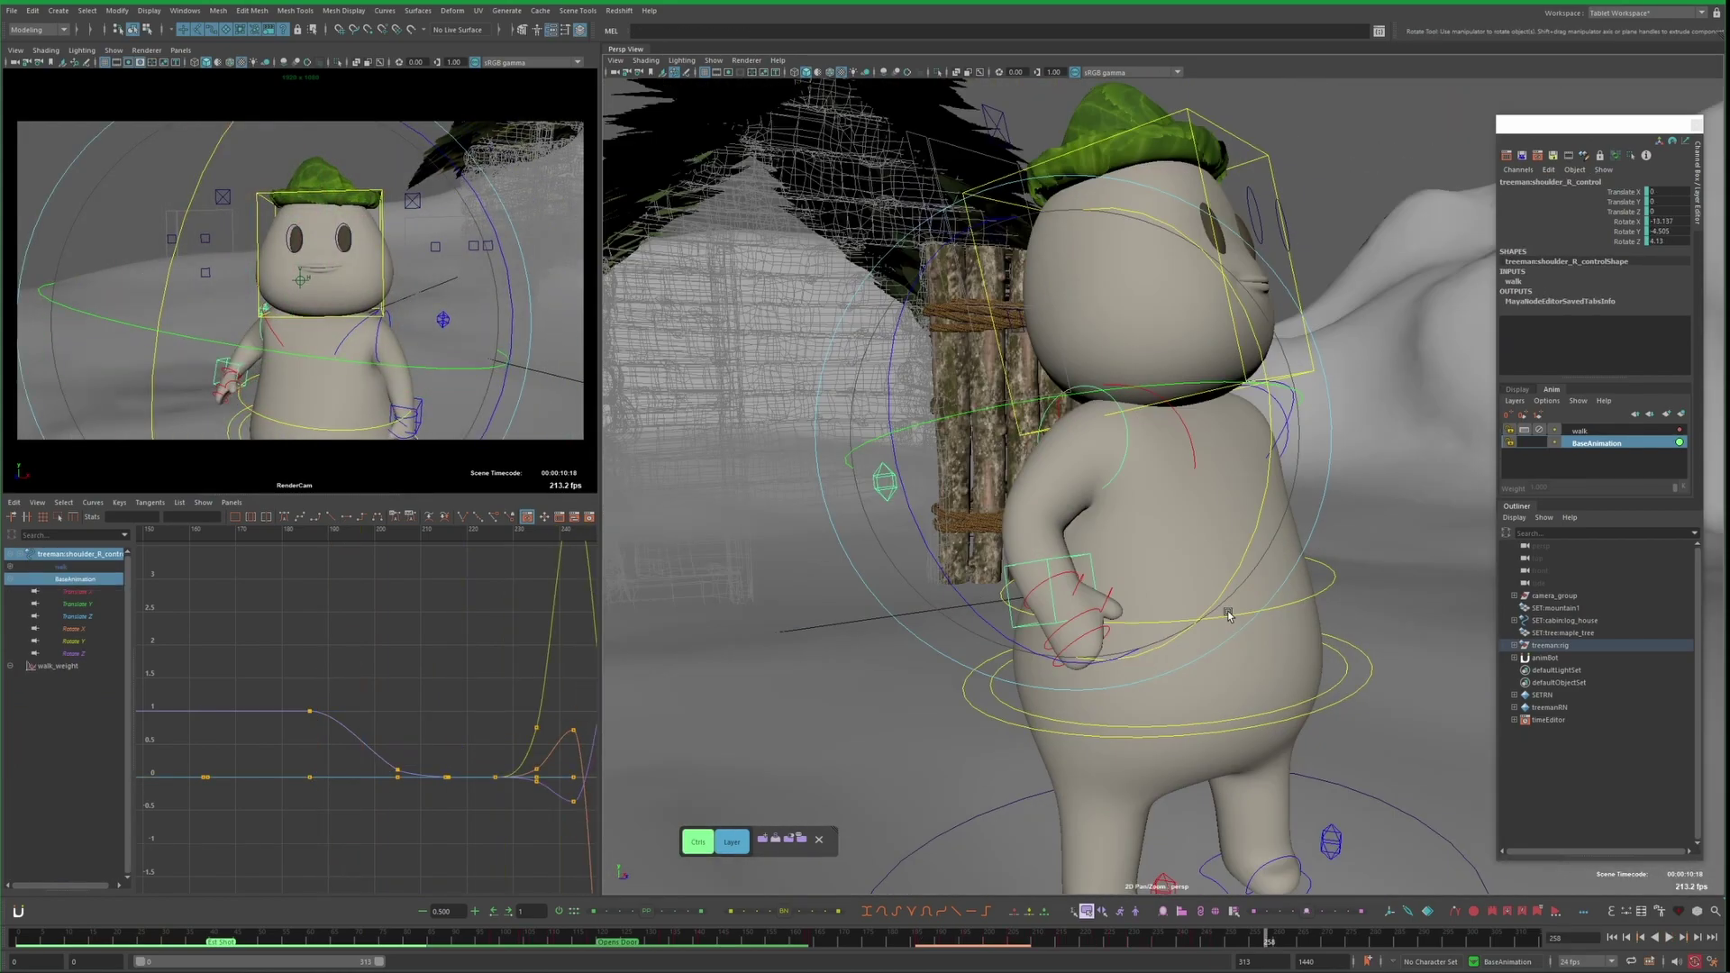
left_click_drag(1228, 613, 886, 306, "alt")
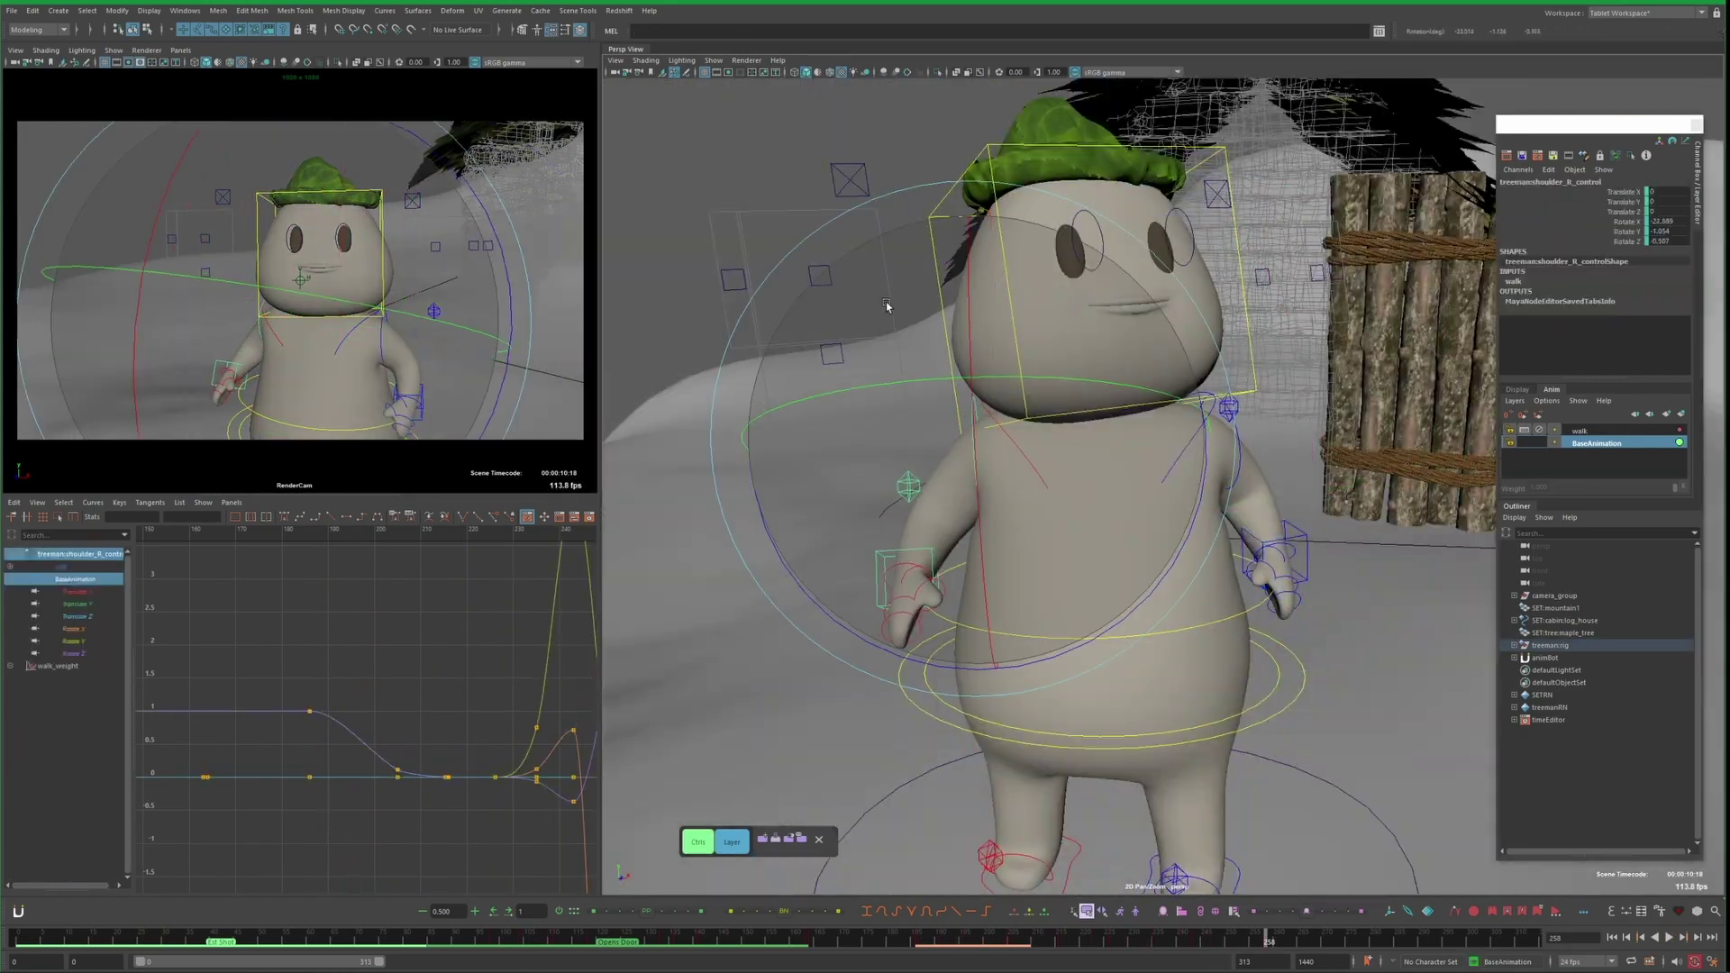
left_click_drag(984, 485, 979, 215, "alt")
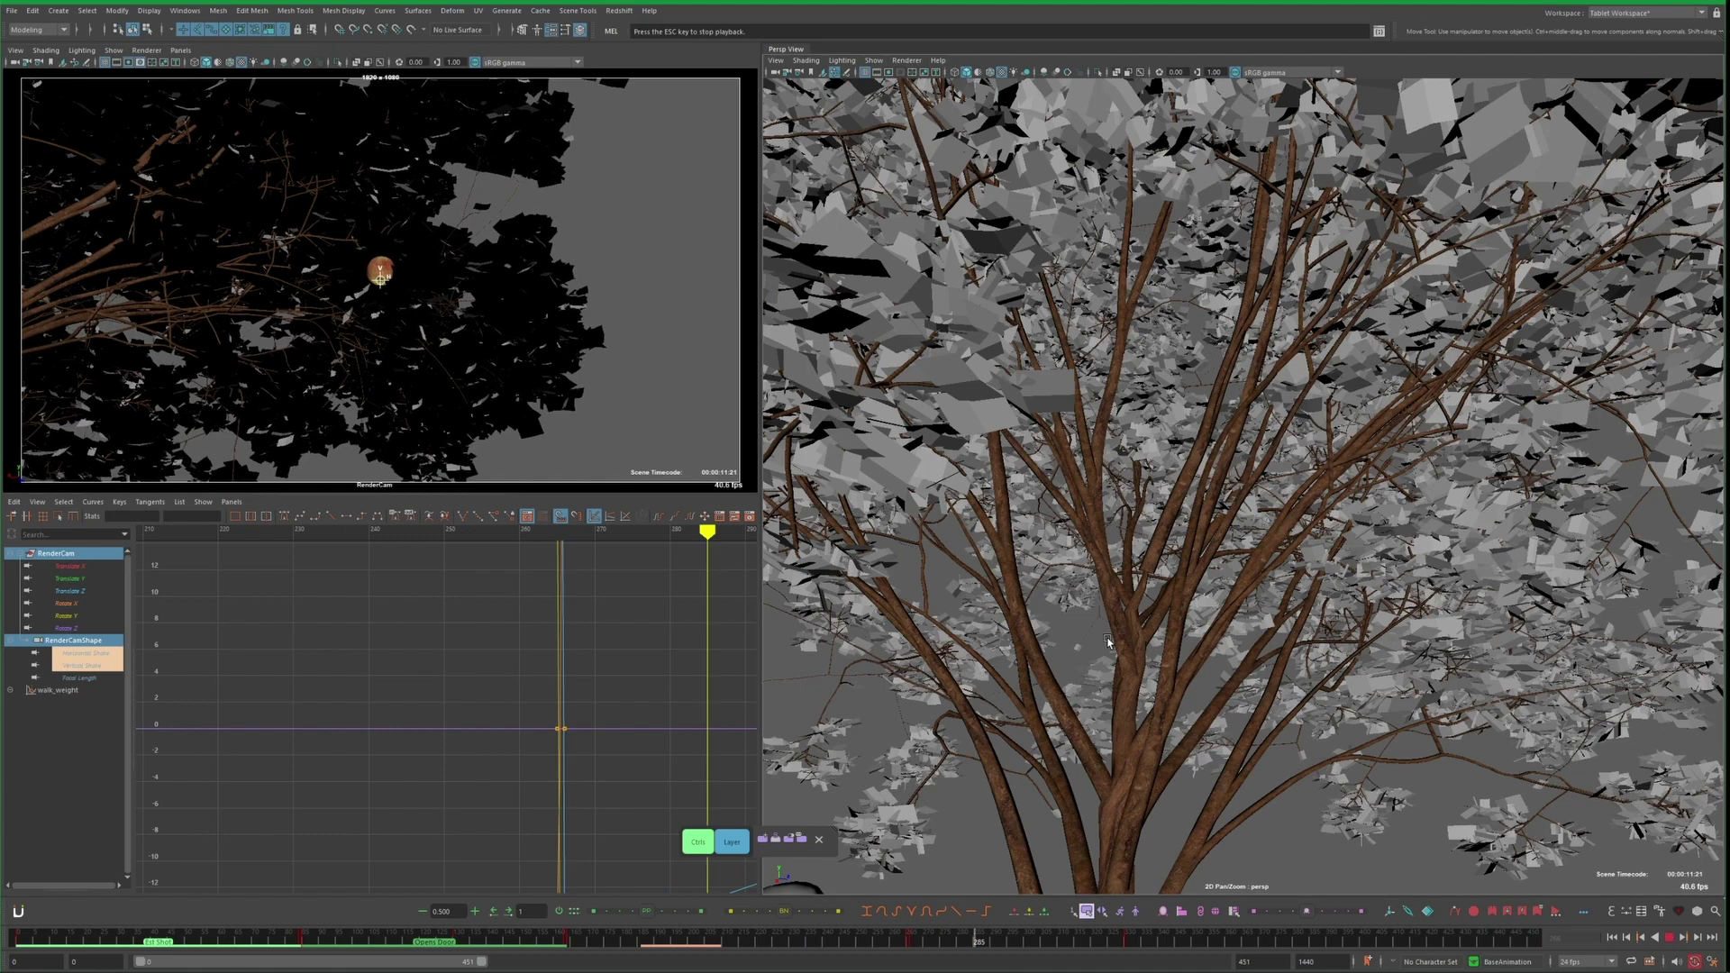
Stop playback, rotate the tree-man's head into a new pose, and marquee-select a group of keys
key("Escape")
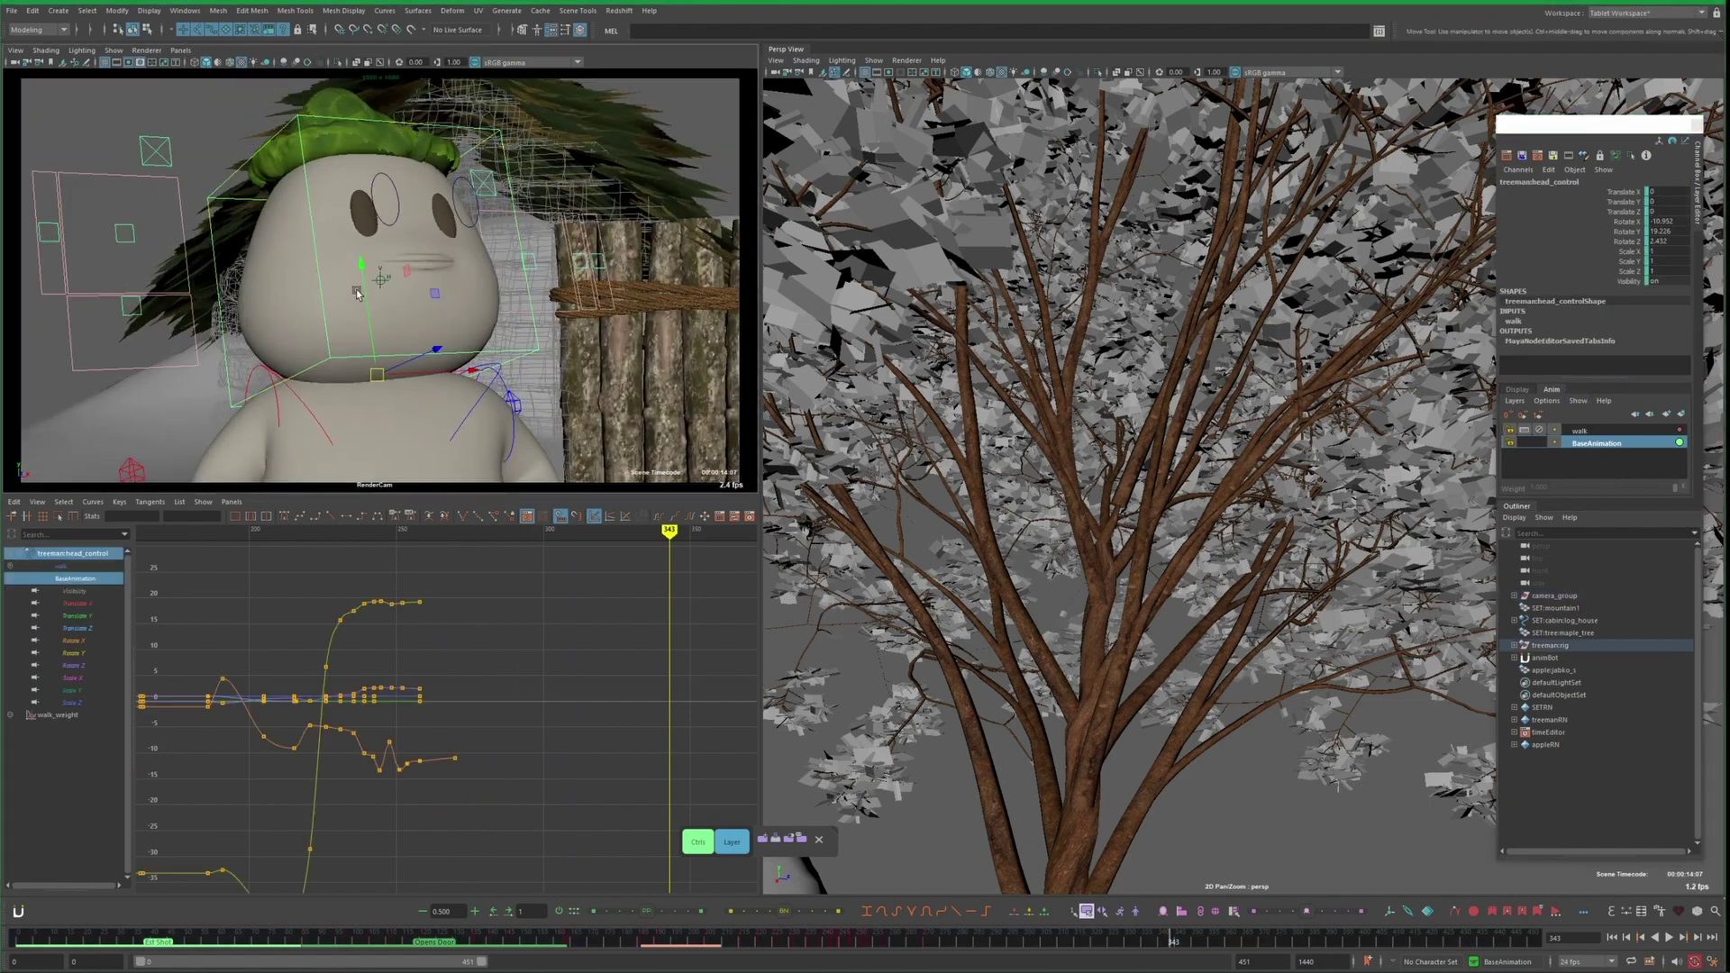
left_click_drag(281, 279, 268, 303, "alt")
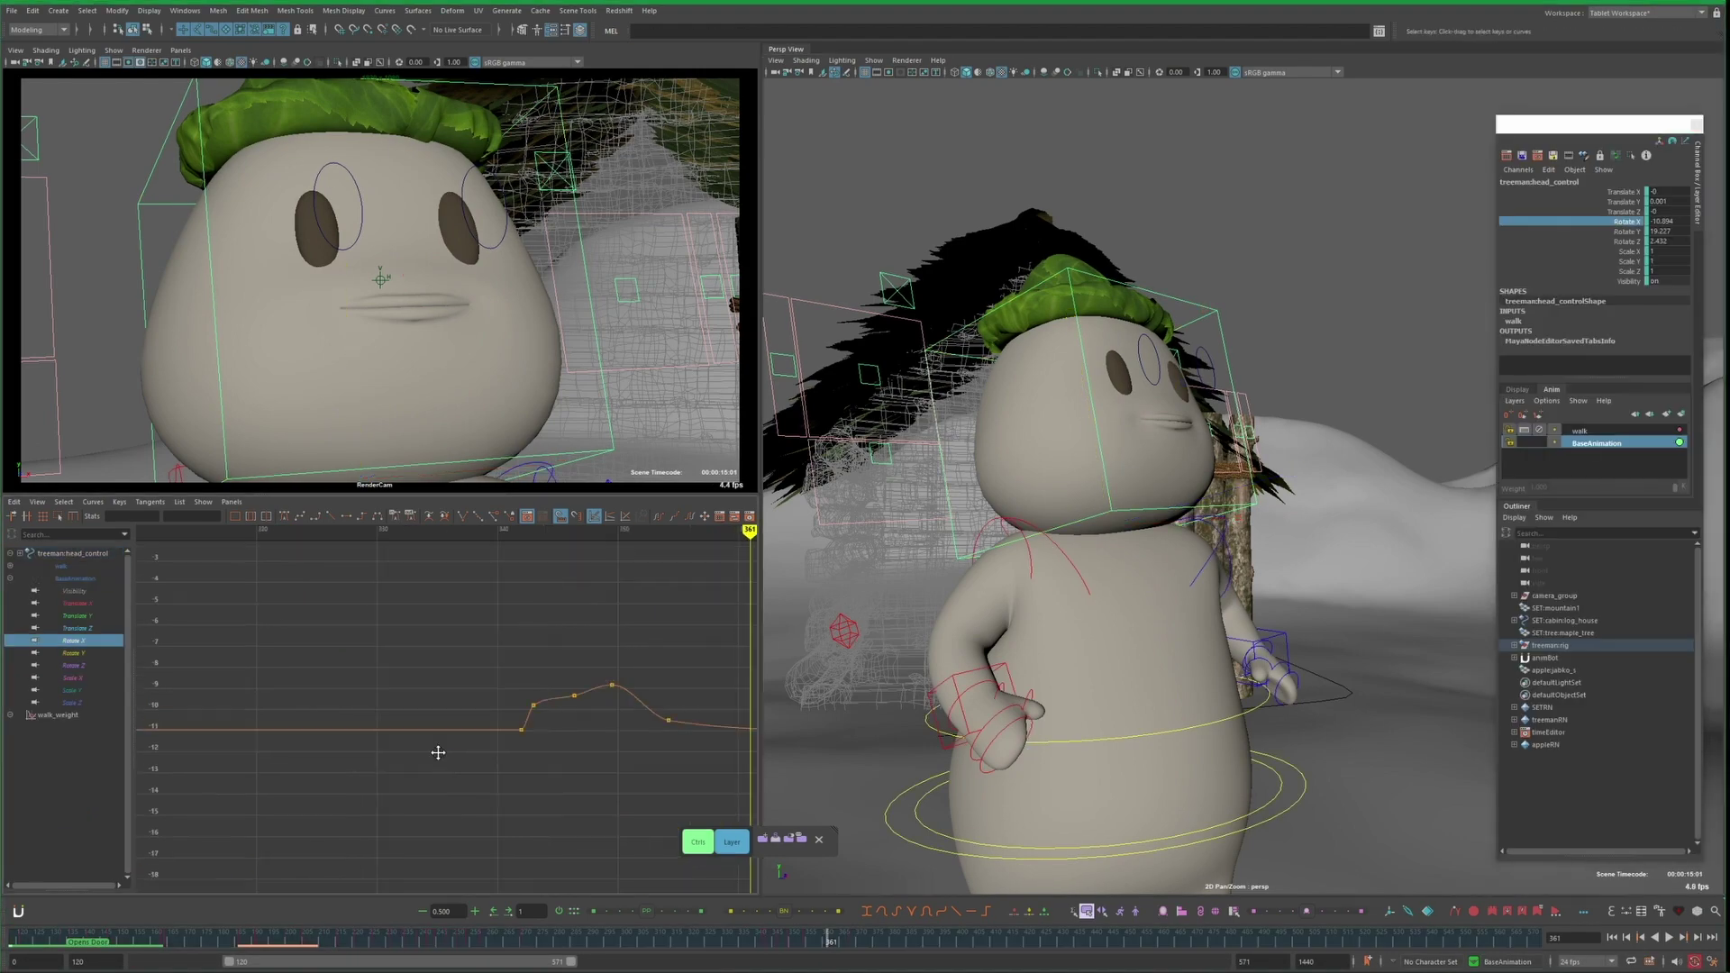
left_click_drag(440, 695, 461, 718)
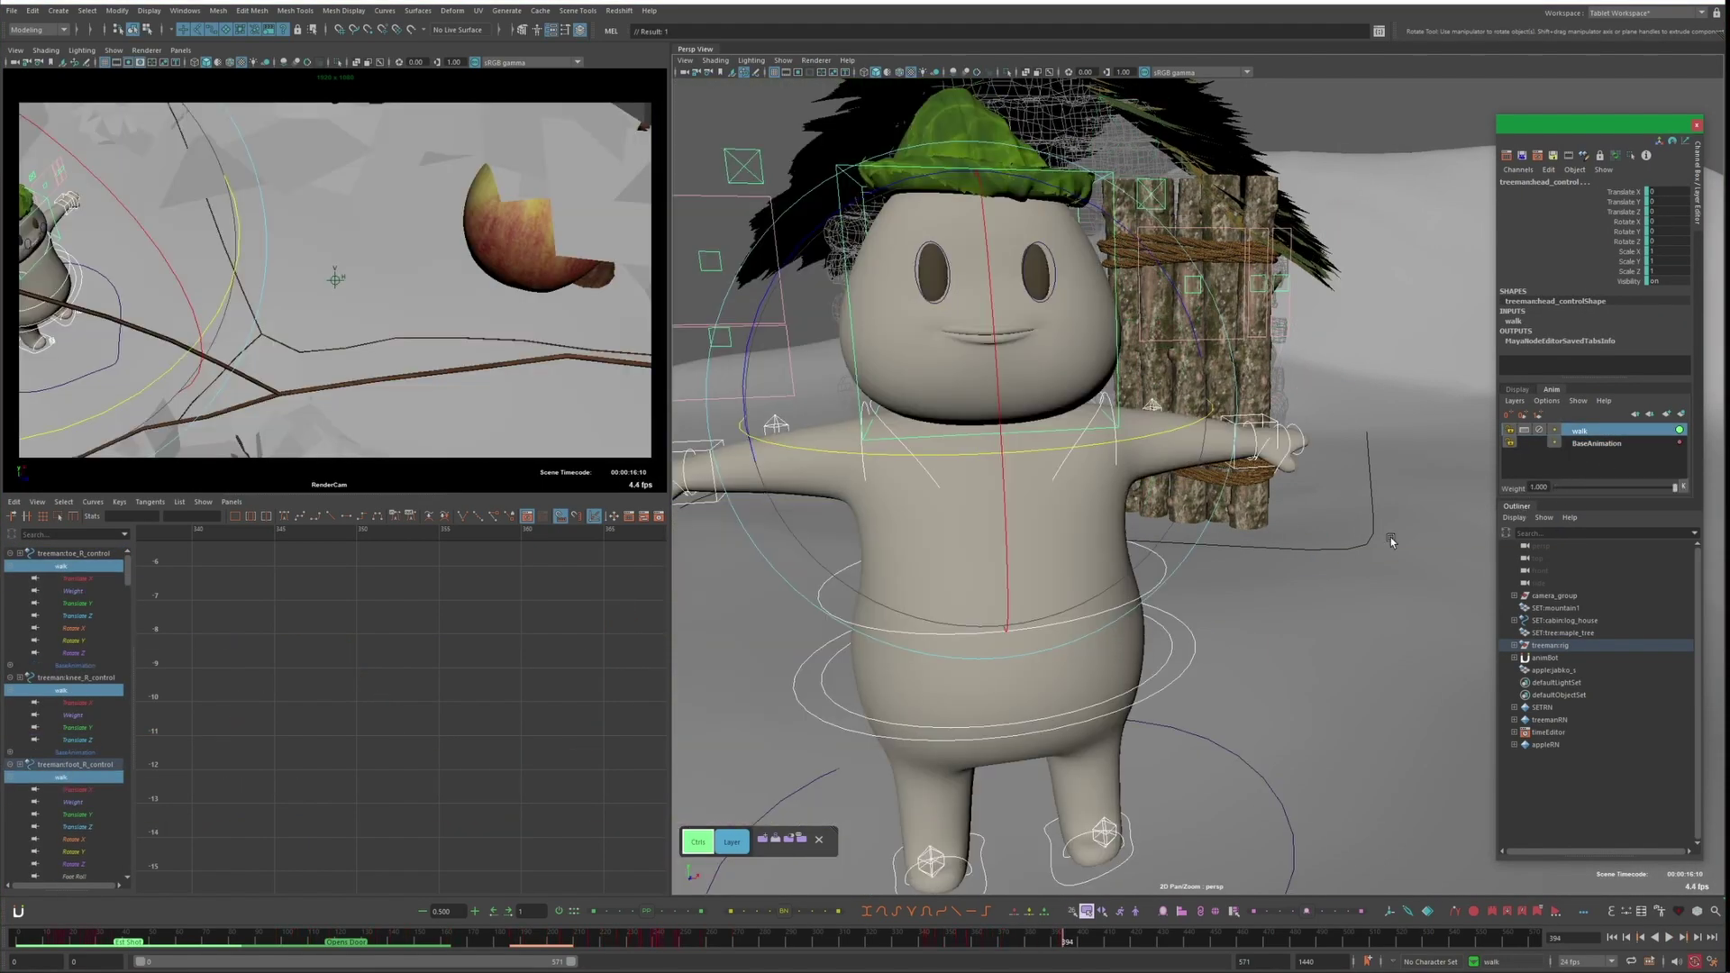
Duplicate the walk layer as walk_fast and play back the animation
right_click(1028, 937)
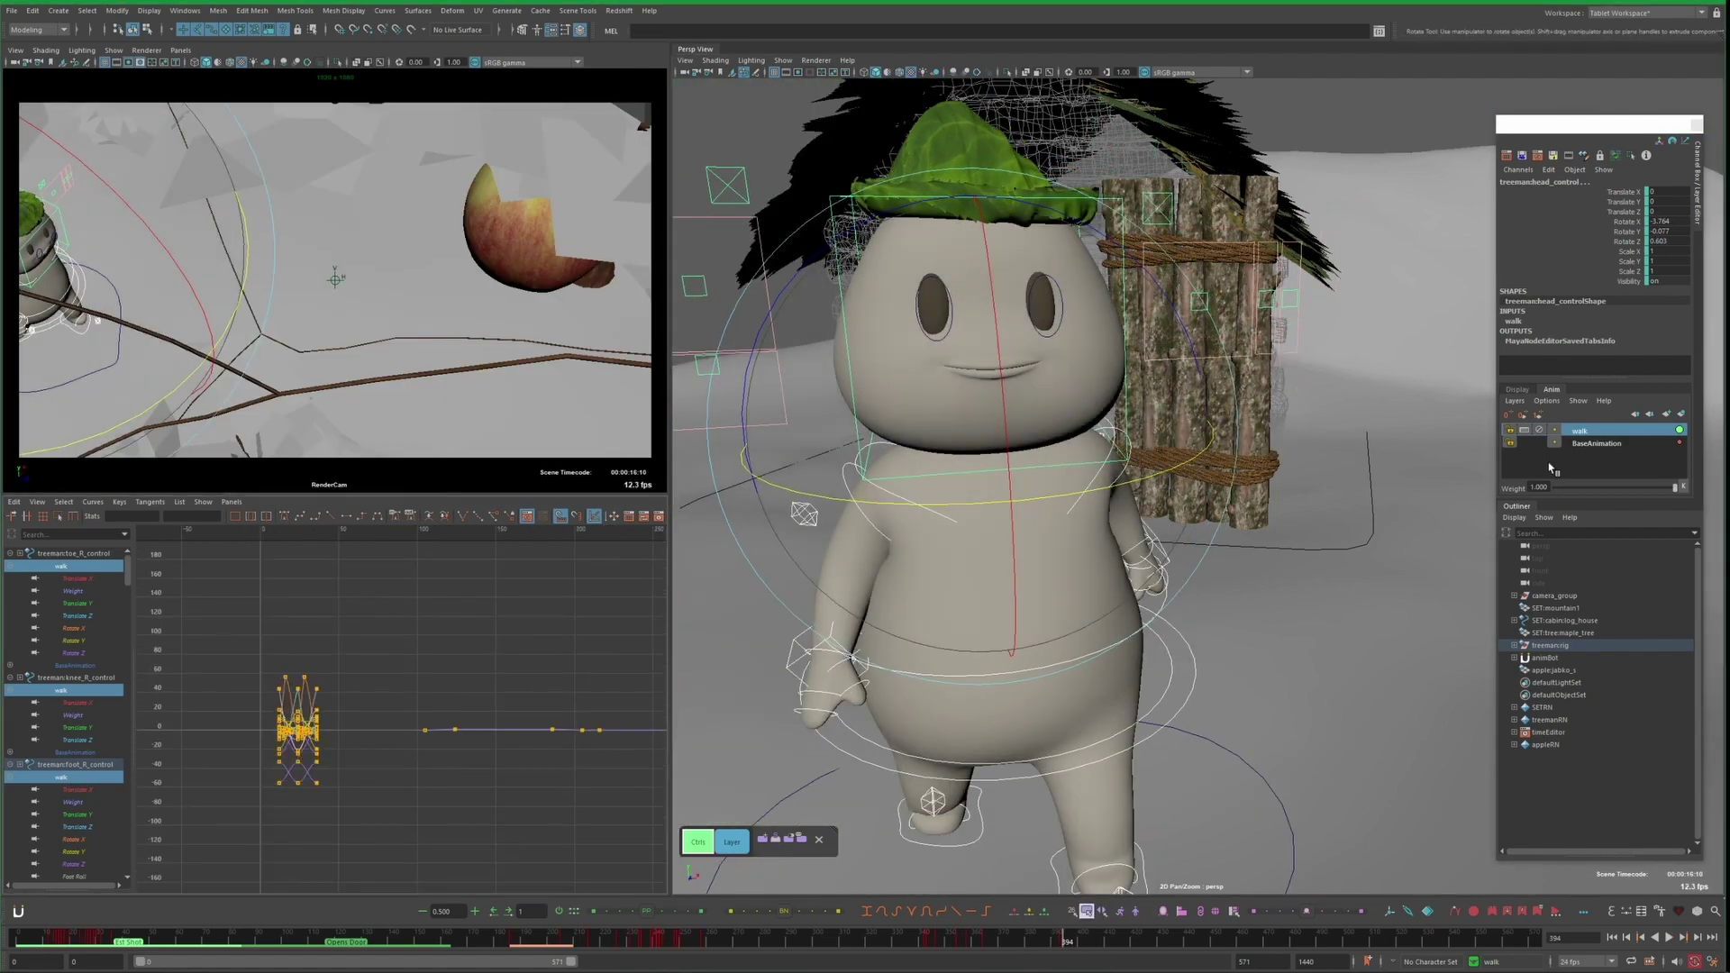
double_click(1590, 431)
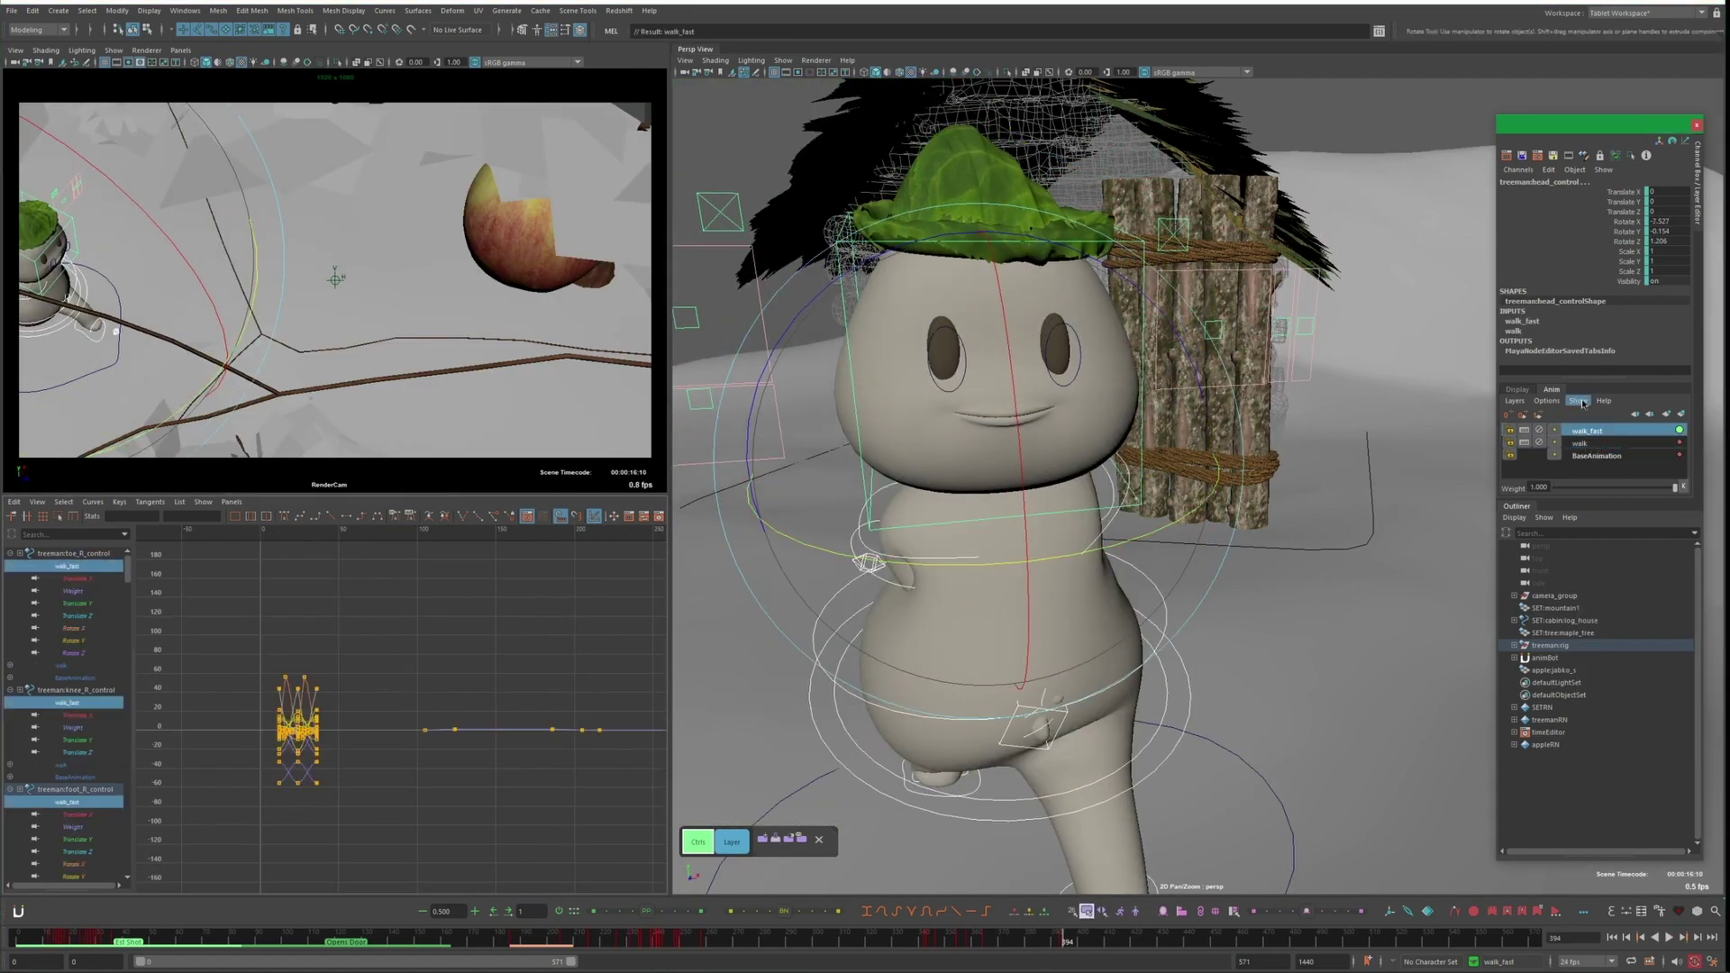
left_click(1327, 460)
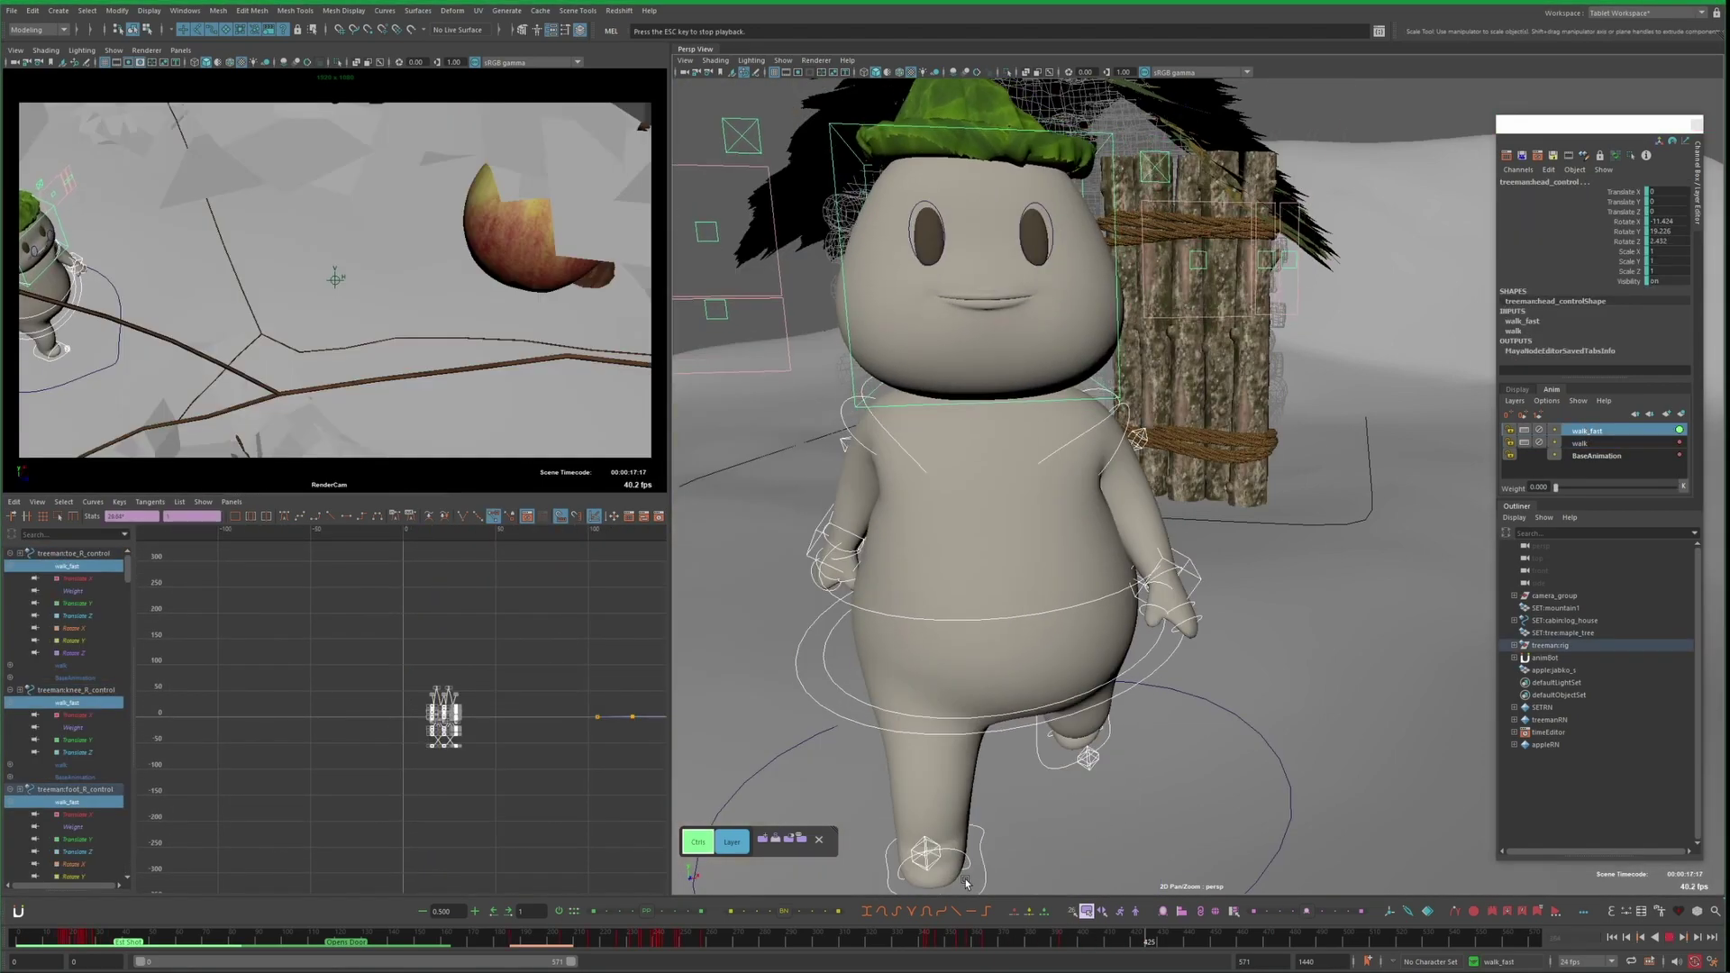
key("alt+v")
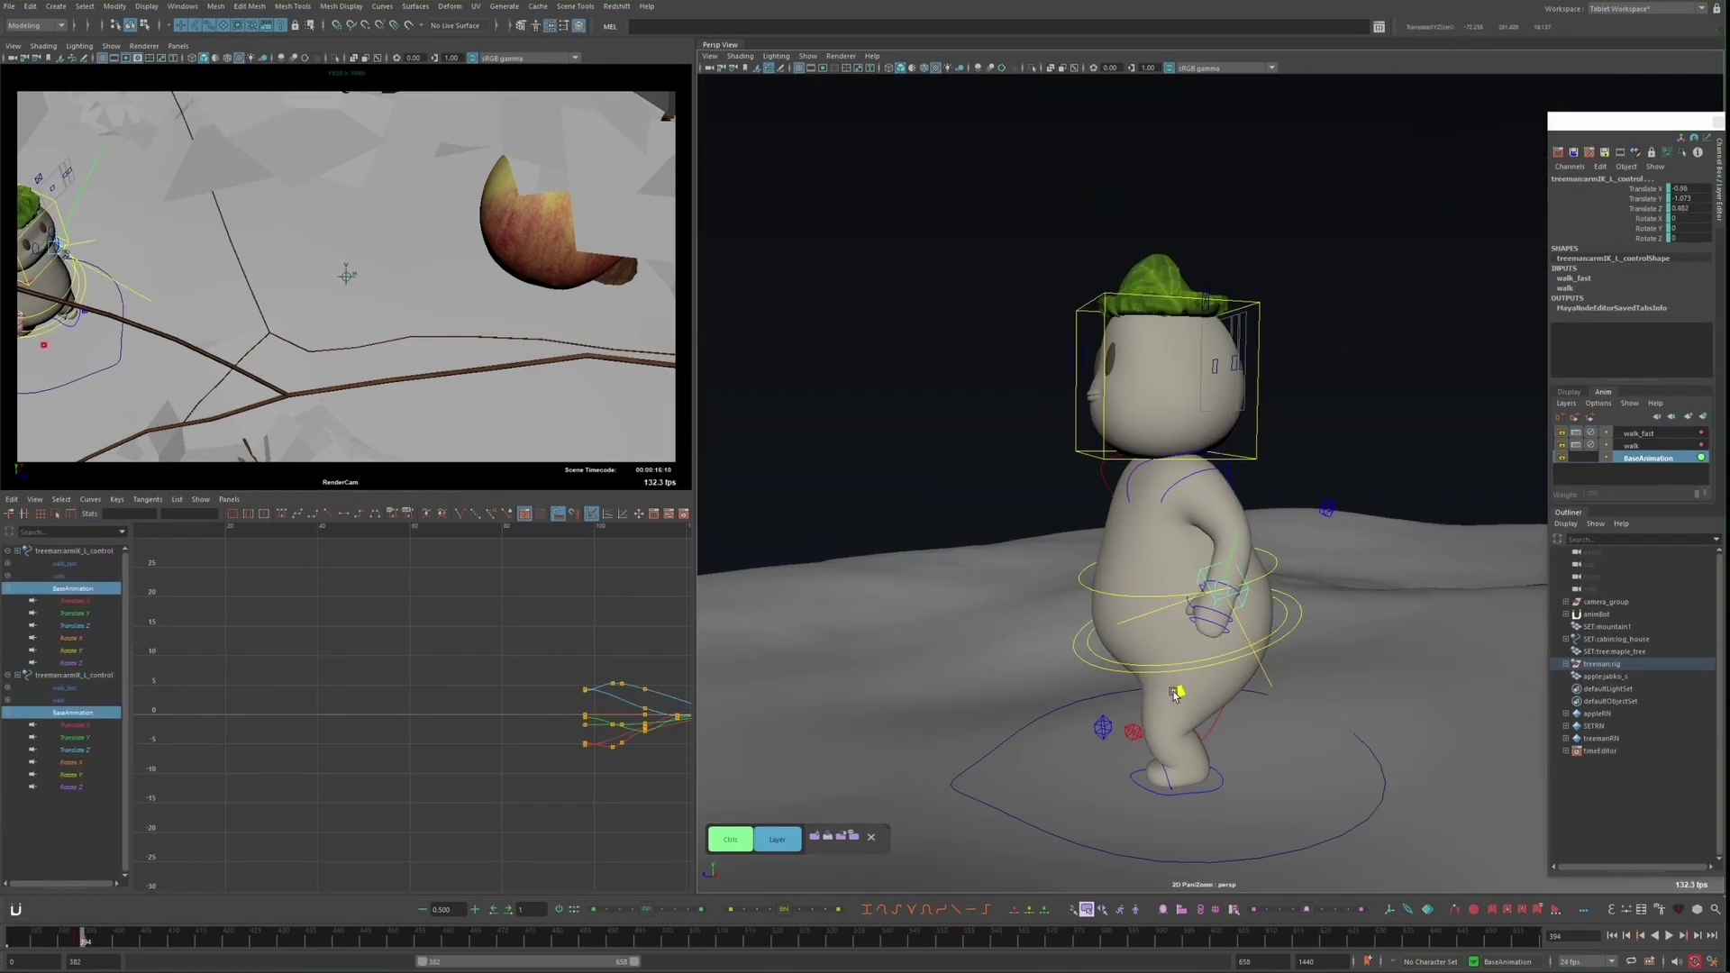
Select the master control, then rotate and move the tree-man toward the tree
left_click_drag(805, 540, 1087, 569, "alt")
left_click(991, 559)
key("e")
left_click_drag(1018, 523, 1115, 735, "alt")
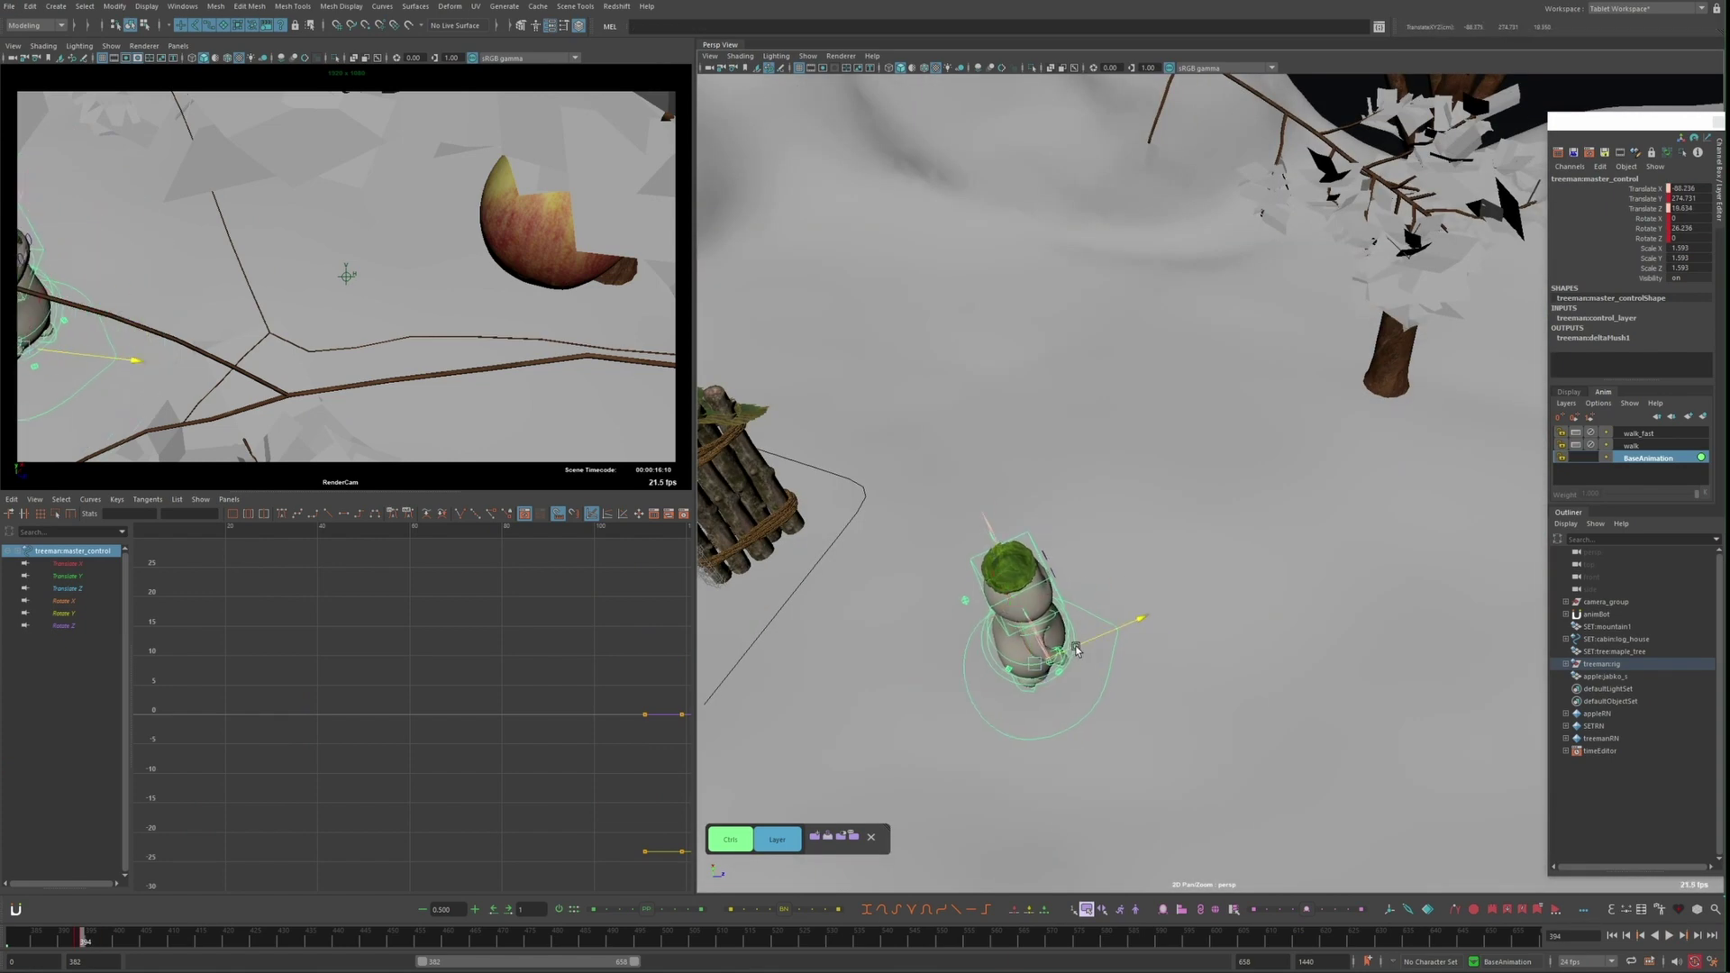
key("w")
left_click_drag(1127, 650, 1098, 591, "alt")
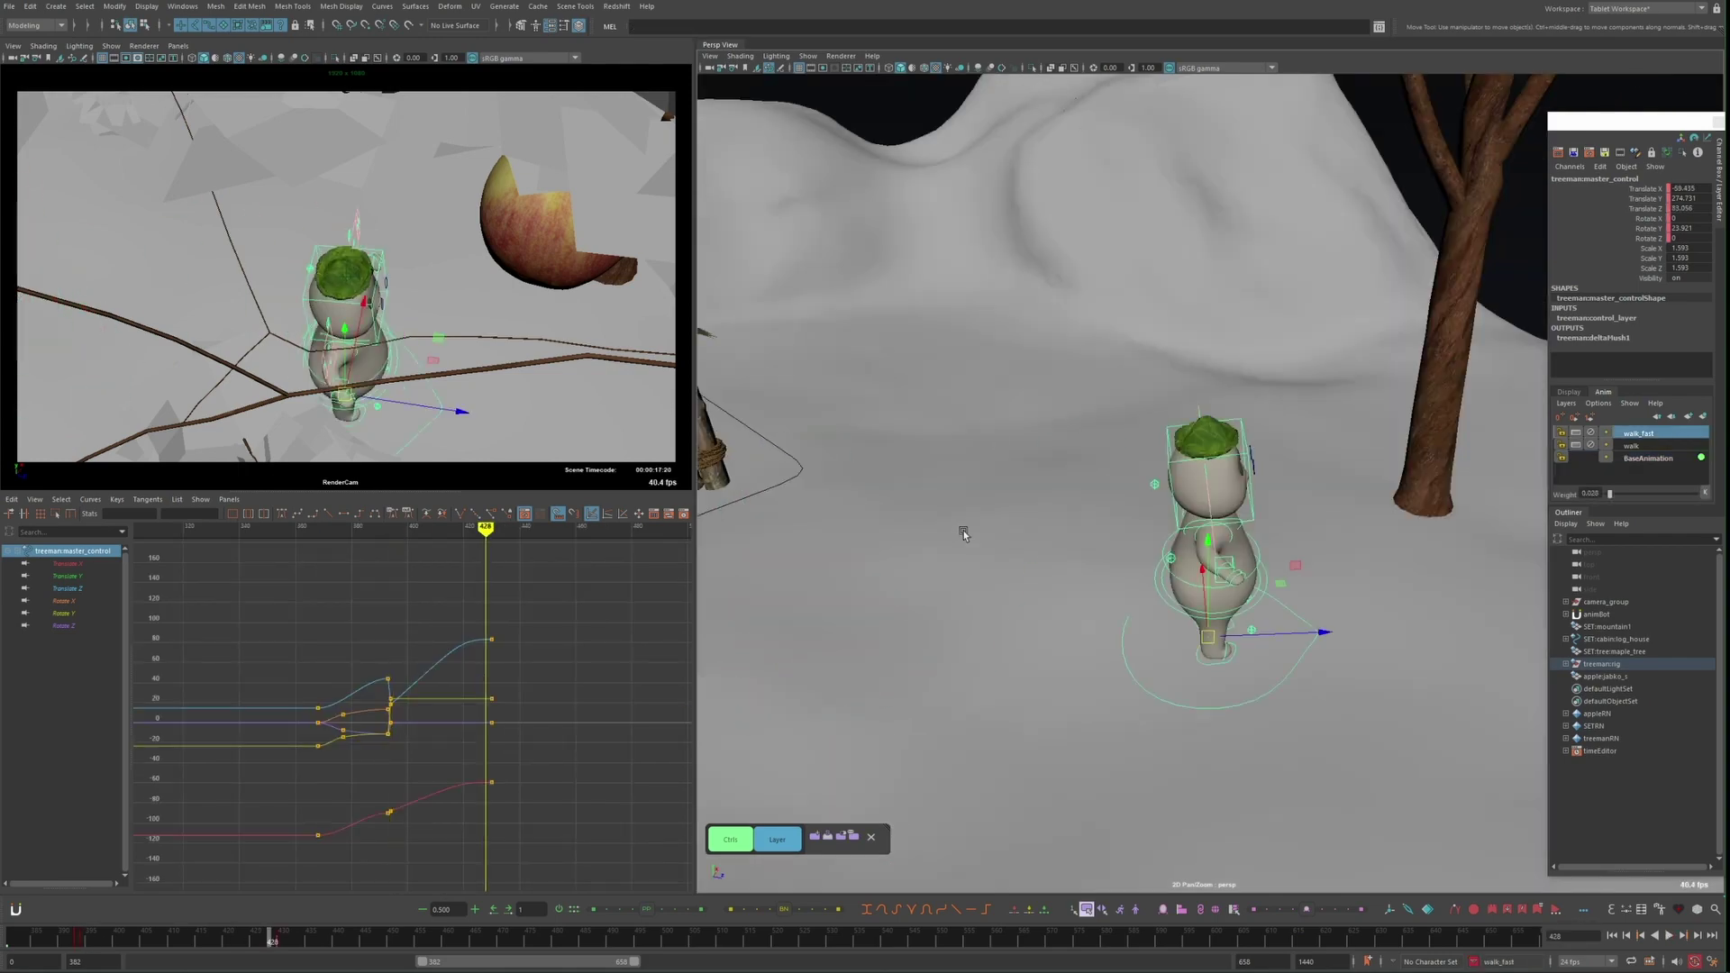
Select the left arm and right shoulder controls, then play and step frame by frame toward the tree
mouse_move(963, 534)
left_mouse_down("alt")
mouse_move(955, 698)
mouse_move(865, 596)
mouse_move(1227, 716)
mouse_move(1020, 587)
mouse_move(1063, 641)
mouse_move(985, 516)
left_mouse_up("alt")
key("e")
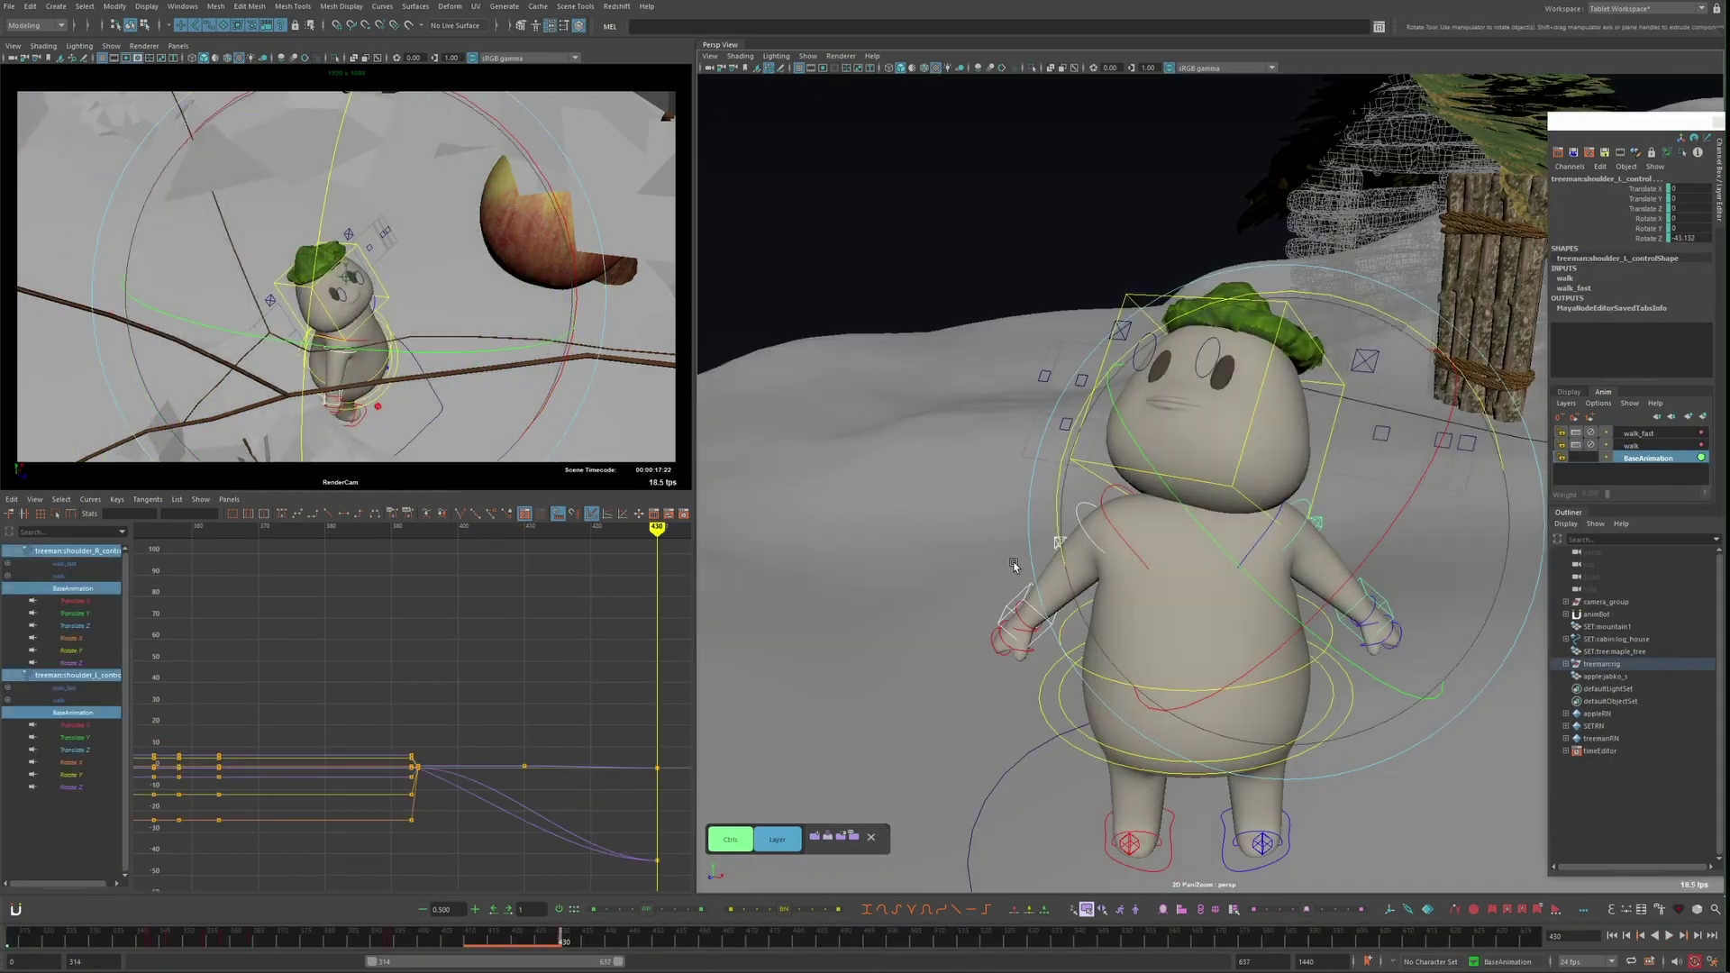
left_click(1014, 564)
left_click_drag(1014, 565, 1038, 767, "alt")
left_click(1045, 672)
key("alt+v")
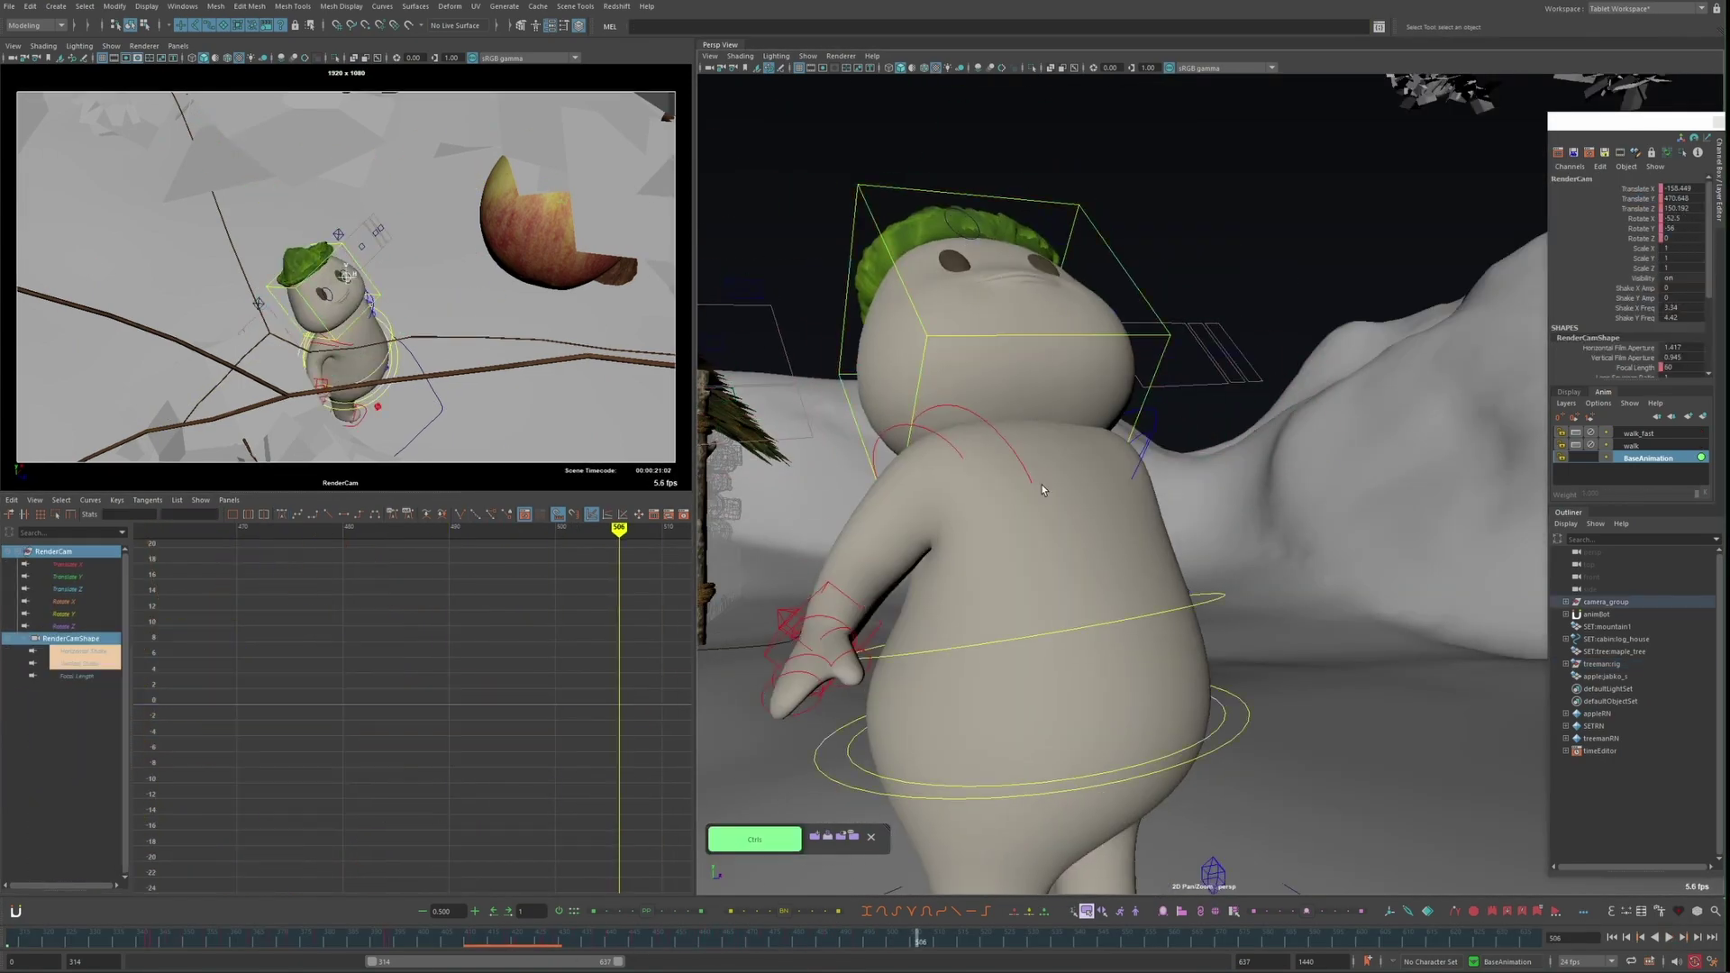
key("alt+period")
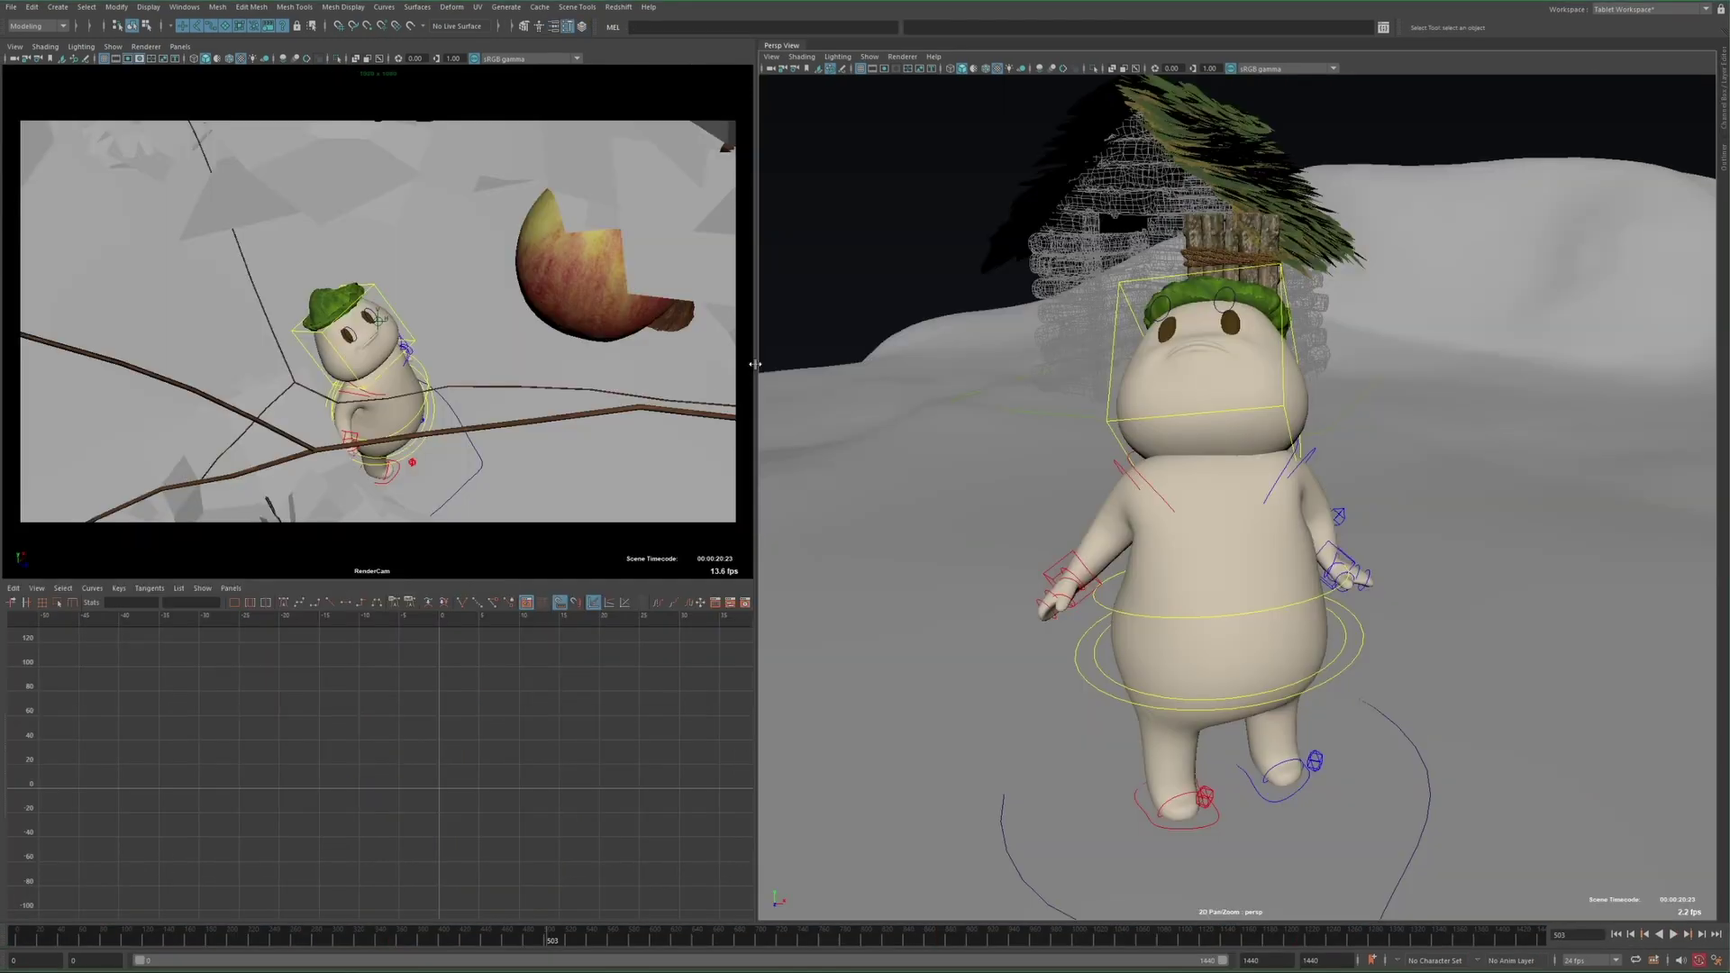
Widen the render camera and perspective views and orbit around the tree-man
left_click_drag(755, 364, 856, 387)
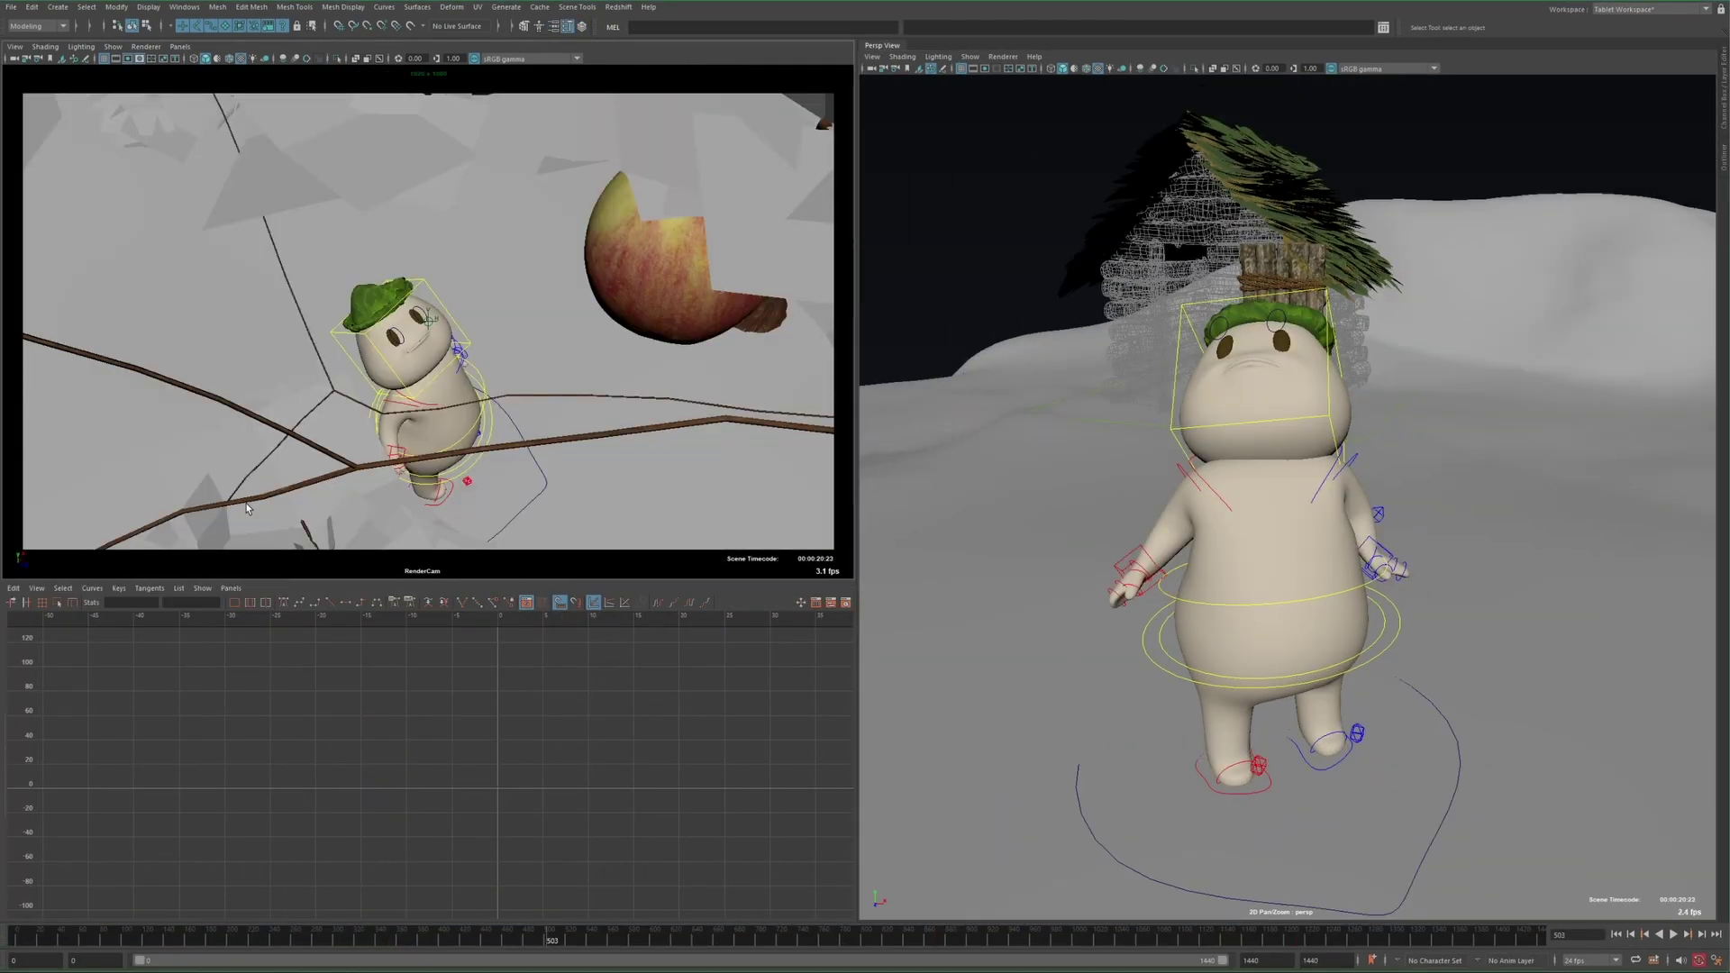
left_click_drag(1126, 540, 1067, 542, "alt")
left_click_drag(856, 540, 666, 541)
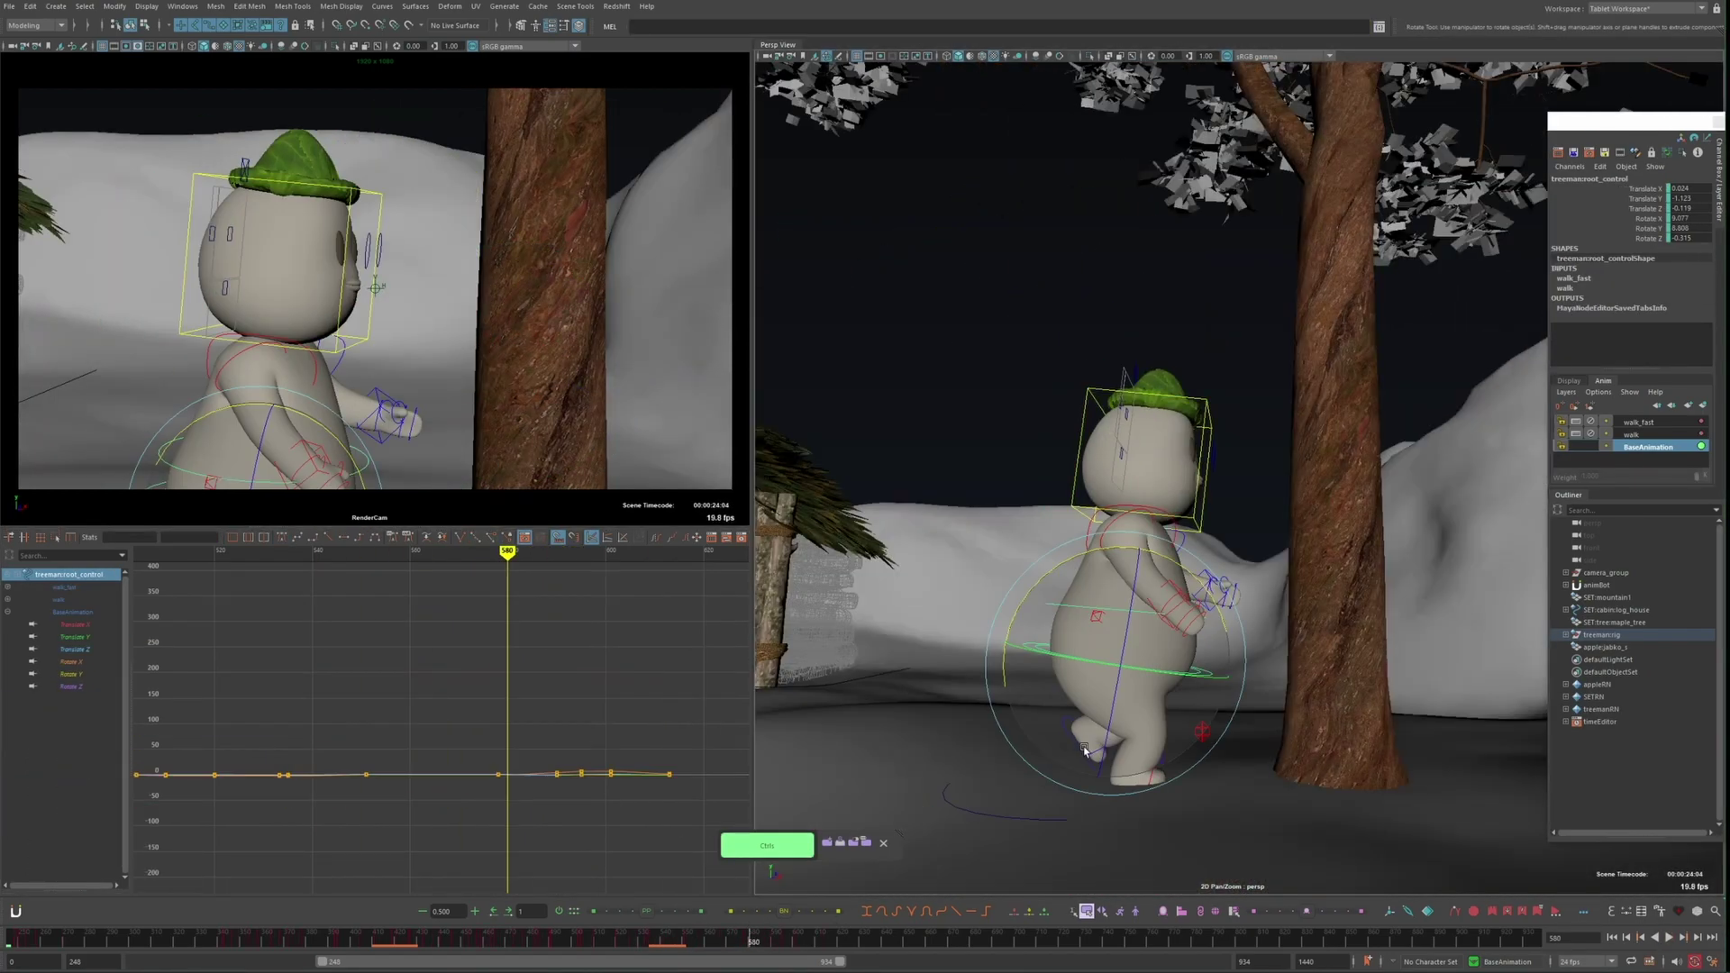
Select the keys at frame 590 and apply a Bend deformer to the maple tree
left_click_drag(522, 716, 532, 793)
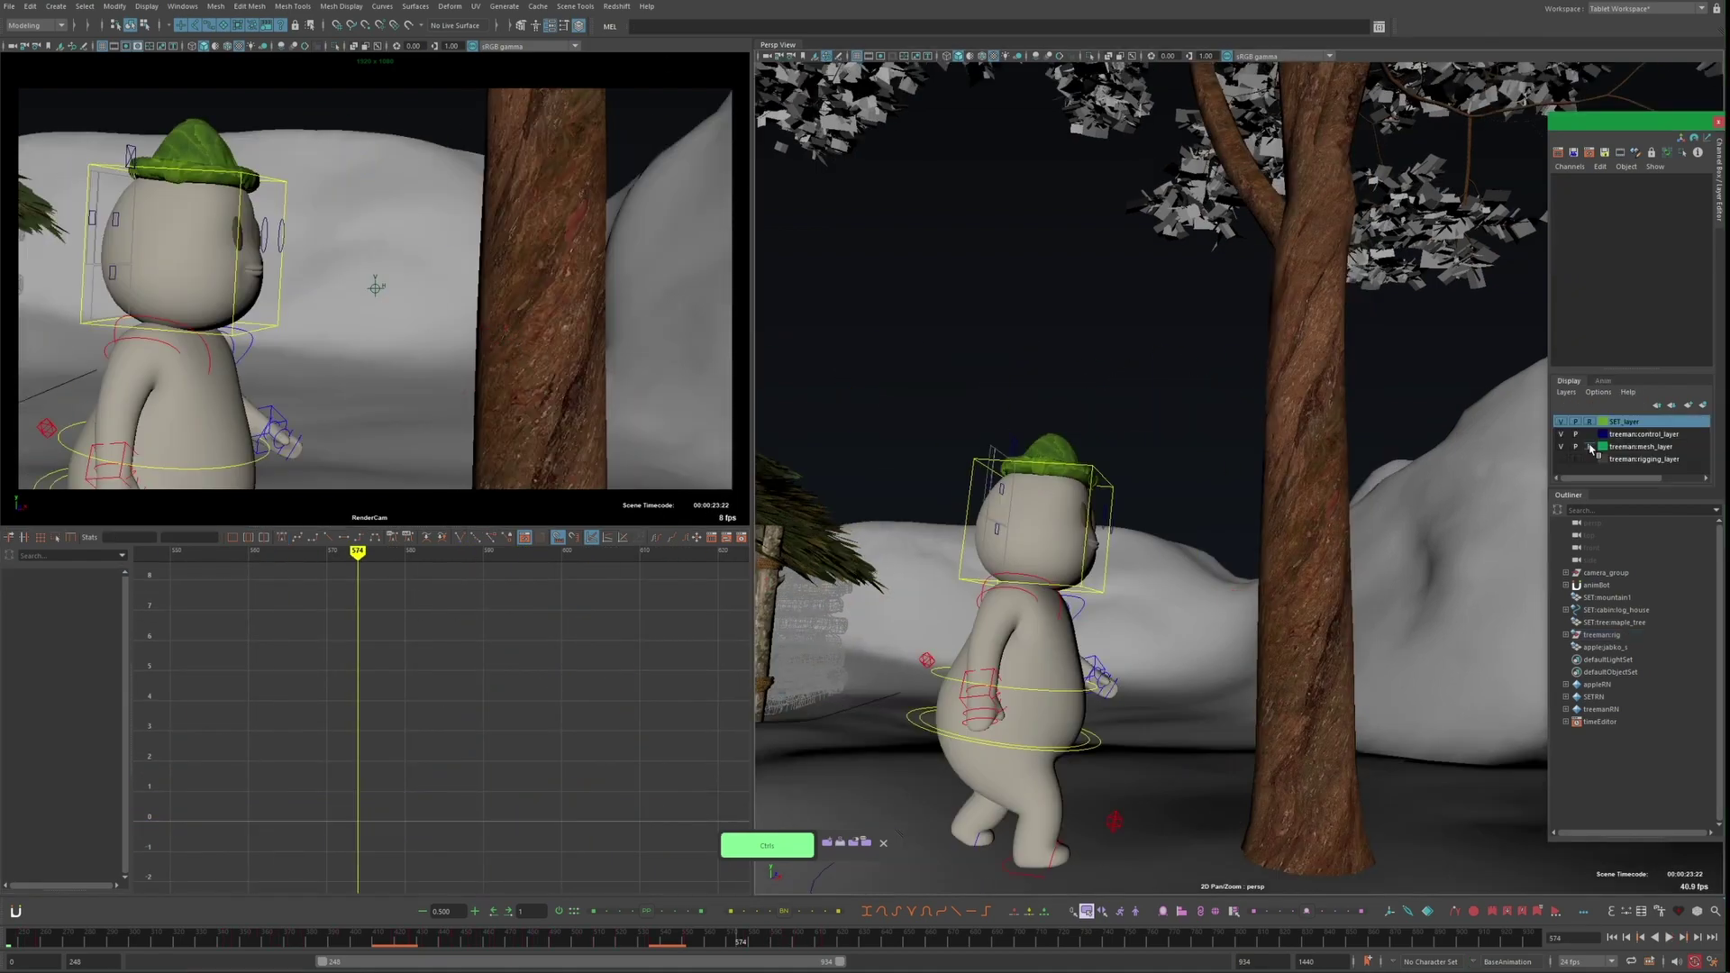
left_click(1274, 470)
type("bend")
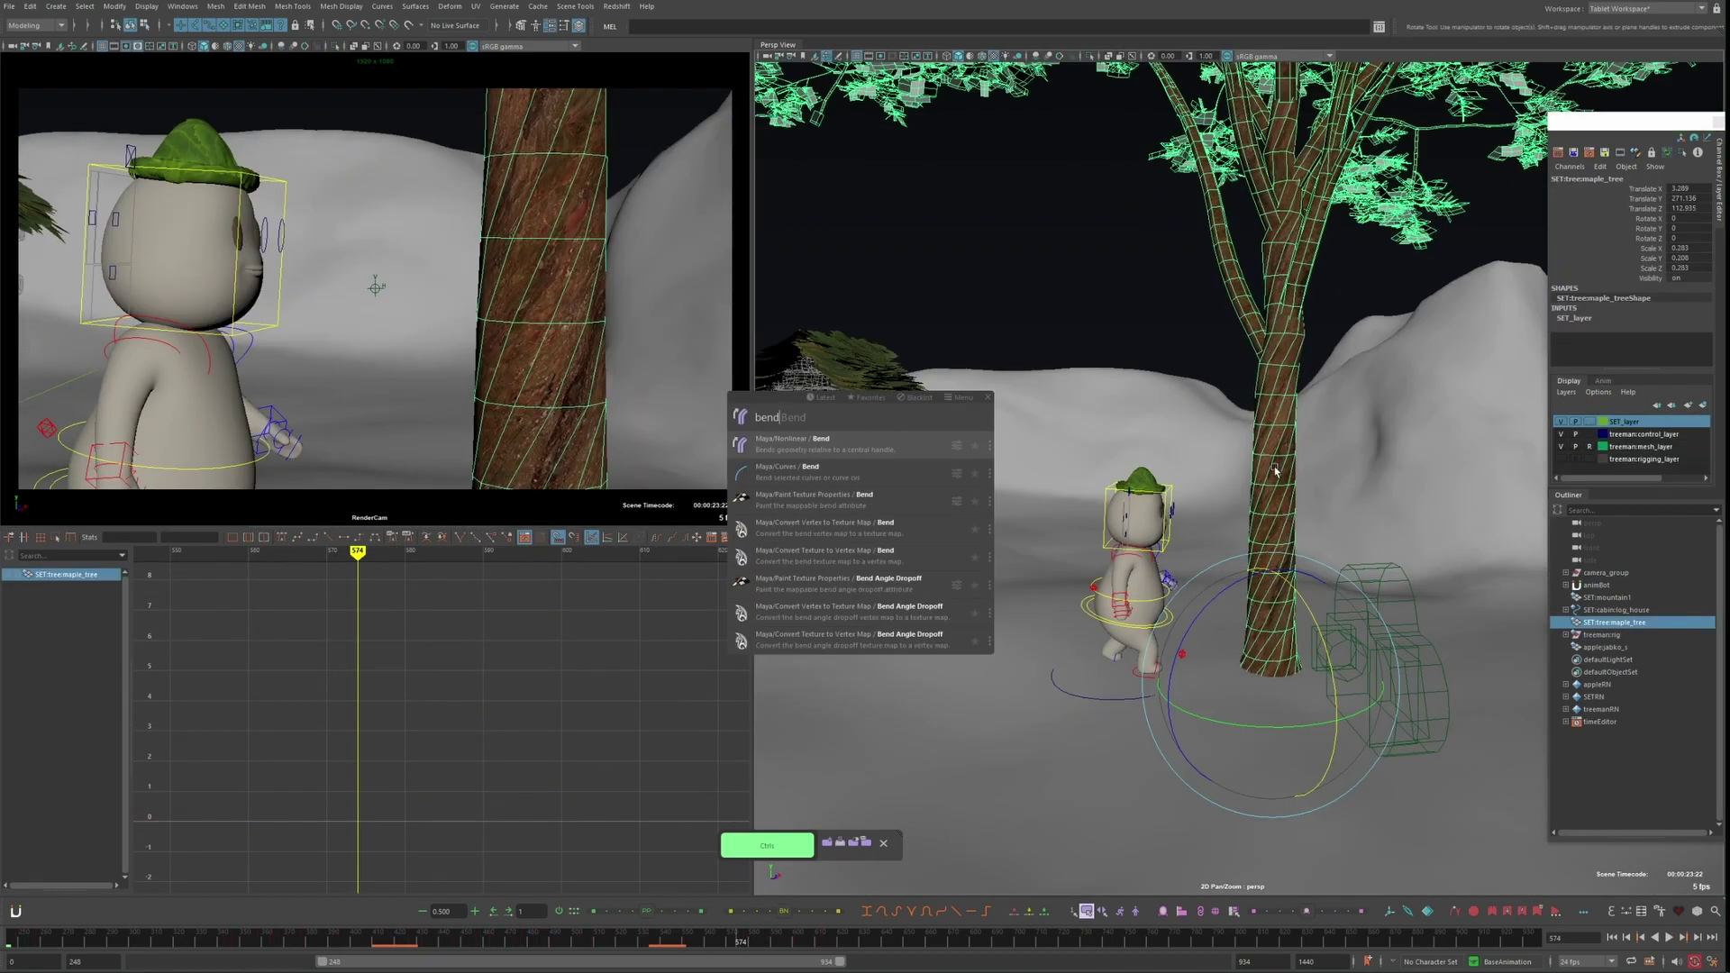
key("Return")
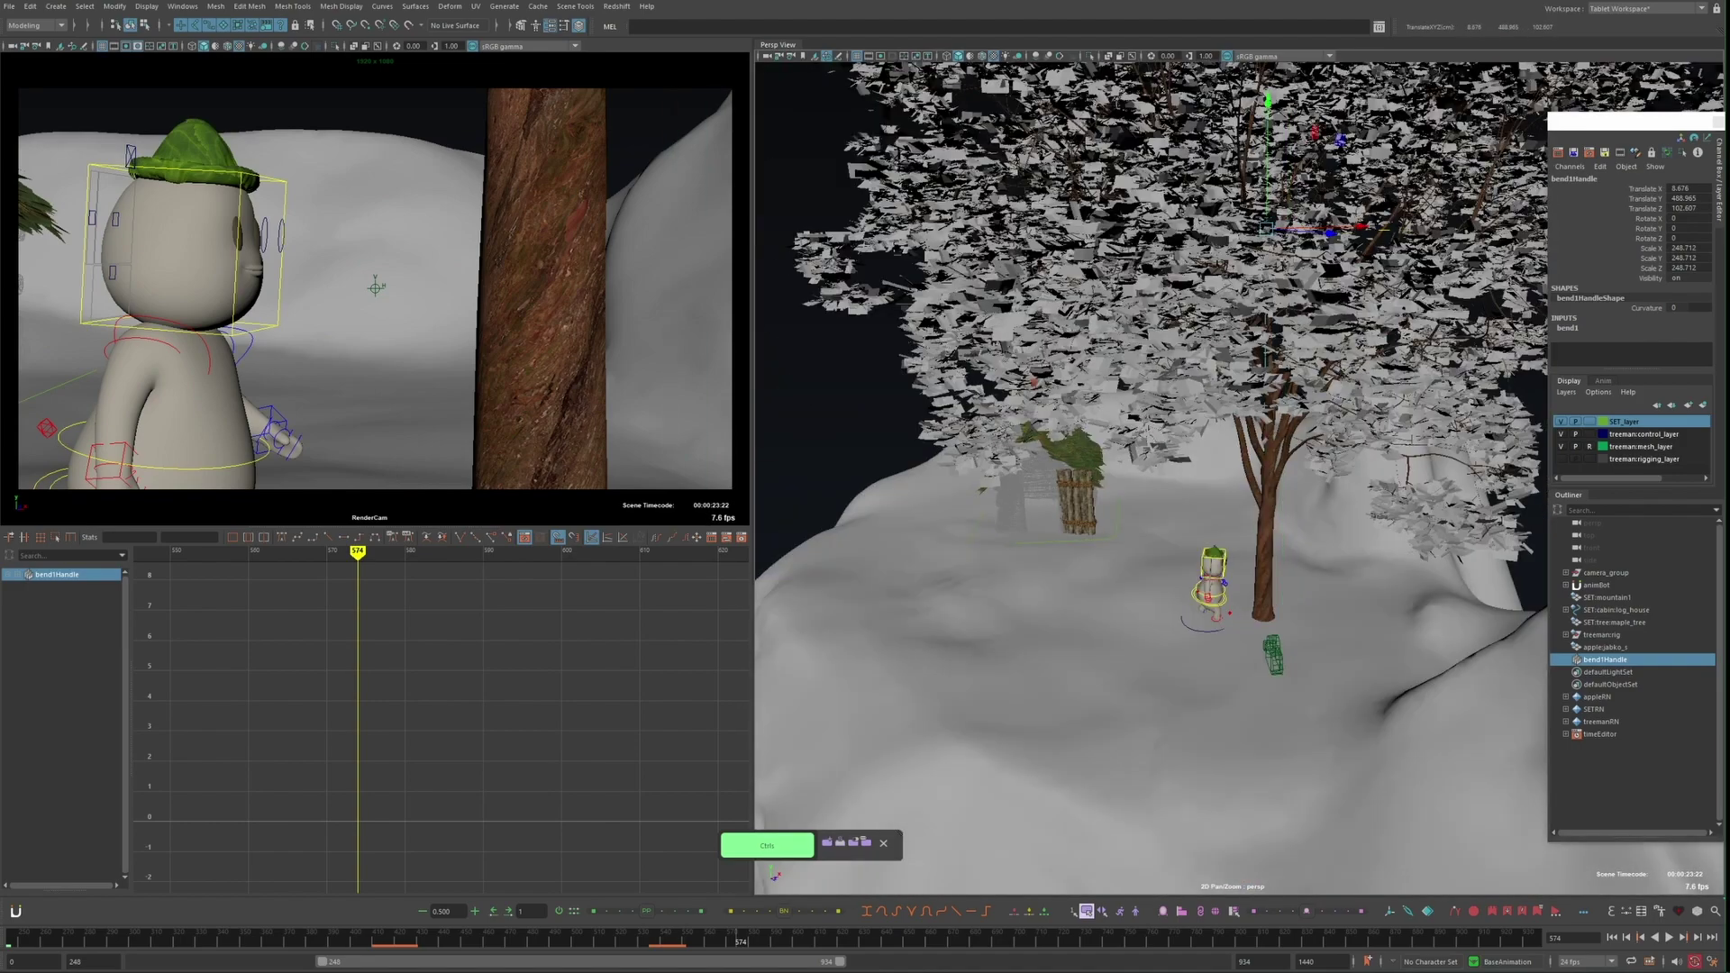
key("f")
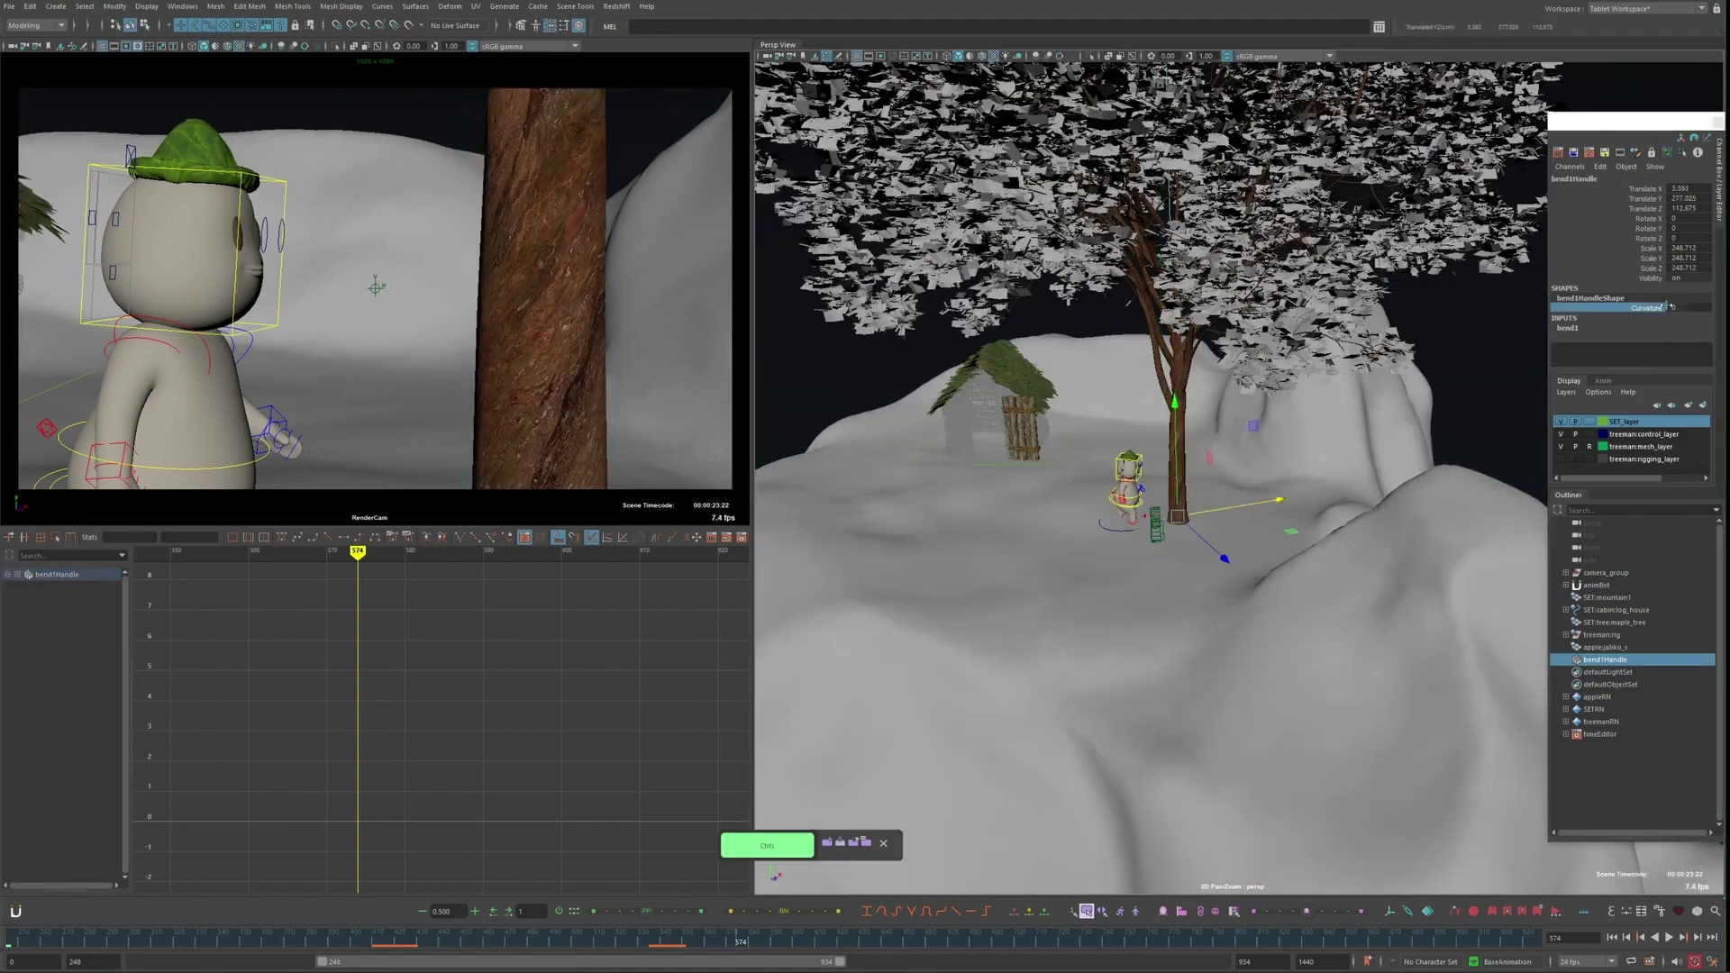
key("f")
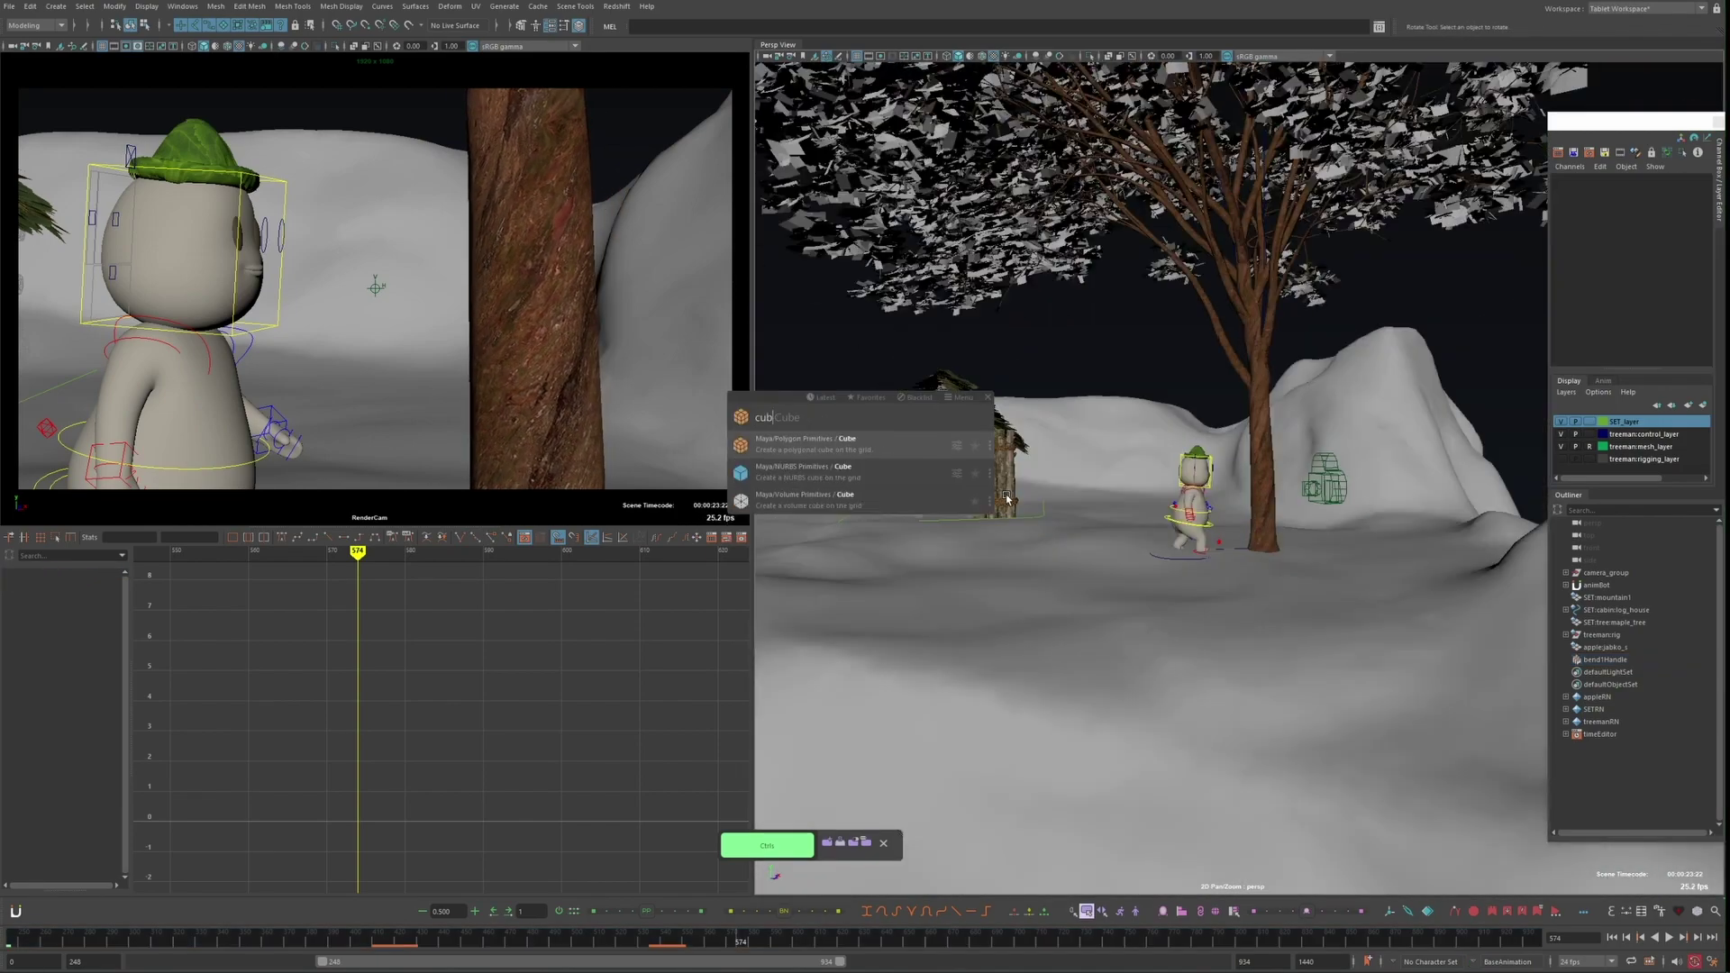
Create a polygon cylinder and stretch it up along the tree trunk
key("Return")
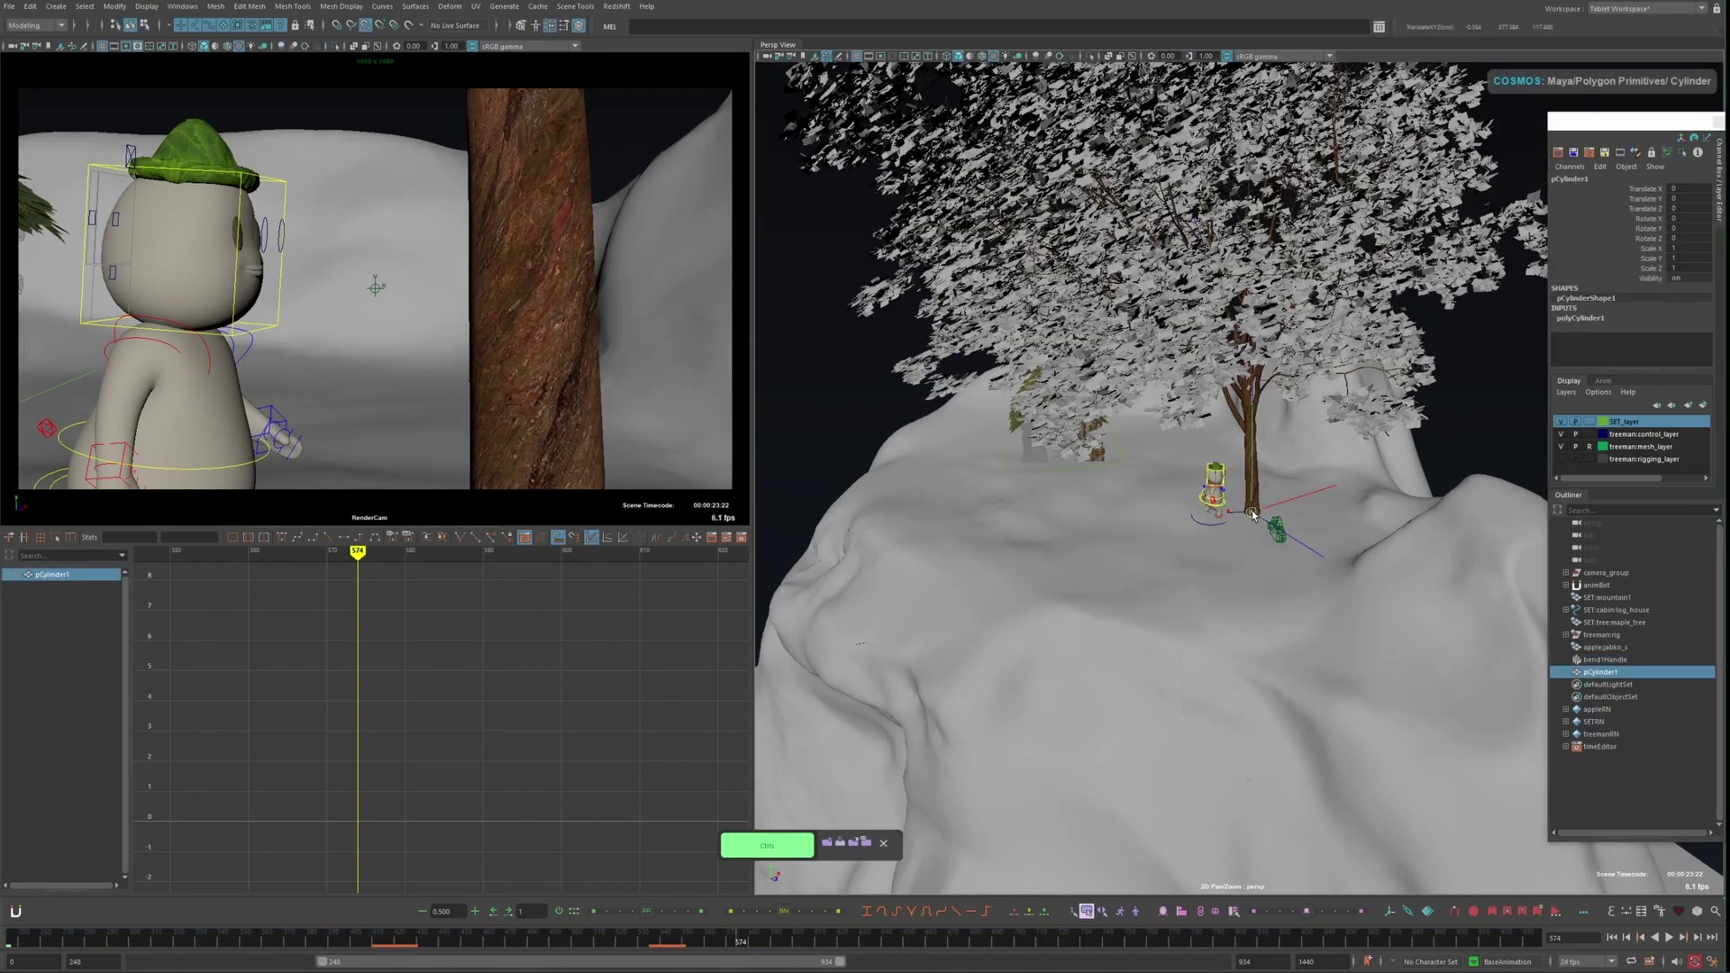
key("f")
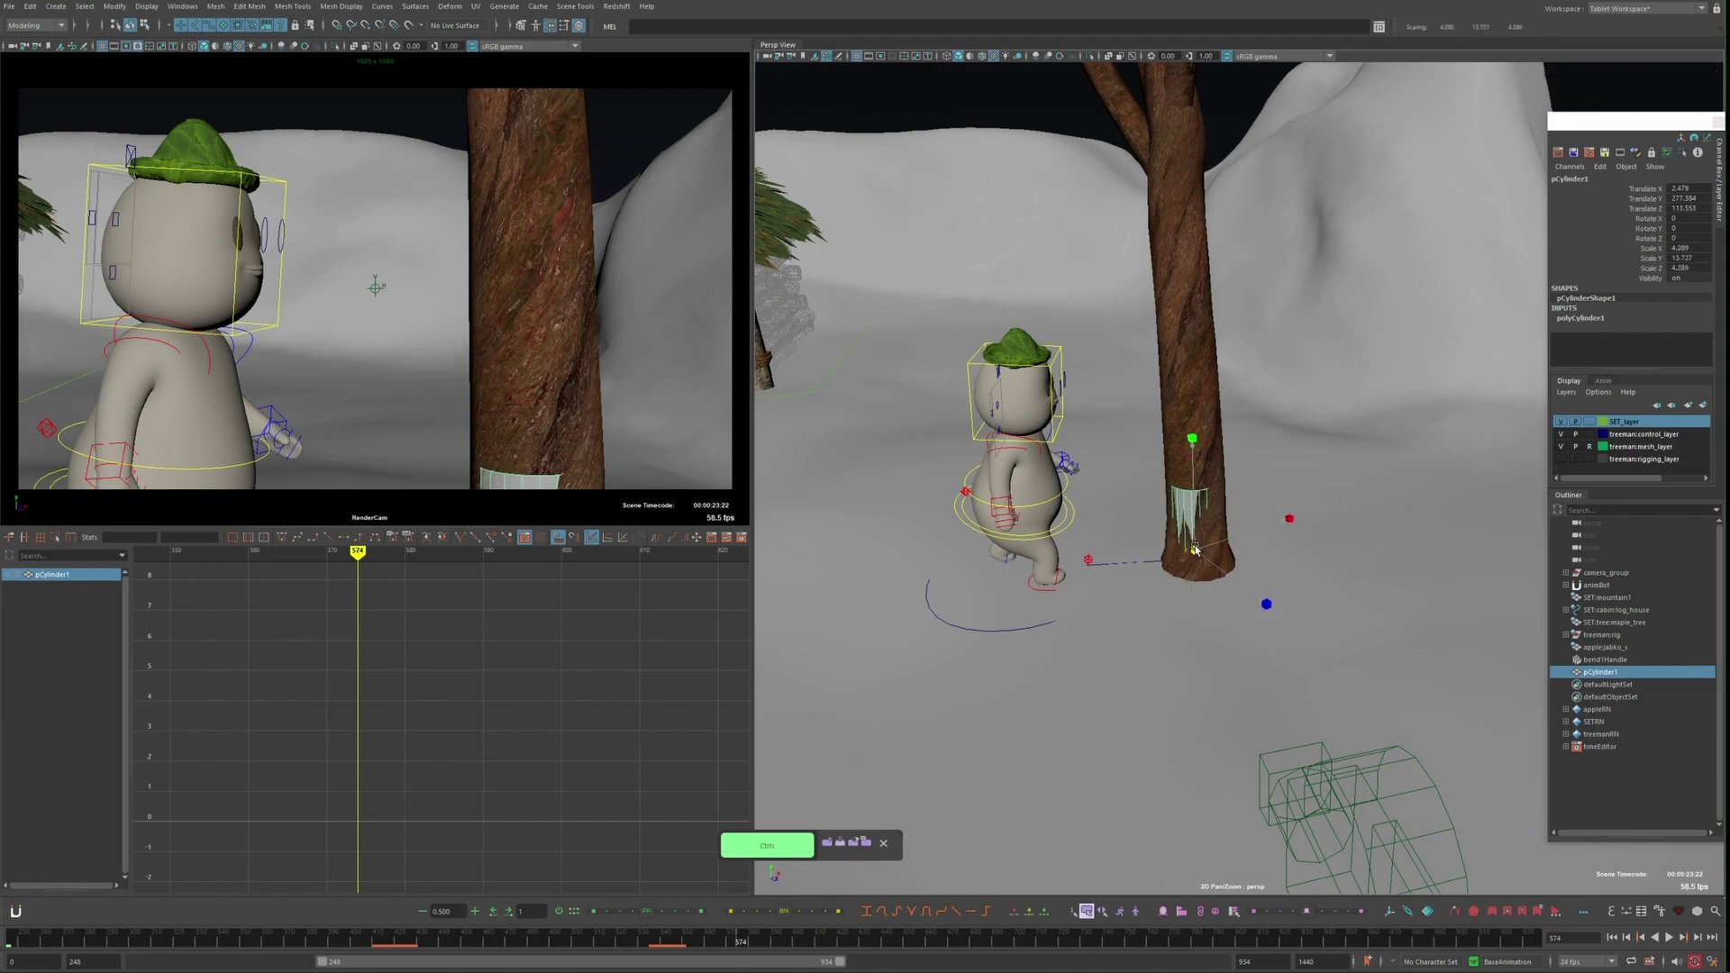
left_click_drag(1194, 550, 1057, 578)
left_click_drag(1209, 180, 1171, 270, "alt")
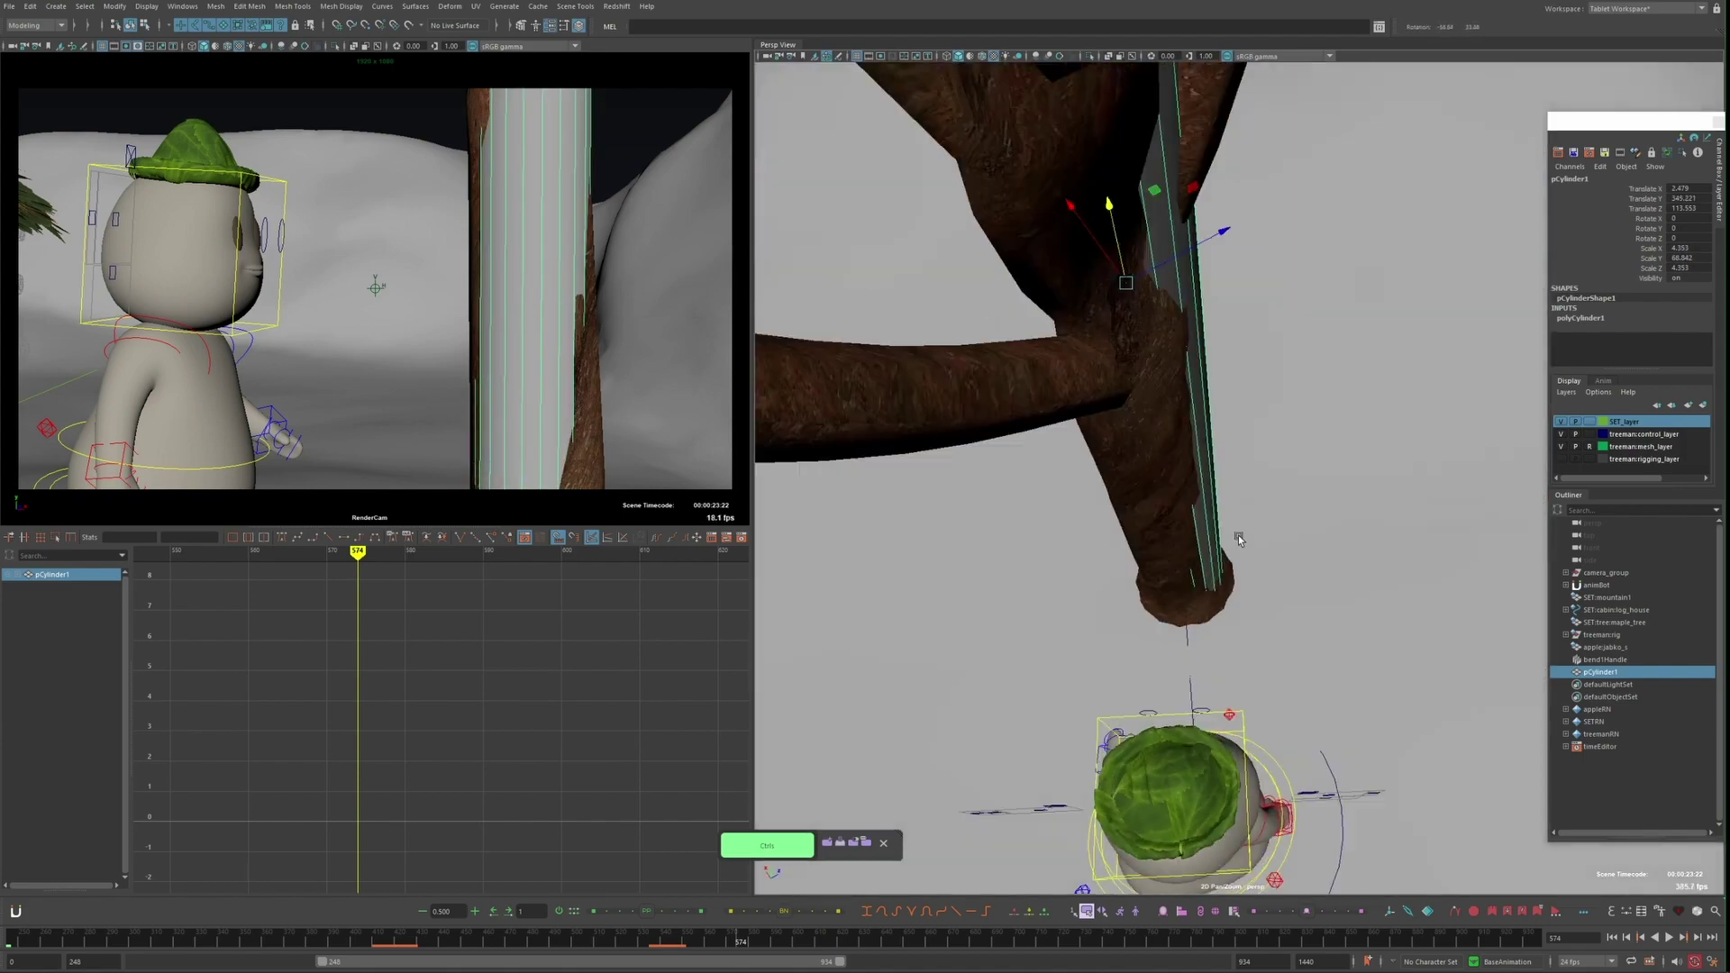
left_click(1580, 318)
Move and scale the cylinder so it sheathes the trunk
key("w")
left_click_drag(1263, 526, 1253, 403, "alt")
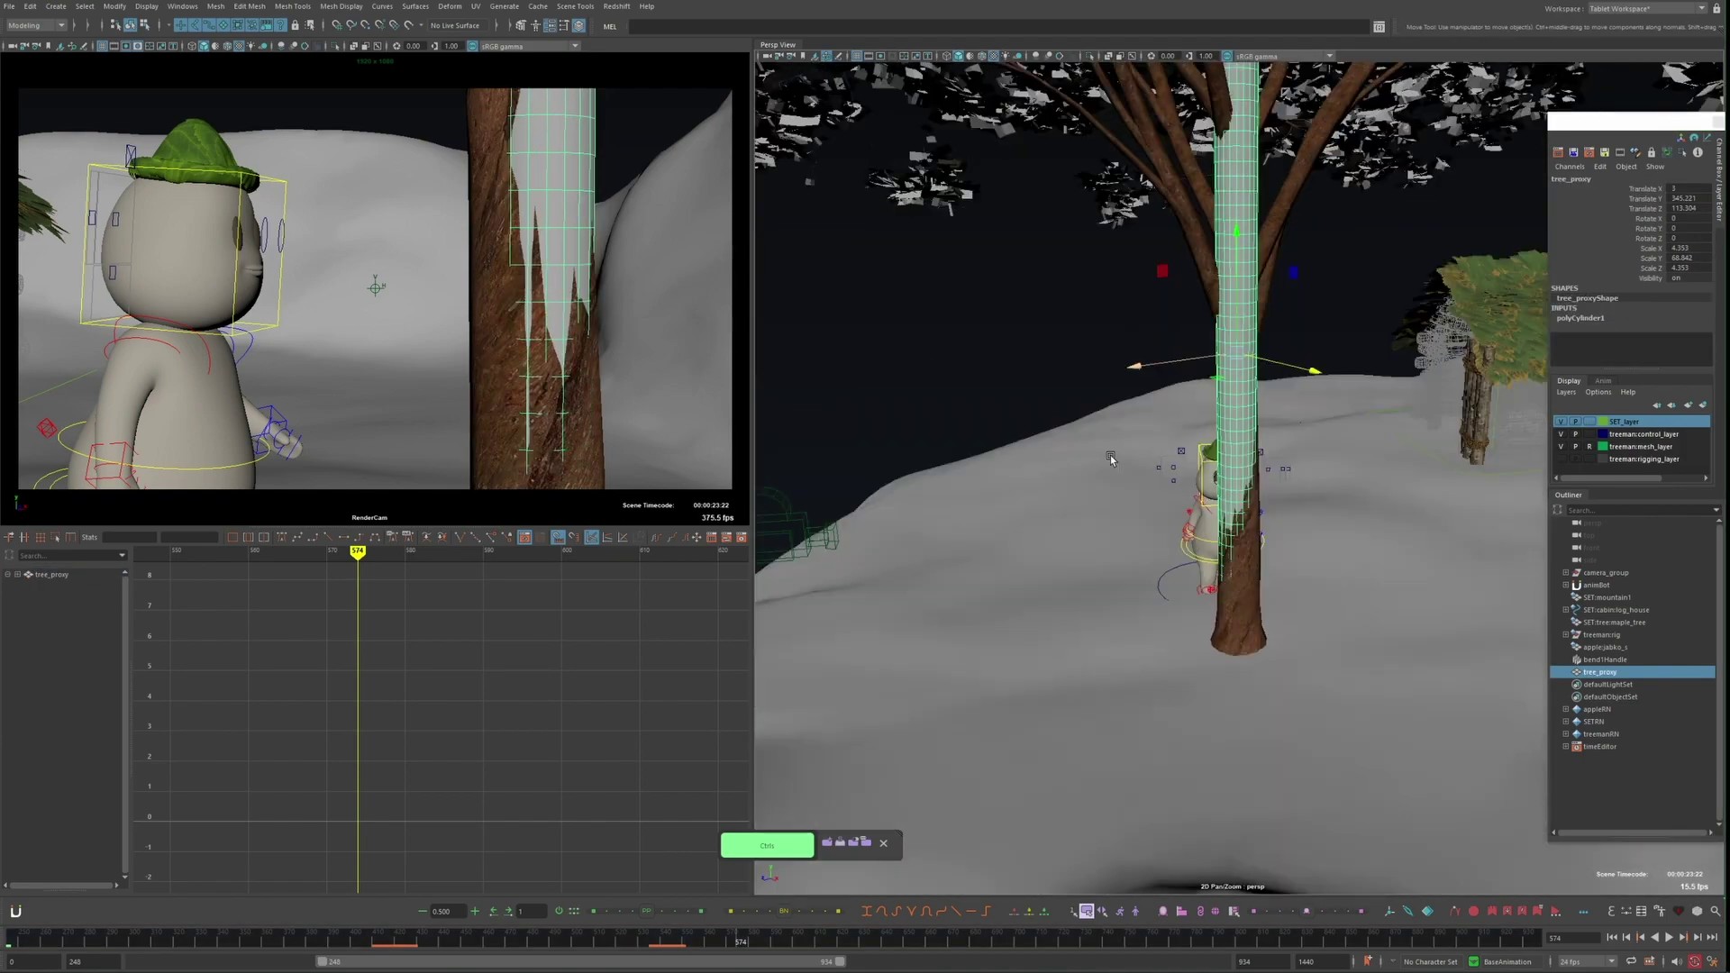
right_click_drag(1171, 451, 1126, 504, "alt")
right_click_drag(1262, 406, 1324, 351, "alt")
key("r")
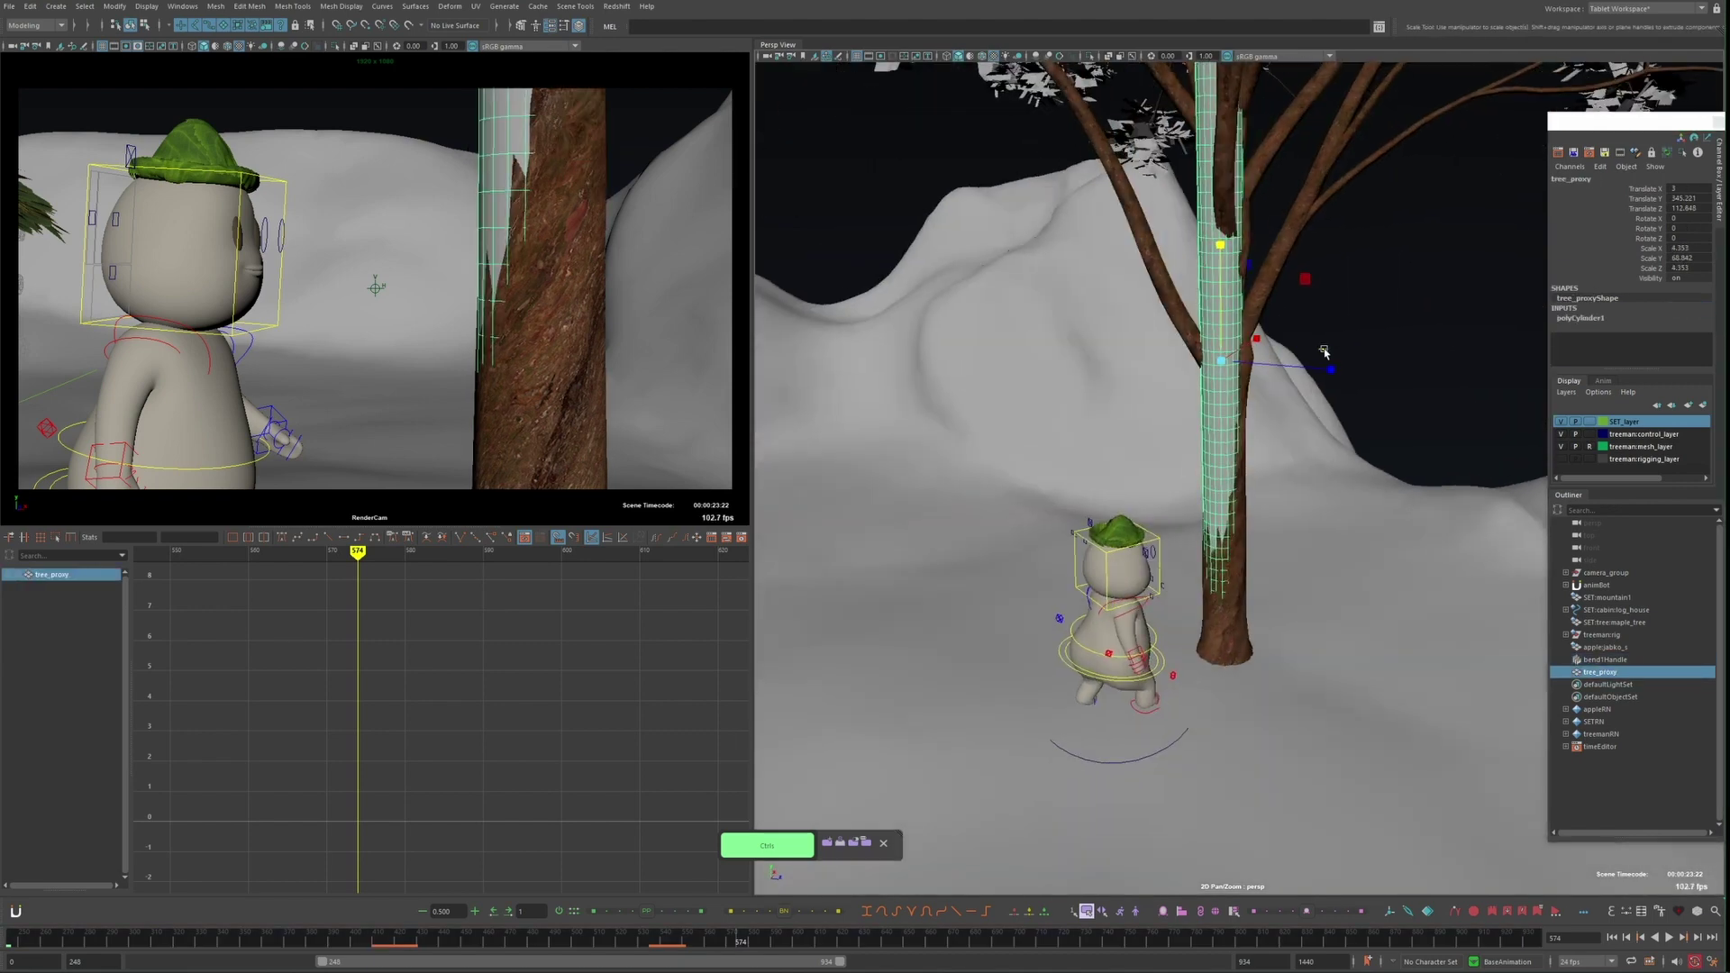
left_click_drag(1323, 351, 991, 333, "alt")
key("w")
key("space")
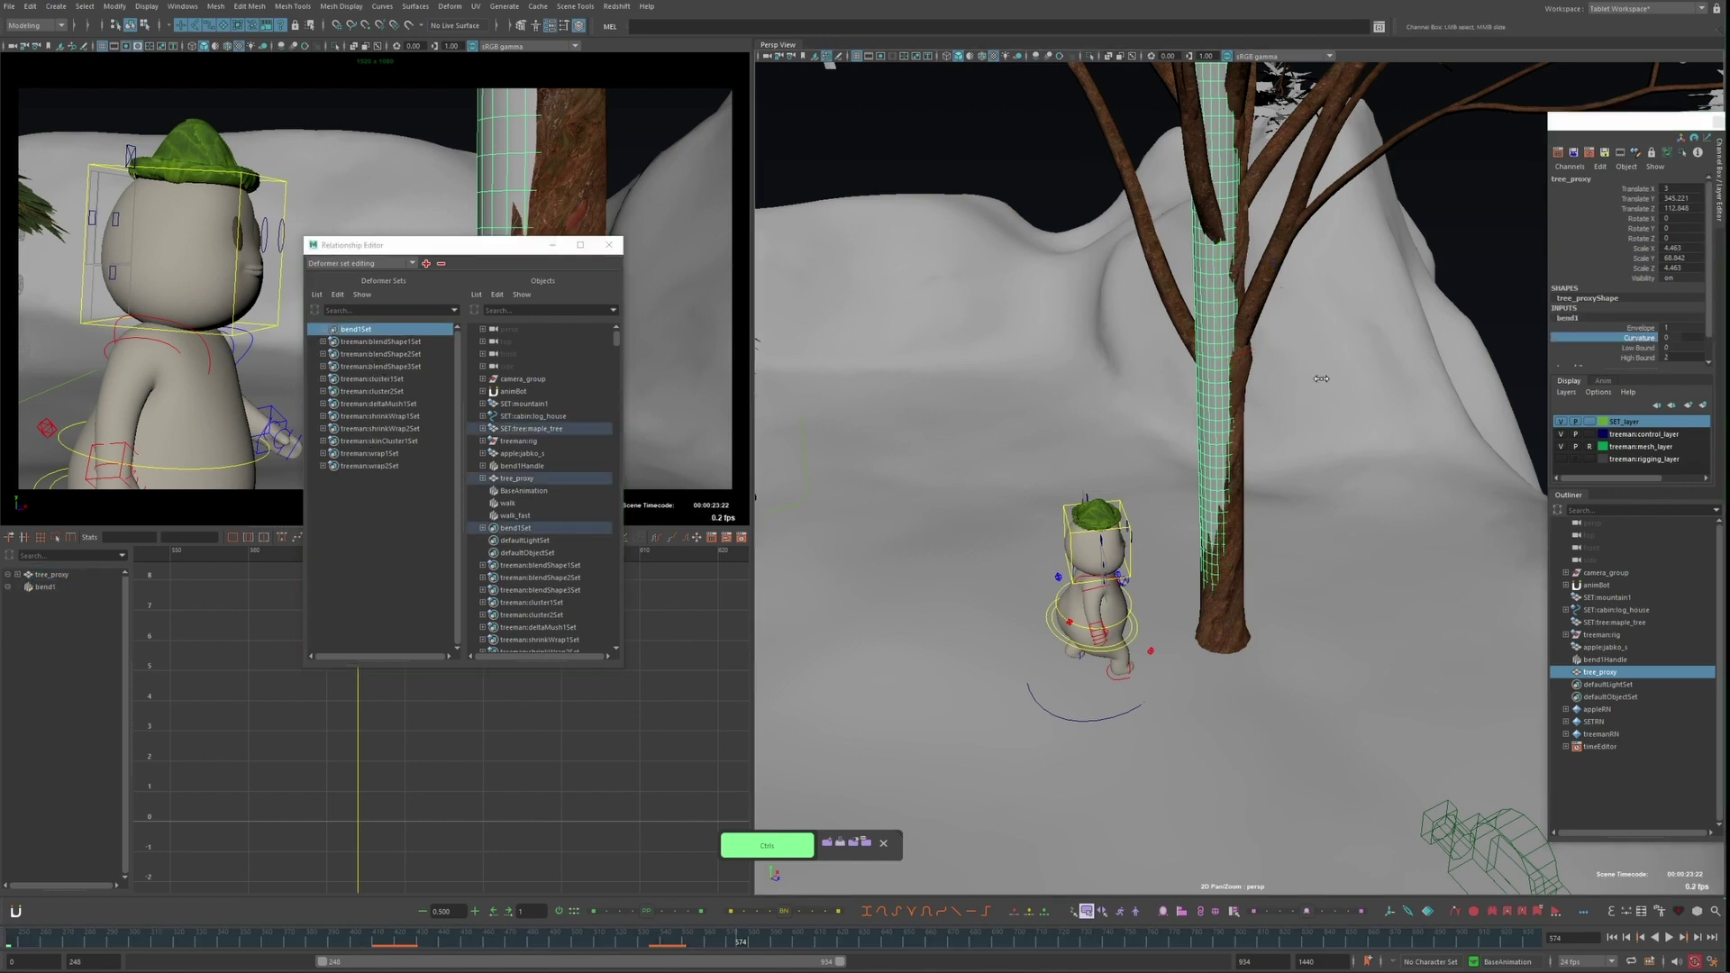
Bend the tree proxy into an arc, close the Relationship Editor, and play to frame 591
middle_click_drag(1321, 378, 1405, 379)
right_click_drag(1306, 450, 1257, 510, "alt")
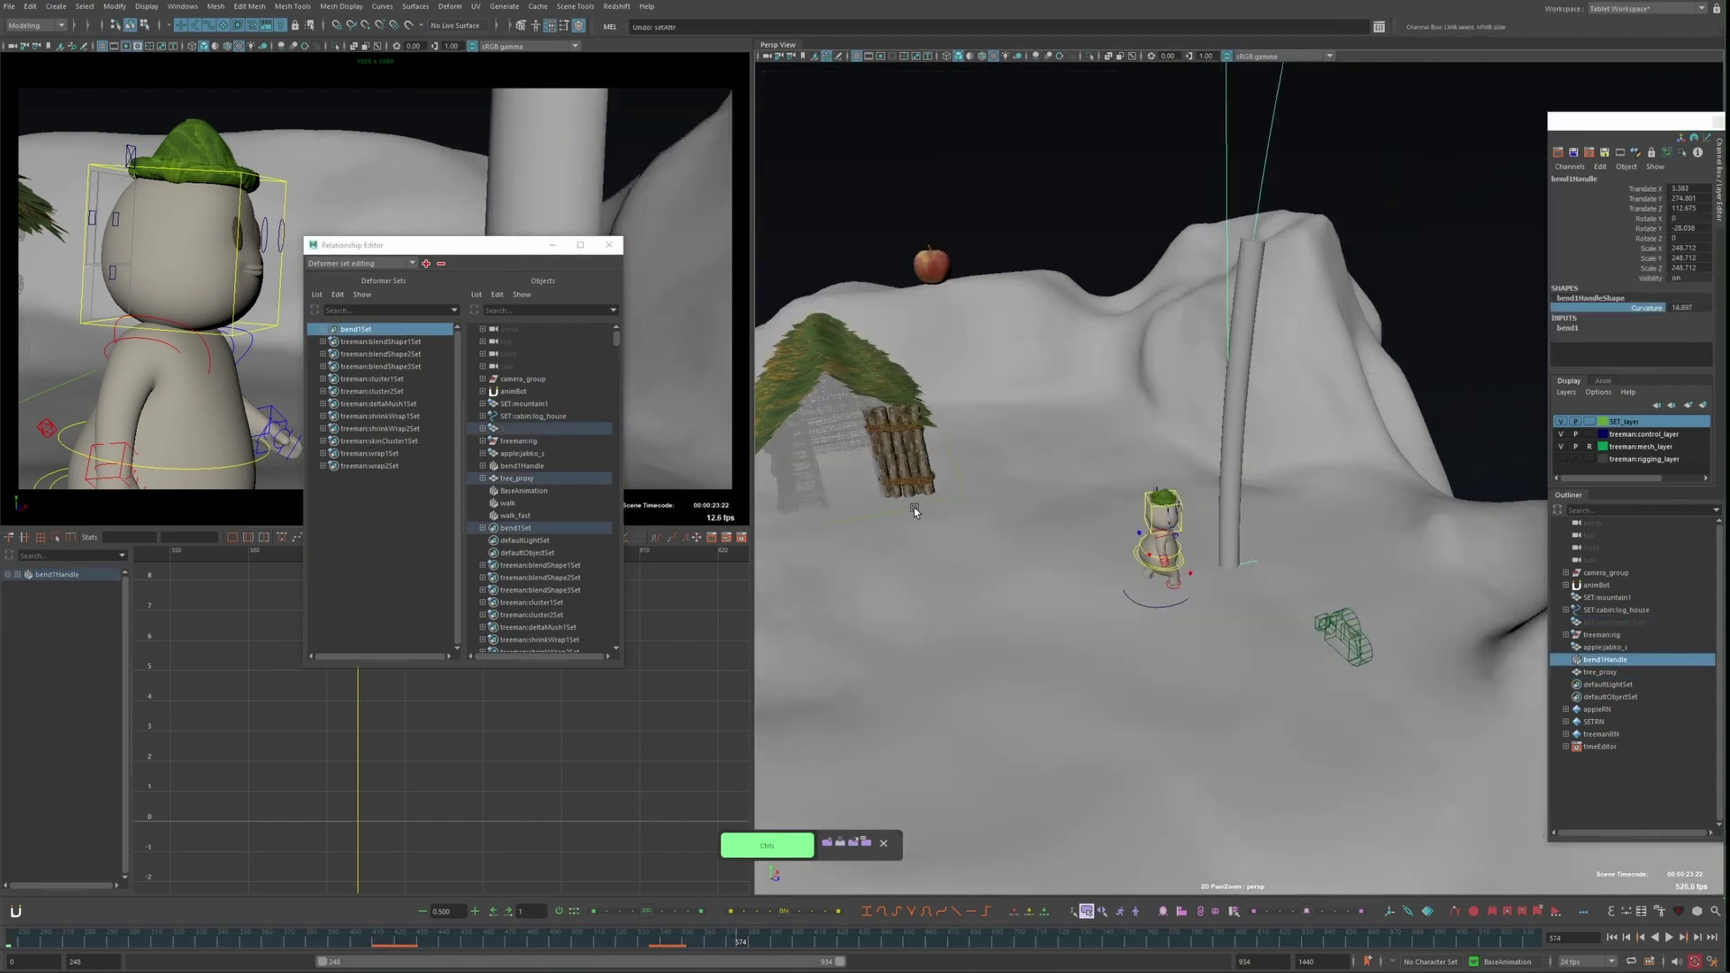
left_click(609, 244)
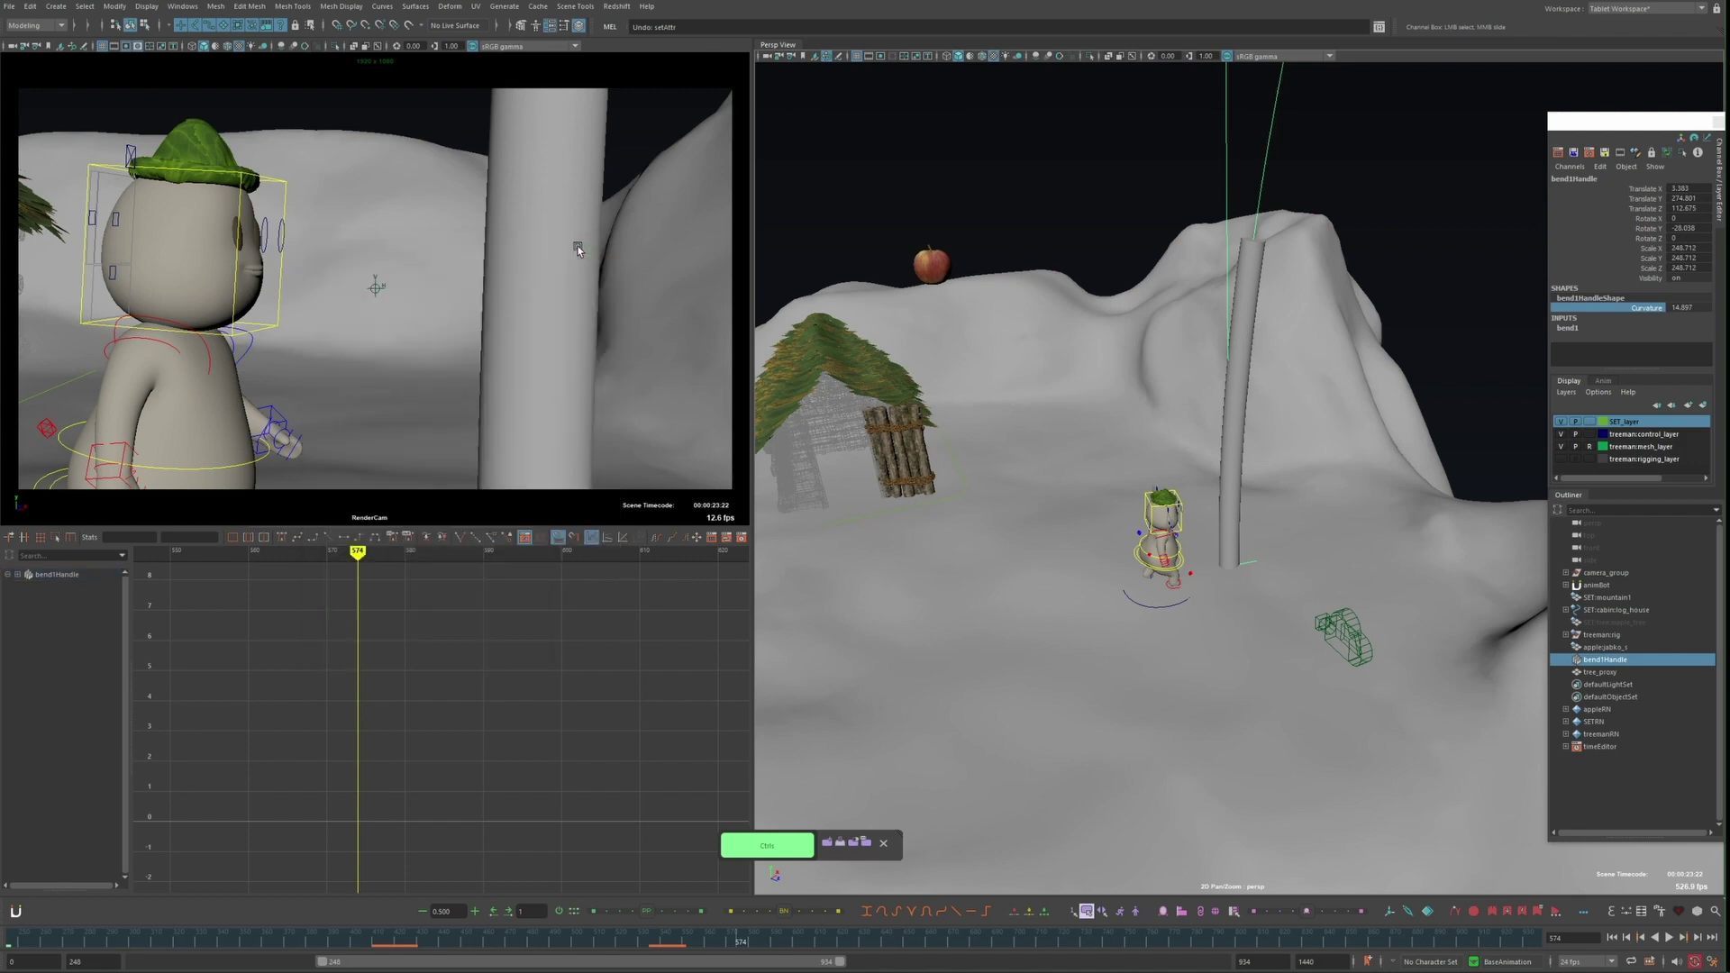
key("alt+v")
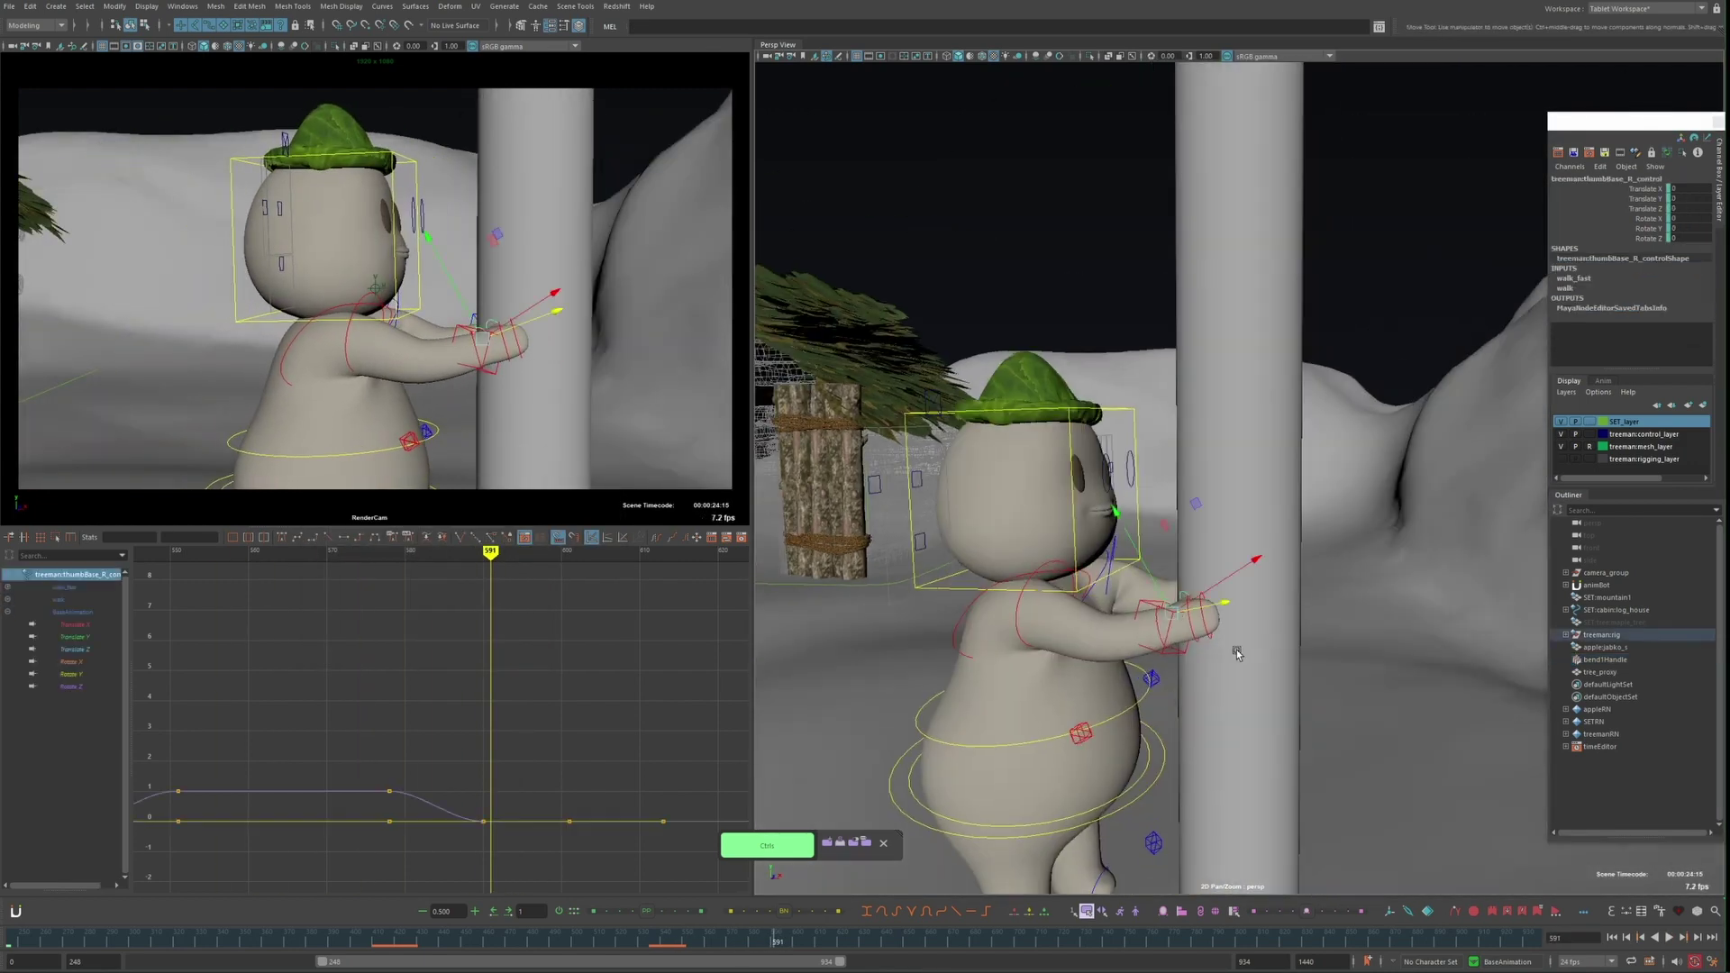
key("Escape")
left_click(1220, 622)
Proximity-pin a locator to two selected faces of the tree proxy
right_click_drag(1244, 559, 1243, 591)
left_click_drag(1243, 591, 1250, 512, "alt")
key("space")
left_click_drag(1045, 581, 1439, 489, "alt")
left_click(1568, 693)
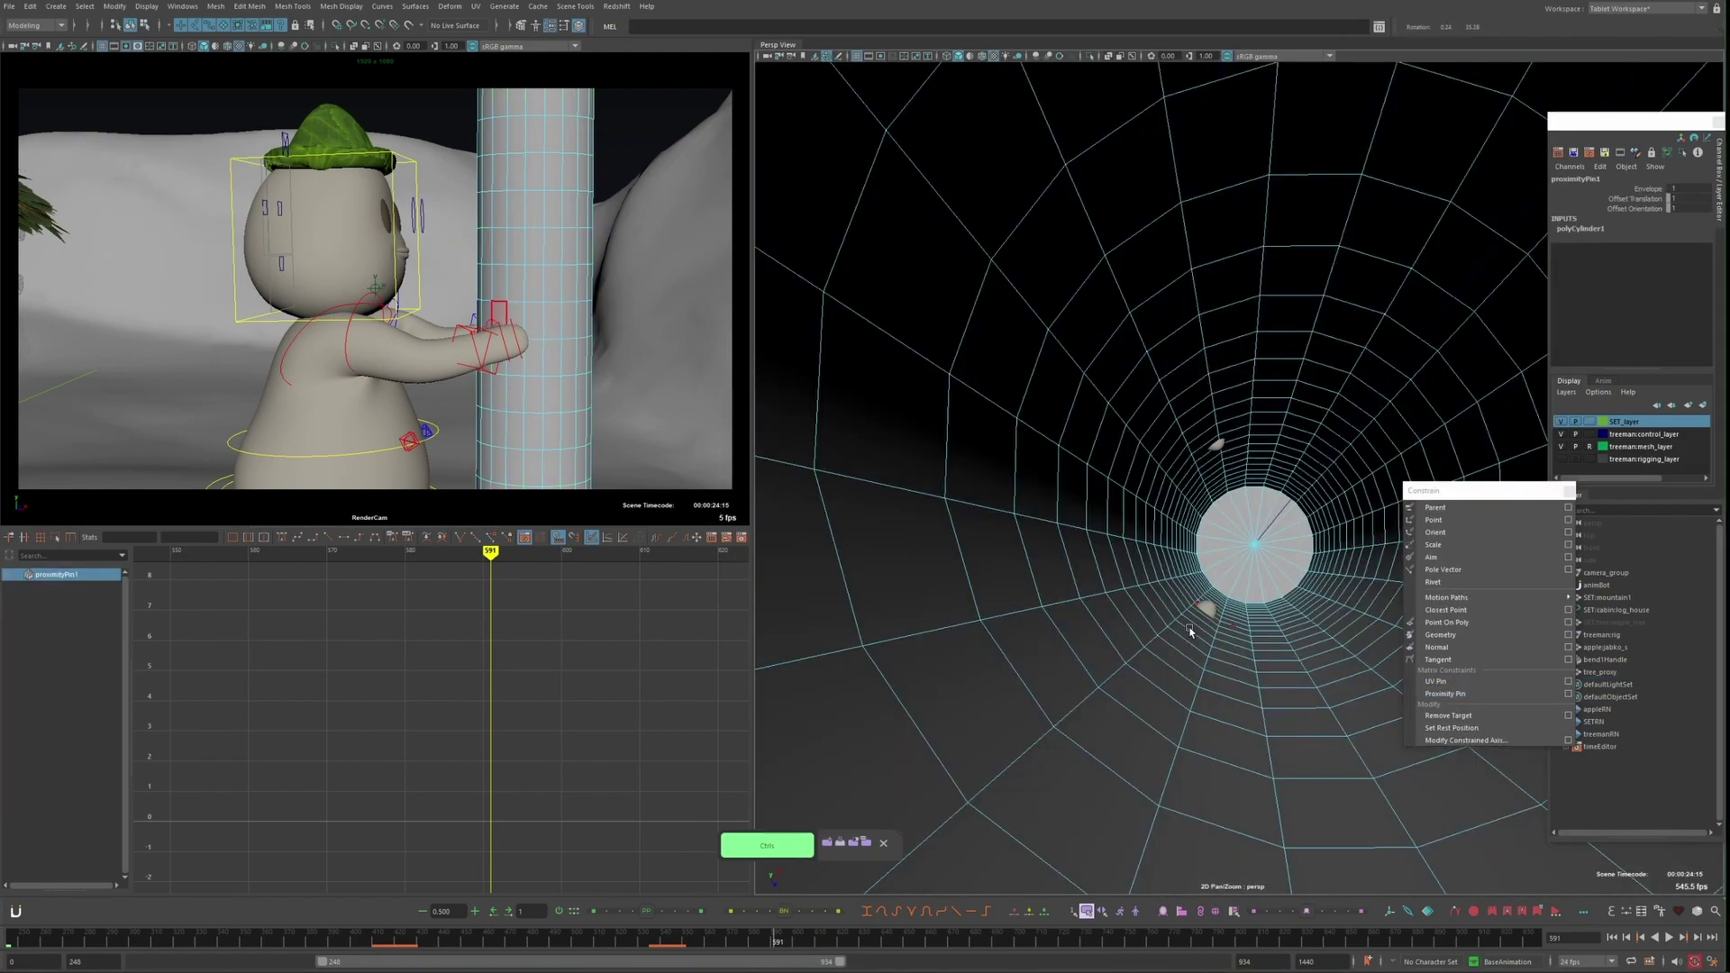
left_click(255, 386)
left_click_drag(1261, 541, 1171, 469, "alt")
Parent-constrain the tree-man's arm IK control to the locator with Maintain Offset
left_click(1367, 535)
key("space")
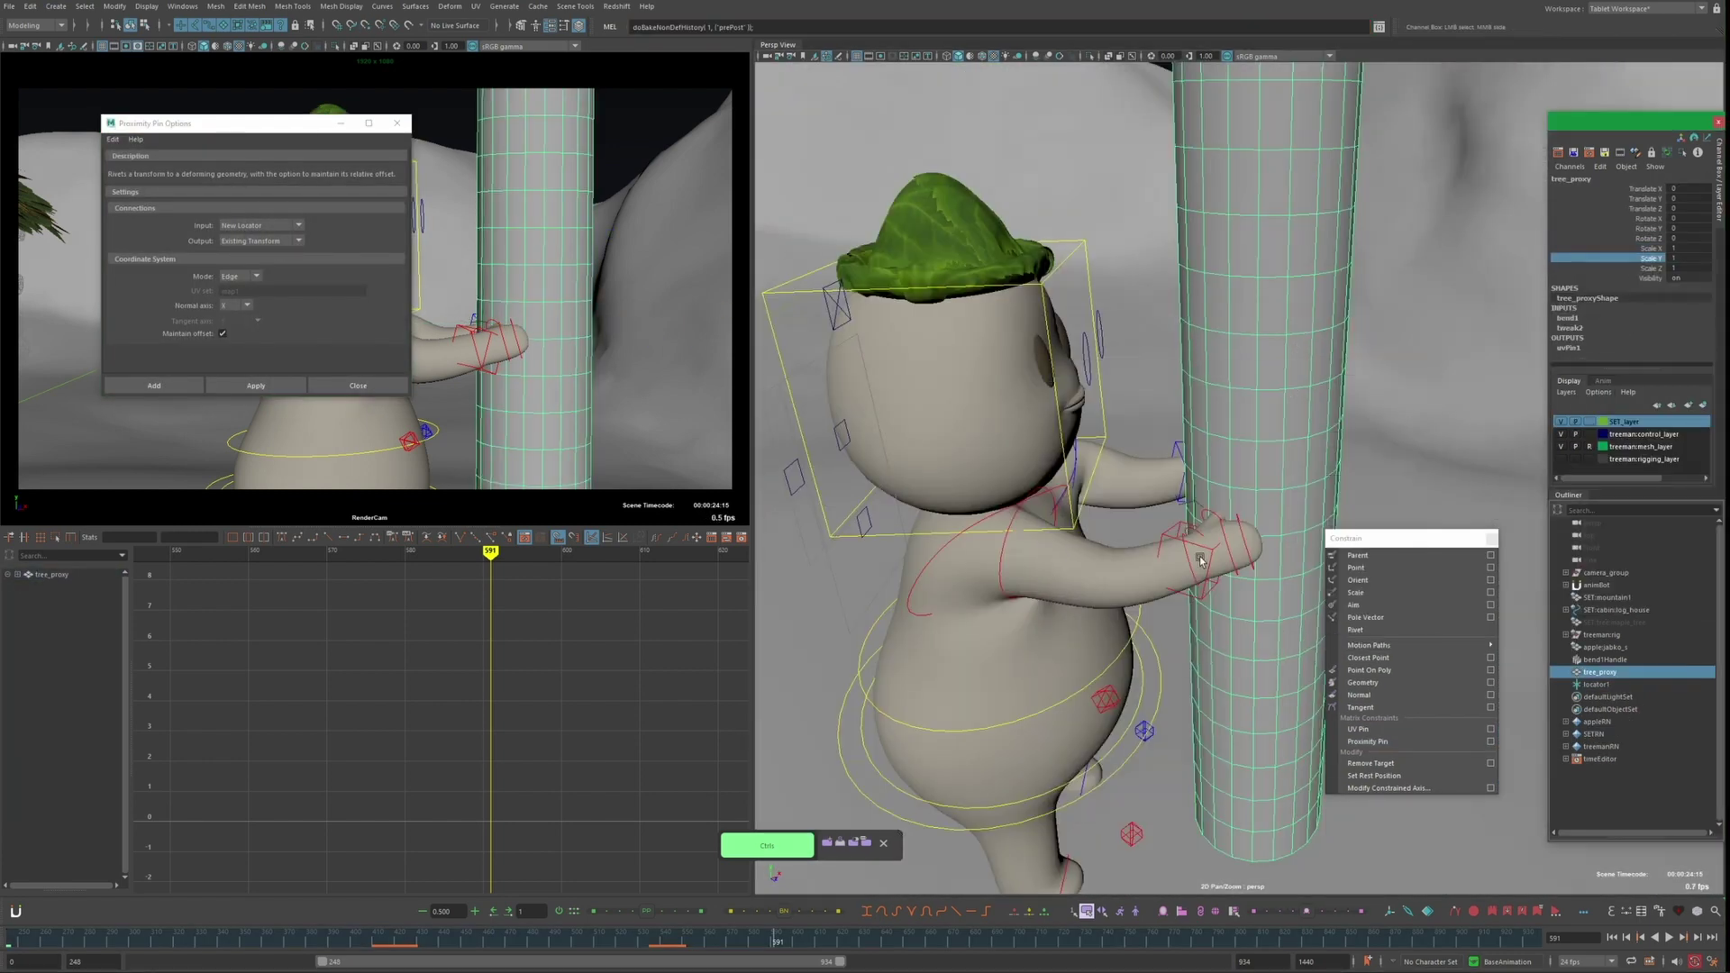
scroll(1168, 520, "up", 3)
key("ctrl+z")
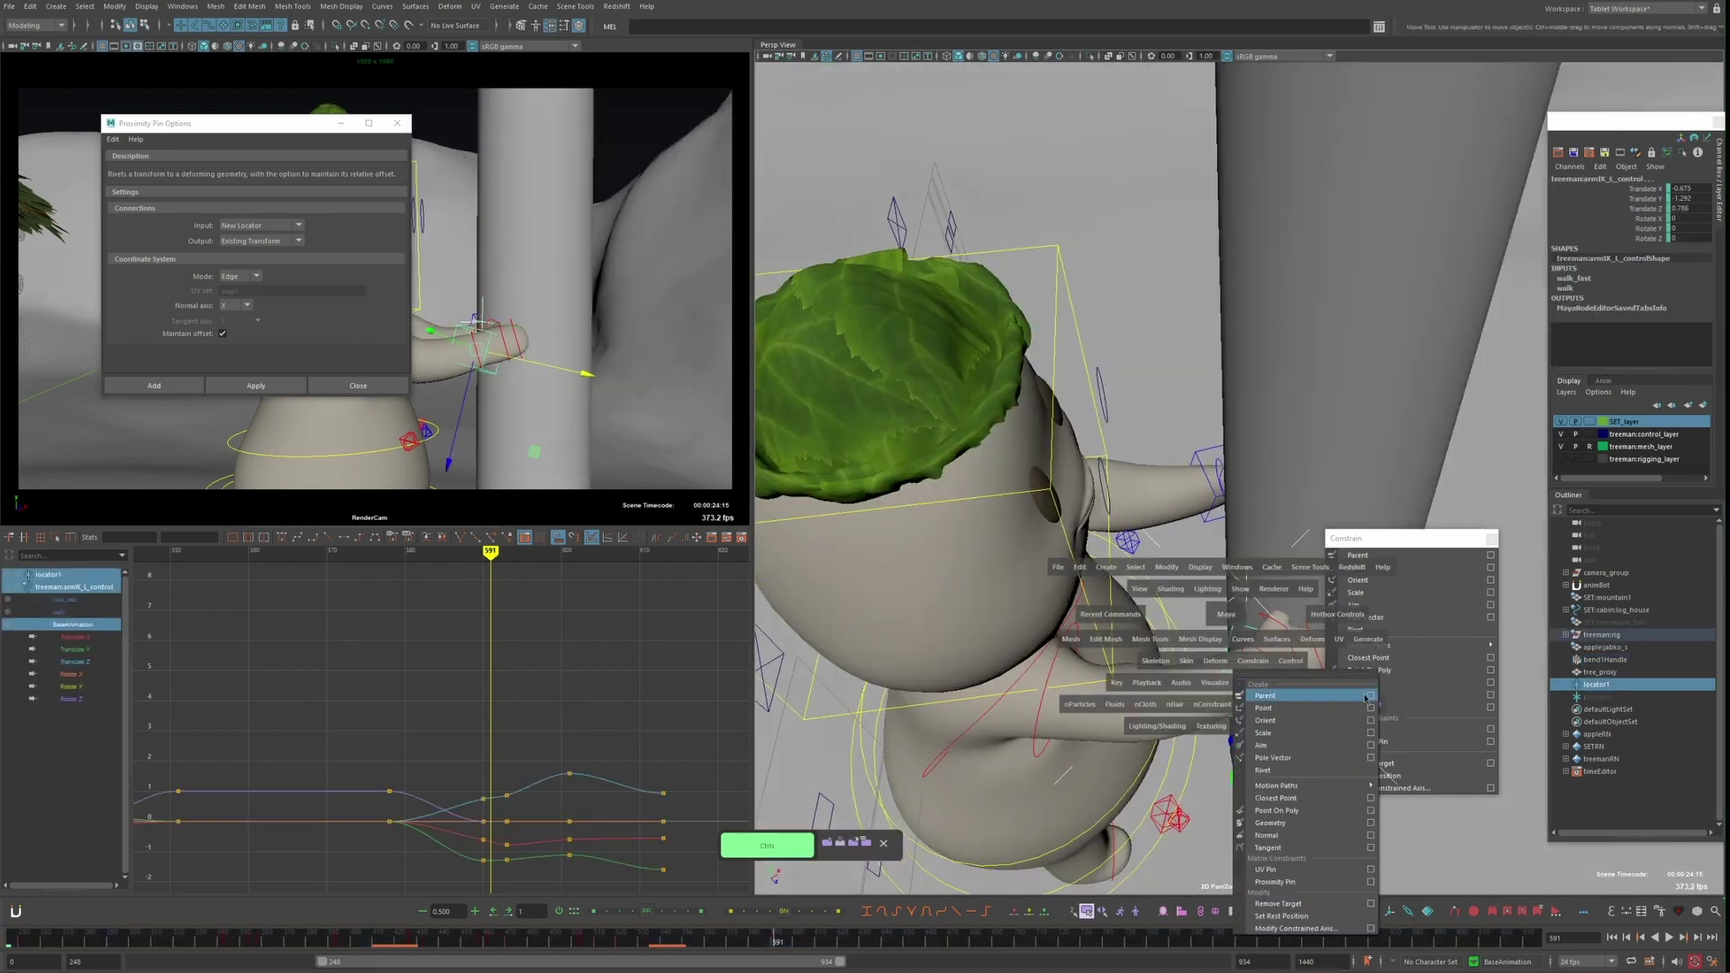
left_click(1490, 555)
left_click_drag(928, 631, 919, 507, "alt")
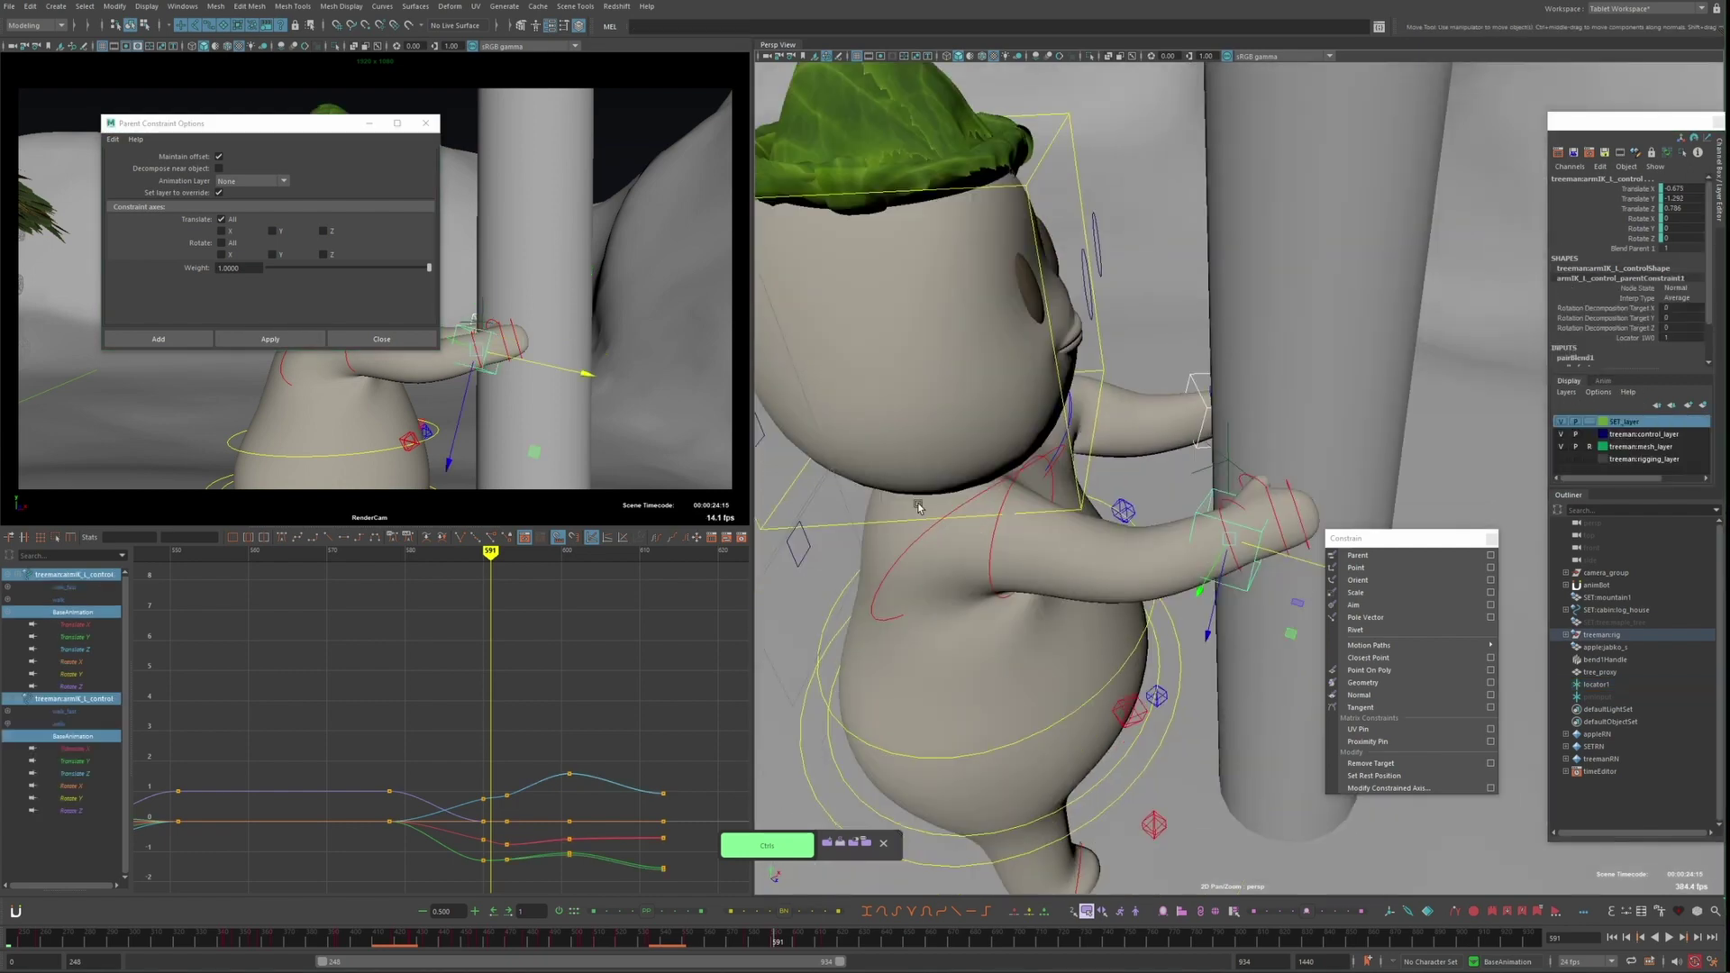
left_click_drag(1018, 387, 1018, 307, "alt")
left_click(1617, 248)
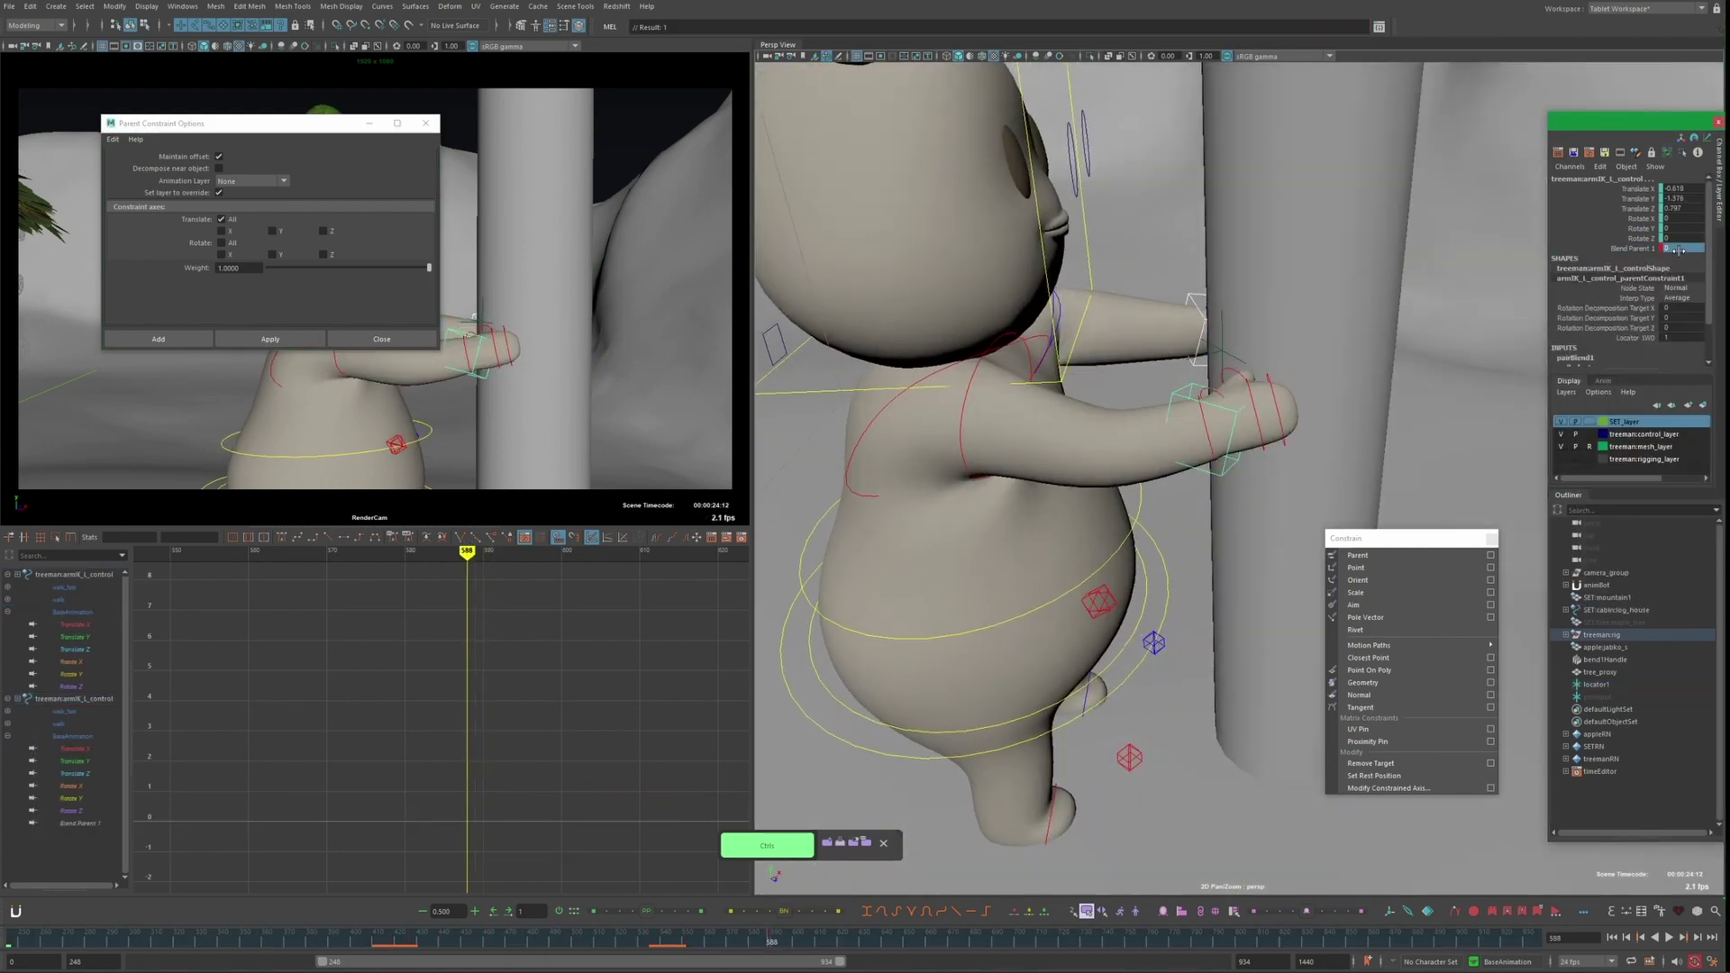
Step back a couple of frames to check the pose, then deselect and undo to the bend handle selection
mouse_move(779, 953)
left_mouse_down()
mouse_move(756, 953)
mouse_move(772, 953)
left_mouse_up()
left_click(1183, 308)
key("ctrl+z")
key("ctrl+z")
key("ctrl+z")
key("ctrl+z")
key("ctrl+z")
key("ctrl+z")
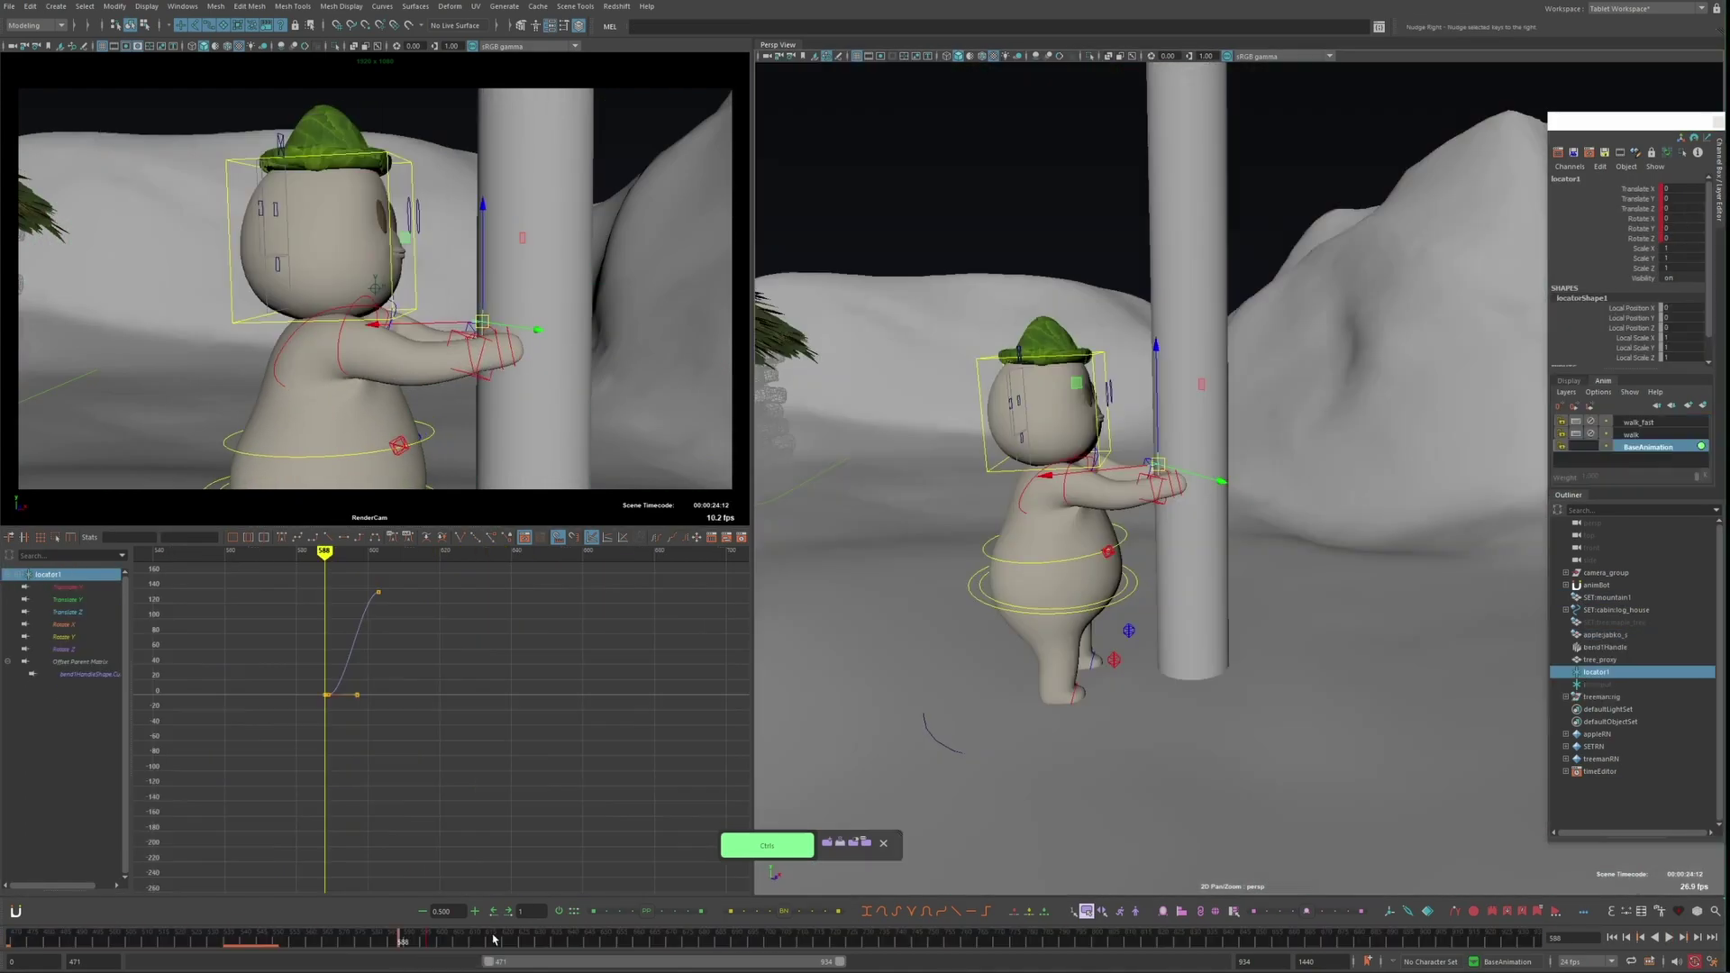
Drag the bend1 curvature key later and lower, save the scene, and select the apple
key("alt+v")
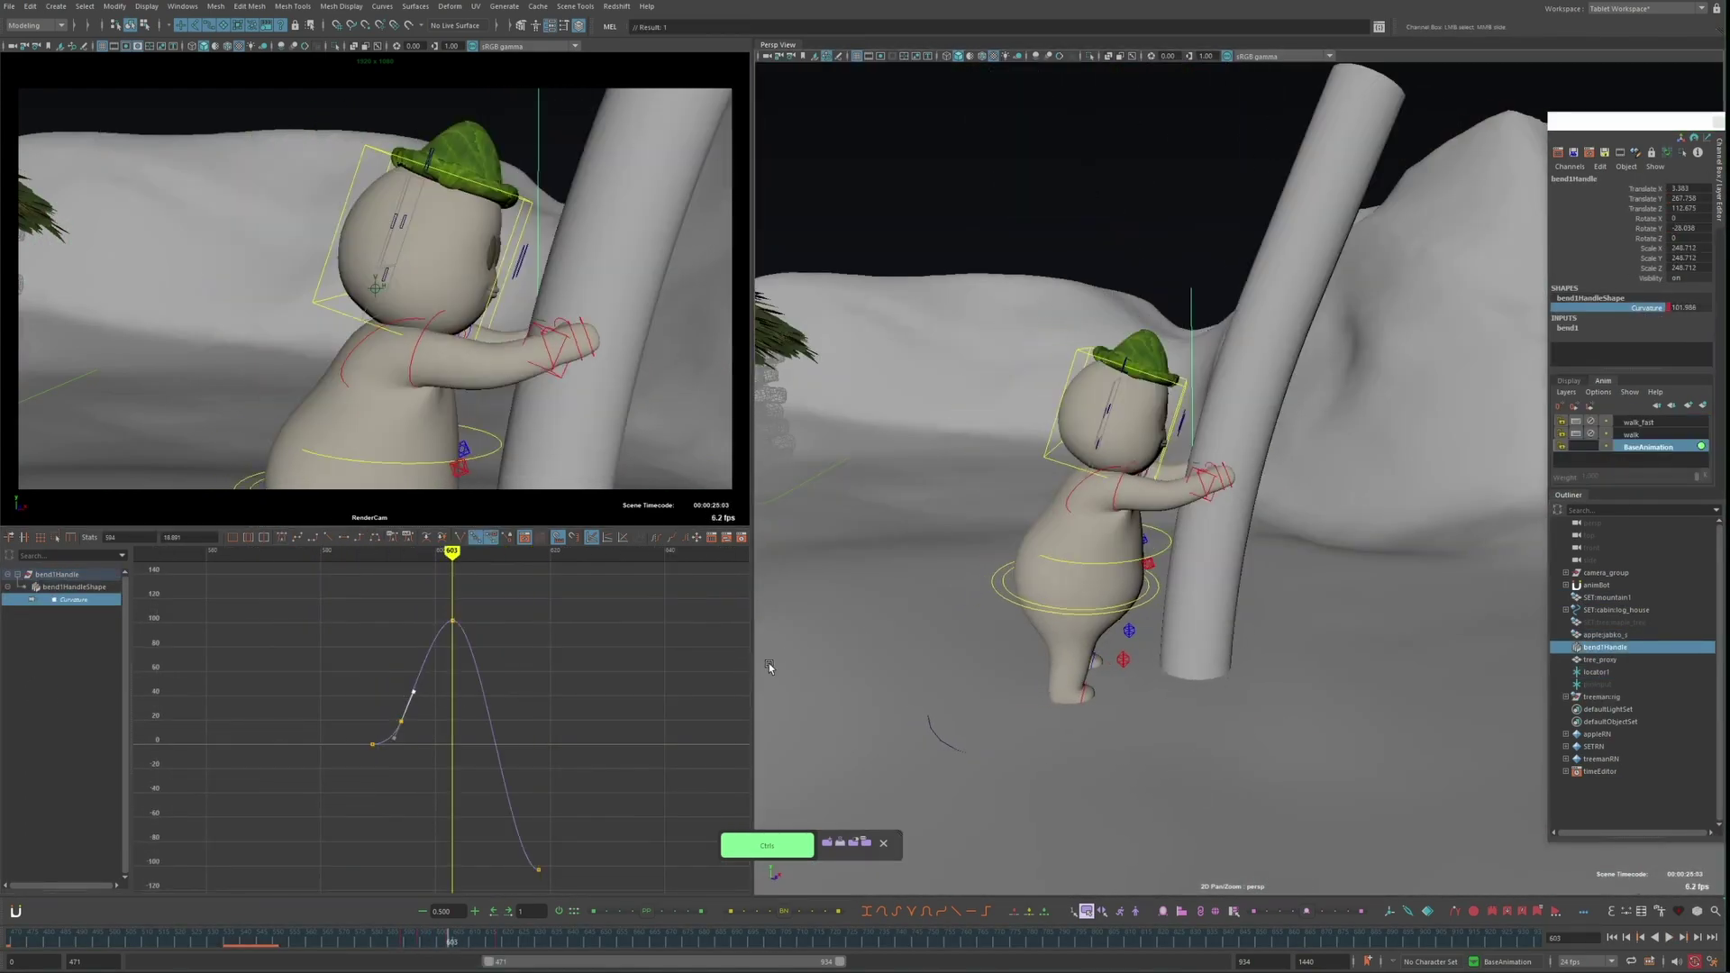
middle_click_drag(492, 707, 490, 685)
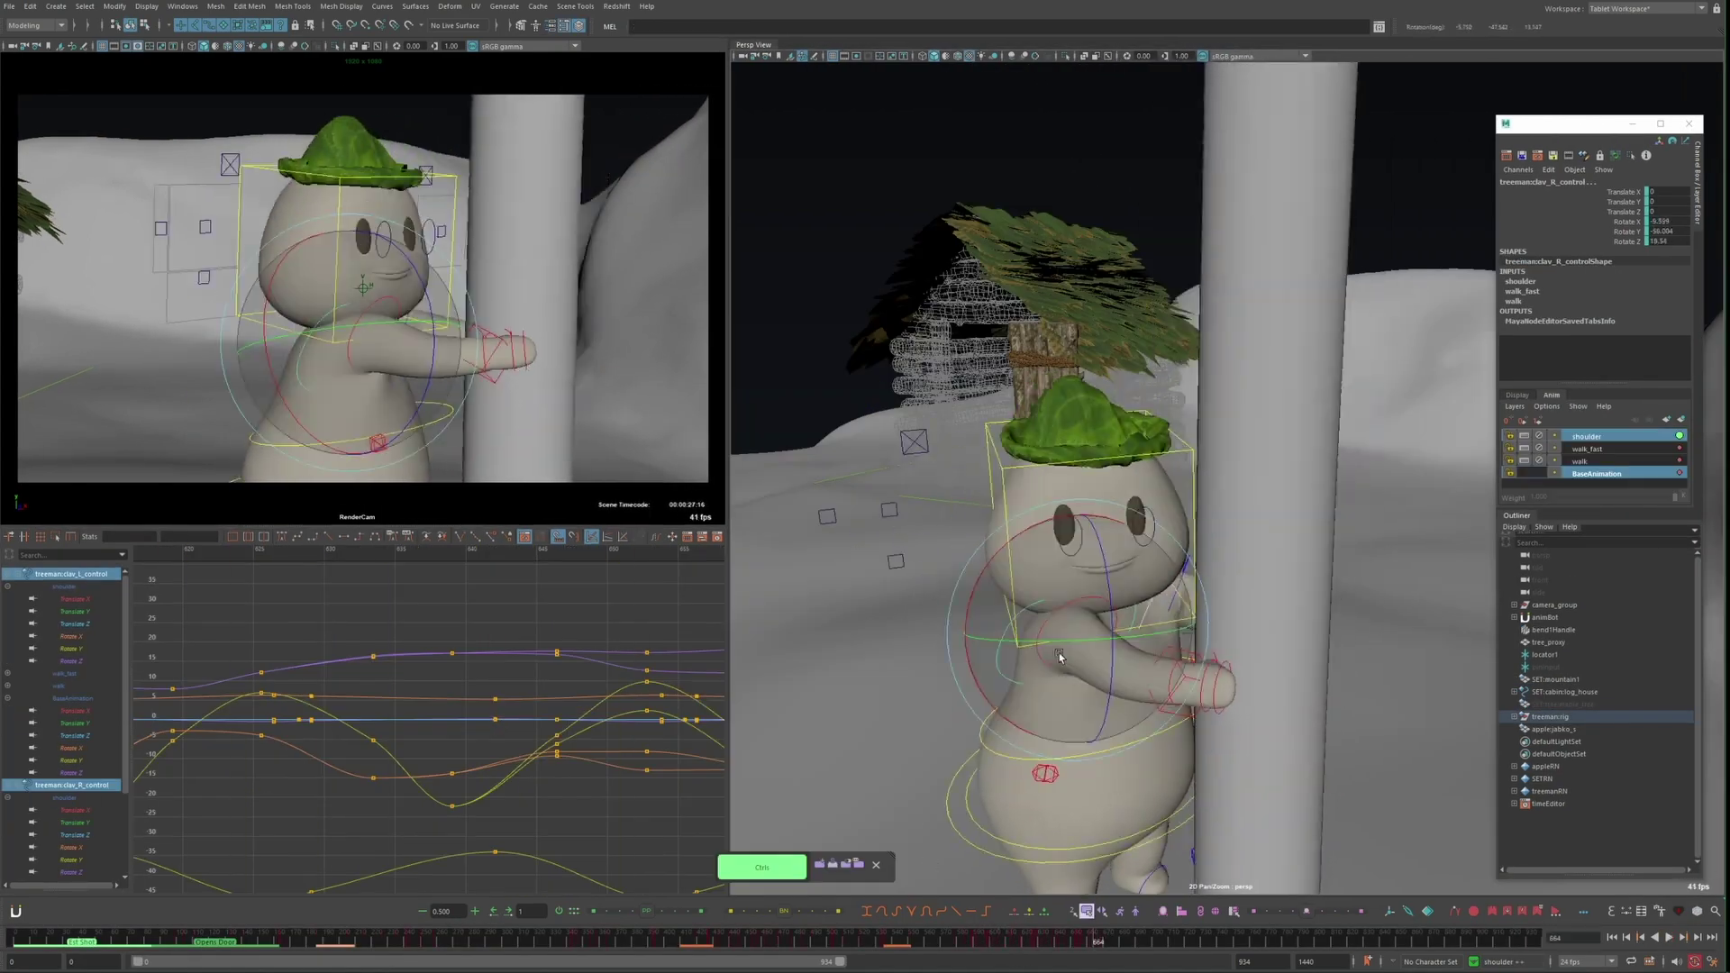
key("ctrl+s")
left_click(352, 325)
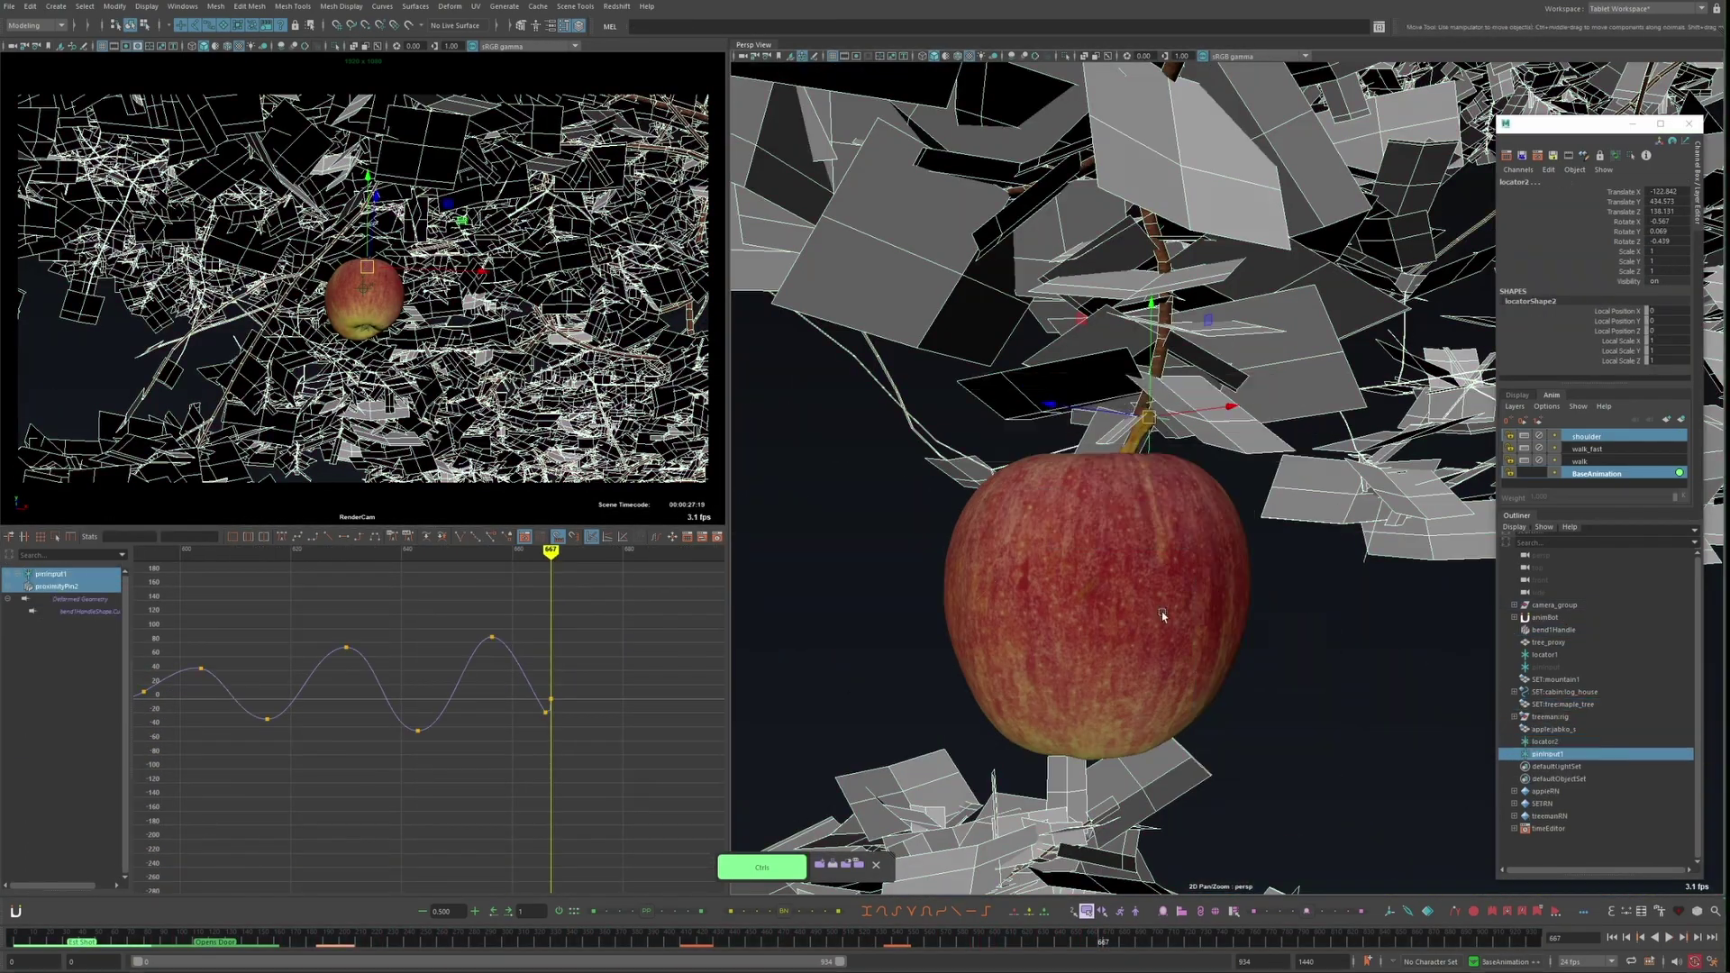
Select the log house, undo the last keyframe edit, and scrub the timeline around frame 690
left_click(1563, 691)
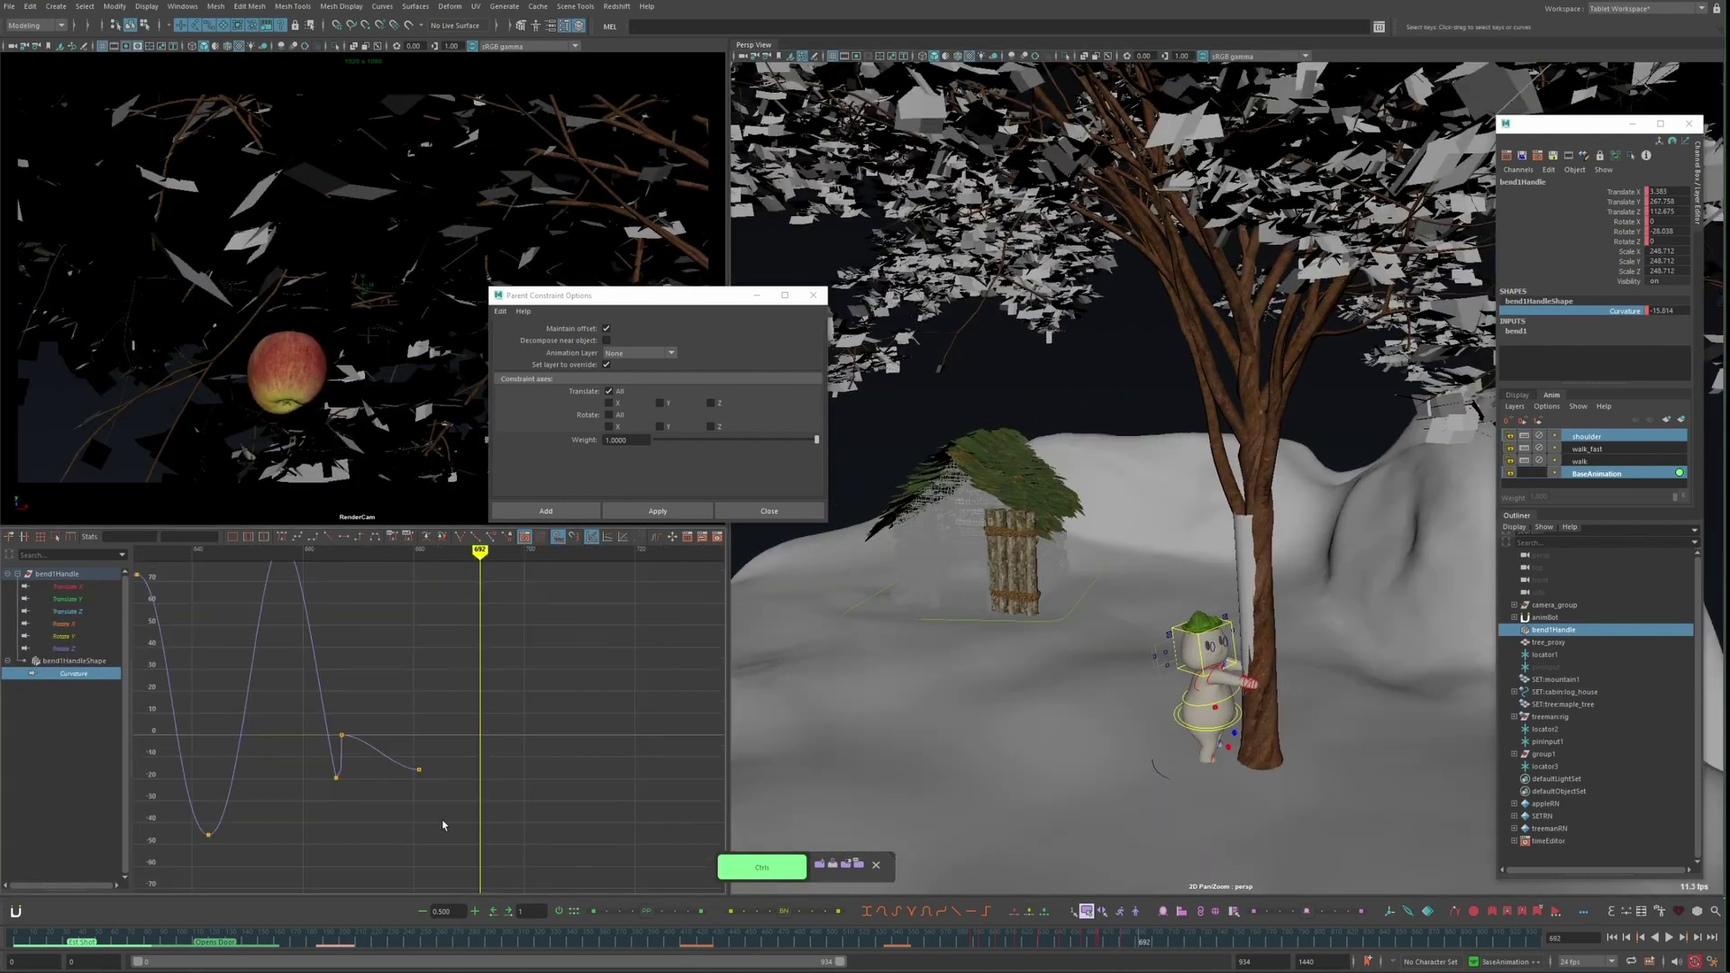
key("ctrl+z")
mouse_move(480, 587)
left_mouse_down()
mouse_move(343, 588)
mouse_move(475, 587)
left_mouse_up()
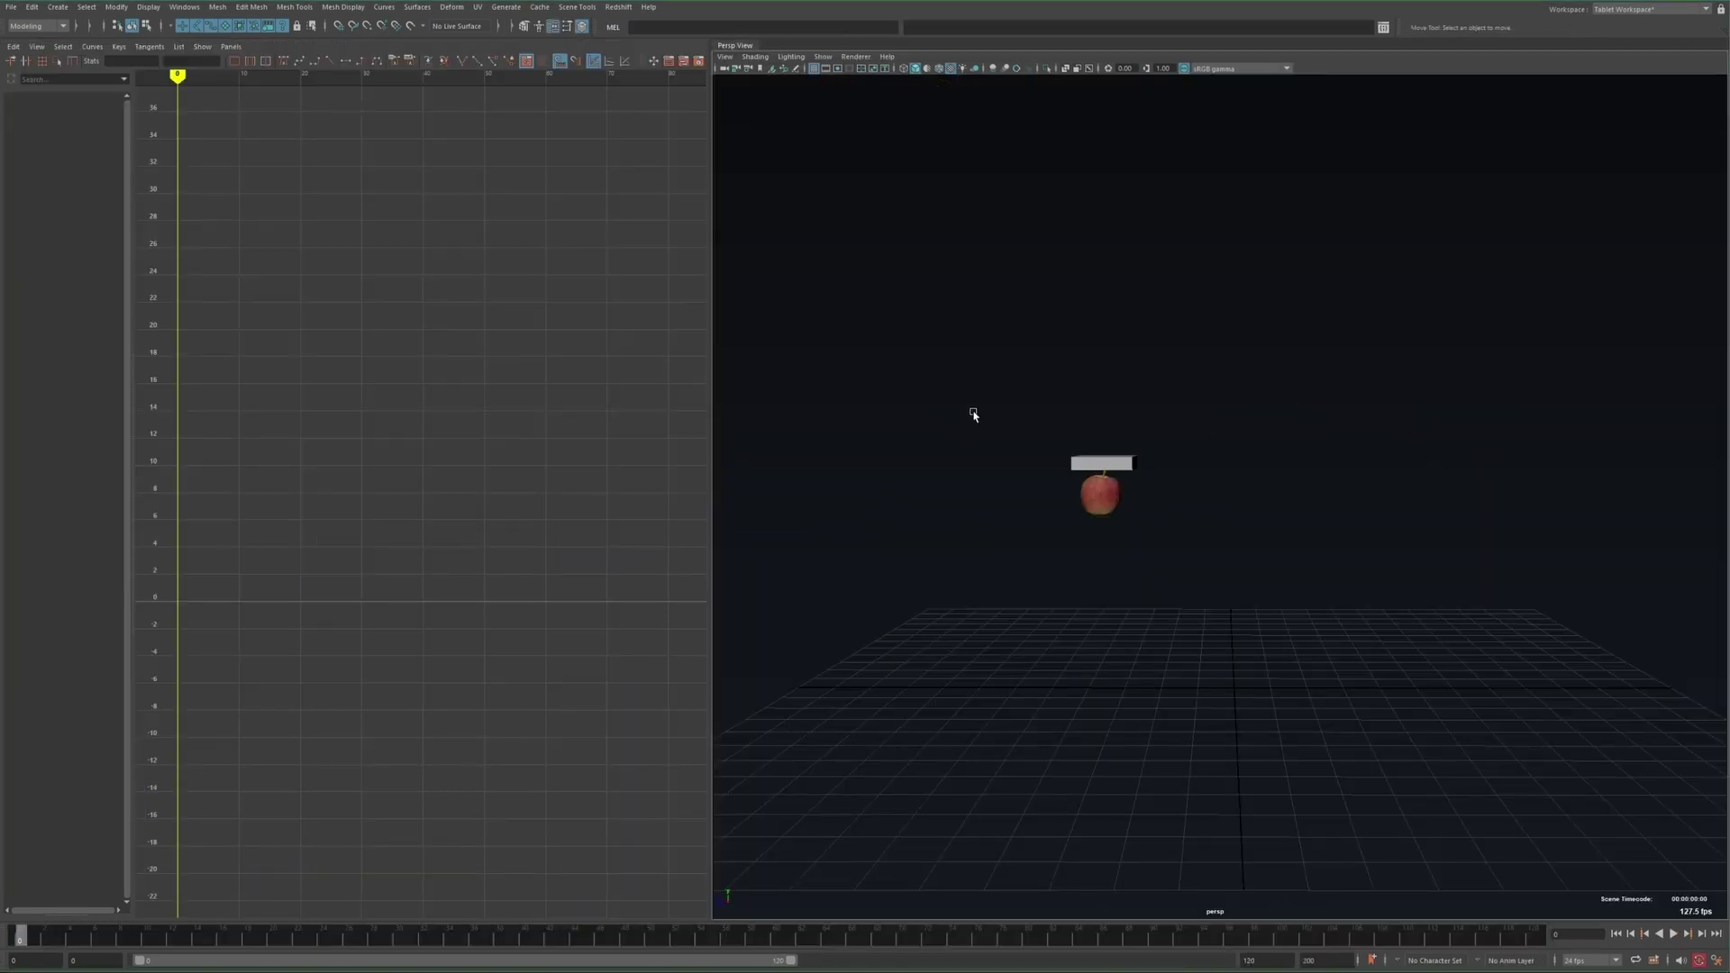
Play the test animation, return to frame one, and bring the camera closer to the apple and box
middle_click_drag(973, 414, 1013, 514, "alt")
right_click_drag(985, 547, 1053, 601, "alt")
key("alt+v")
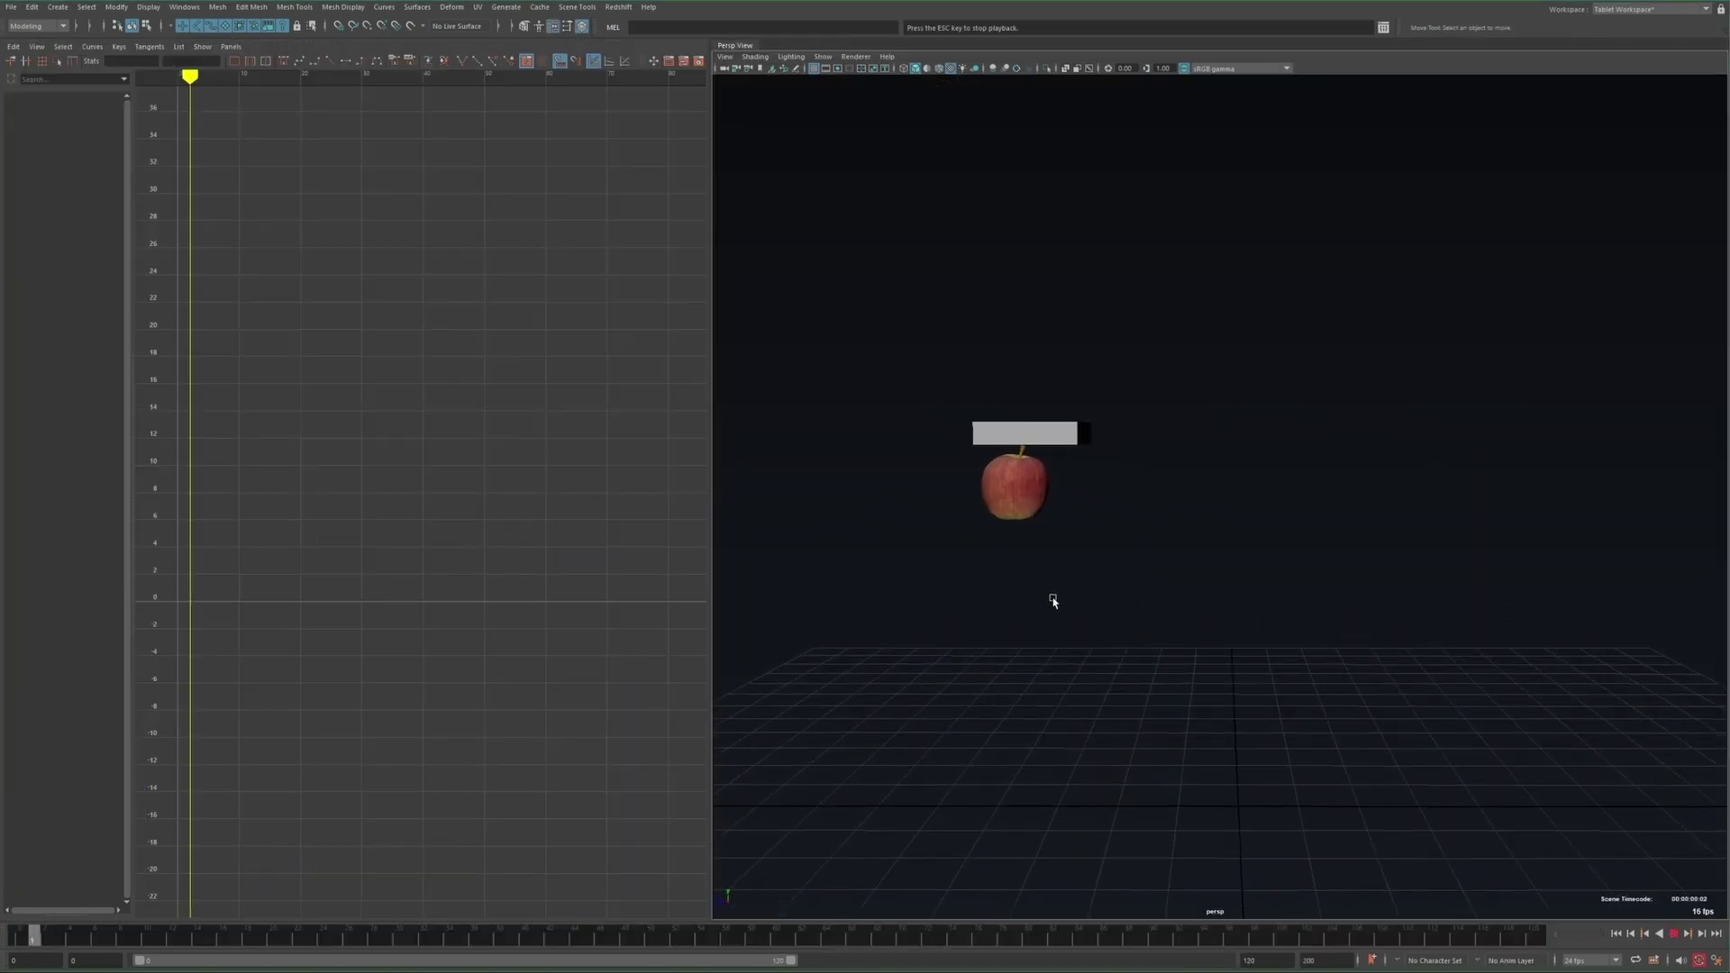
left_click_drag(947, 593, 946, 618, "alt")
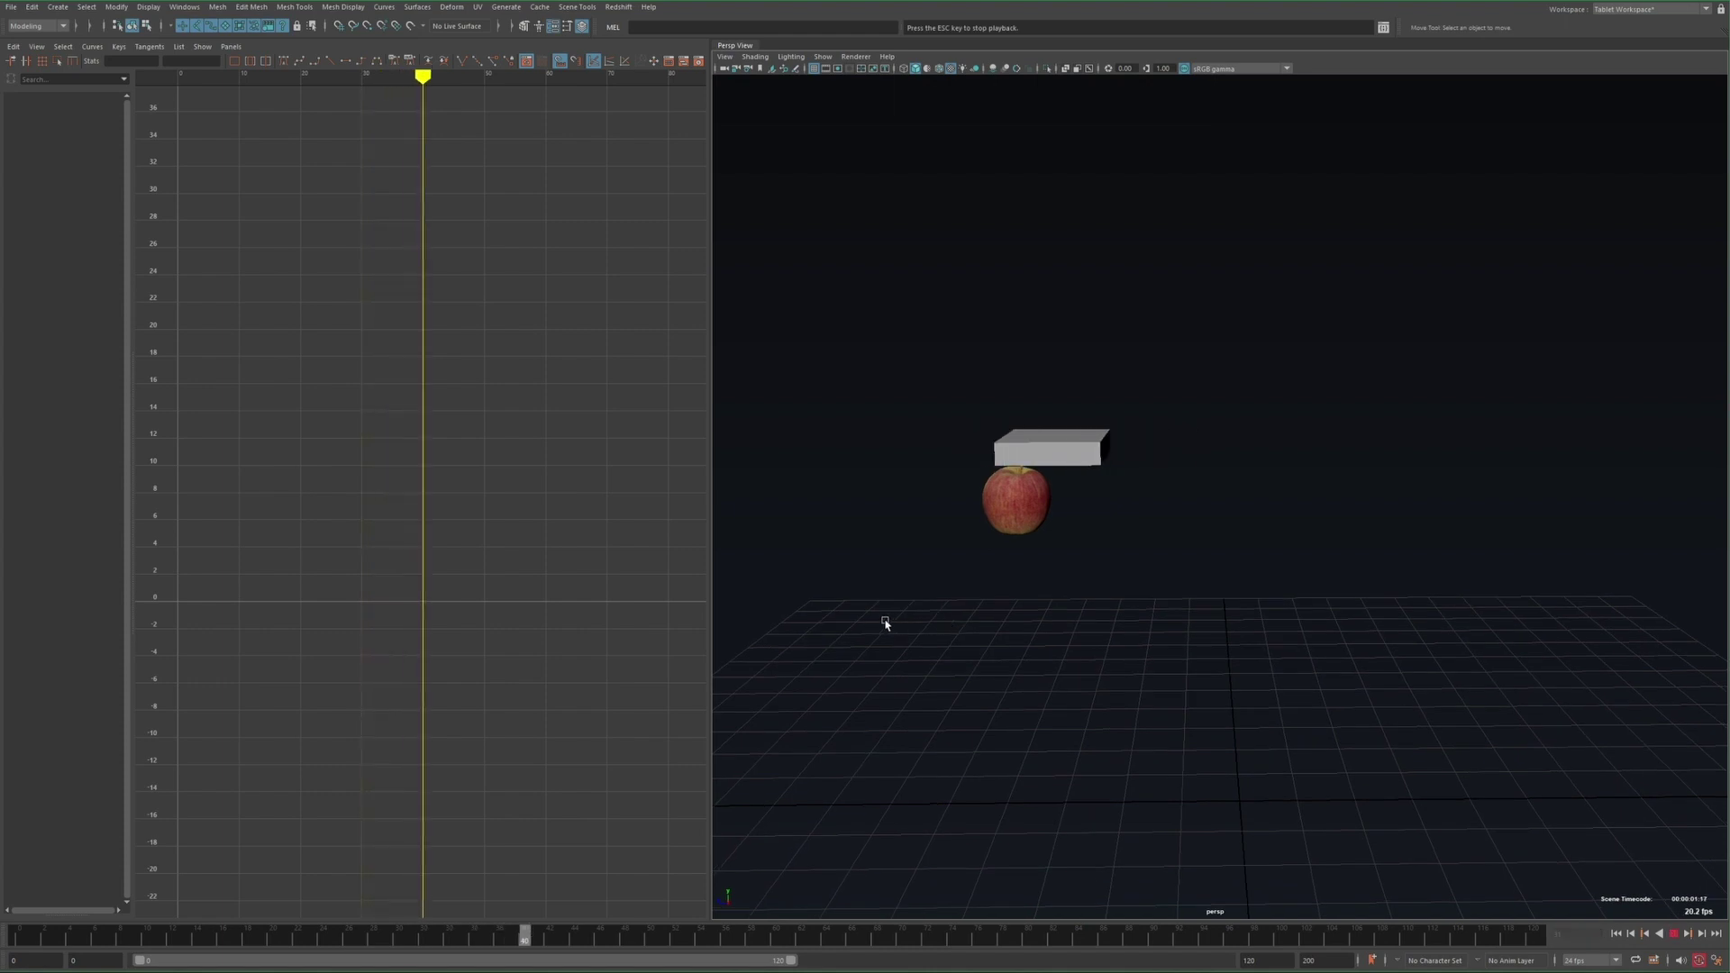
key("Escape")
key("alt+shift+v")
right_click_drag(954, 614, 1063, 625, "alt")
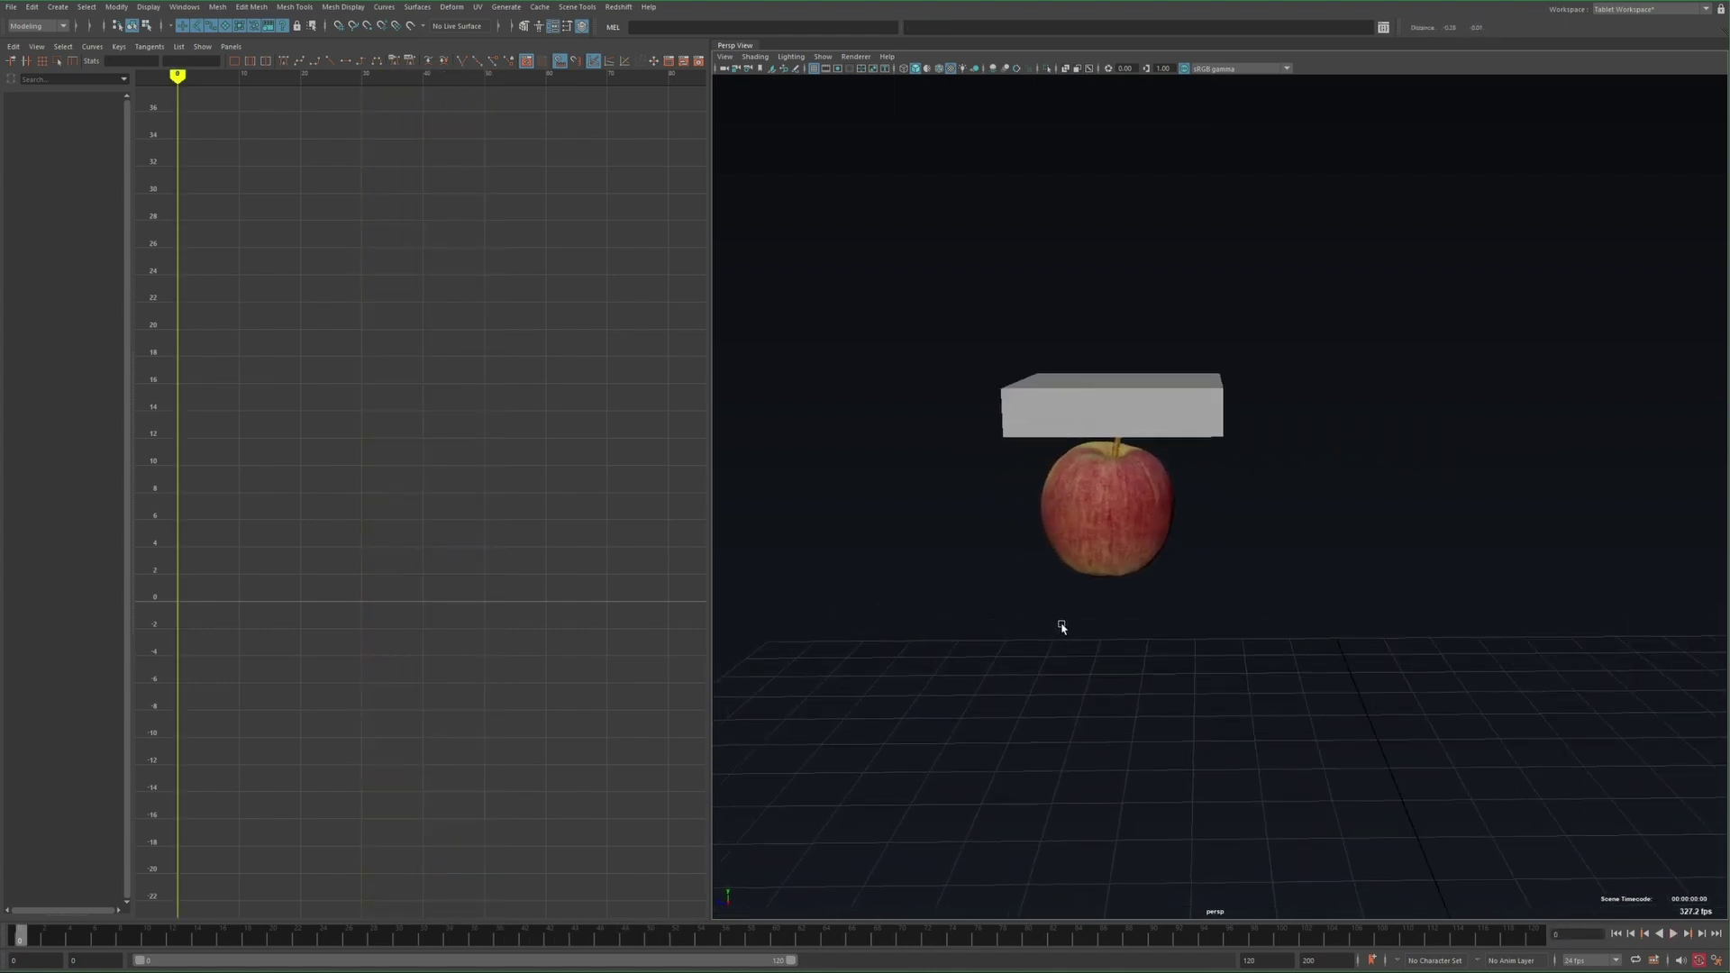
Try rotating the apple about 14 degrees, then undo it and deselect
left_click(1054, 550)
left_click_drag(1053, 551, 1061, 523, "alt")
left_click_drag(1133, 398, 1230, 459)
key("ctrl+z")
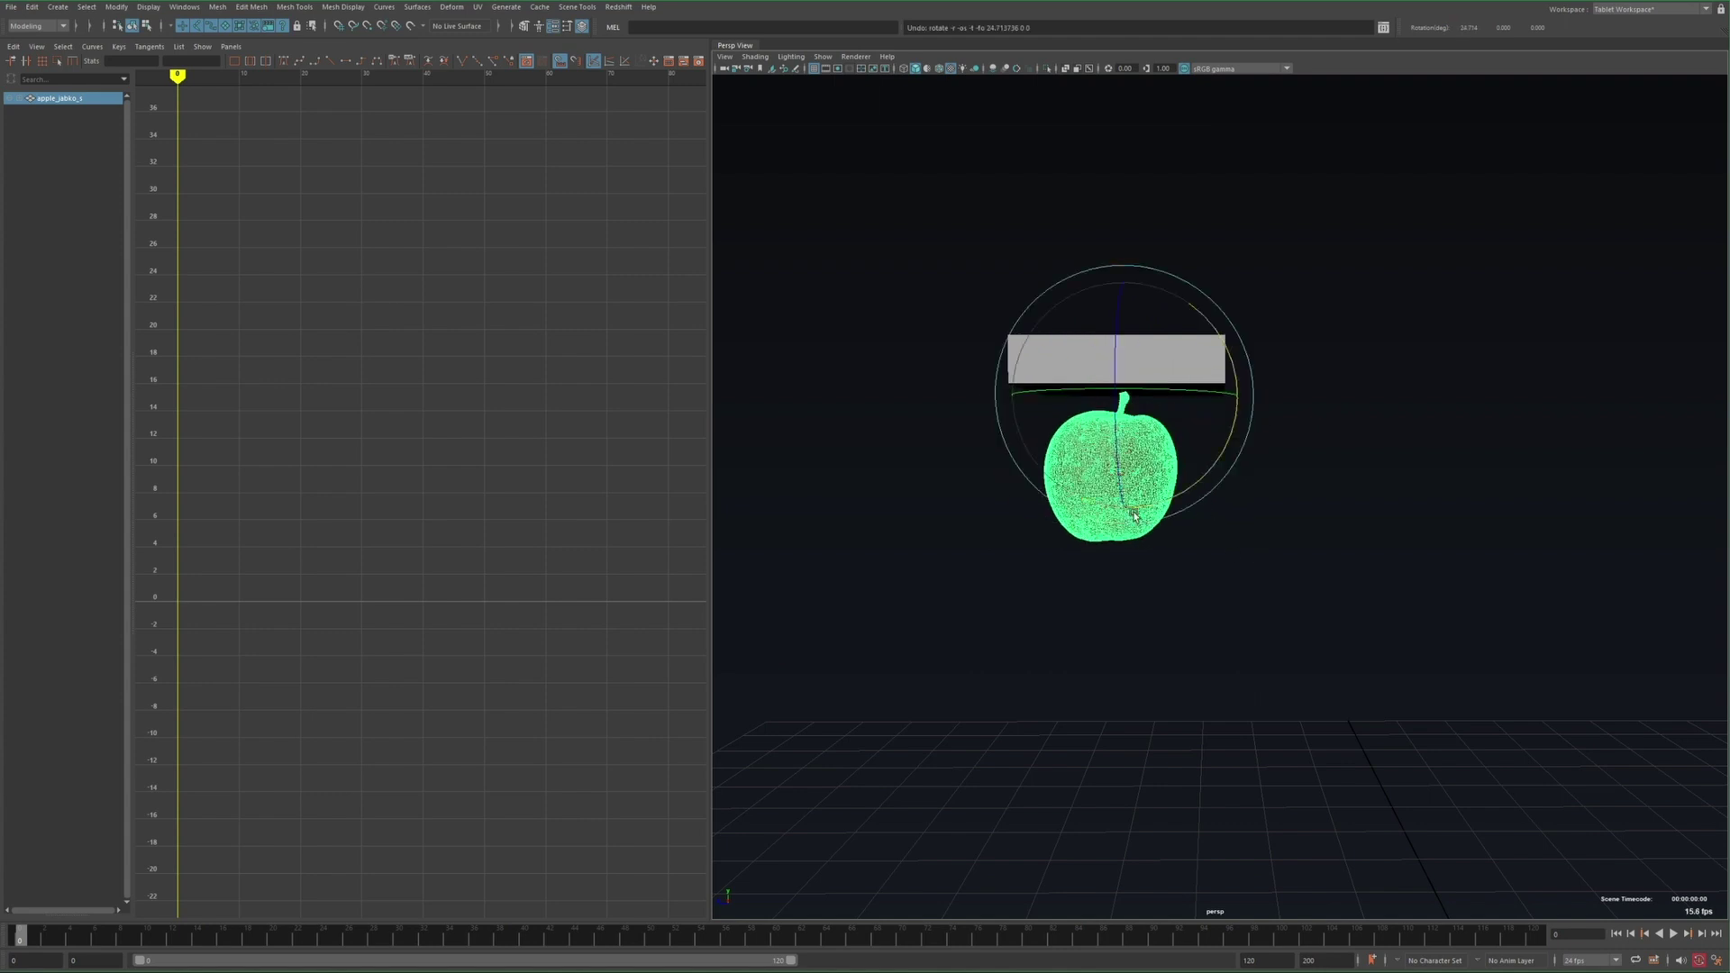
left_click(1117, 473, "ctrl")
Parent-constrain the apple to the box with only Translate enabled
left_click(1092, 492)
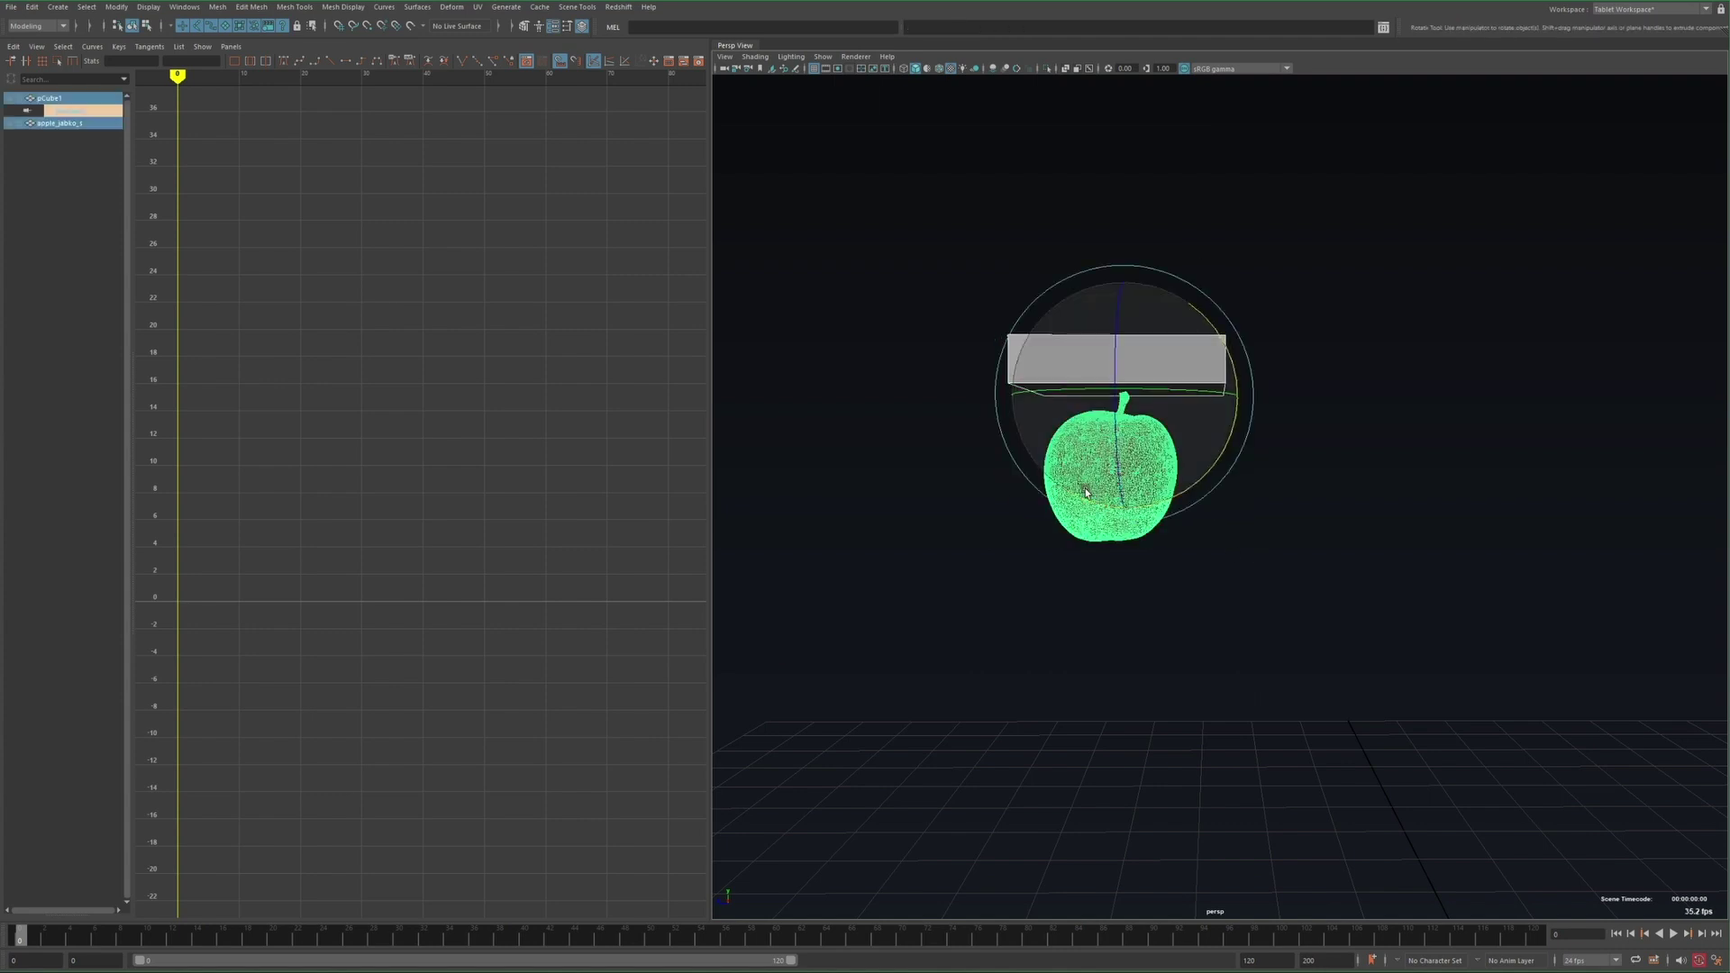
key("space")
left_click_drag(1099, 597, 1135, 623)
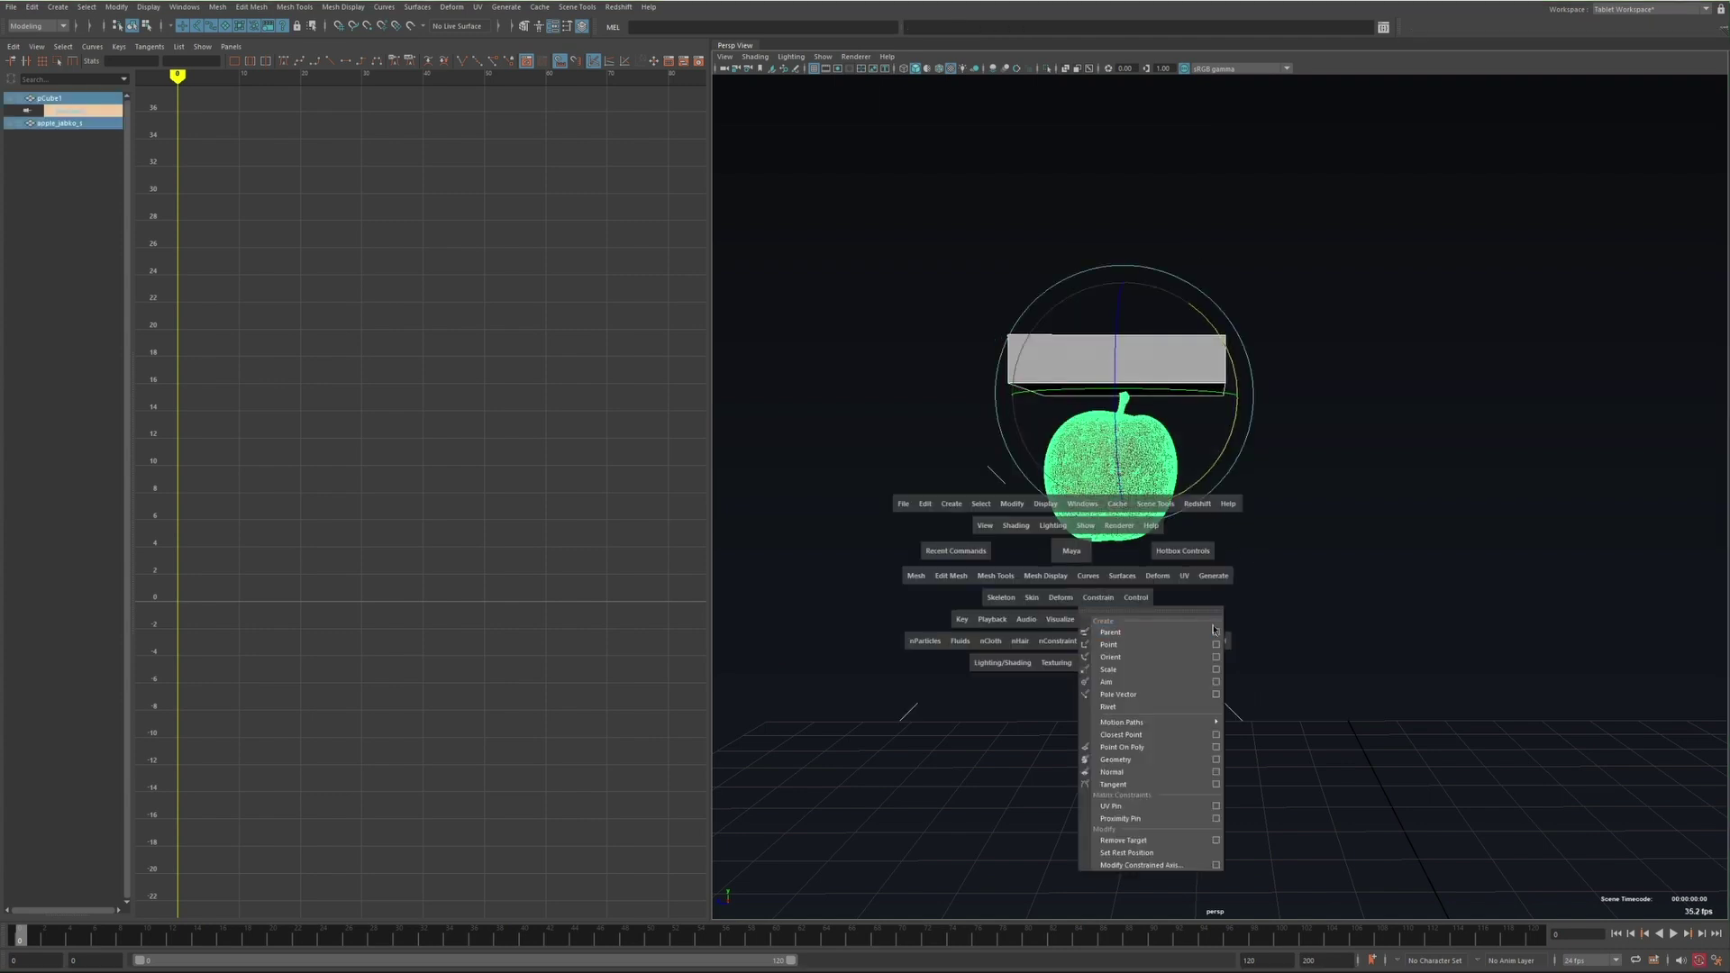
left_click(1214, 632)
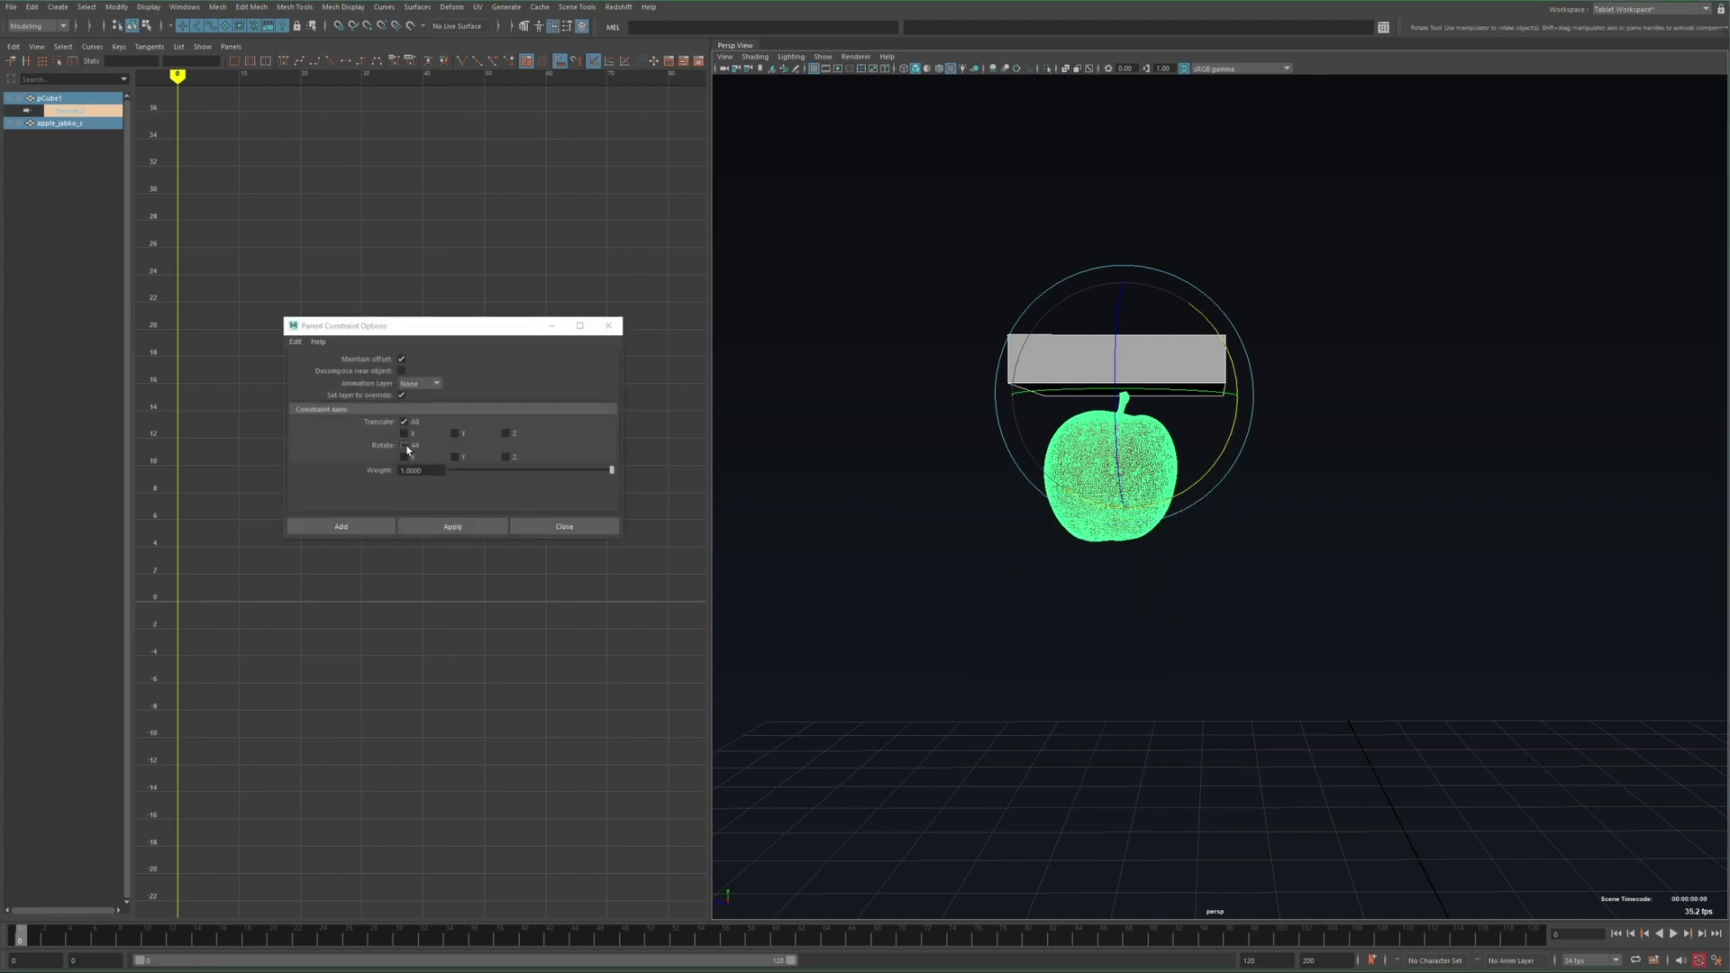
left_click(437, 528)
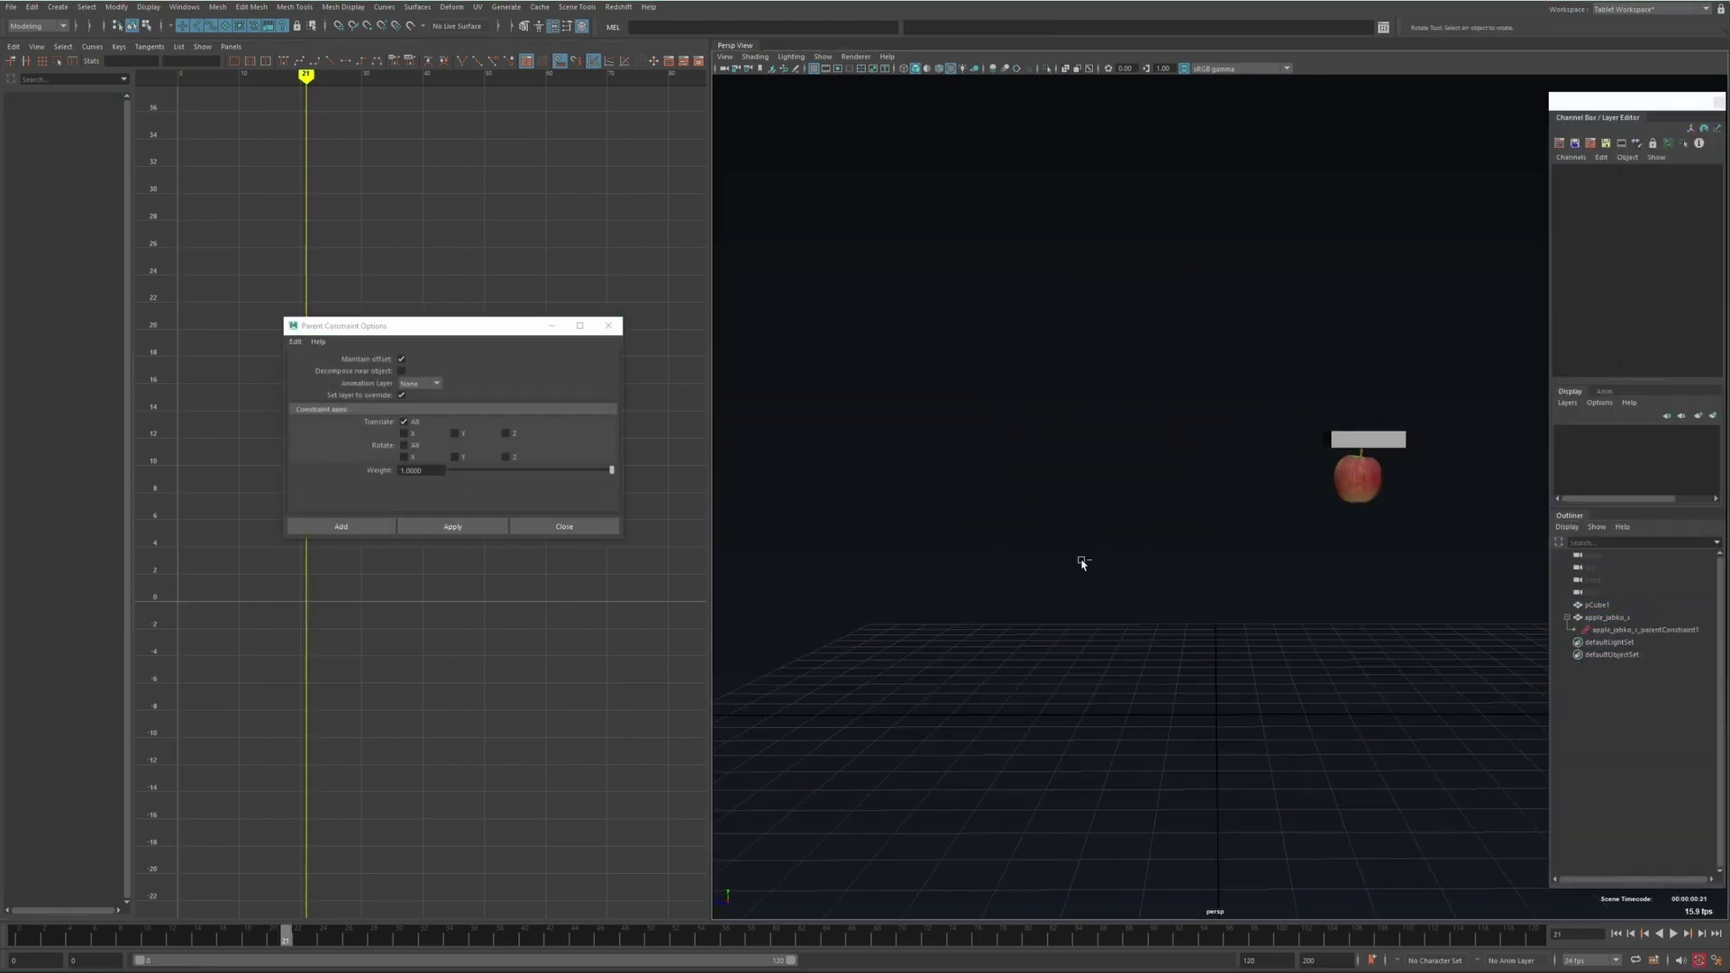
Create a locator via the 'loca' command search and move it up to the apple
key("Tab")
type("loca")
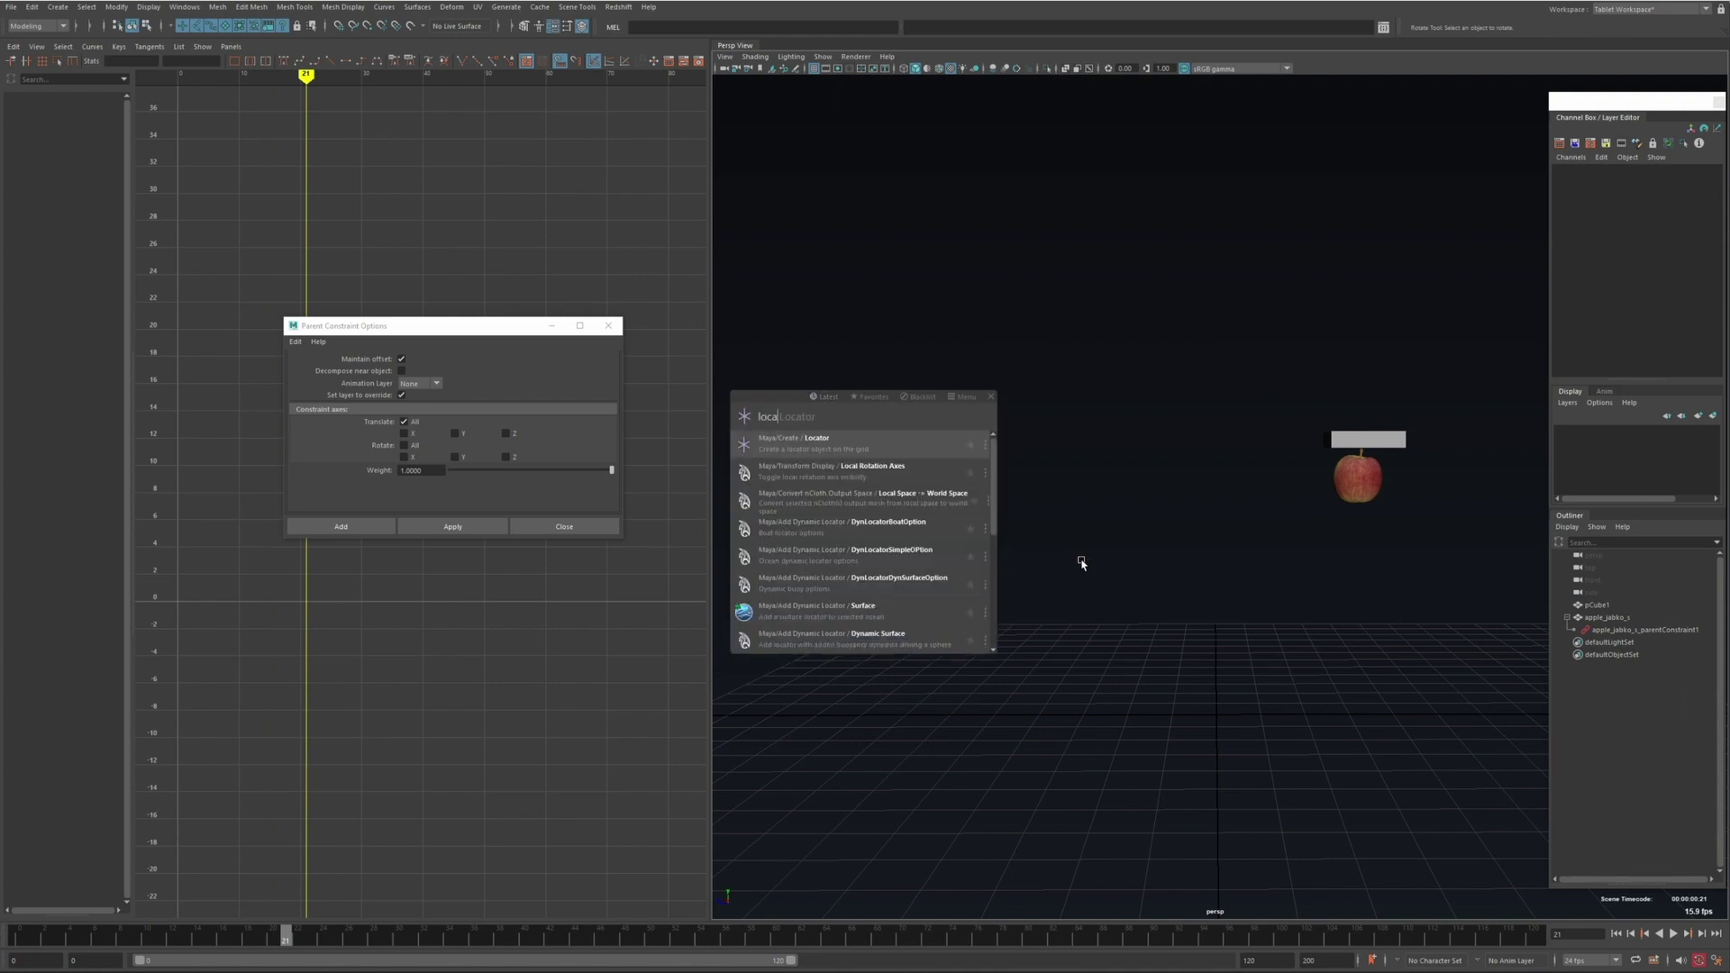
key("Return")
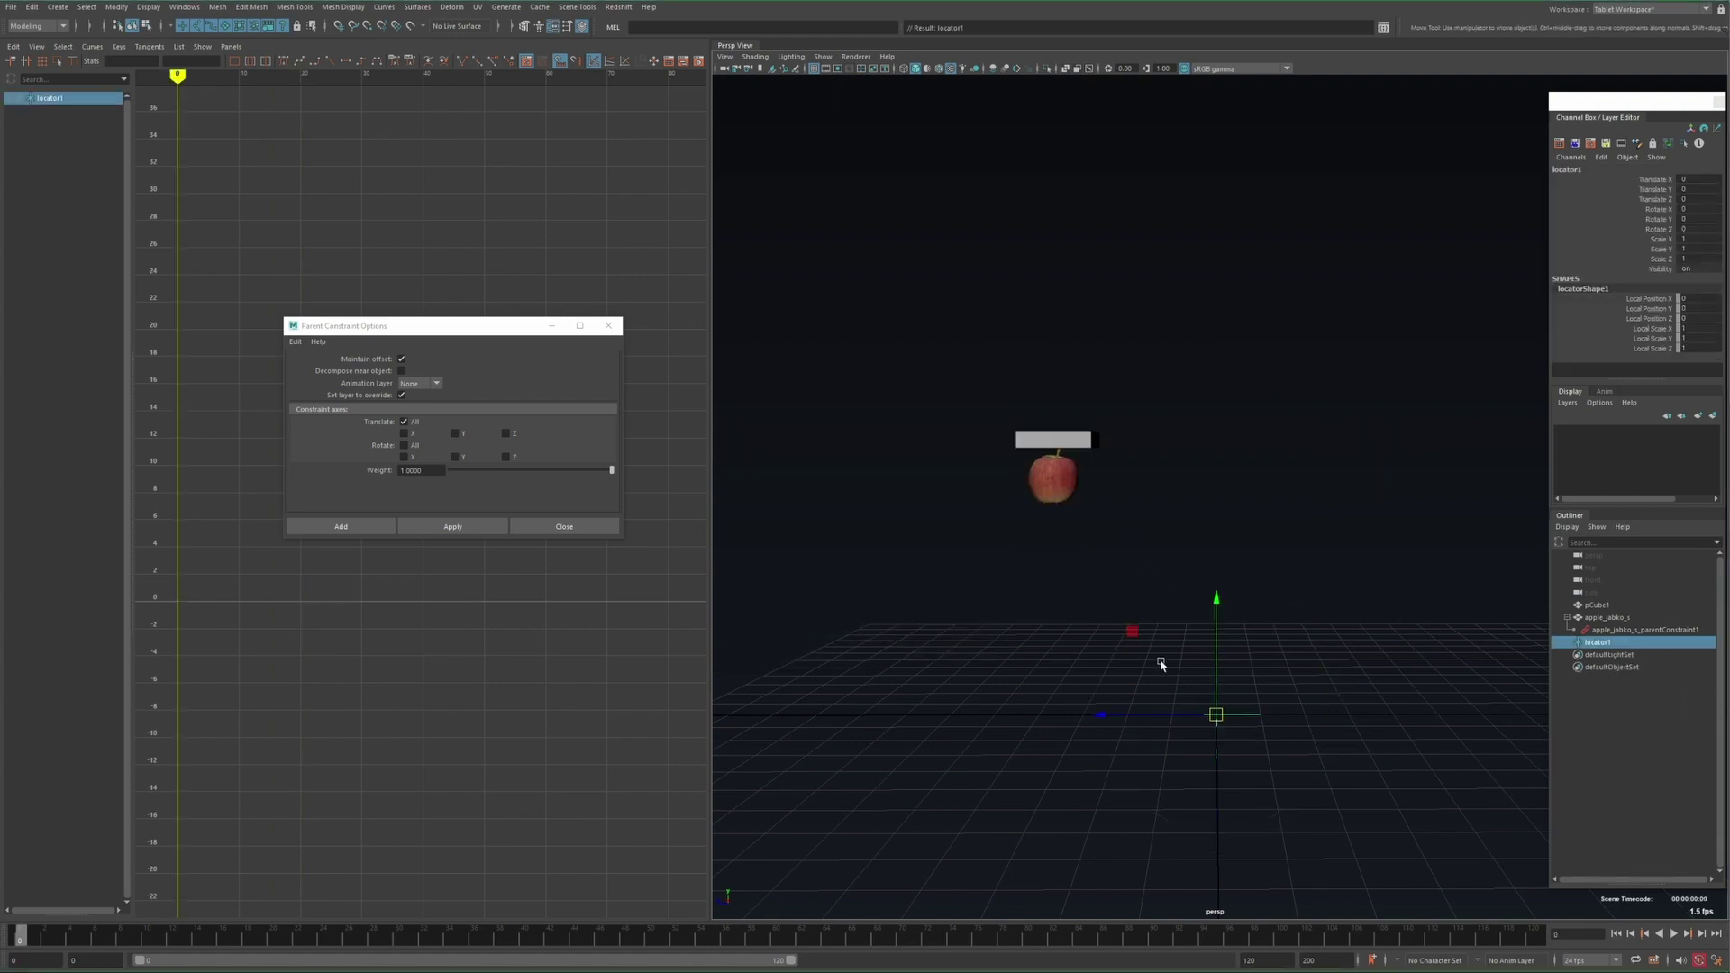
key("w")
middle_click_drag(996, 440, 971, 498)
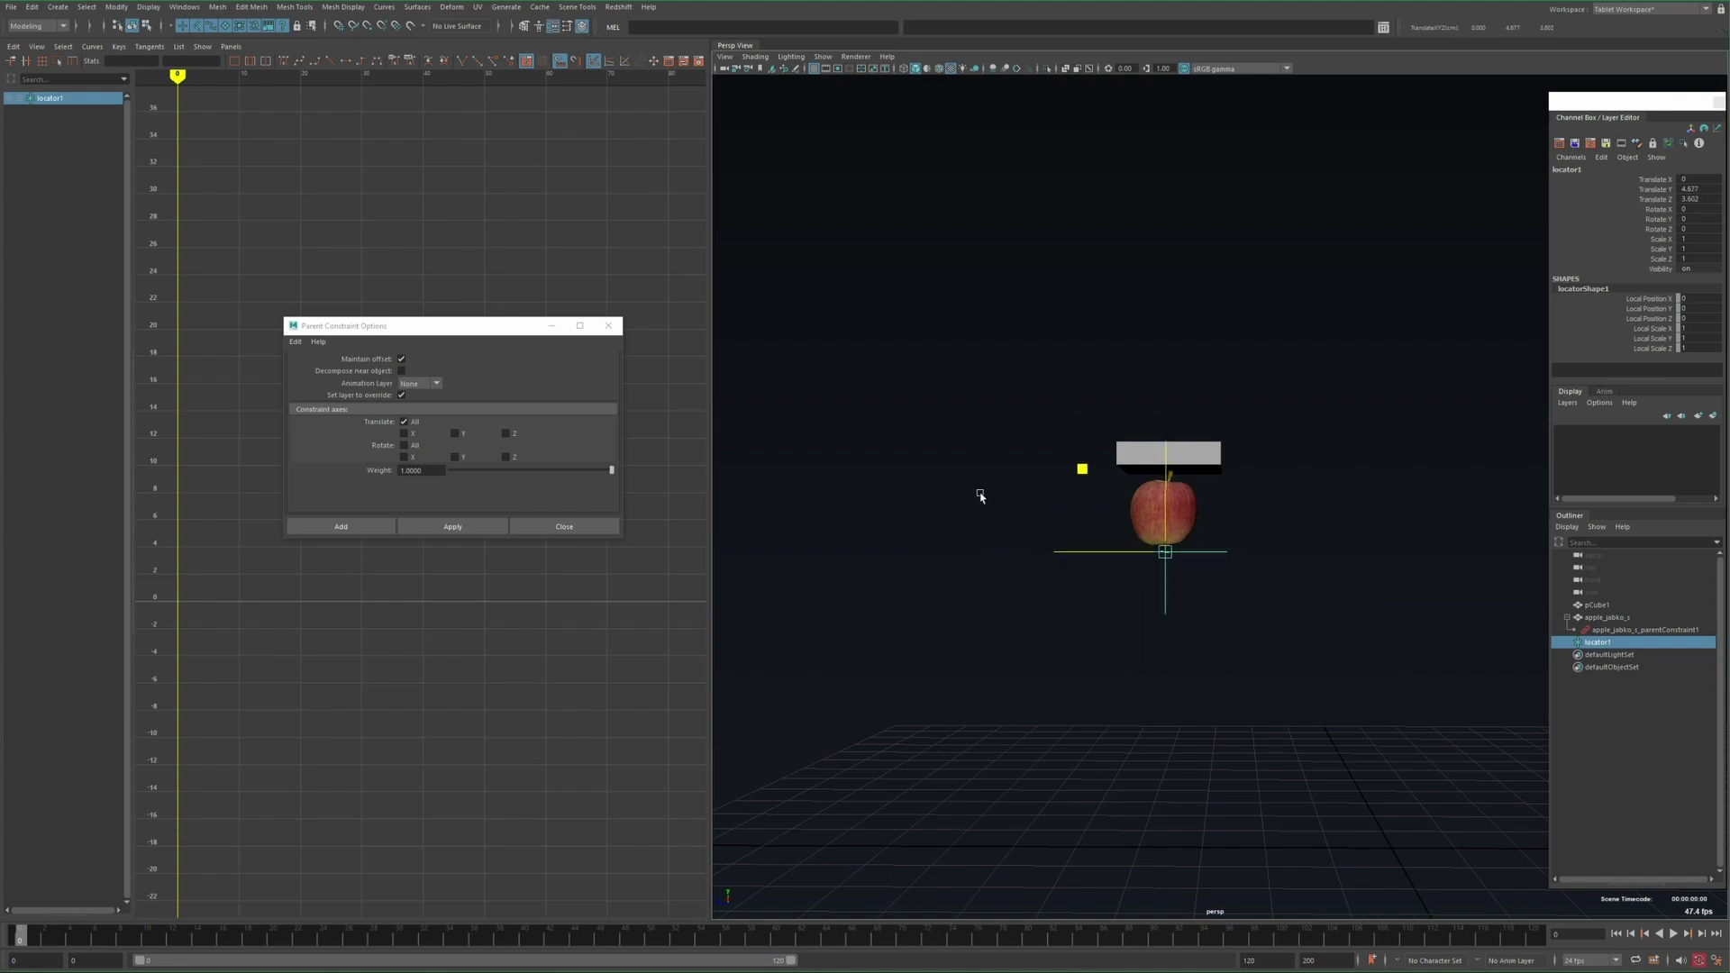
Parent-constrain the locator to the box
right_click_drag(1000, 579, 1080, 556, "alt")
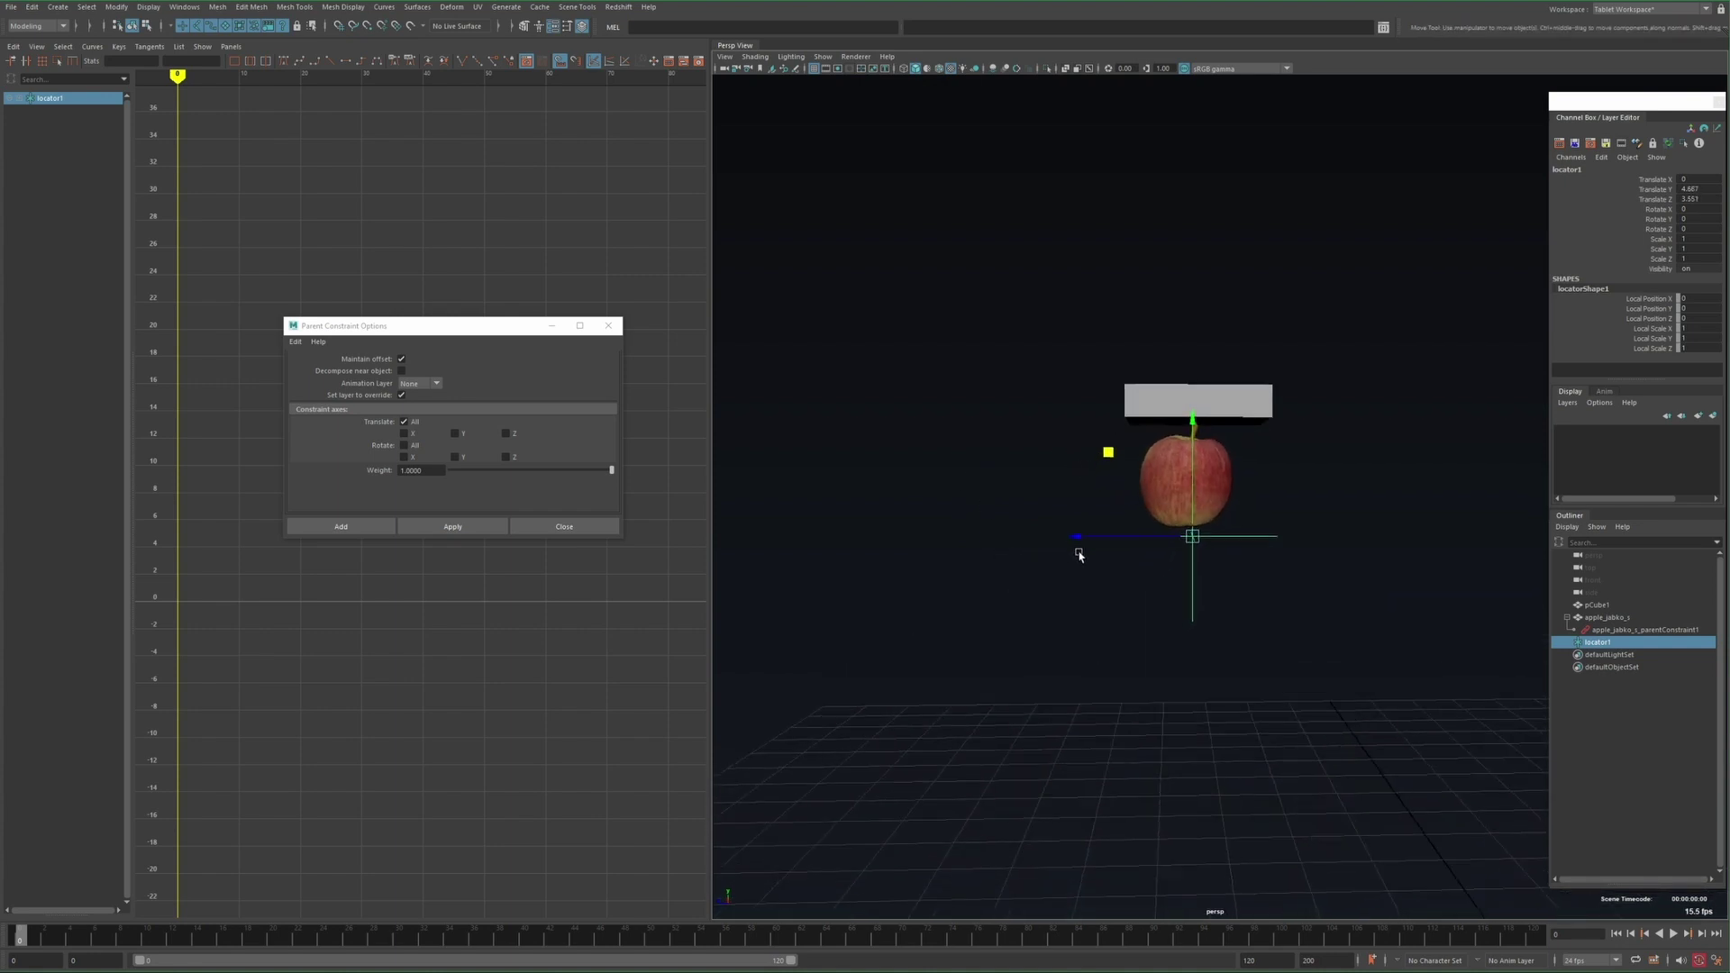
left_click(501, 520)
right_click_drag(1072, 557, 1000, 557, "alt")
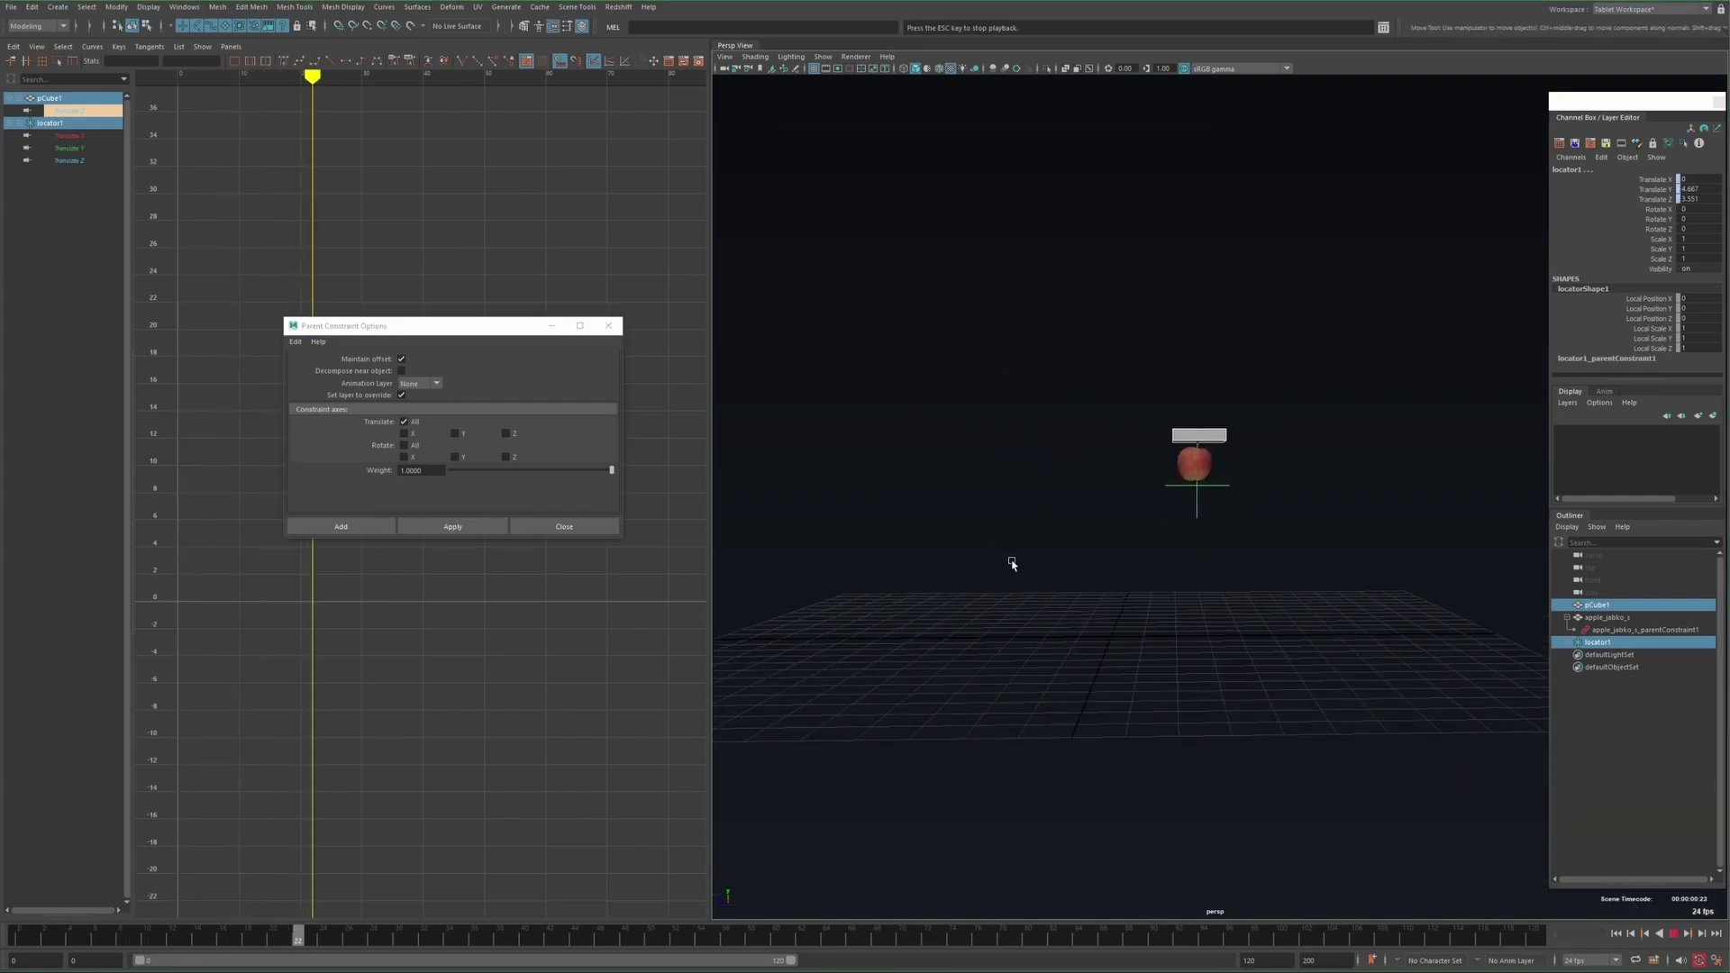
middle_click_drag(927, 573, 1062, 598, "alt")
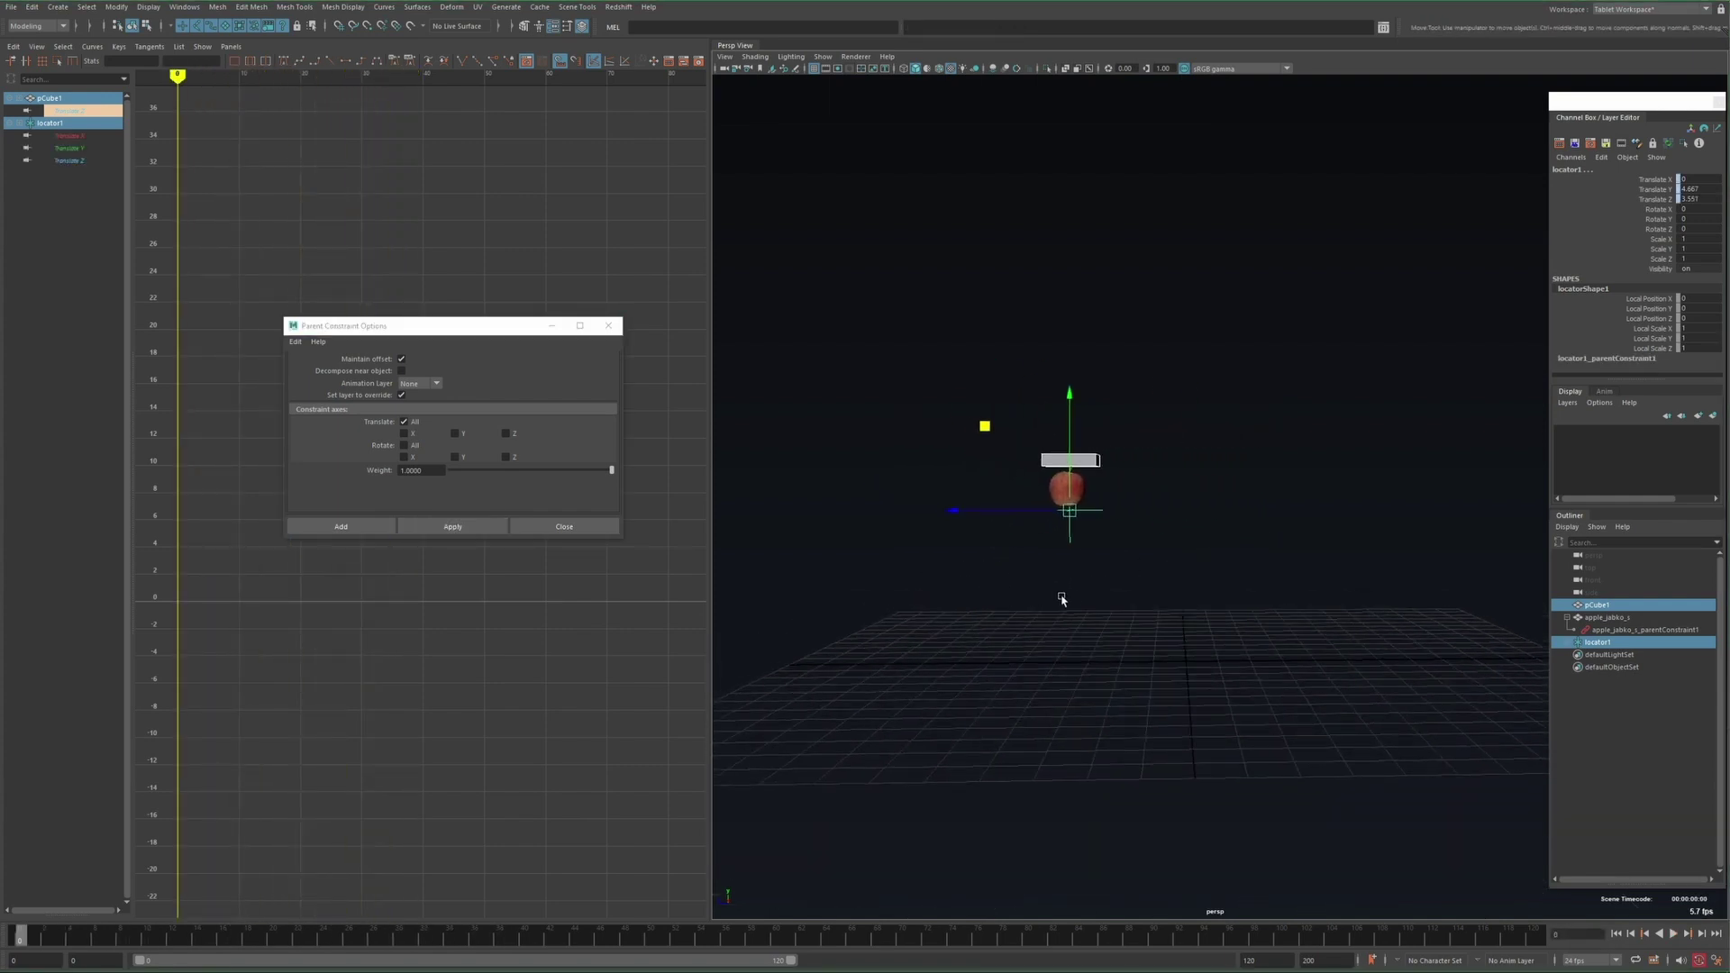
Select only the locator and bring up the Bake Simulation options
left_click_drag(1092, 568, 1045, 496)
key("space")
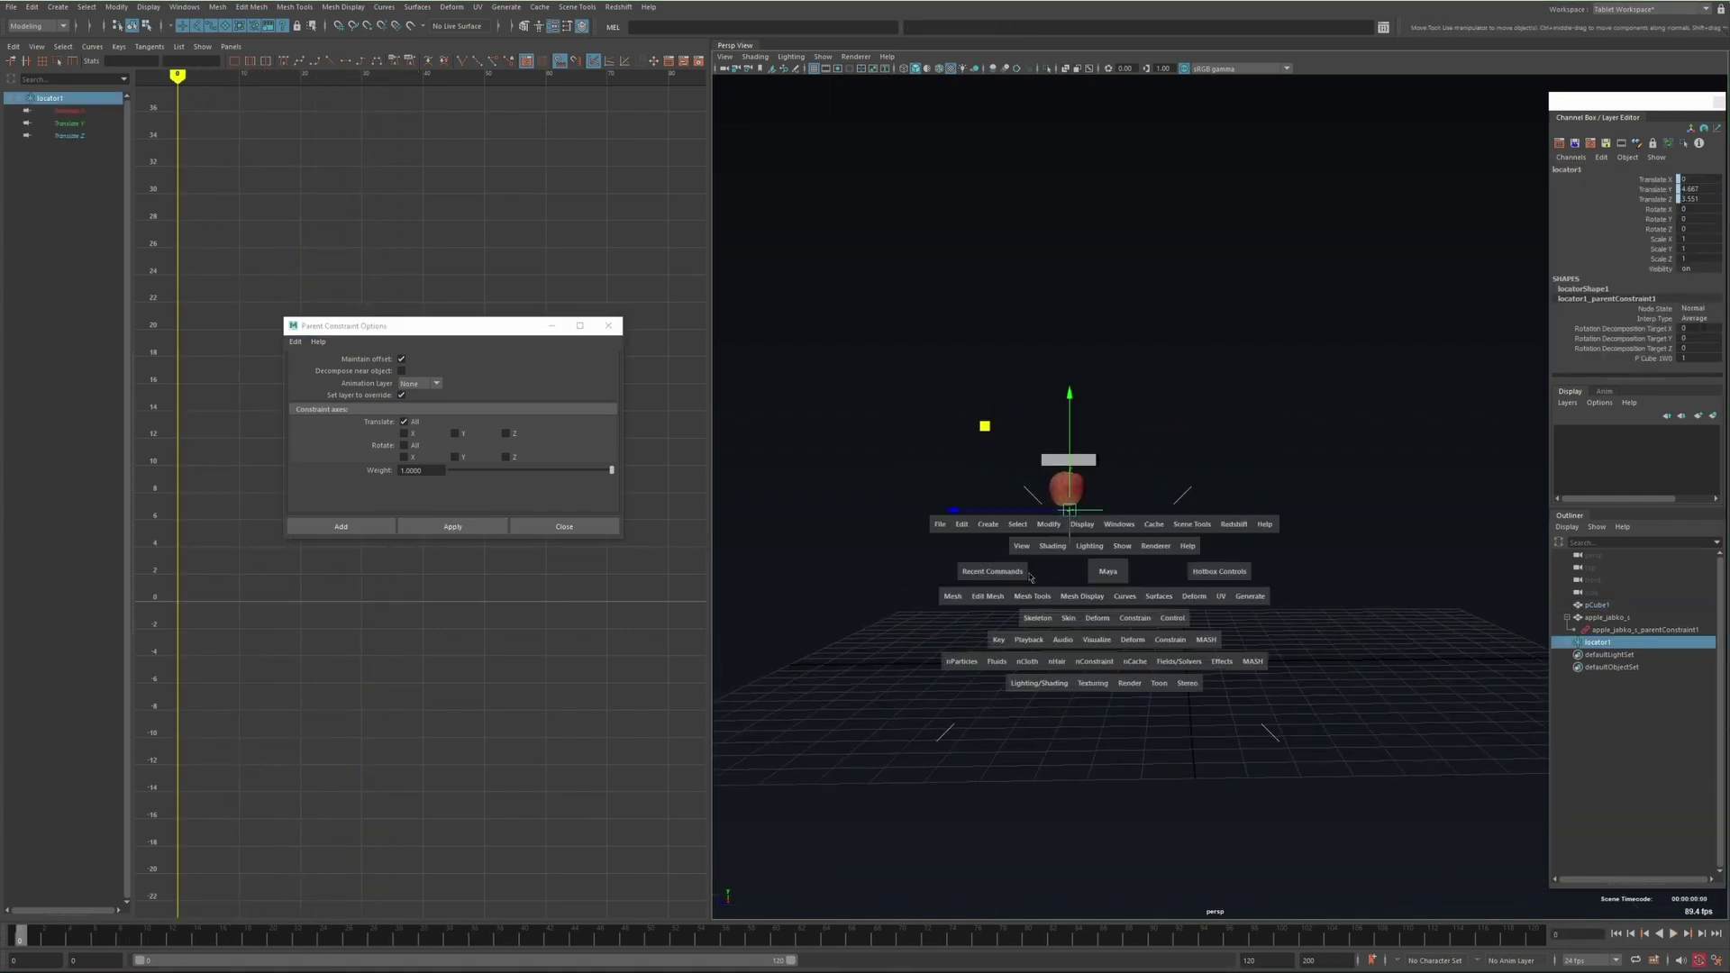
left_click(962, 524)
left_click(1222, 715)
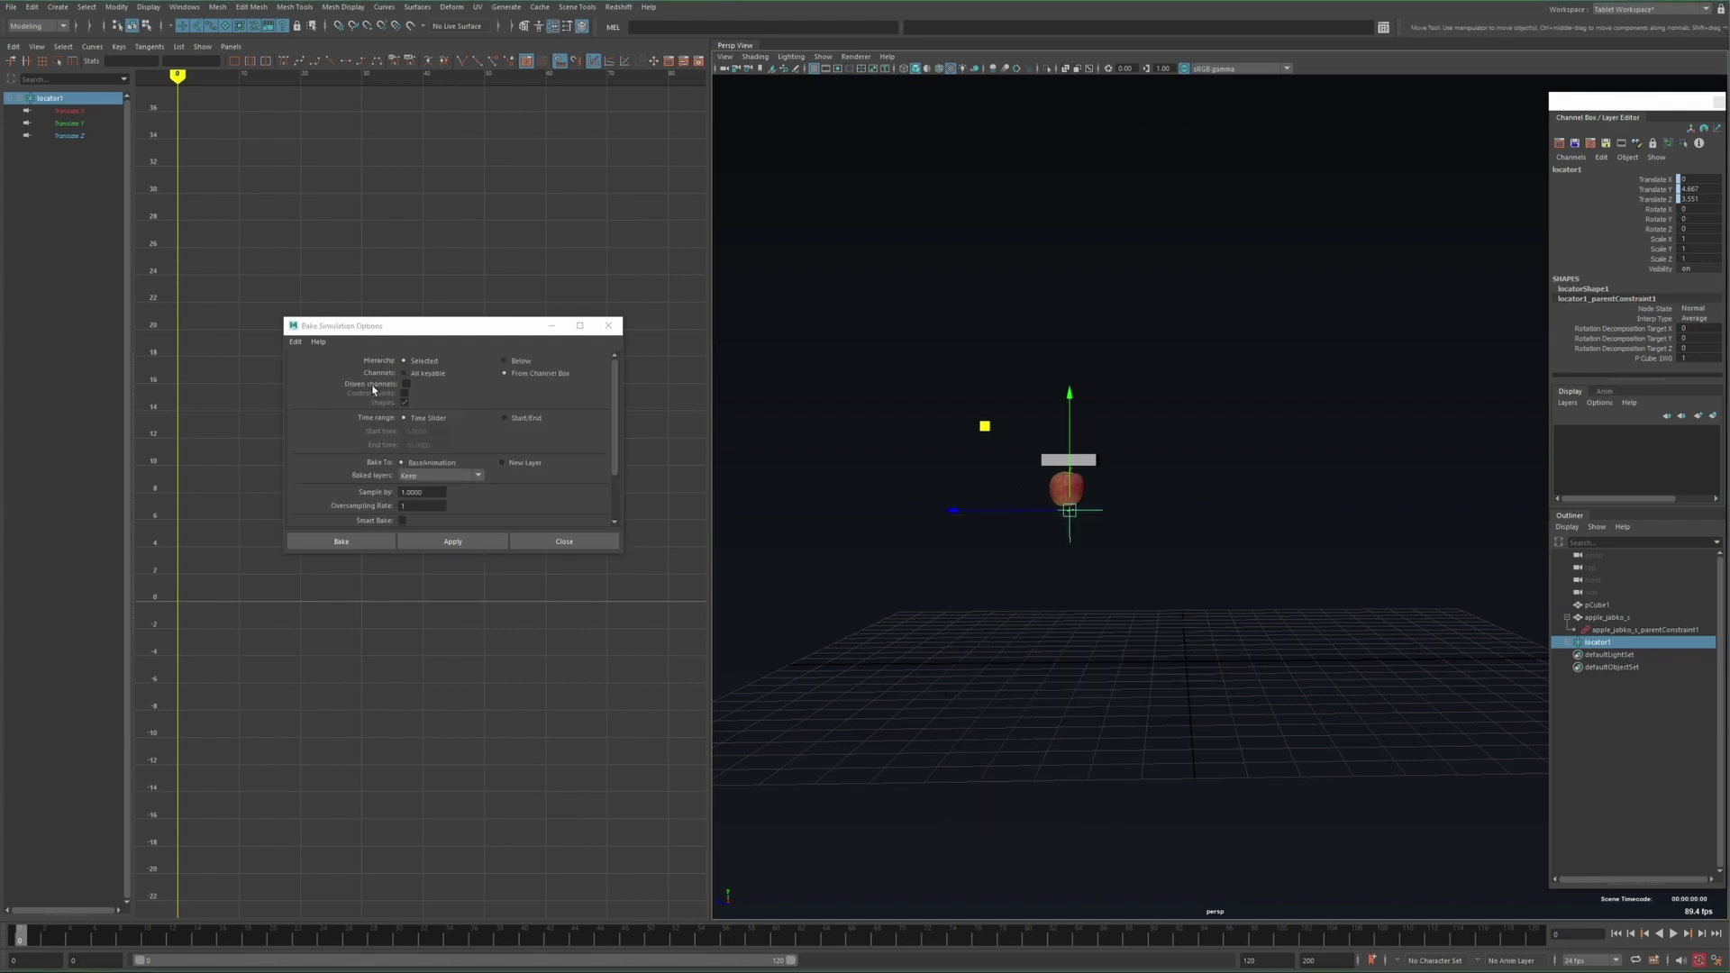
Bake locator1's translate channels into keys and shift the baked keys later in time
left_click_drag(1654, 180, 1638, 201)
left_click(415, 542)
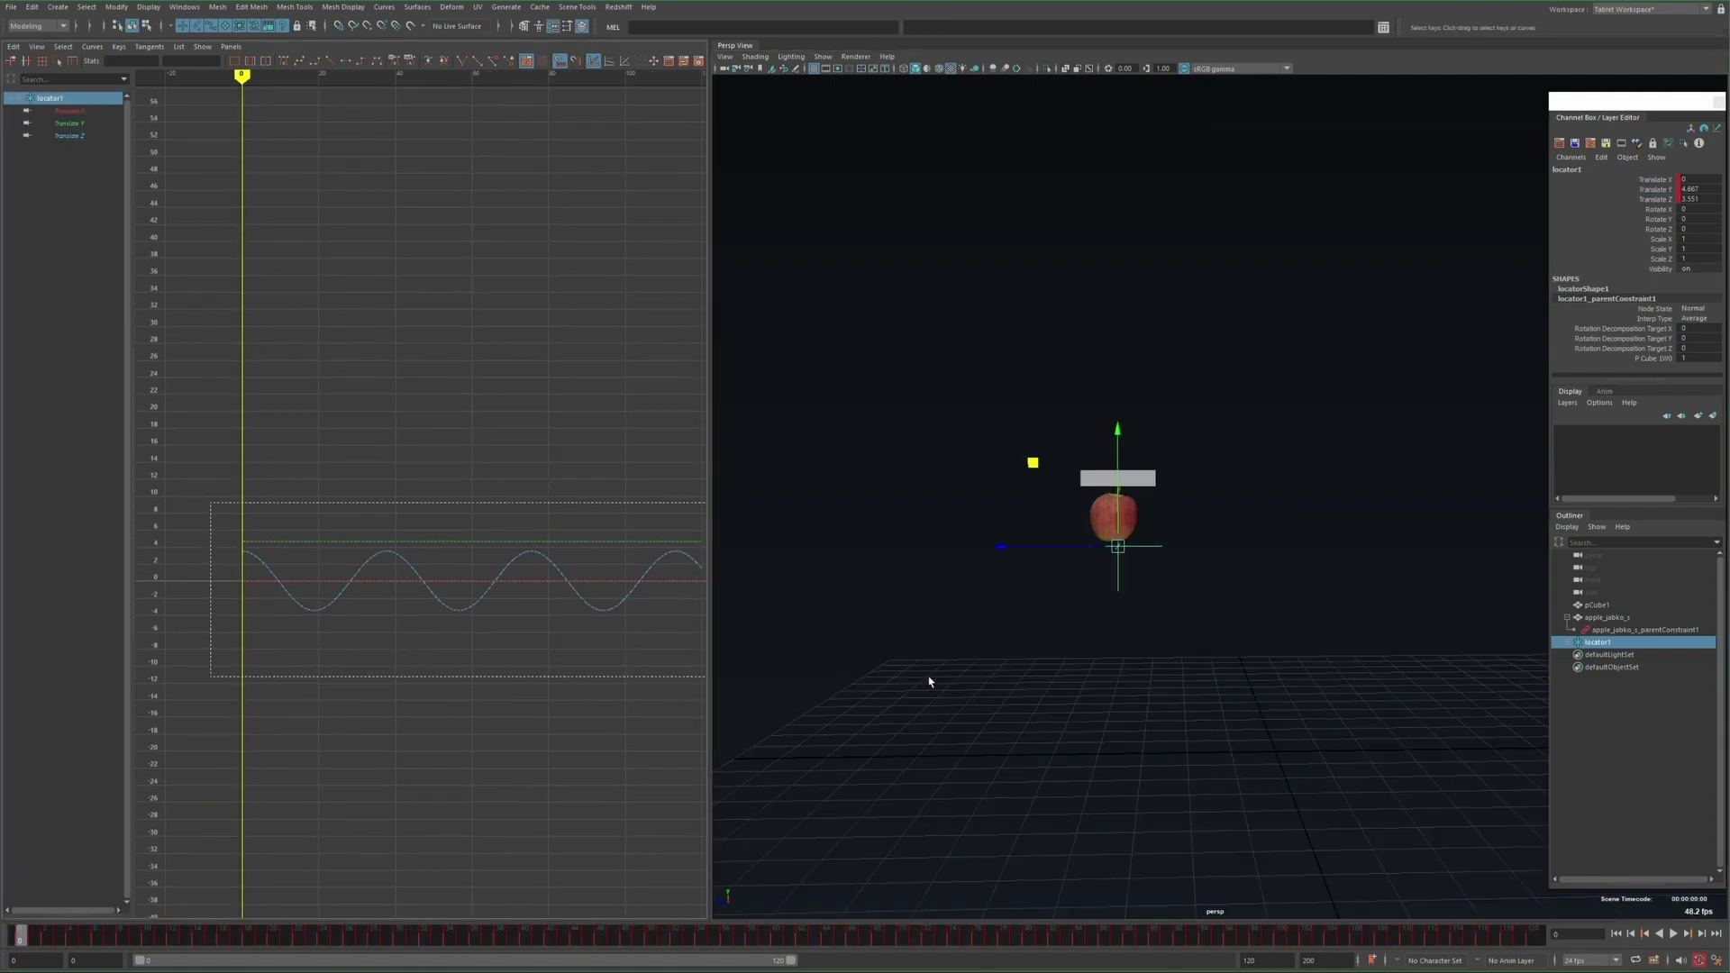
left_click_drag(928, 682, 924, 680)
key("f")
middle_click_drag(337, 548, 359, 545, "shift")
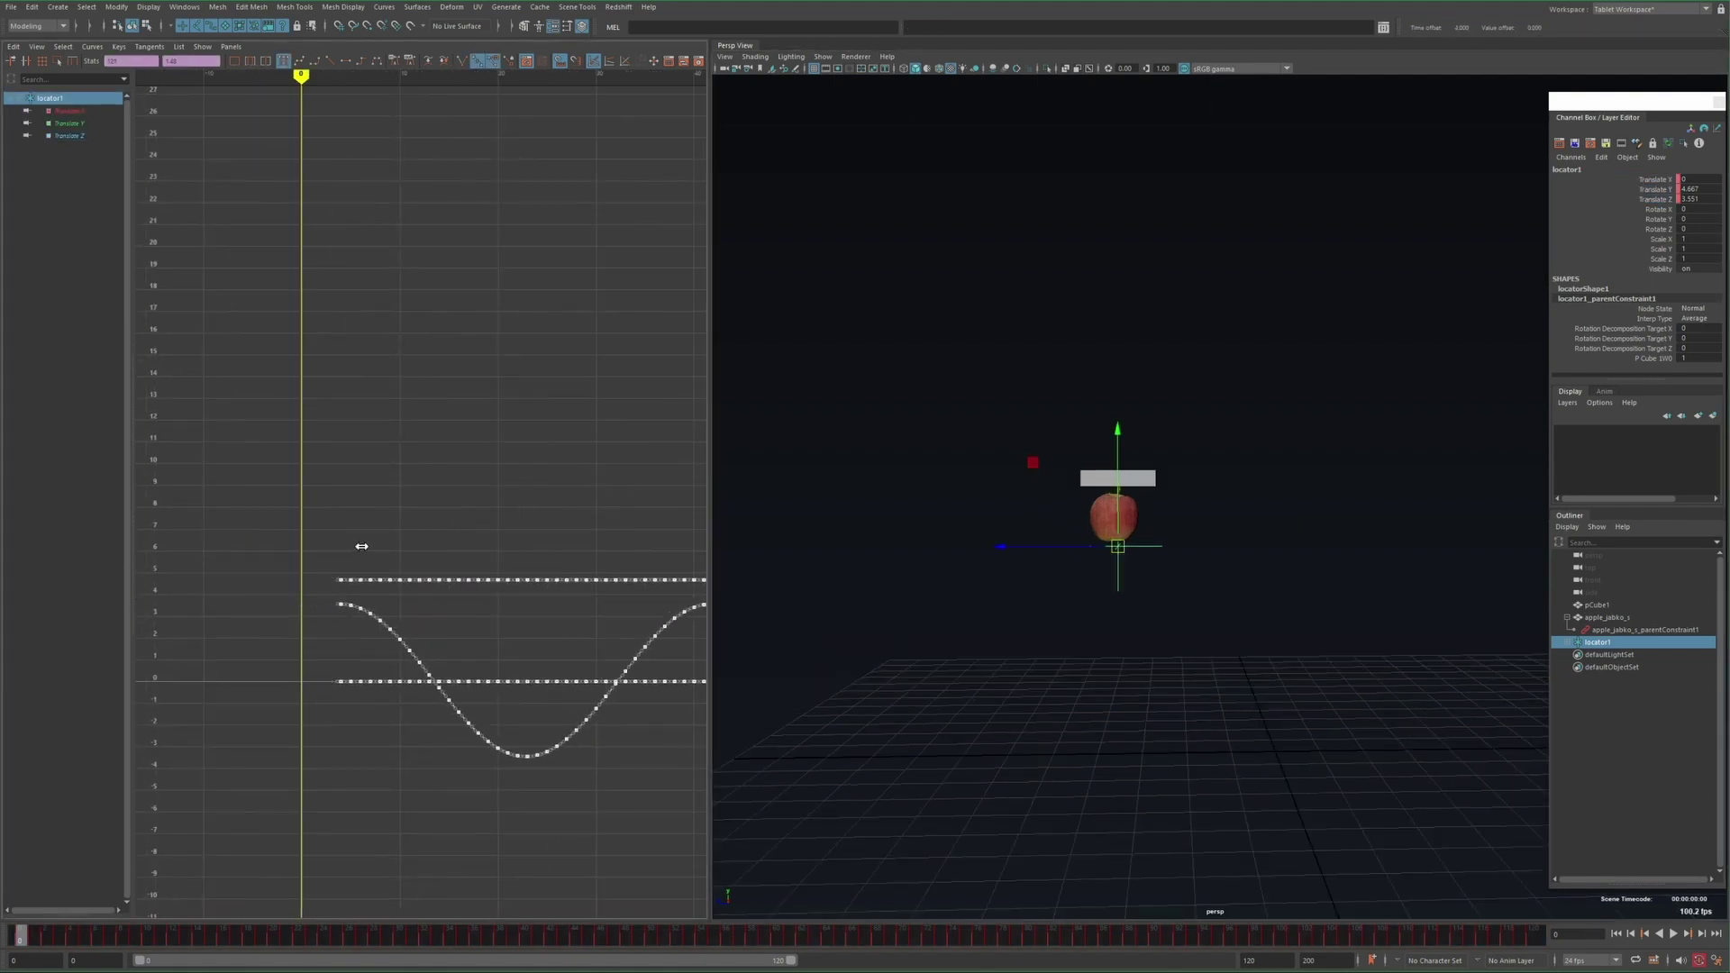
Play back with side panels hidden, frame the apple, and show the Constrain menu
key("alt+v")
key("ctrl+shift+space")
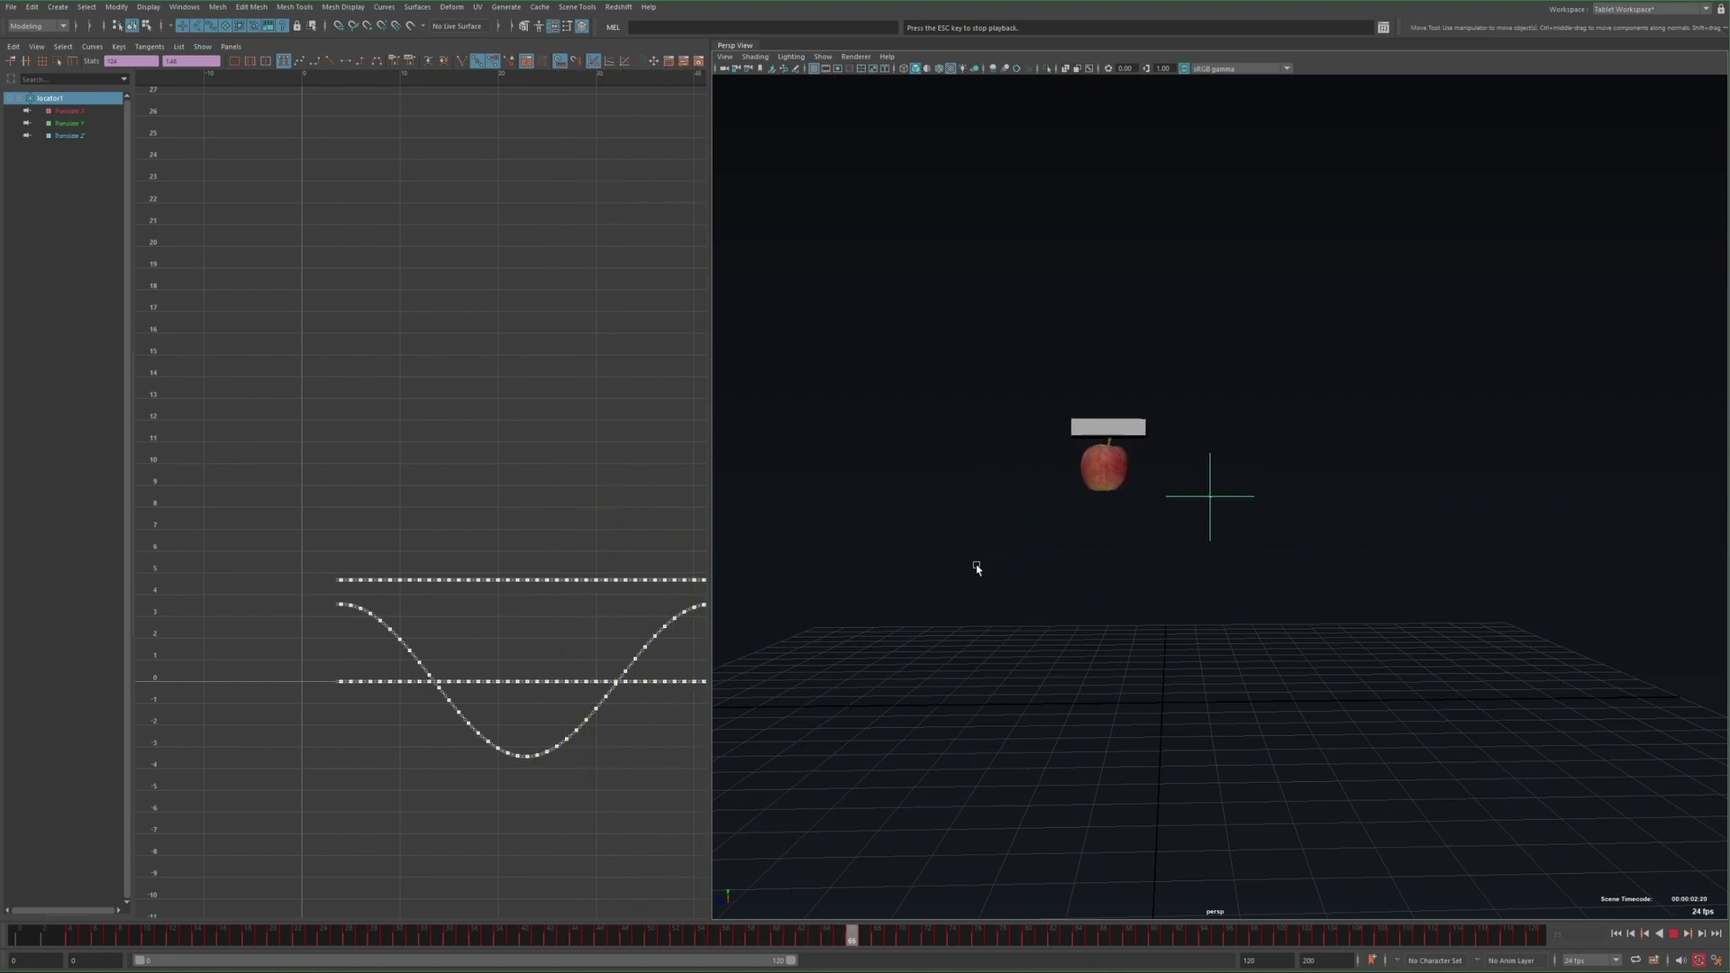
left_click(977, 568)
key("f")
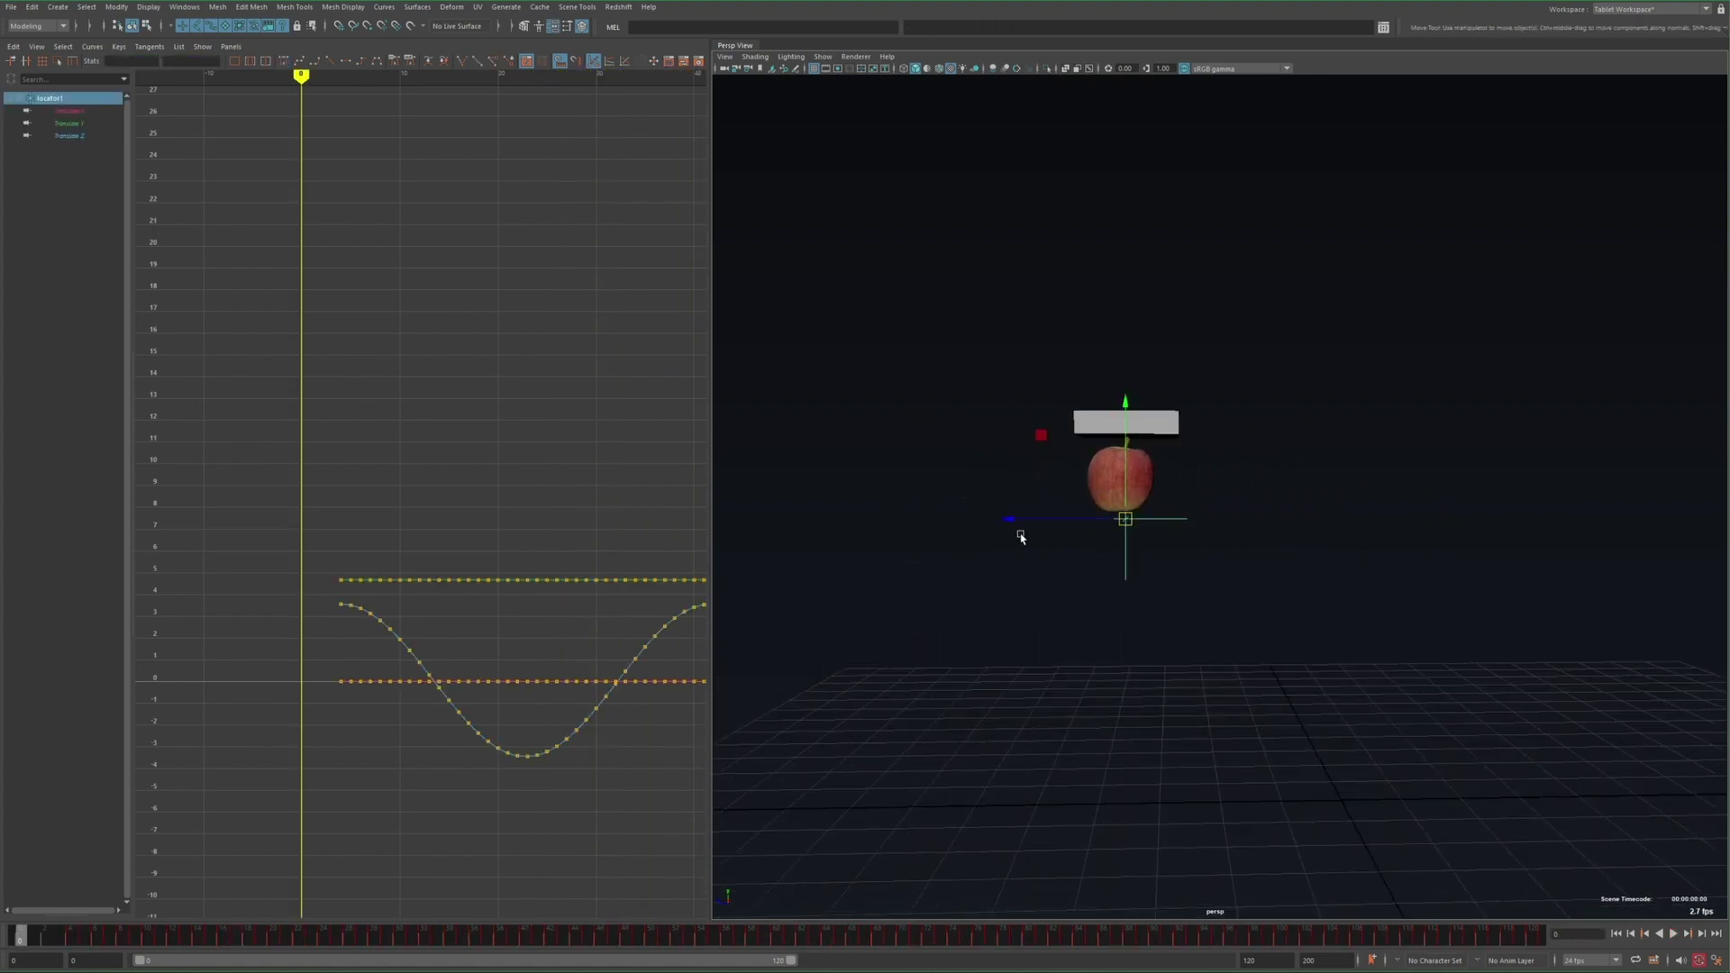
key("space")
left_click(1000, 580)
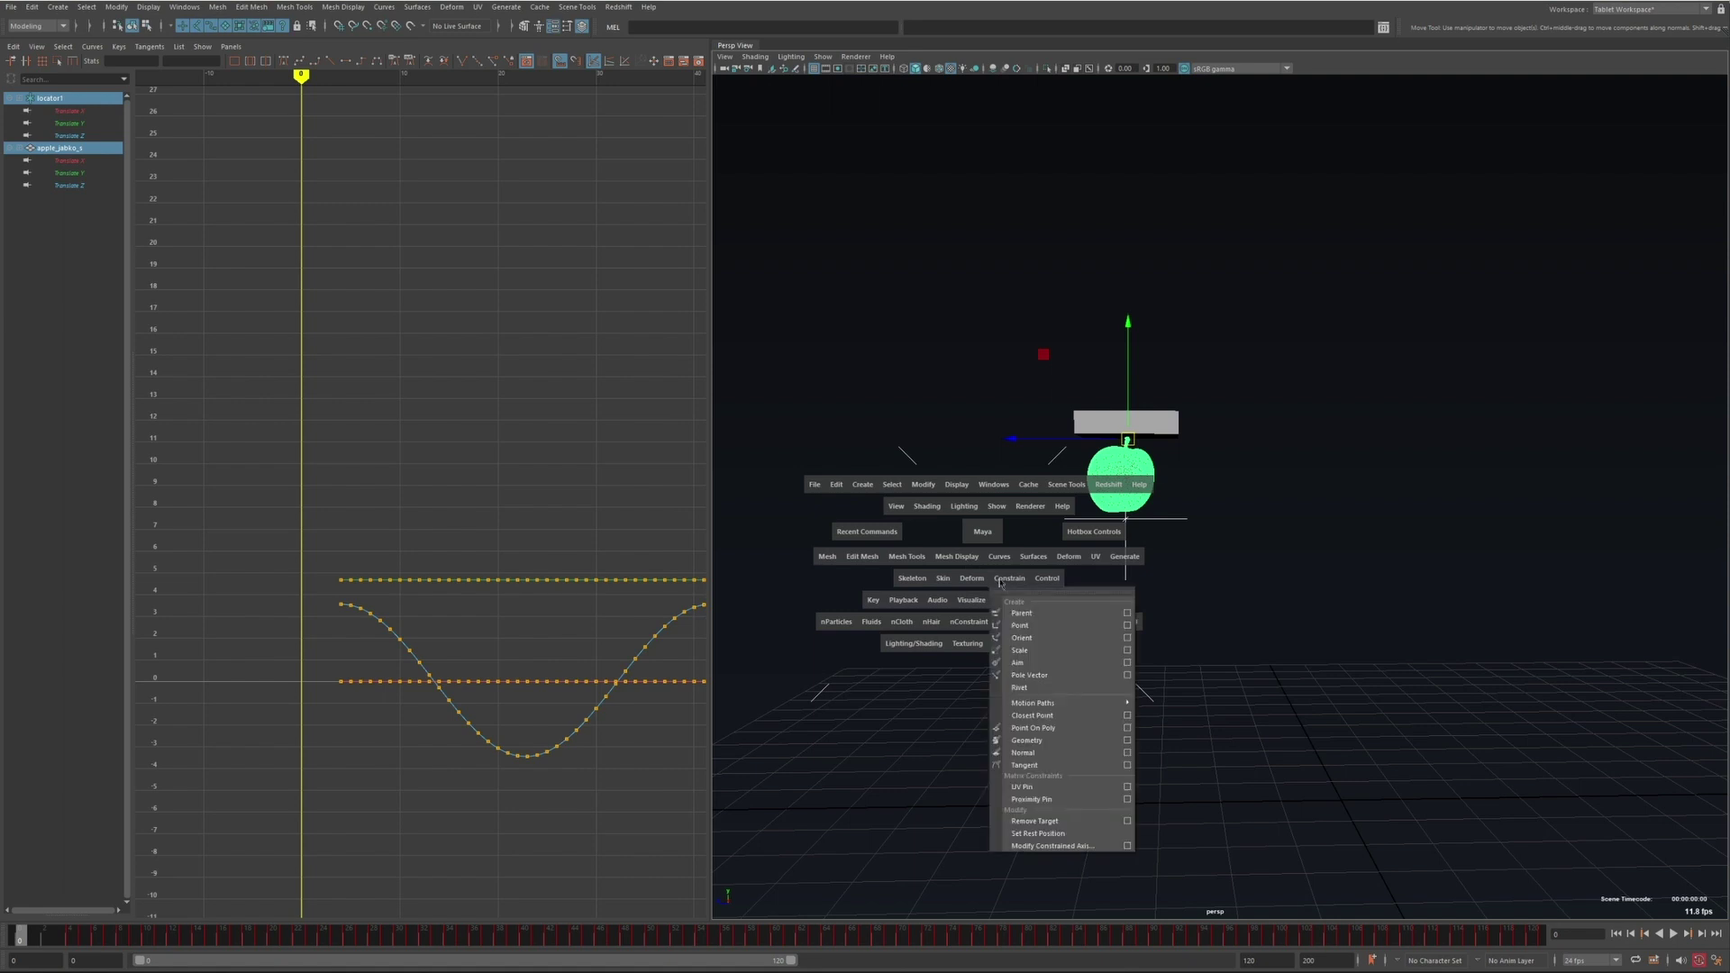
Aim-constrain the apple to locator1 with Maintain offset and aim vector 0, -1, 0, then play back
left_click(1125, 665)
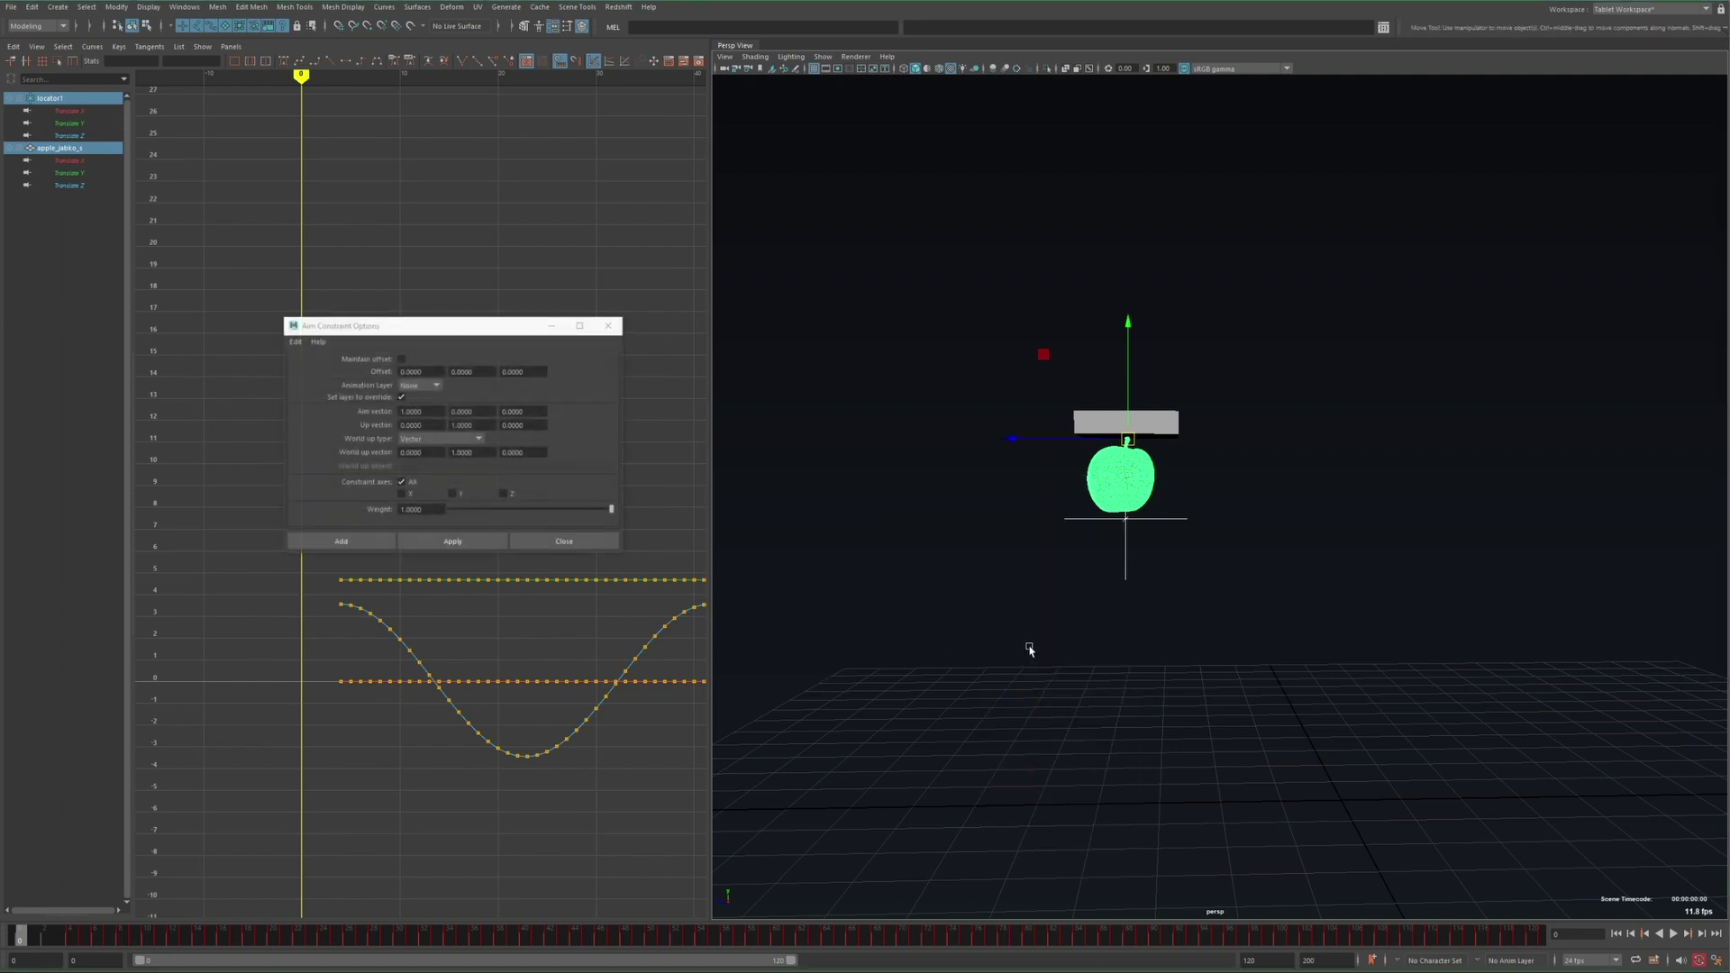
left_click_drag(429, 361, 645, 433)
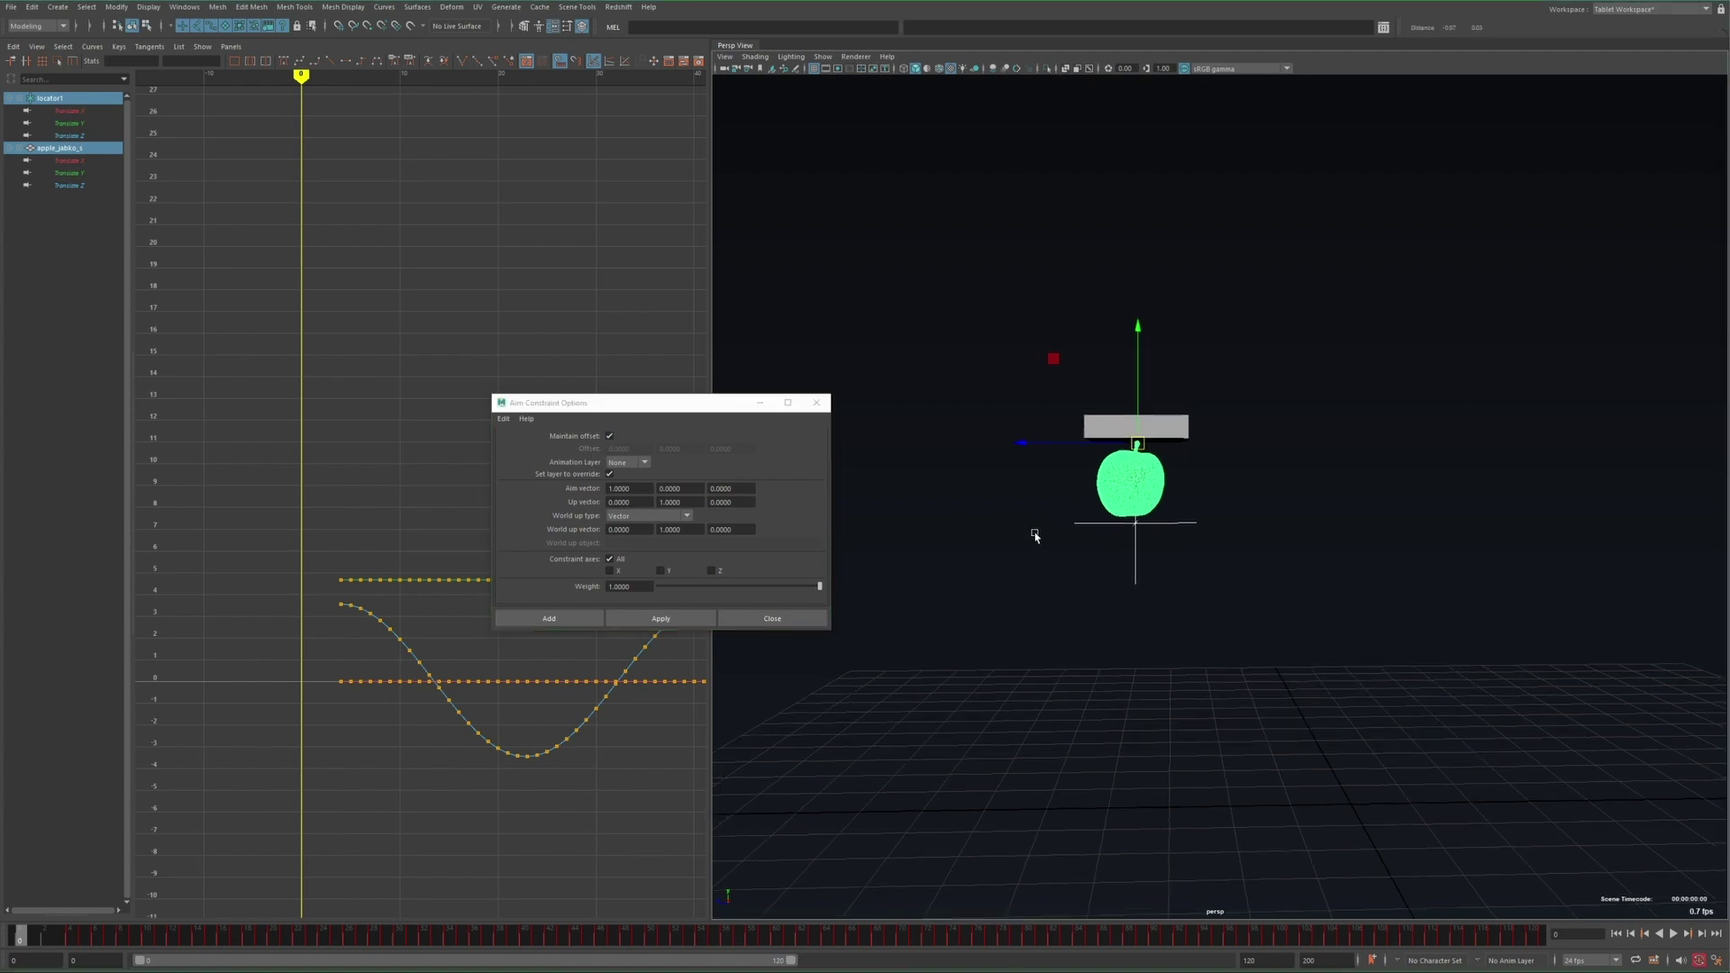
right_click_drag(1035, 532, 1101, 577, "alt")
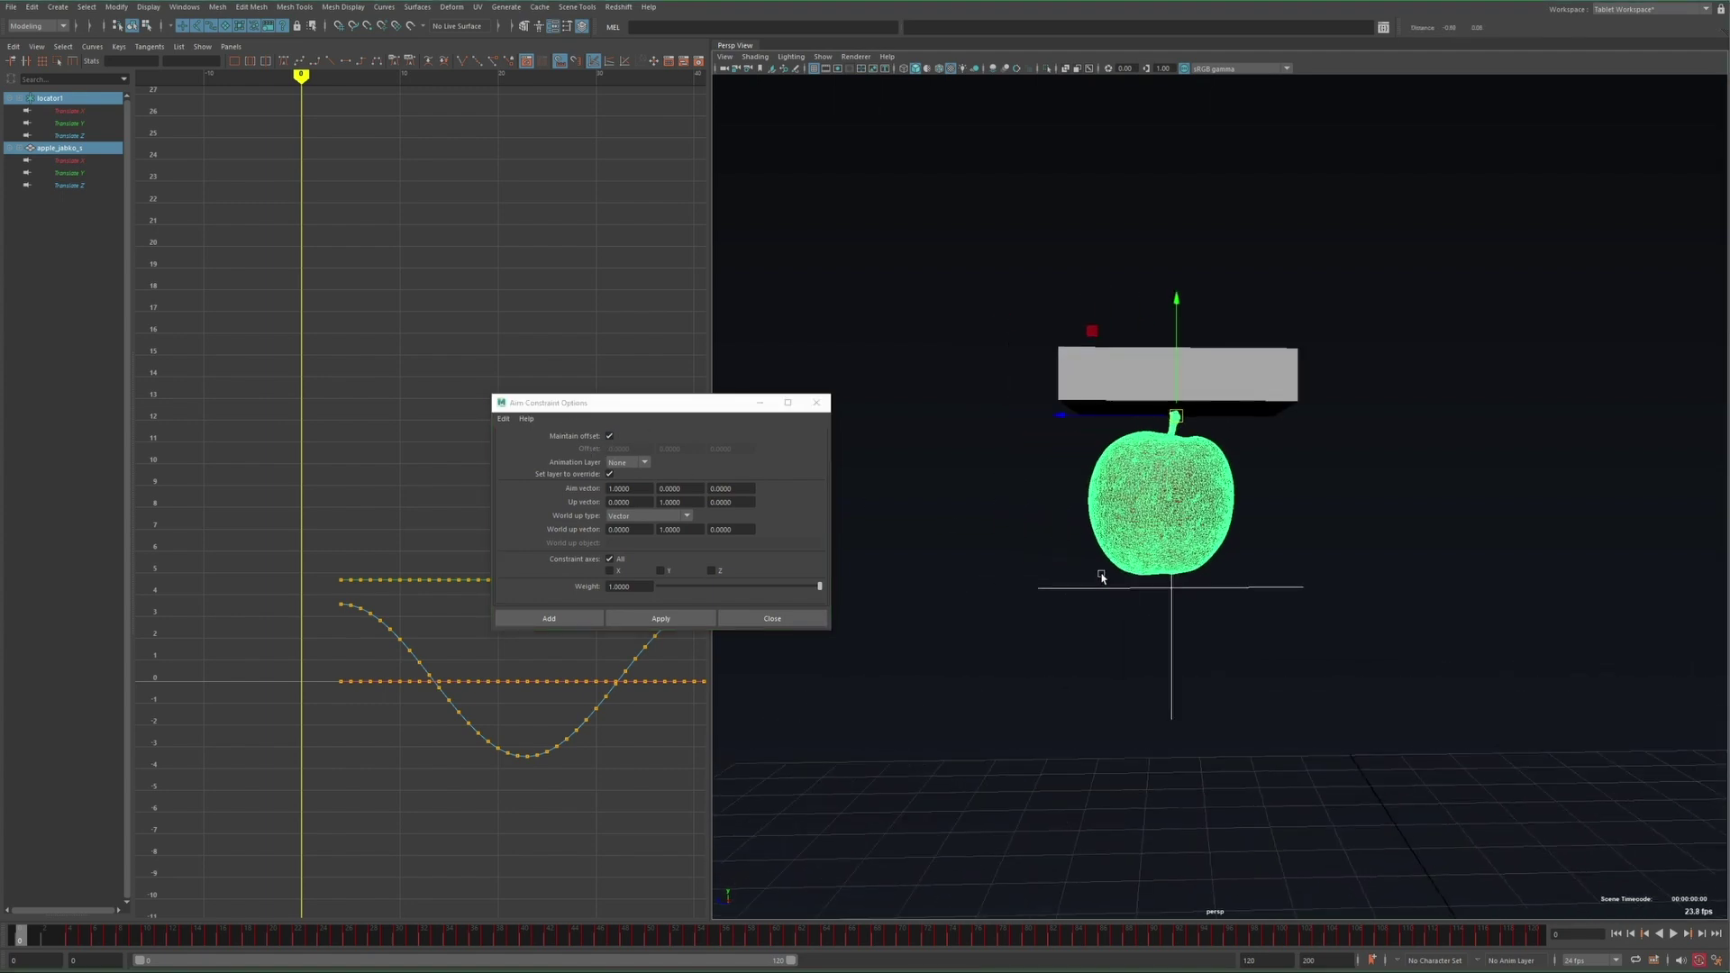
left_click(1162, 425)
left_click(634, 490)
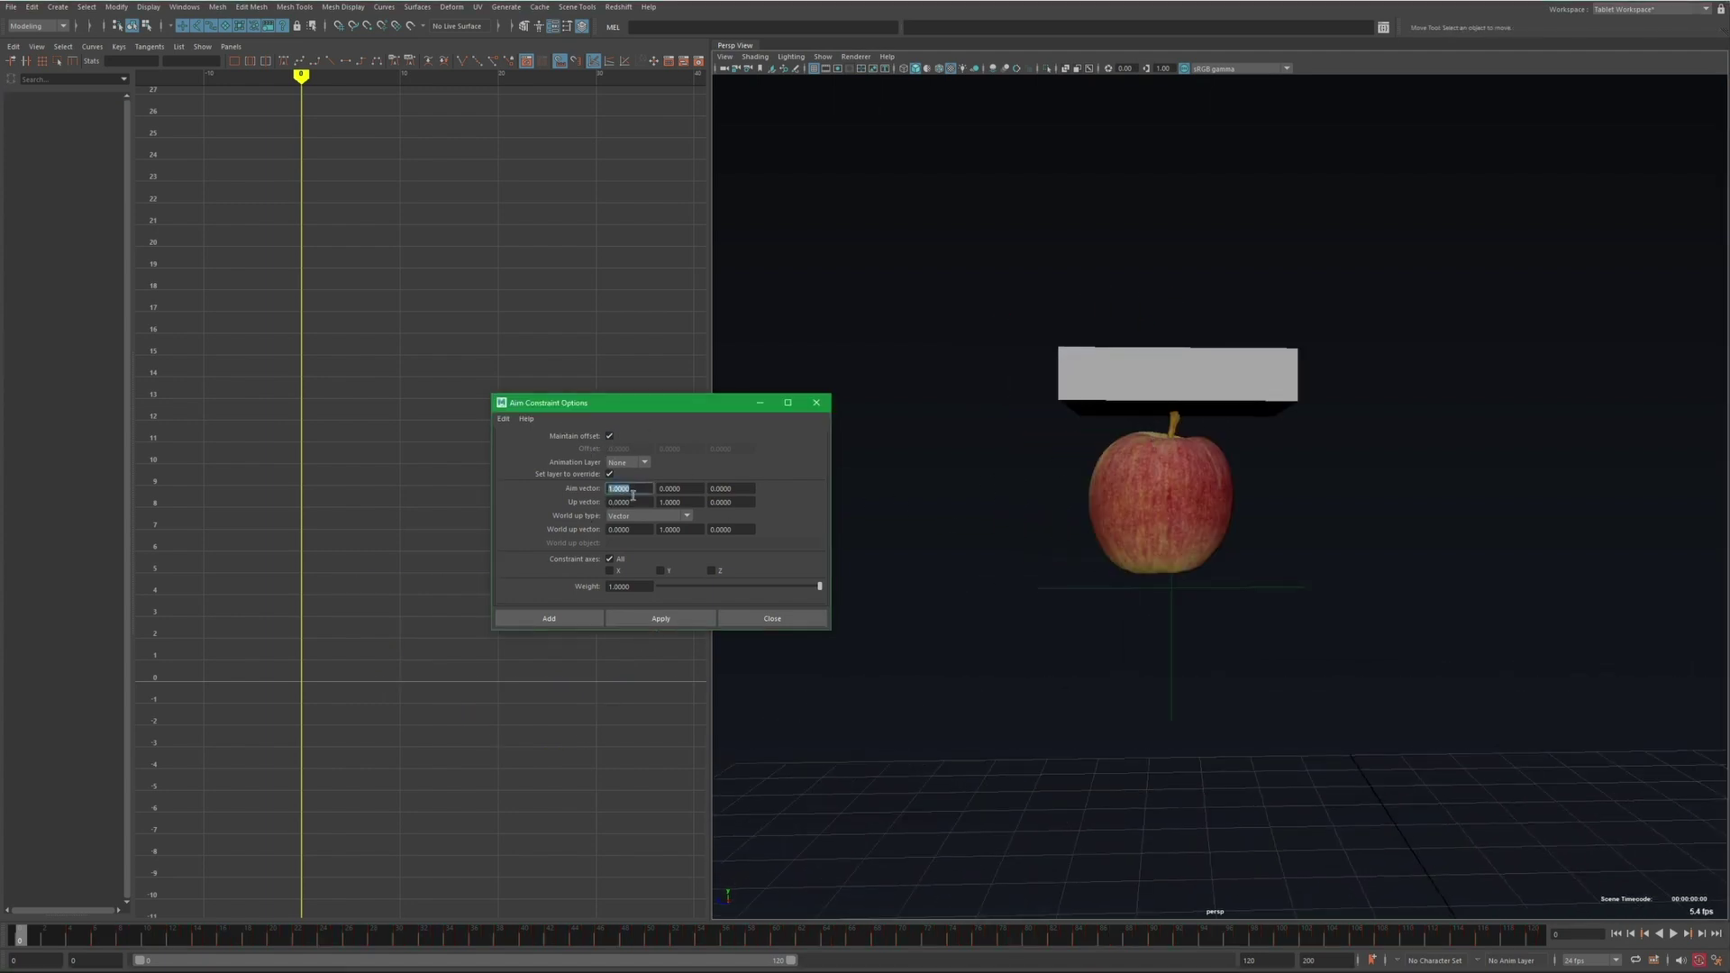
left_click(1162, 452)
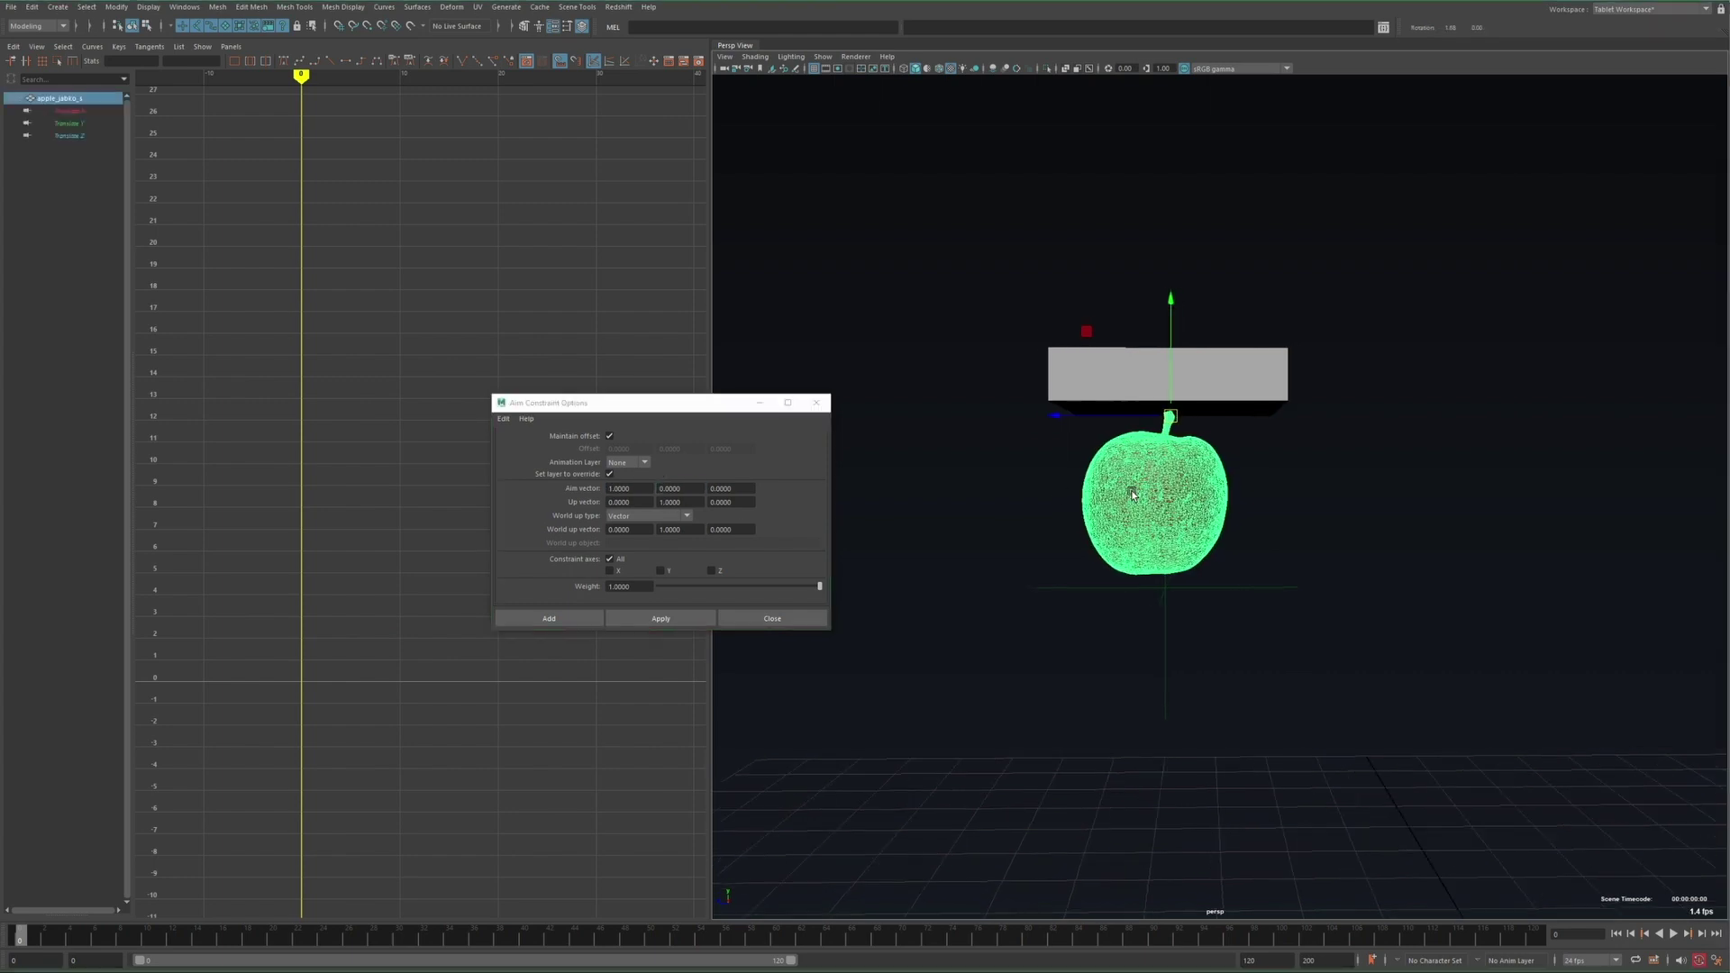
left_click_drag(1163, 451, 1120, 410, "alt")
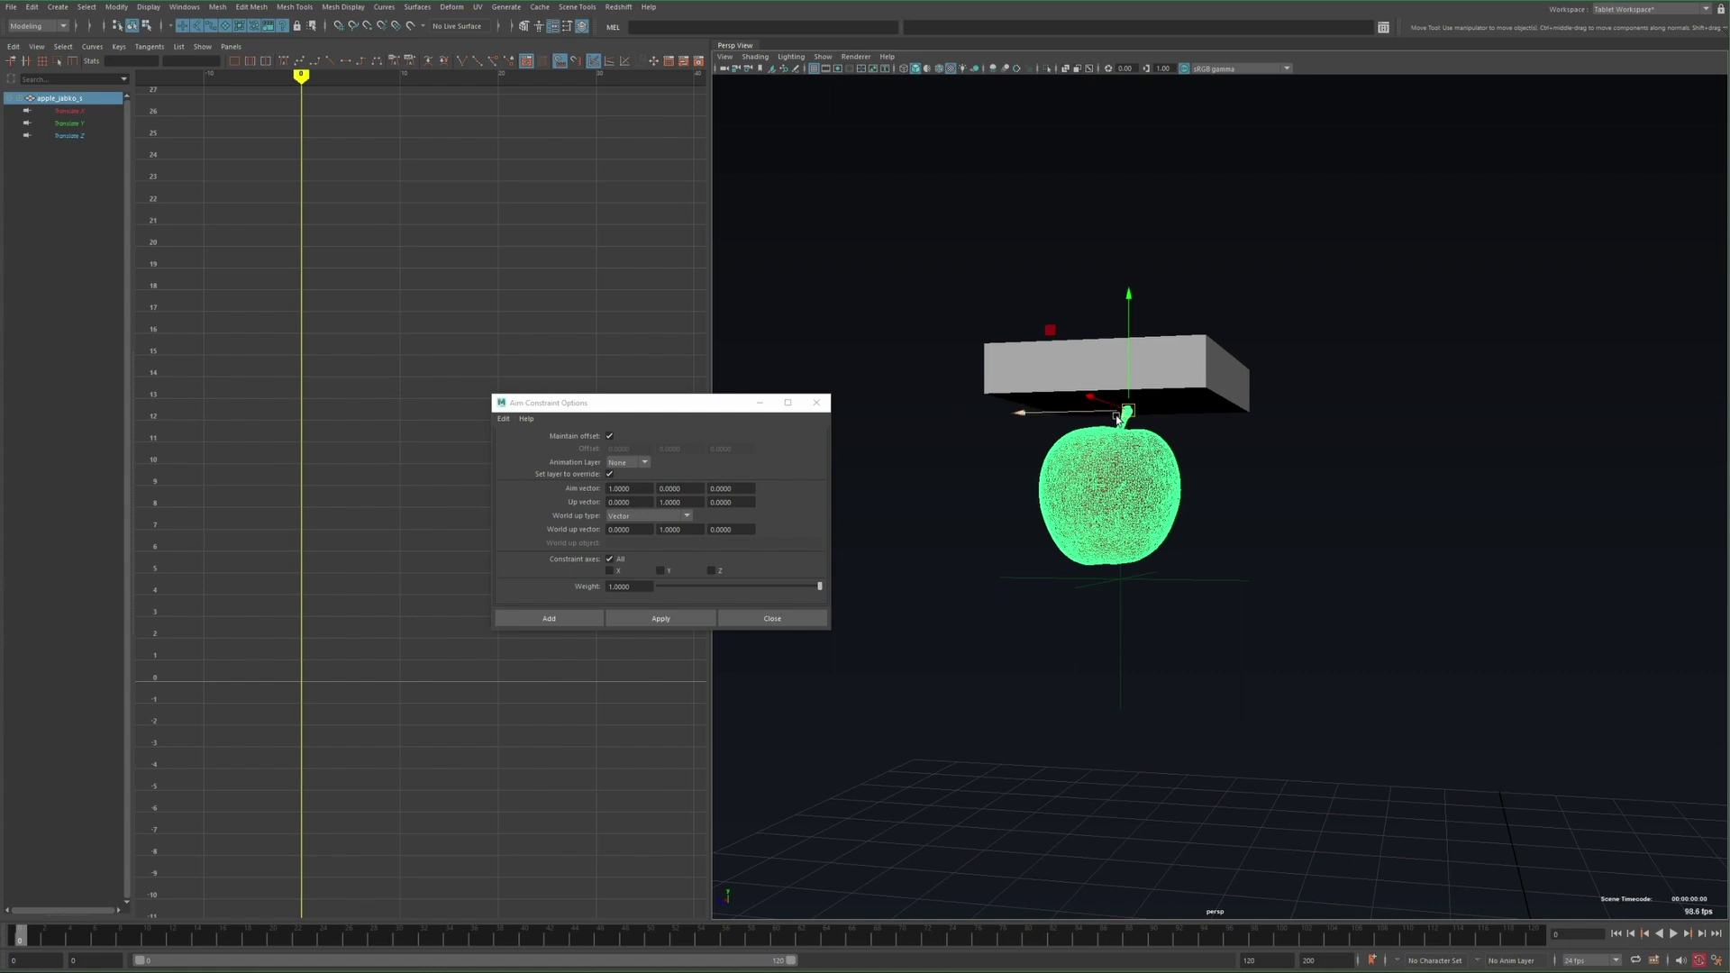
left_click(620, 488)
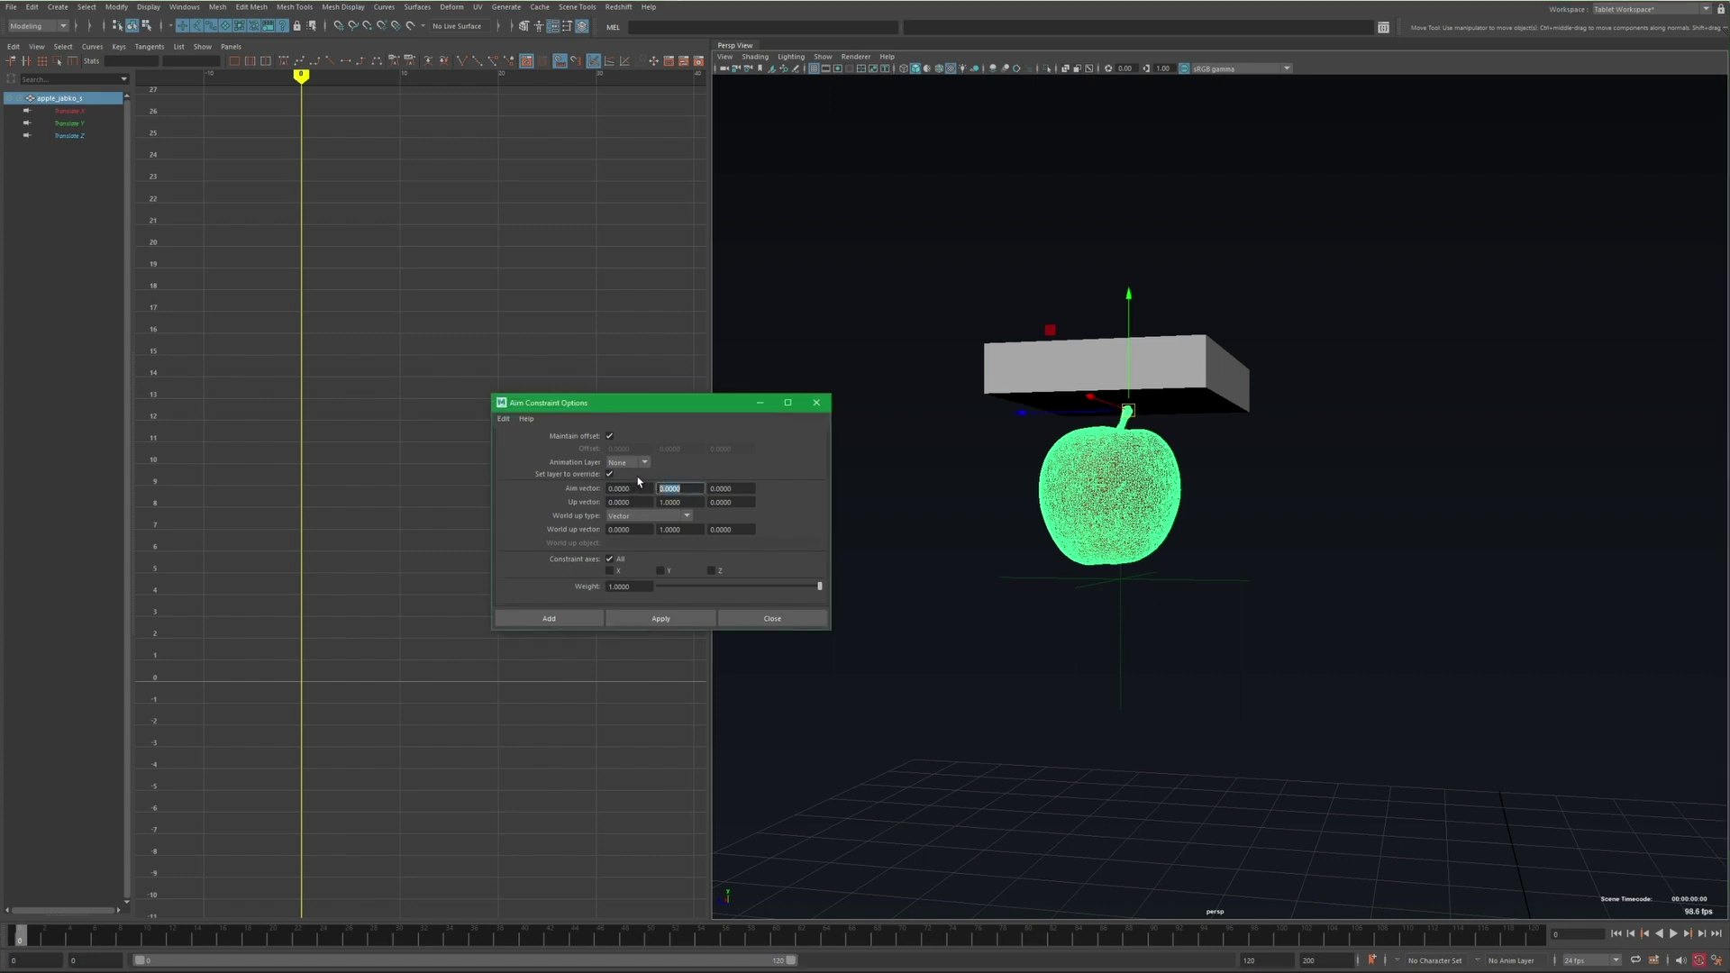
left_click(882, 525)
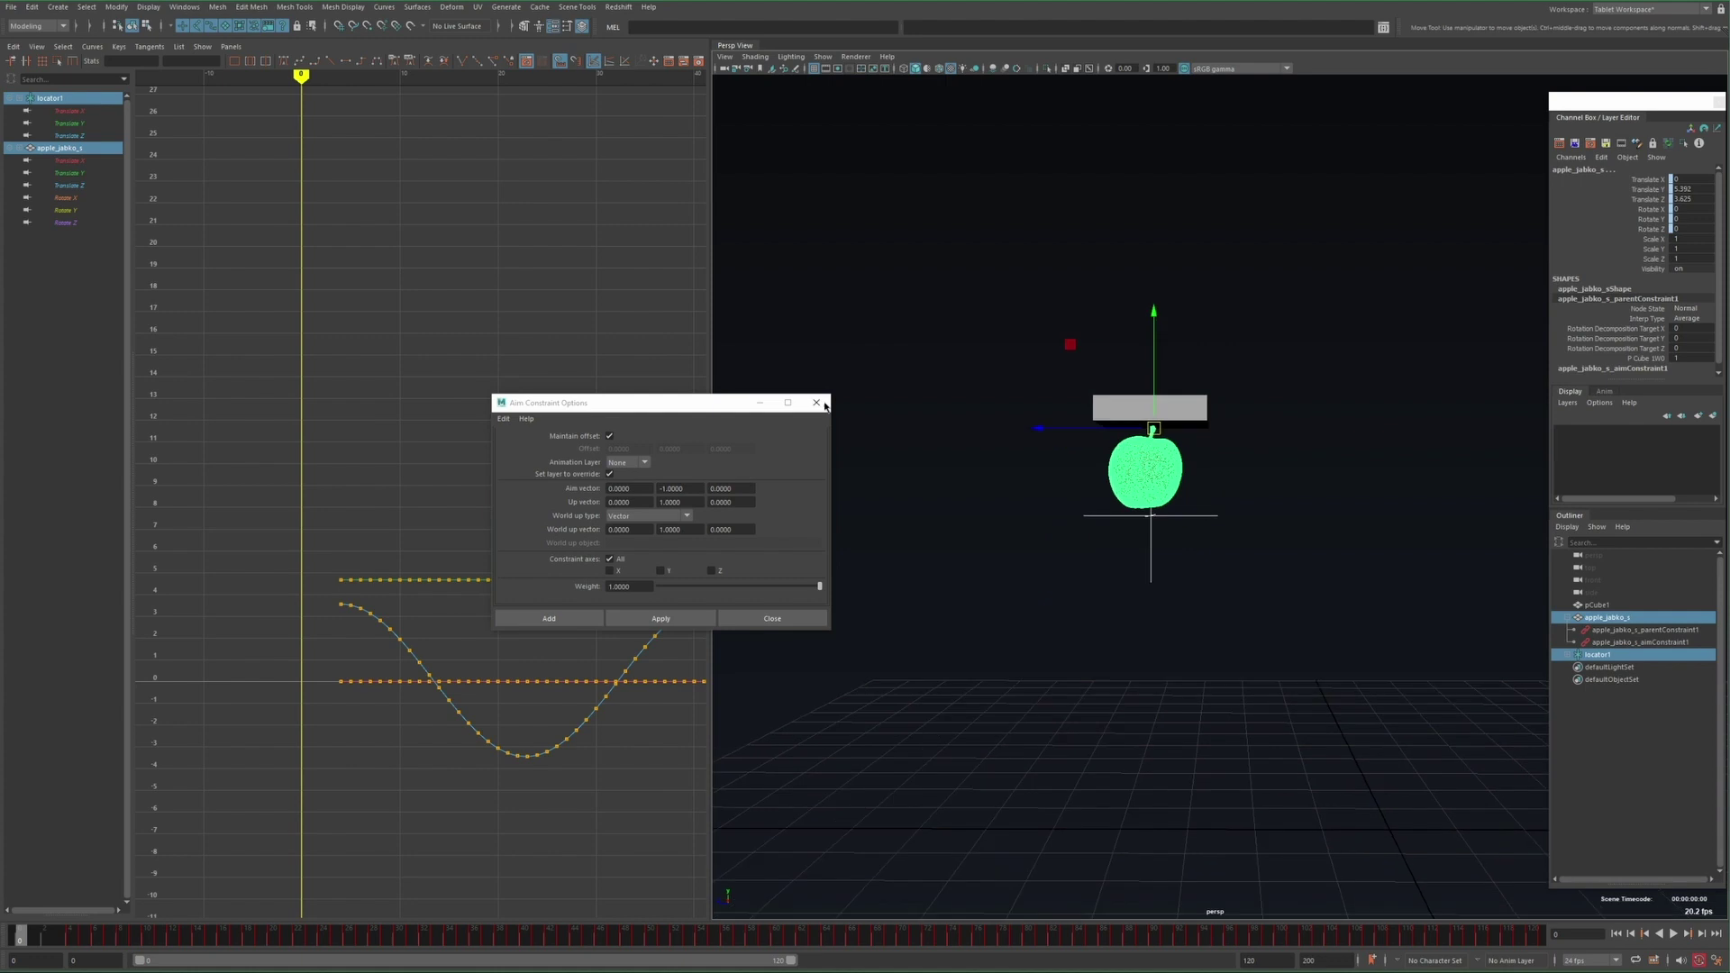
left_click(820, 404)
left_click(1078, 587)
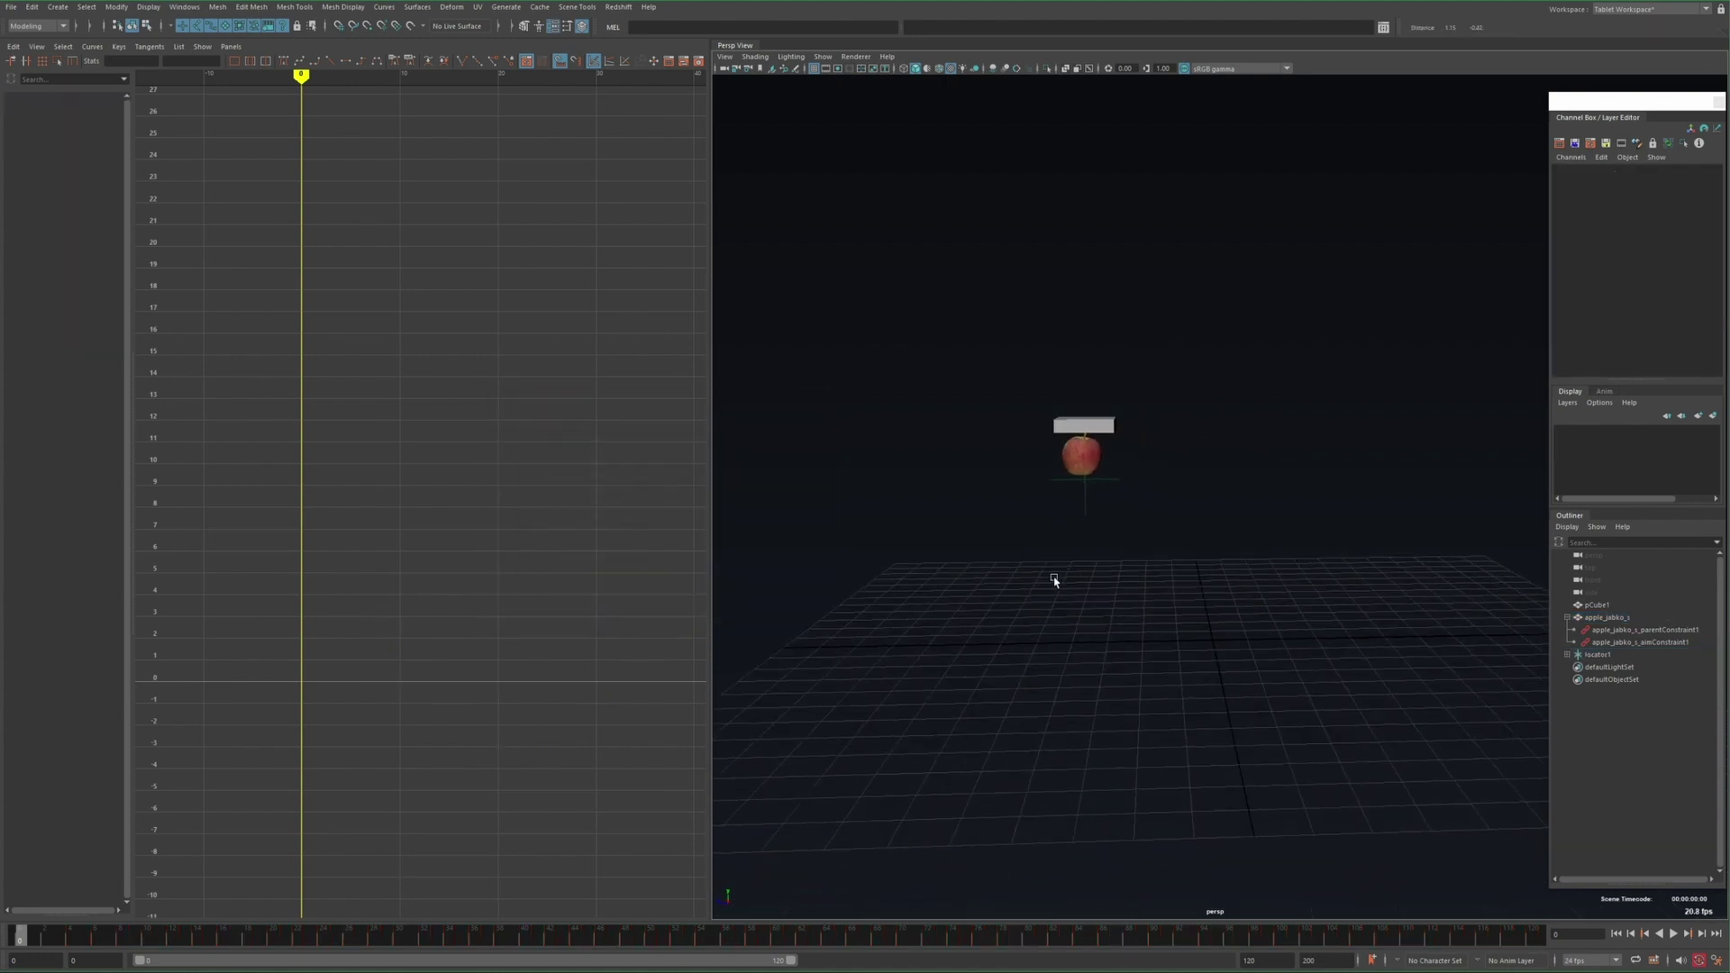
key("alt+v")
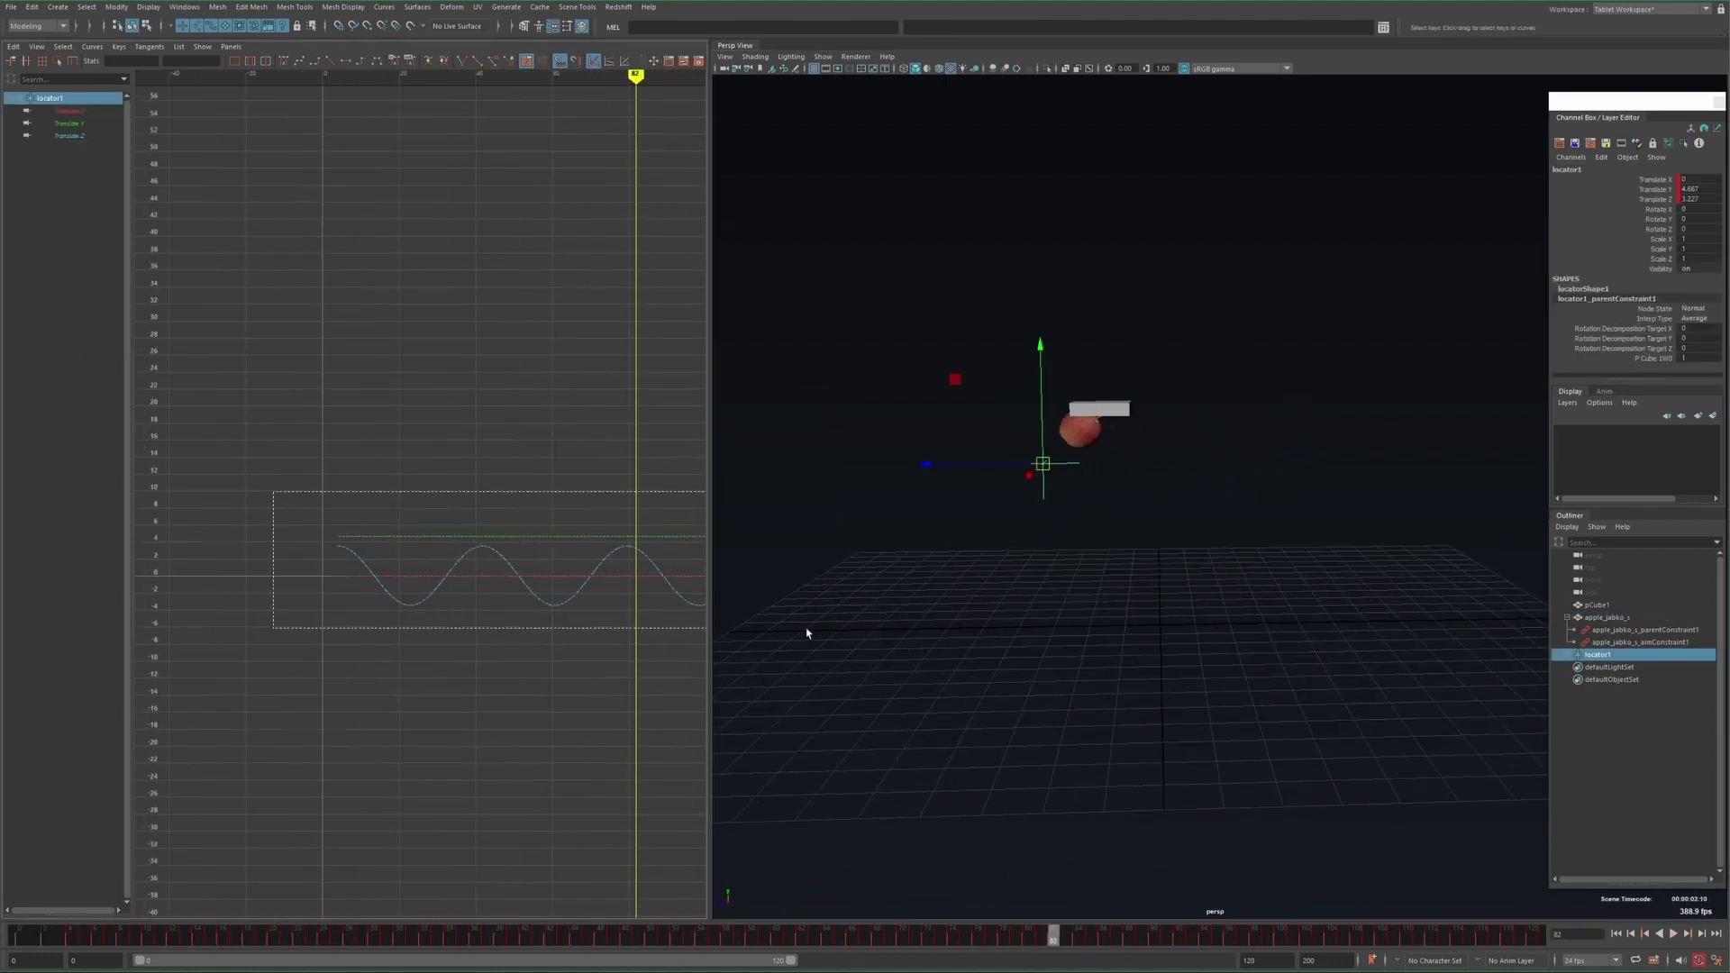
Slide locator1's Translate X, Y and Z keys one frame earlier, checking with playback
key("f")
key("alt+v")
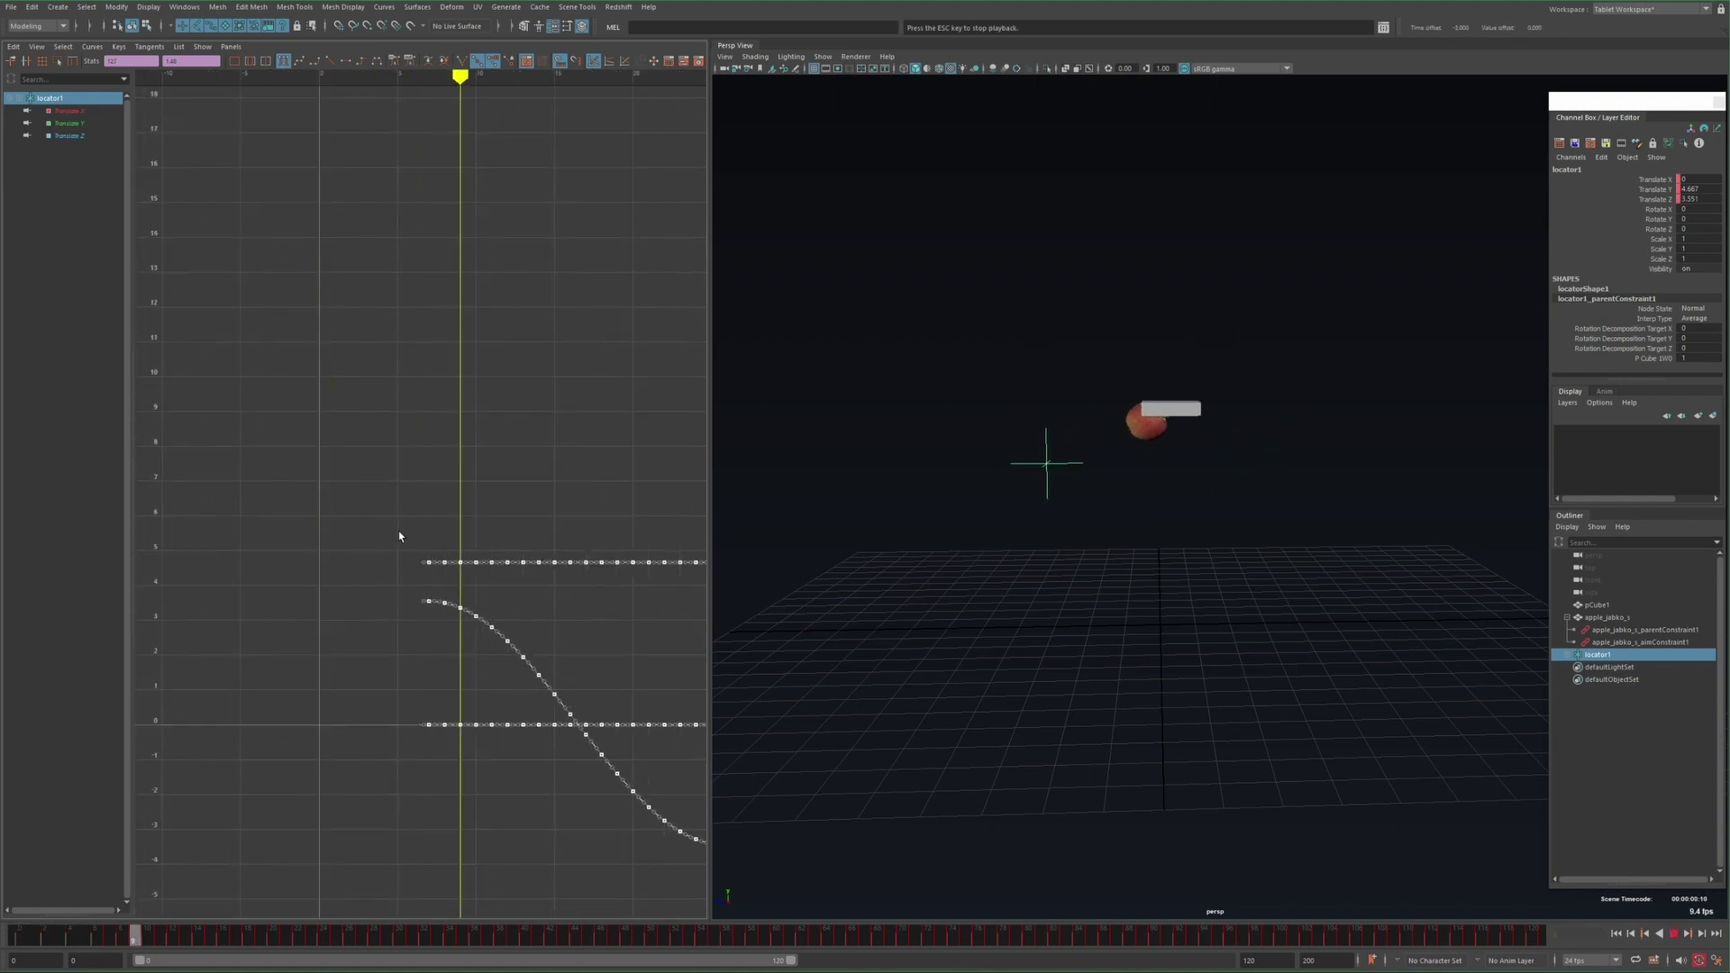
middle_click_drag(402, 531, 328, 536, "shift")
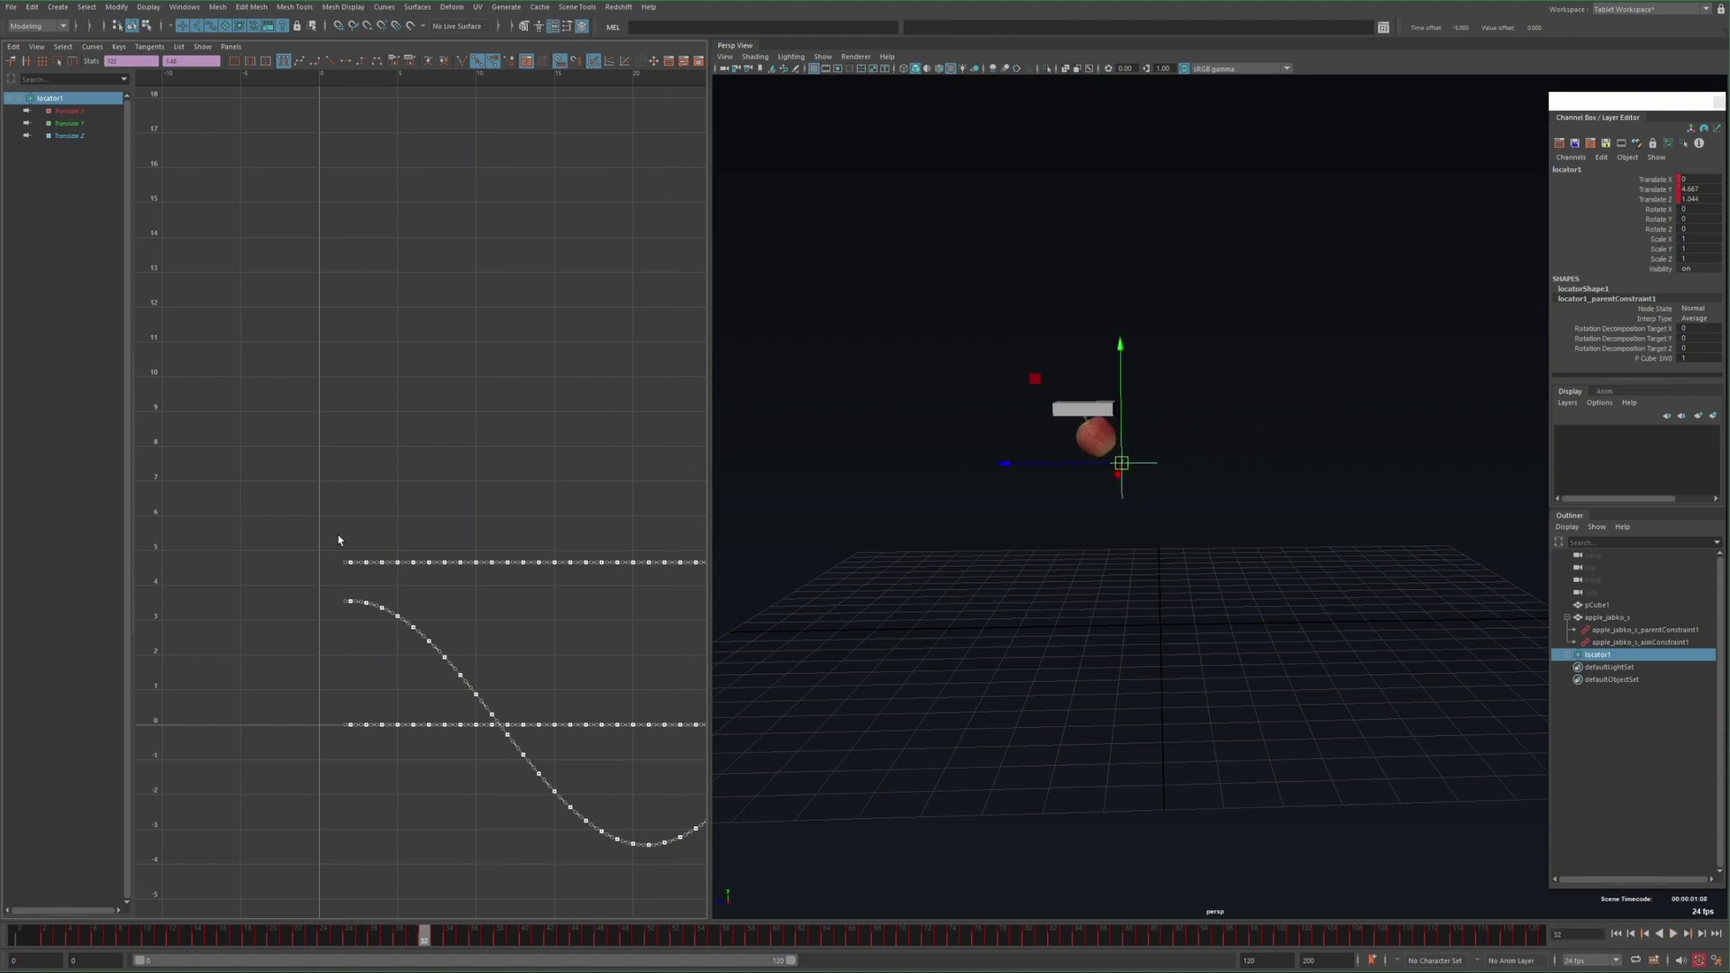
key("Escape")
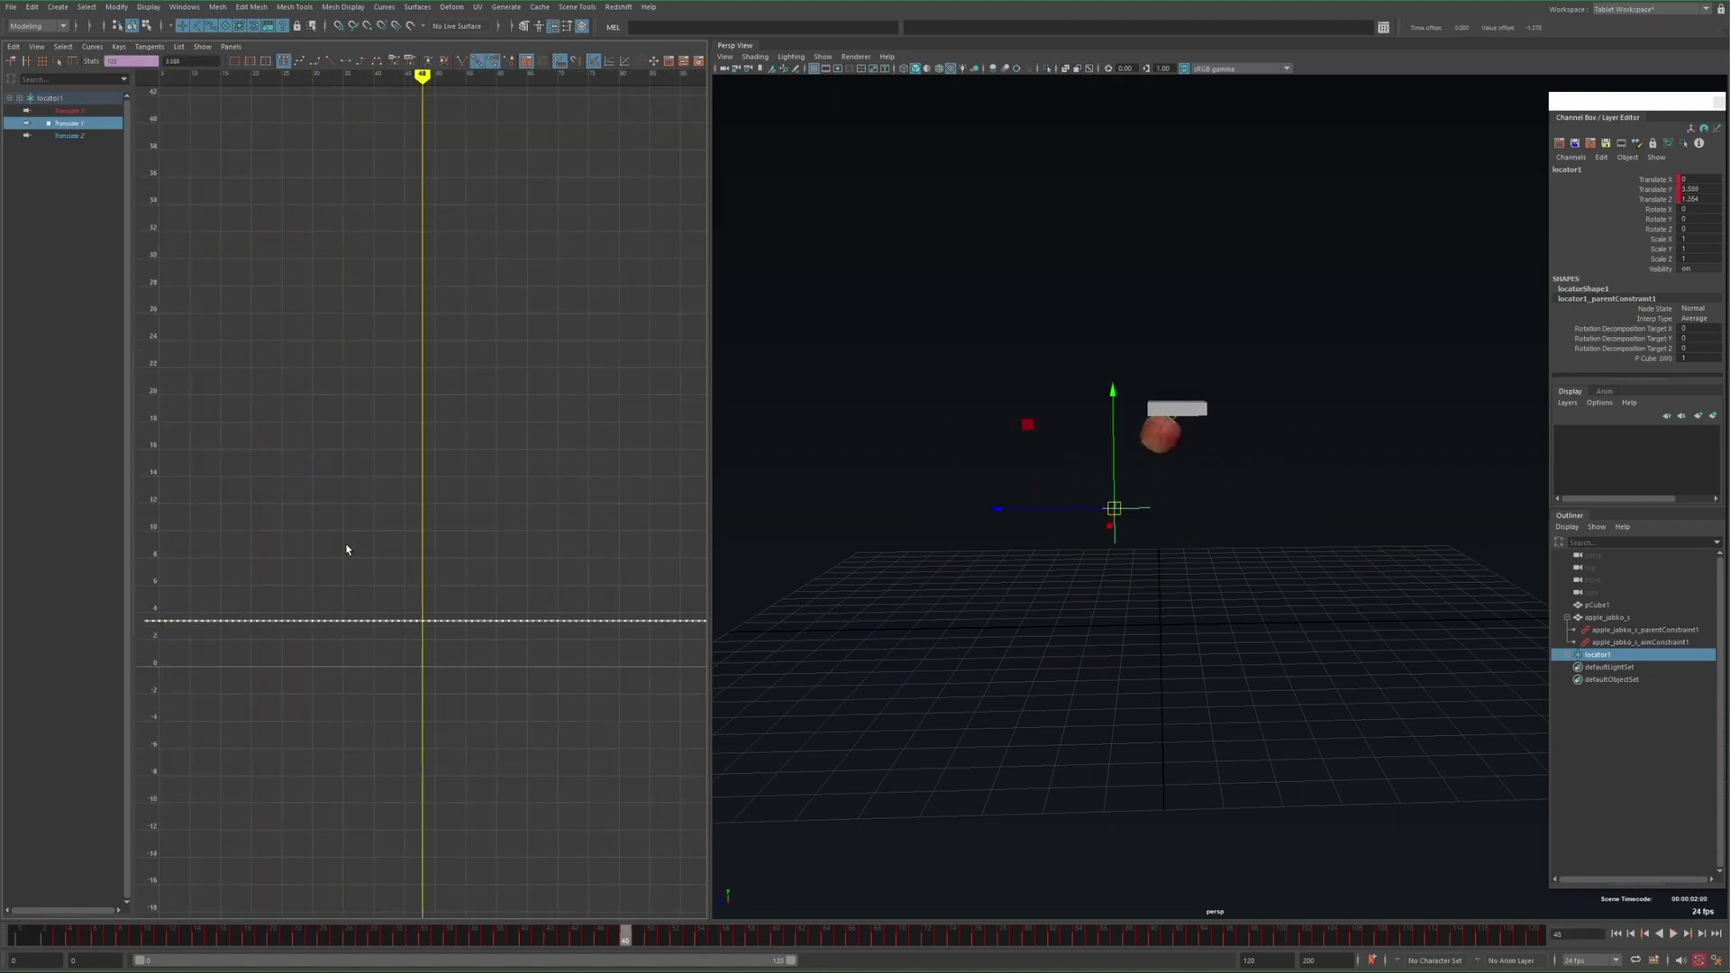
key("alt+v")
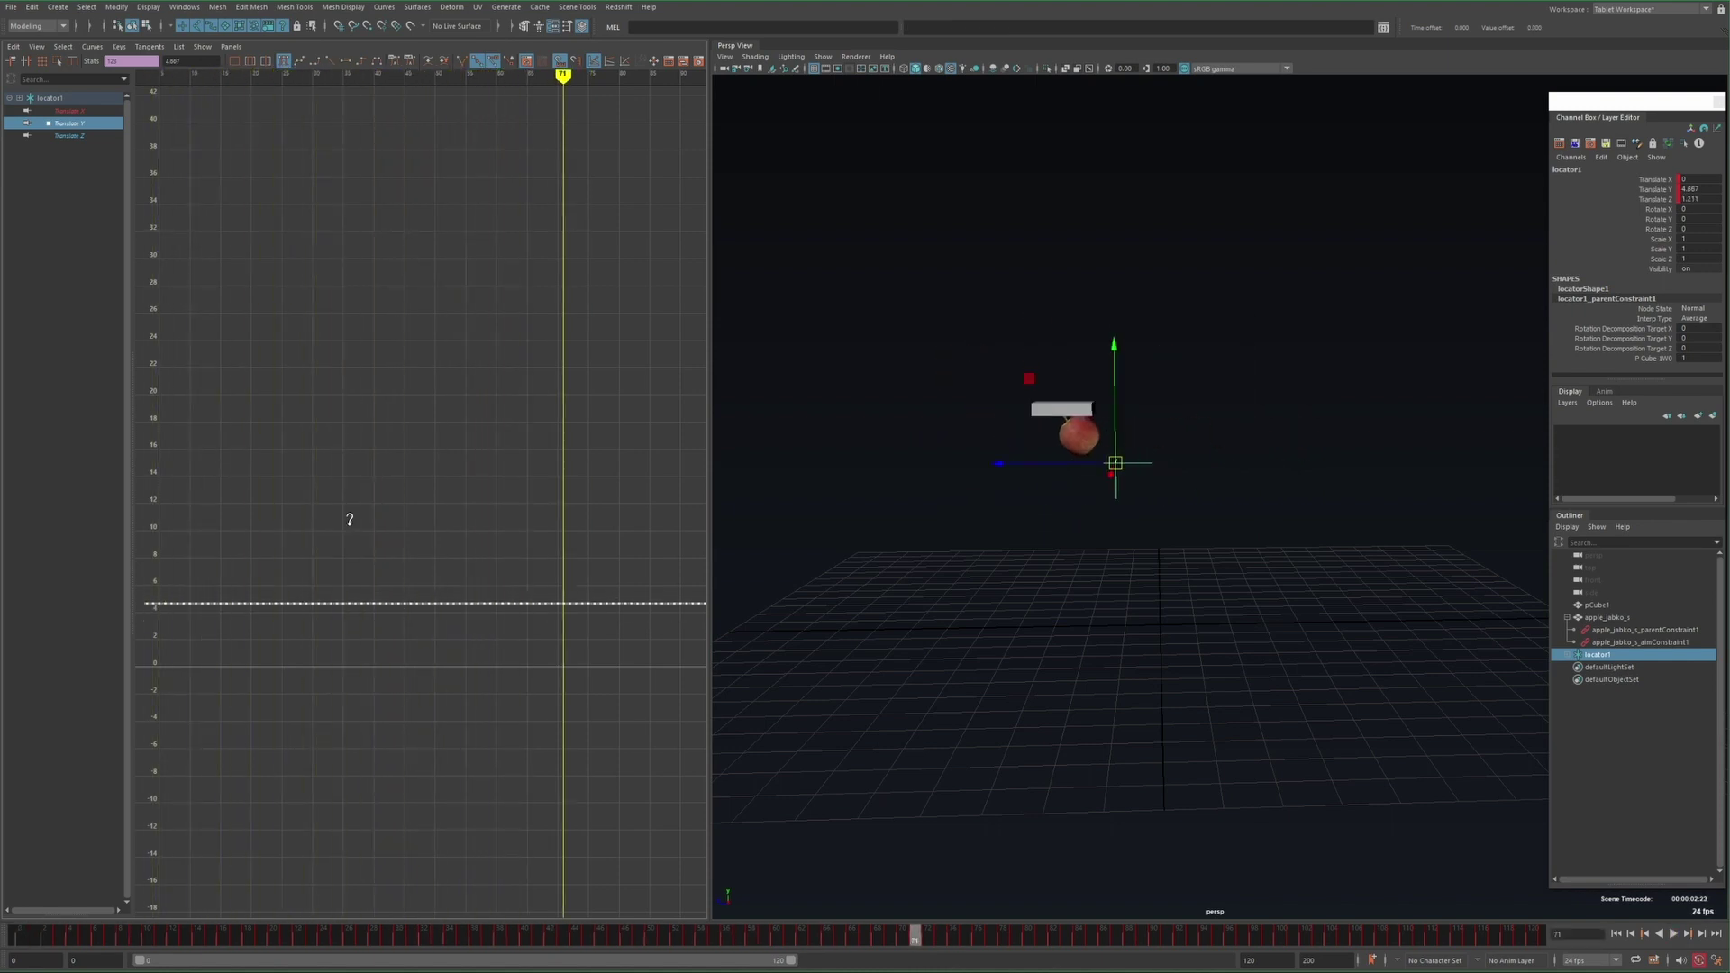
key("Escape")
left_click_drag(70, 111, 72, 135)
key("f")
middle_click_drag(424, 510, 399, 560, "shift")
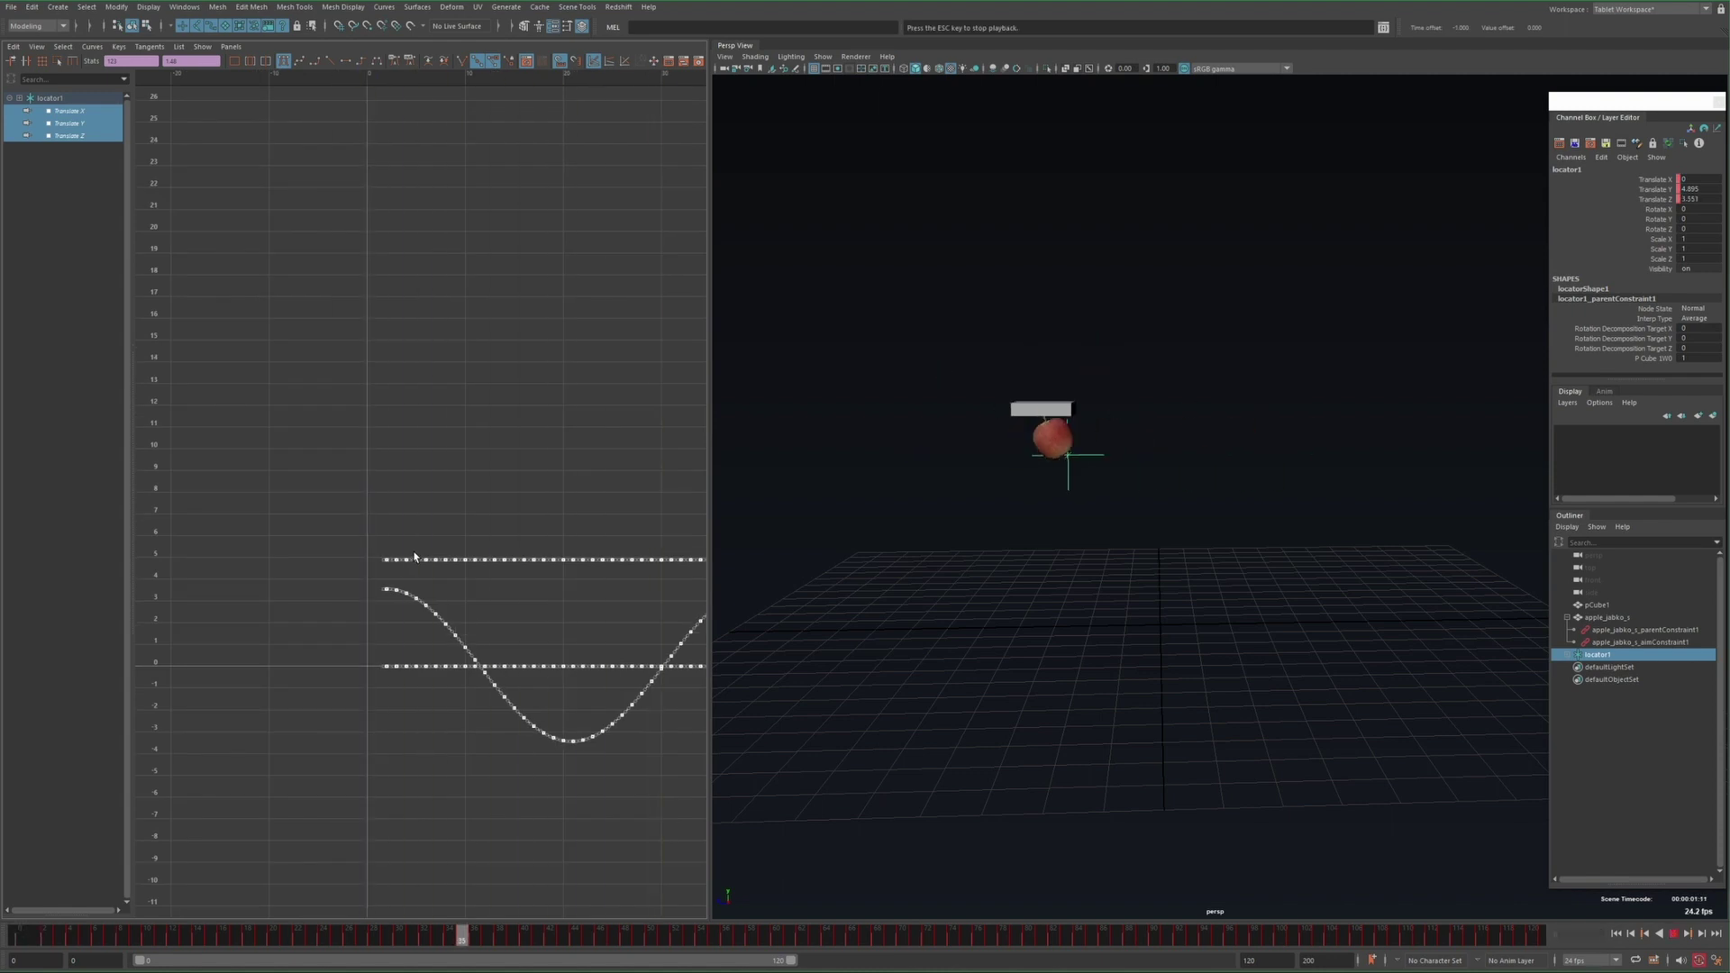
key("Escape")
key("alt+shift+v")
Bake the apple's translate and rotate channels into keyframes with Bake Simulation
left_click(1032, 439)
key("space")
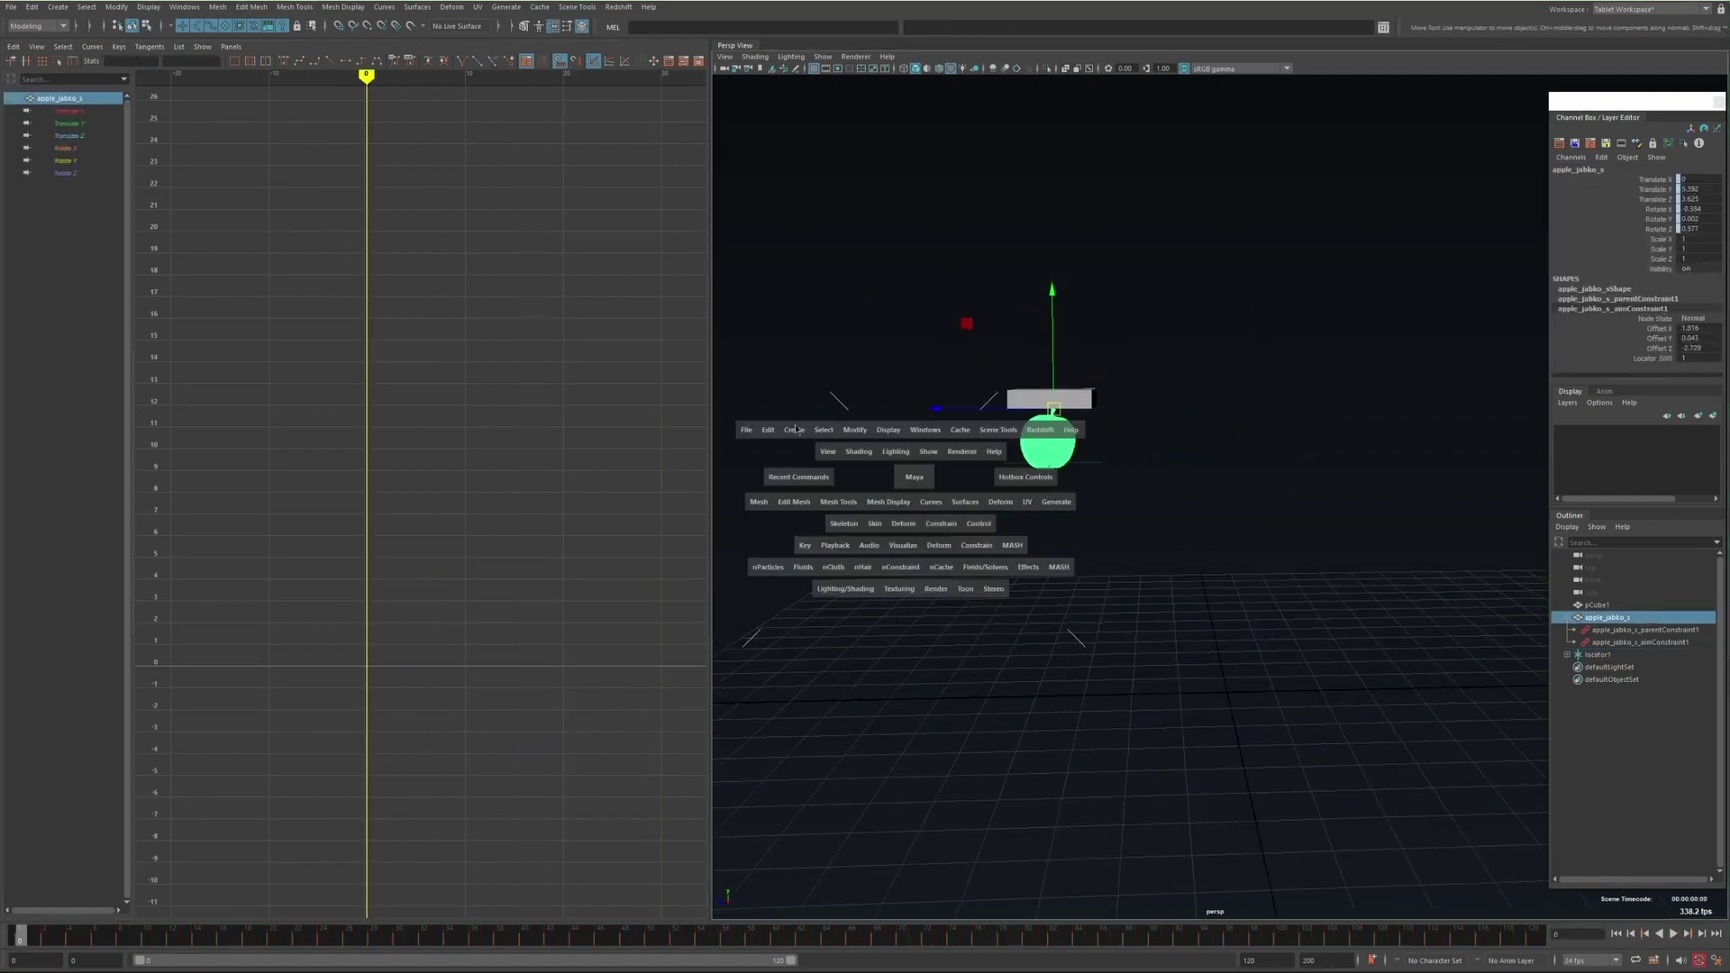
left_click(767, 430)
left_click(1028, 620)
left_click_drag(1656, 179, 1652, 228)
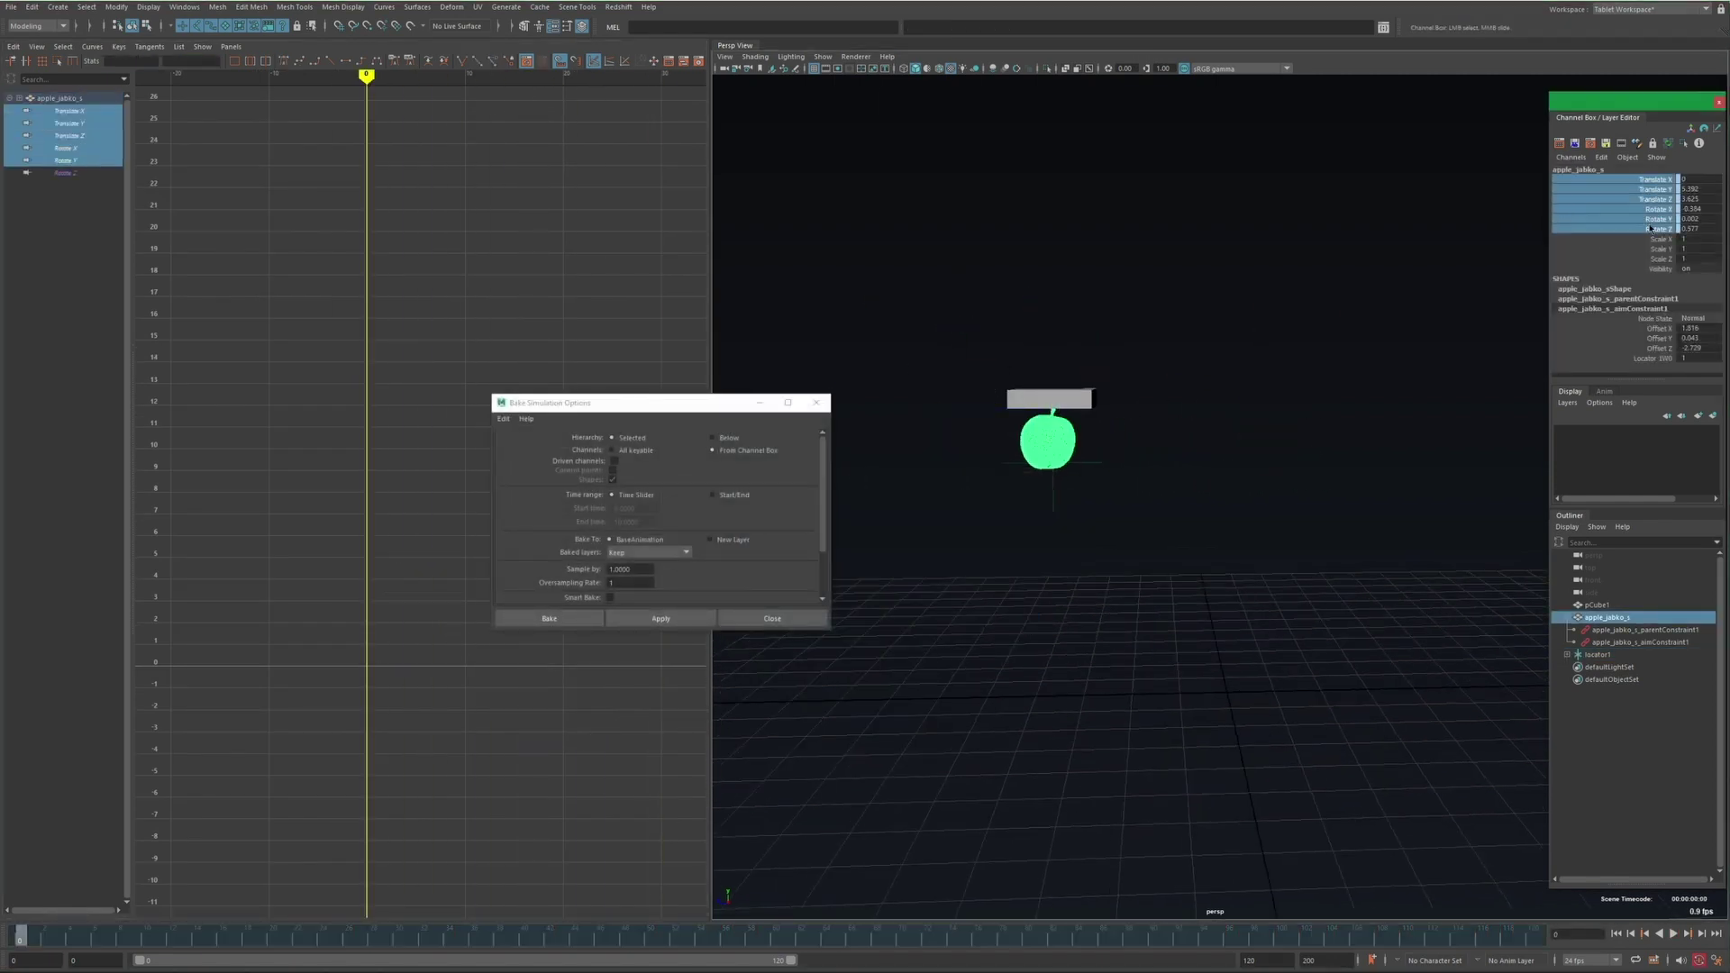
left_click(660, 618)
key("f")
key("space")
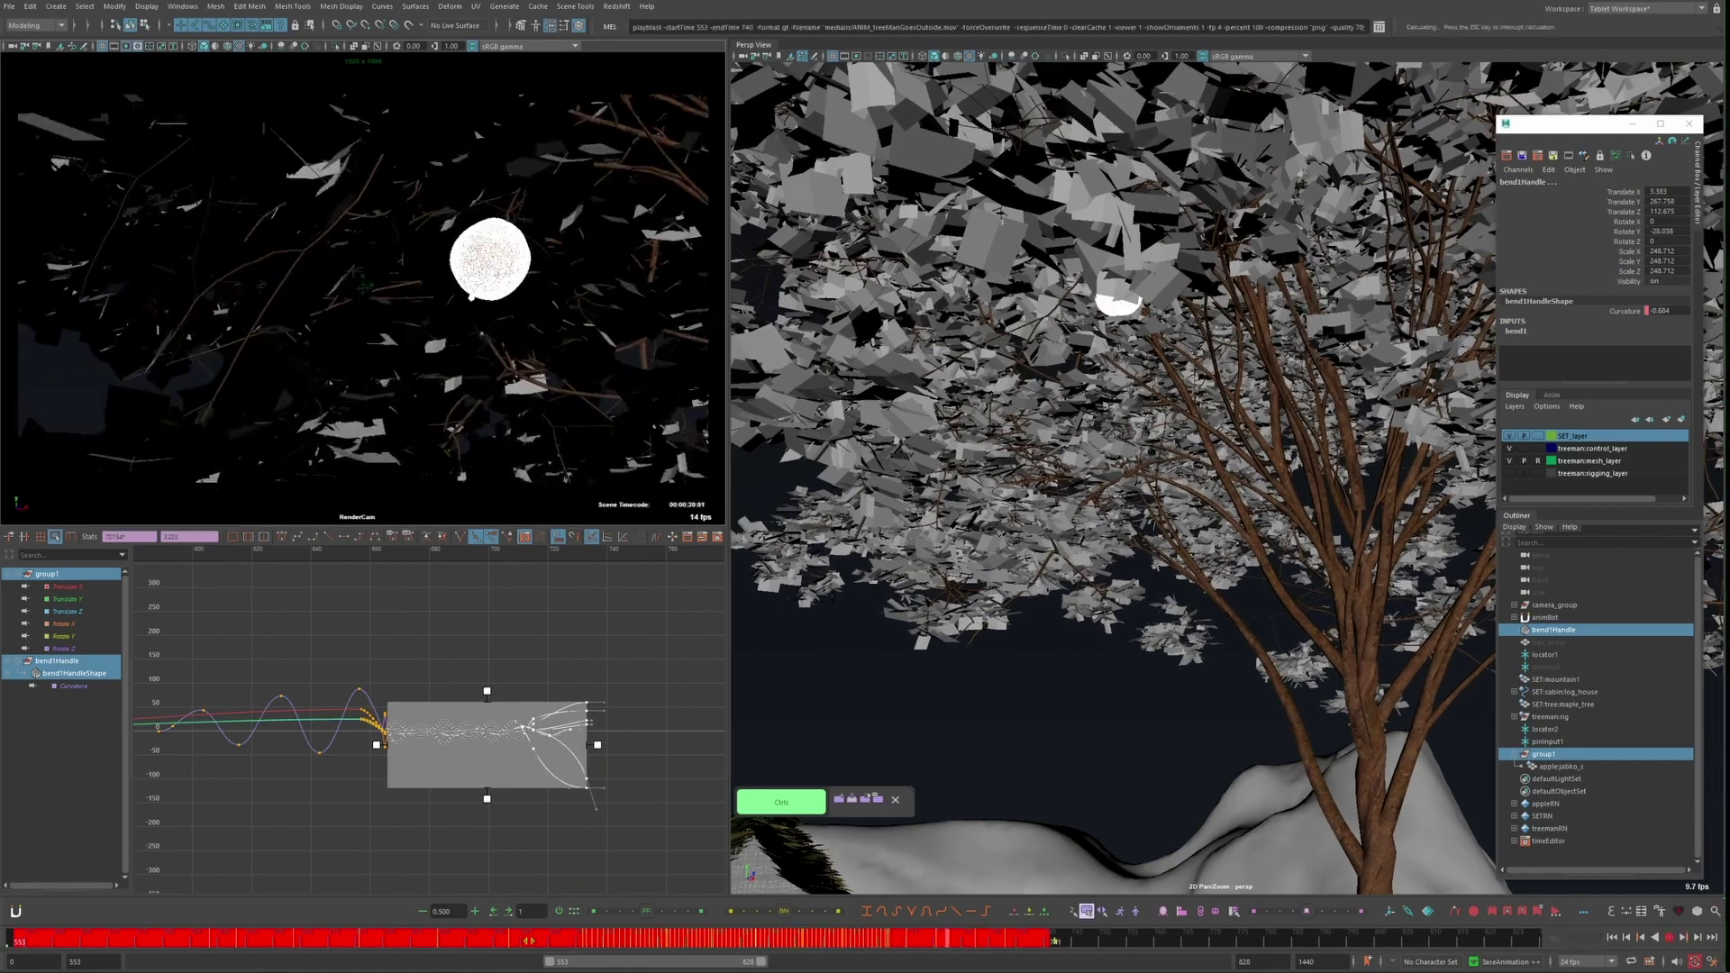
Stop the preview, clear the selection, and marquee-select a group of the apple's curve keys
key("Escape")
left_click(812, 692)
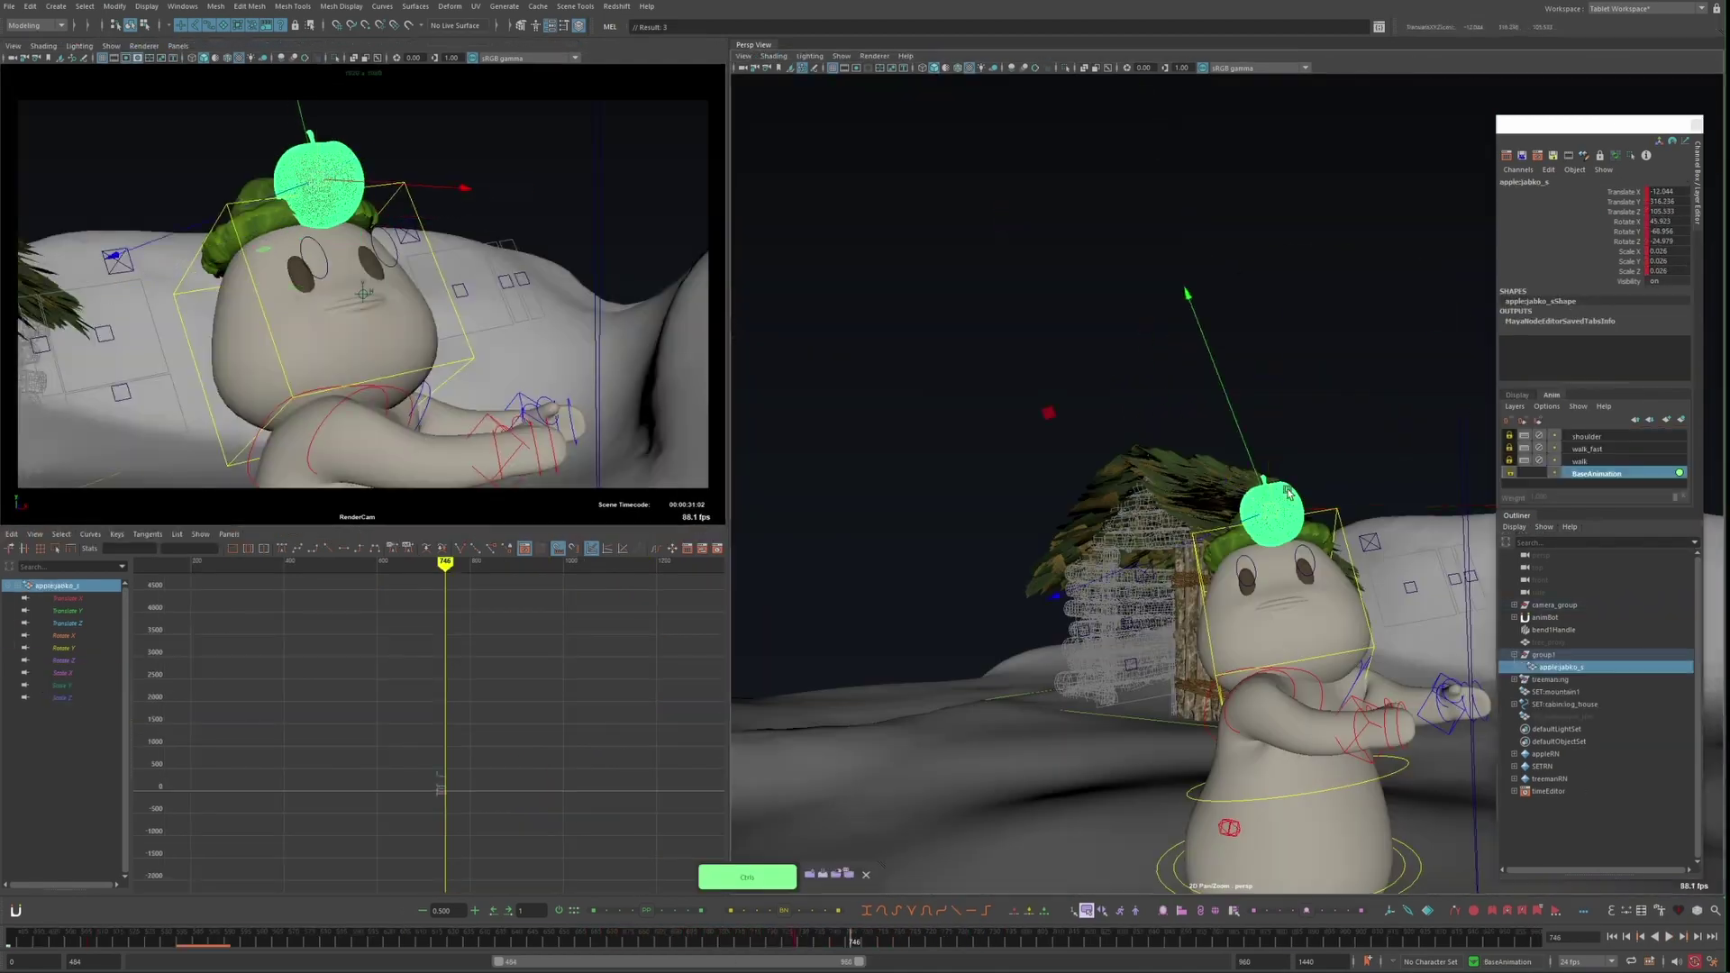
right_click(407, 822)
left_click_drag(404, 735, 487, 761)
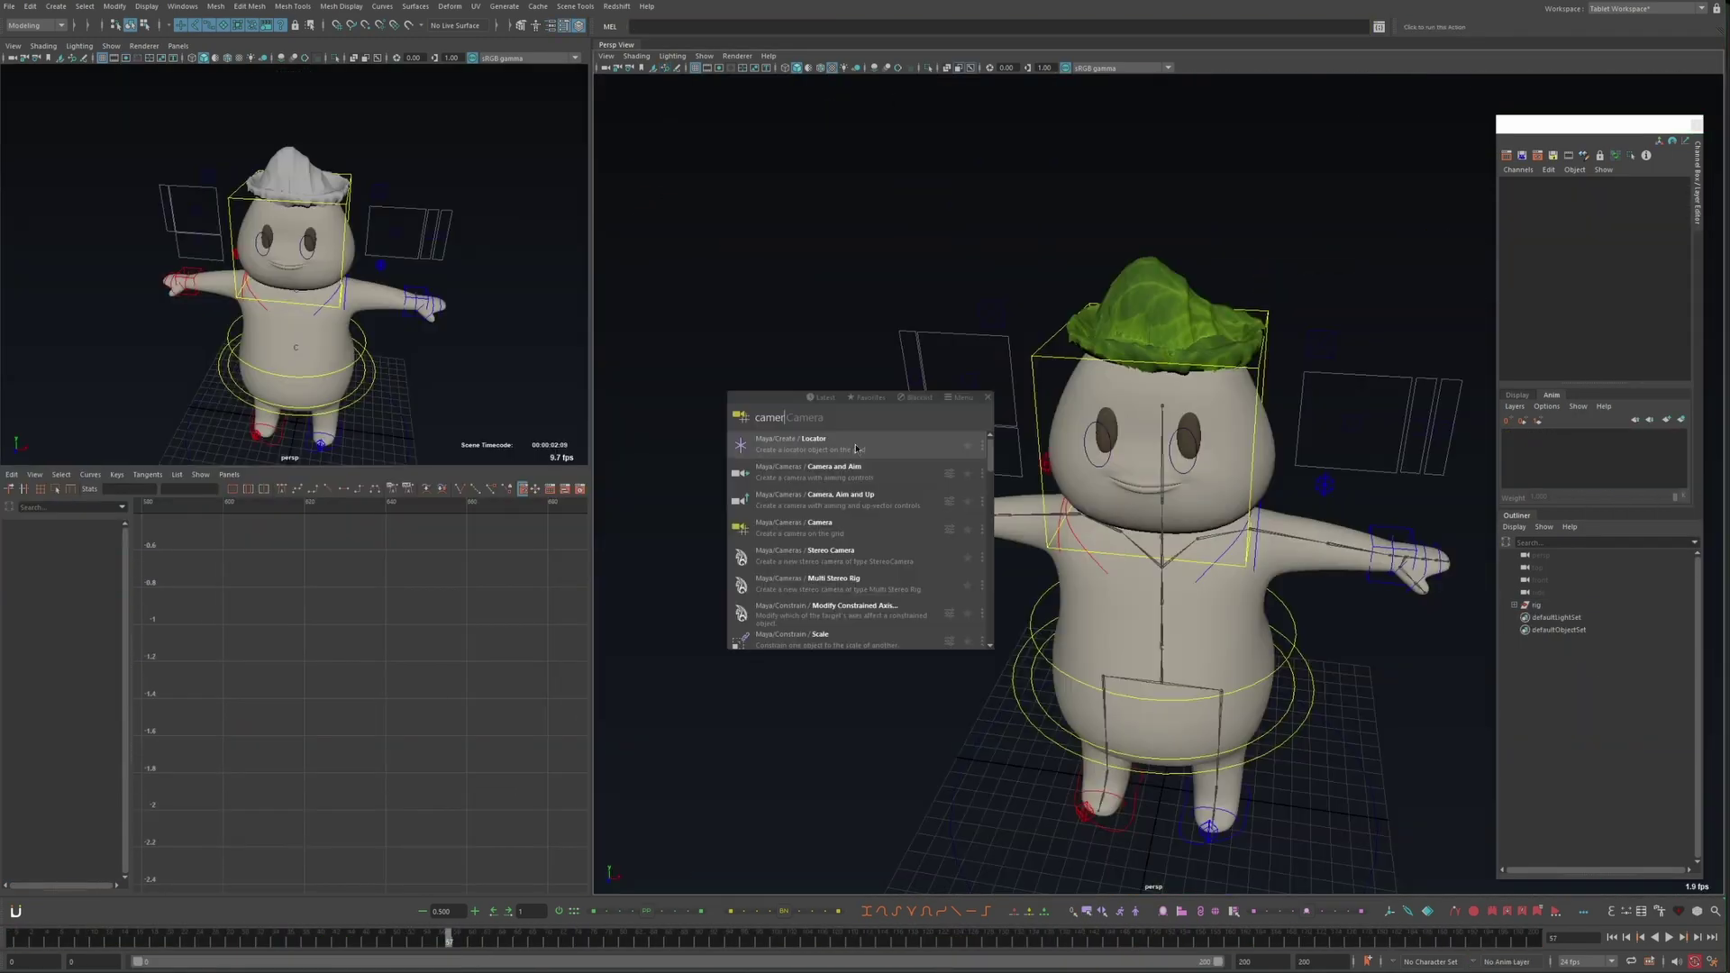
Create a new camera for framing the tree-man's face
key("Return")
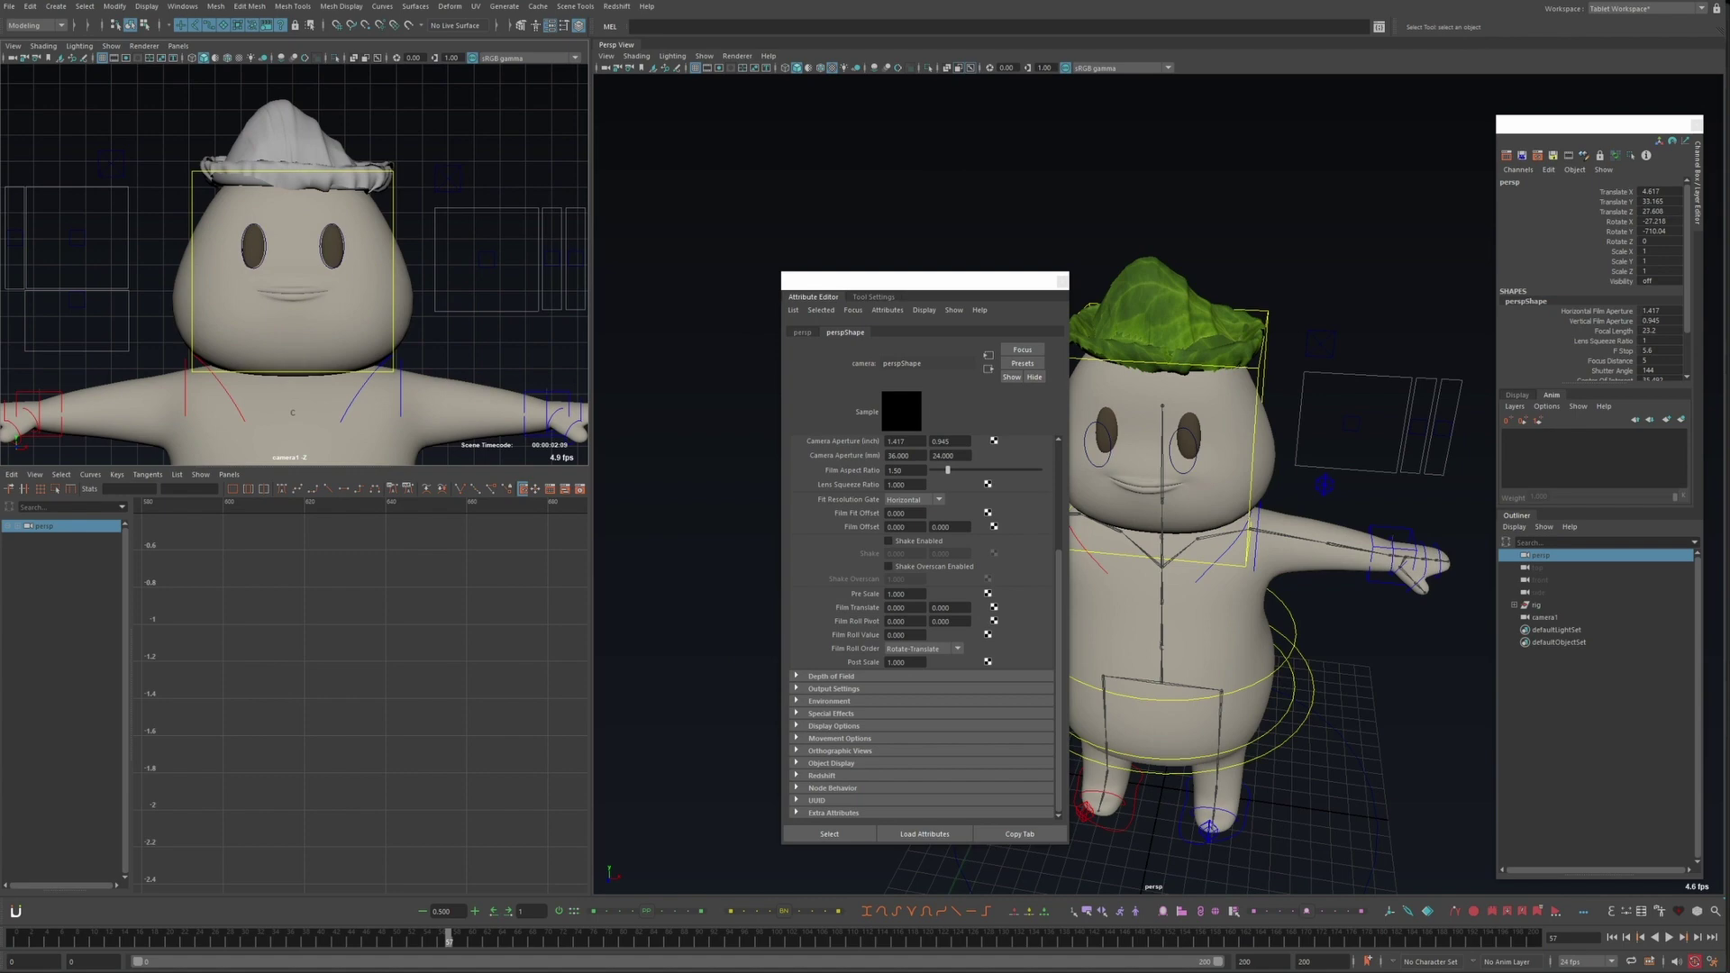